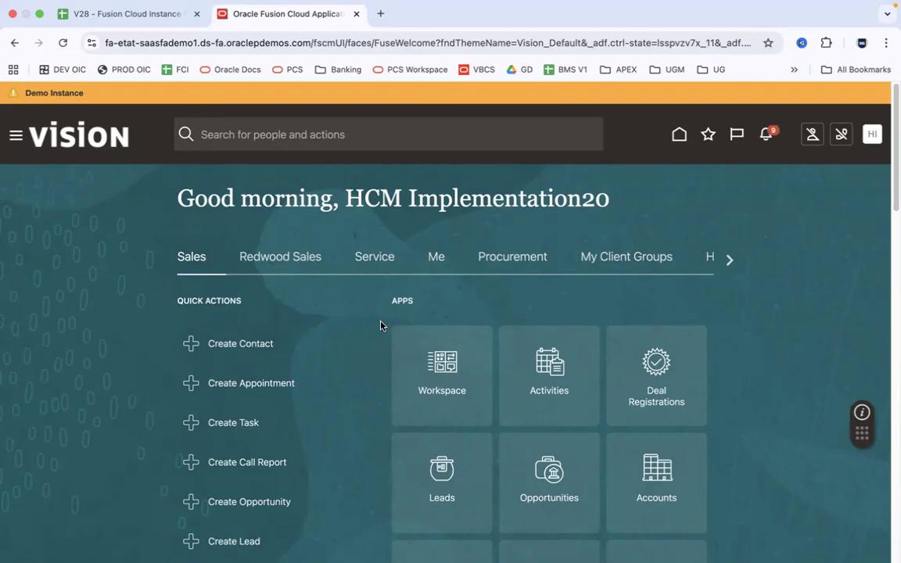
Open the V28 instance details sheet and review the instance URL, user name and password
left_click(130, 14)
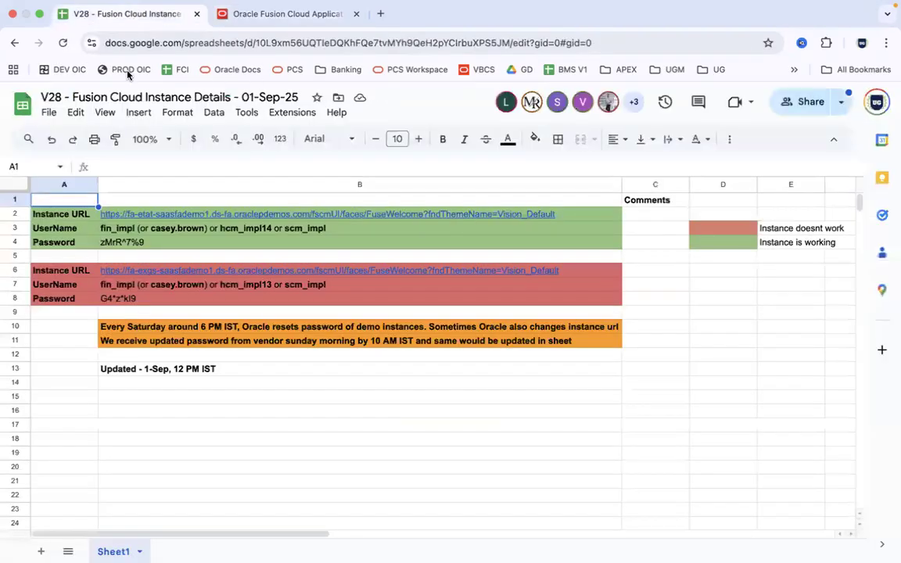
left_click(80, 216)
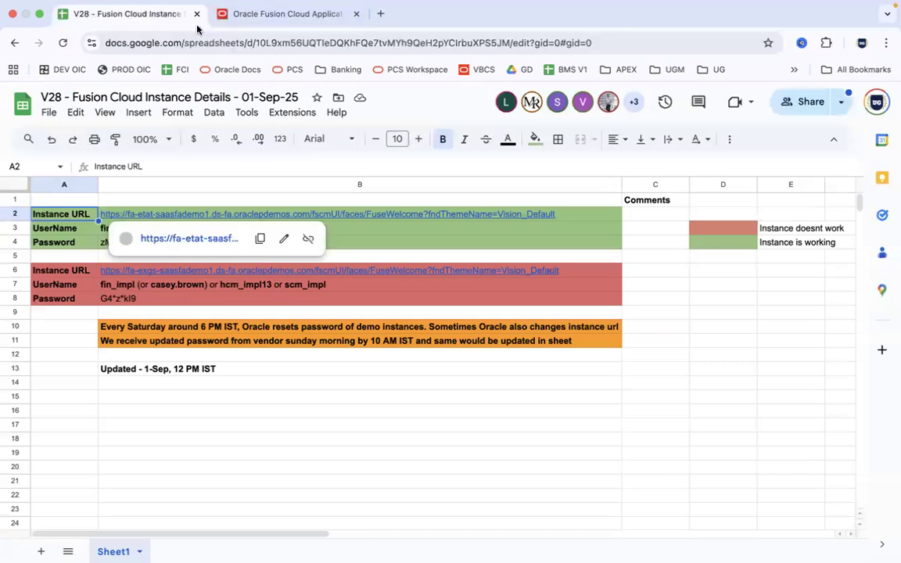
left_click(385, 227)
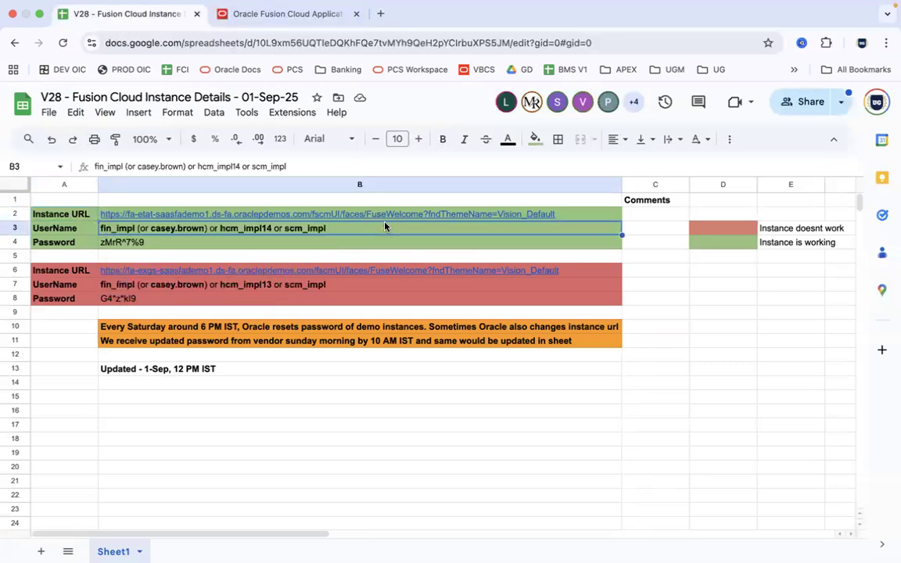
left_click(79, 212)
mouse_move(189, 223)
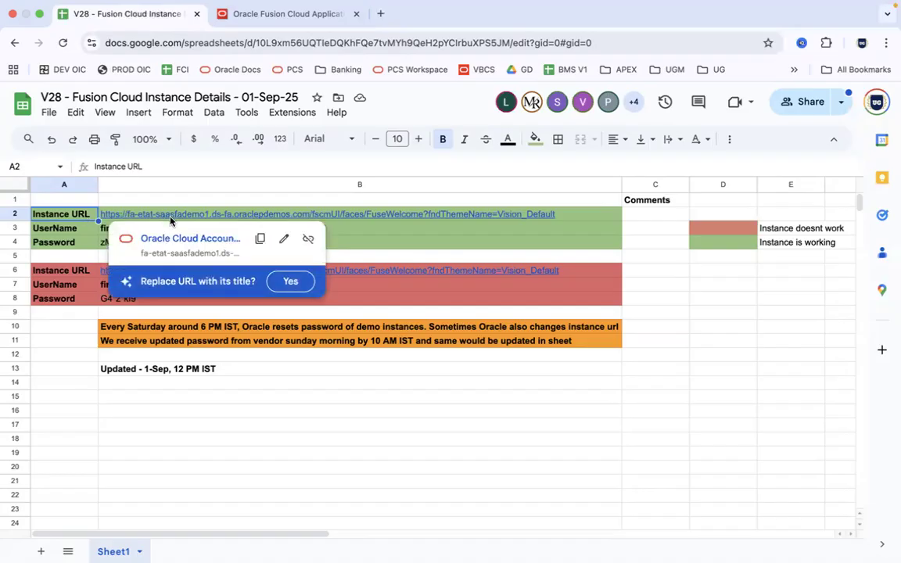
left_click(347, 249, "shift")
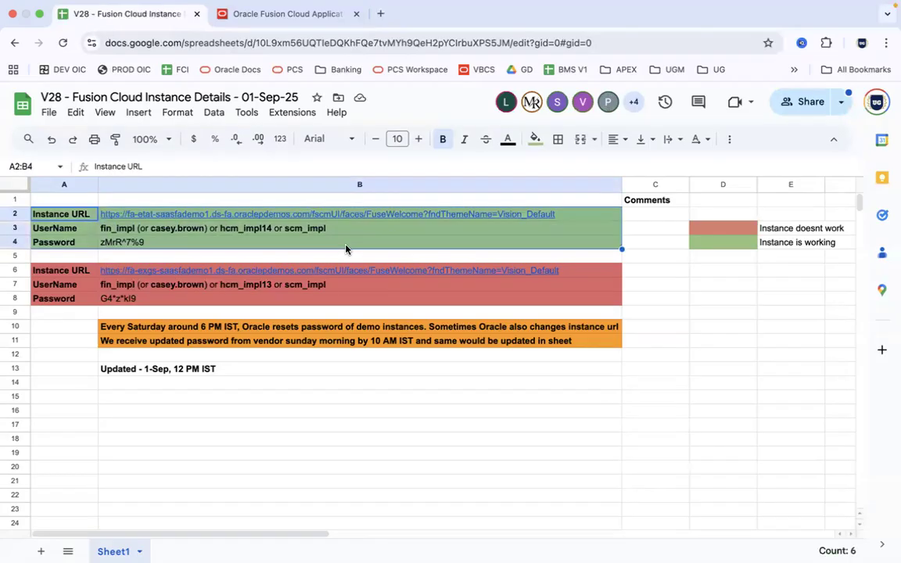
left_click(346, 249)
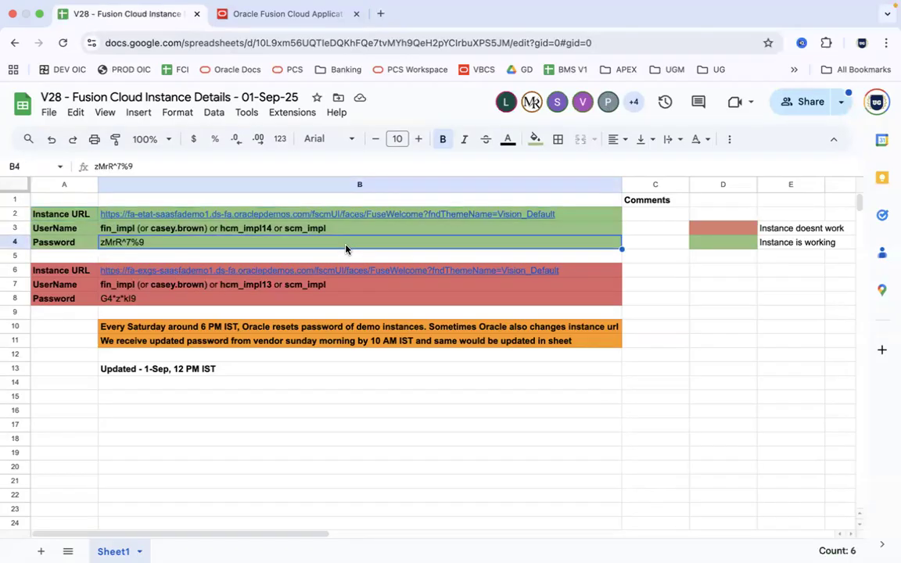
left_click(251, 215)
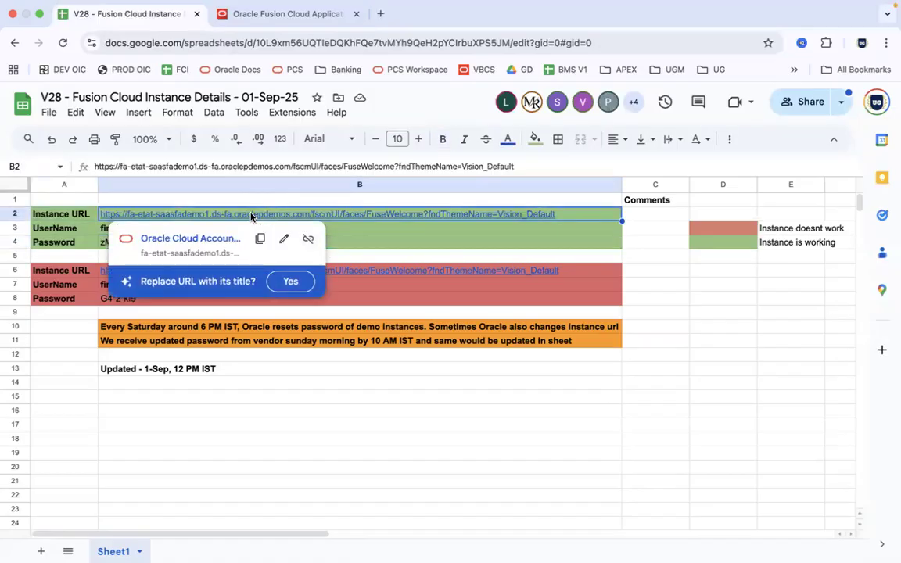
Cross-check the B3 user name against the Oracle Fusion home page
left_click(289, 17)
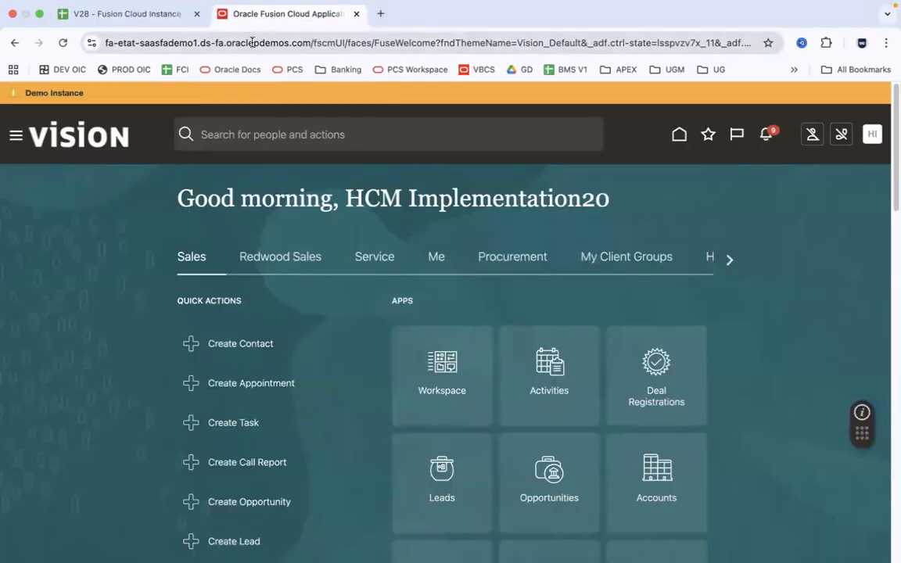
left_click(154, 16)
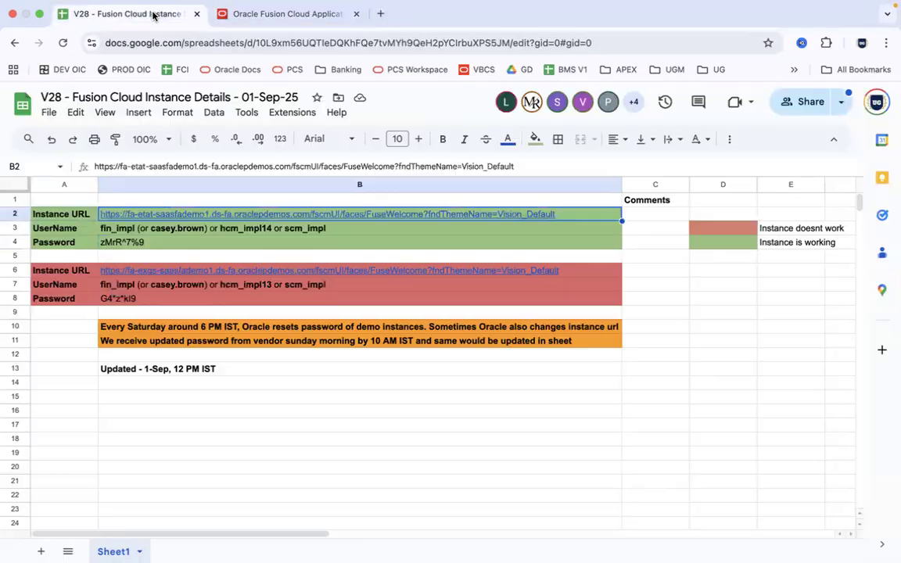
left_click(267, 228)
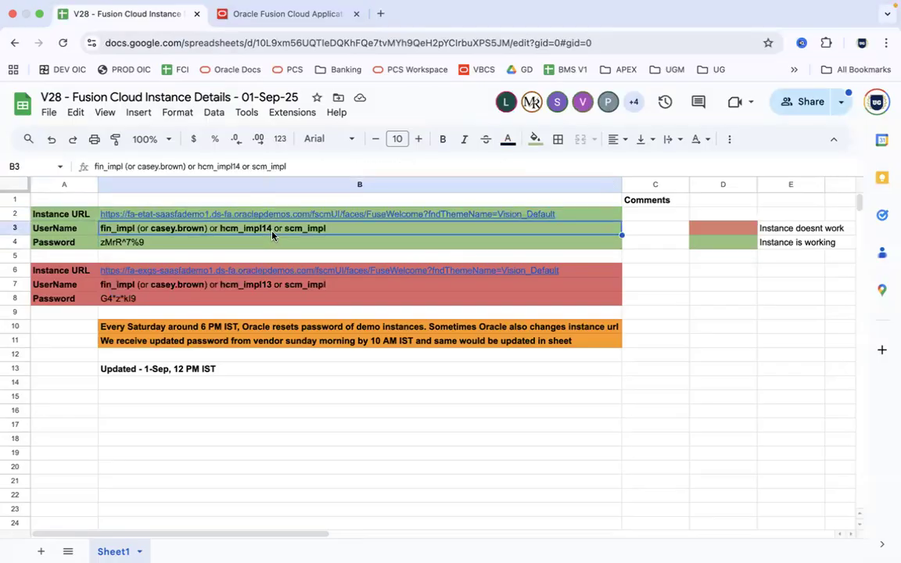
left_click(300, 16)
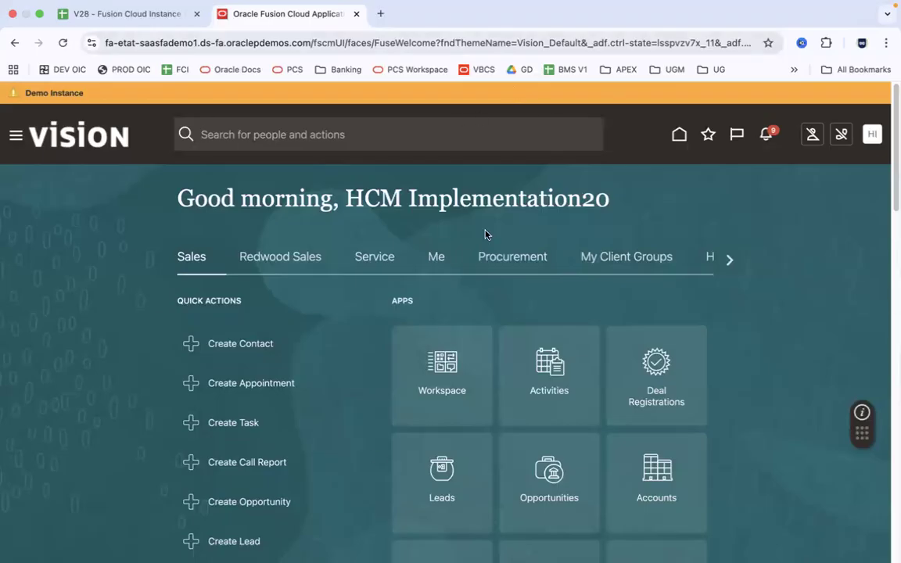
Open 2.NavigationNotes.xlsx from the HCM-tagged 2.Oracle Fusion HCM folder in Finder
left_click(32, 535)
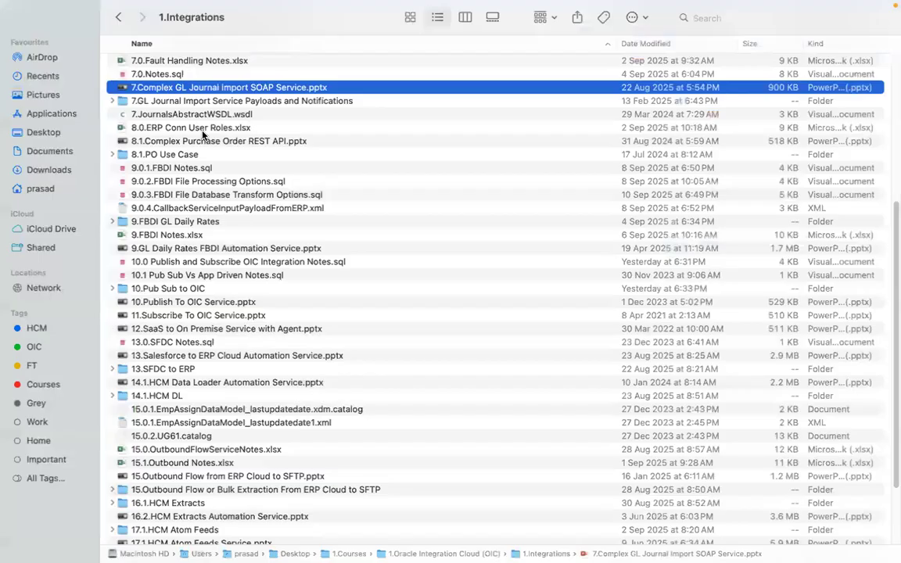
left_click(46, 332)
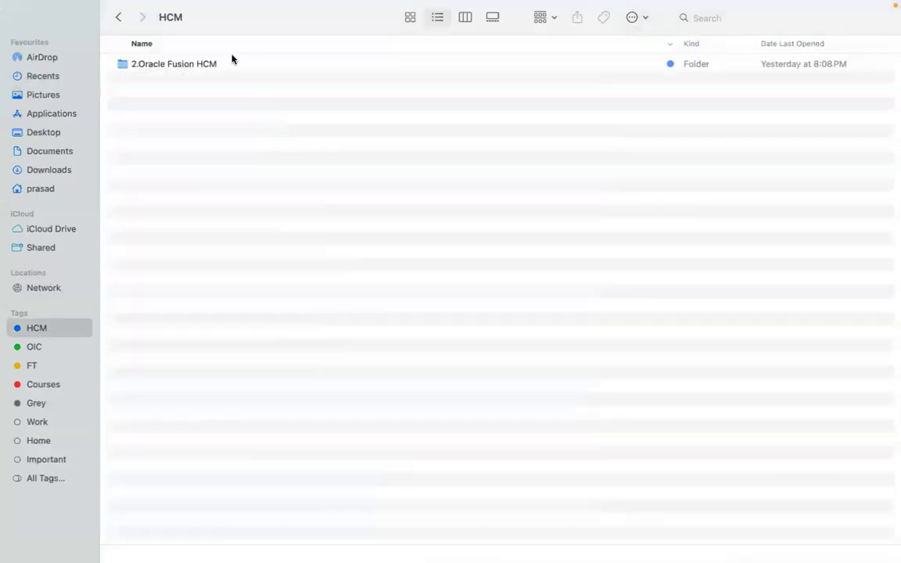
double_click(235, 66)
scroll(235, 67, "up", 15)
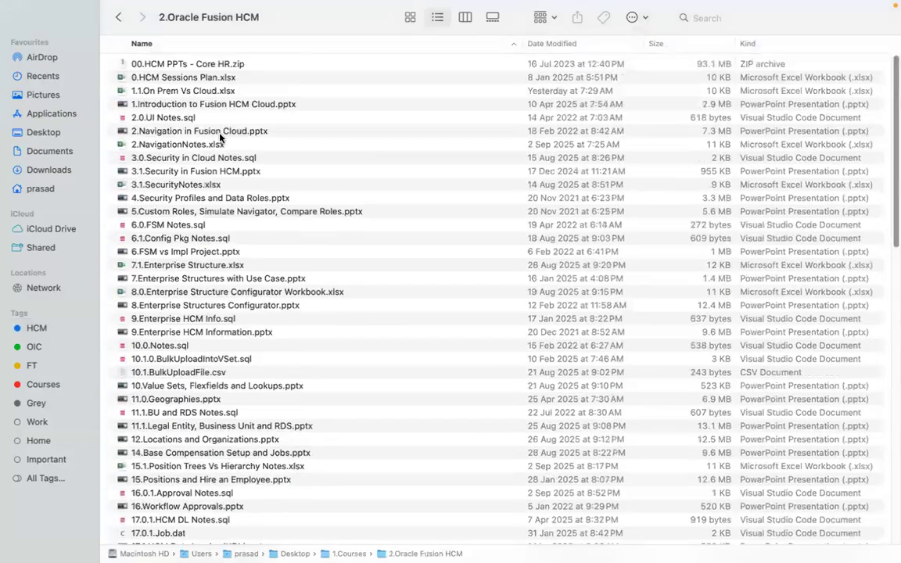
left_click(219, 142)
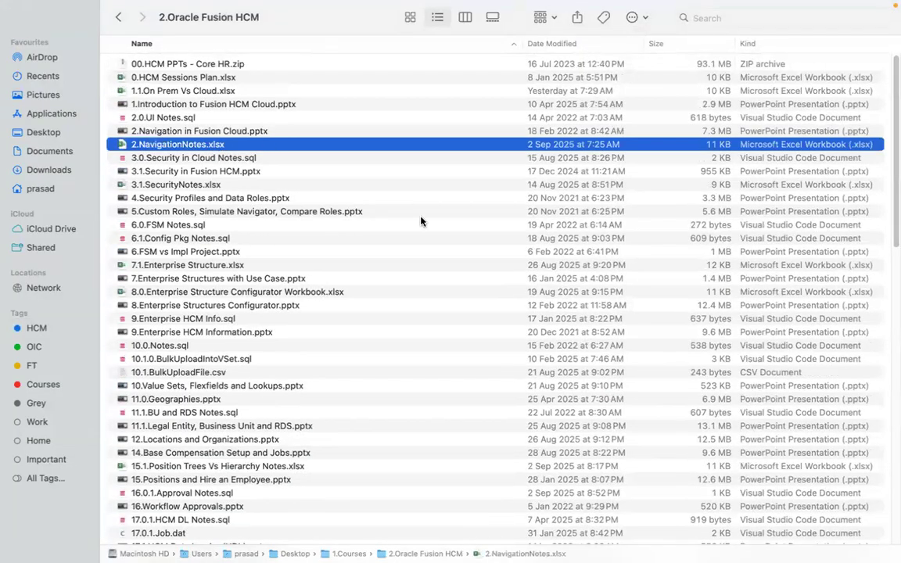
key("ctrl+Left")
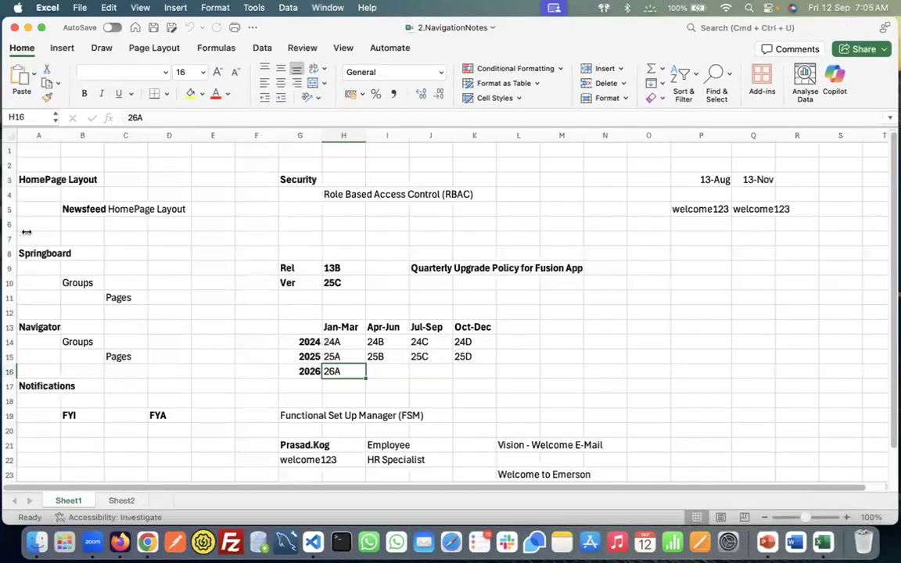
Collapse the ribbon and review the HomePage Layout notes before returning to Oracle Fusion
left_click(48, 222)
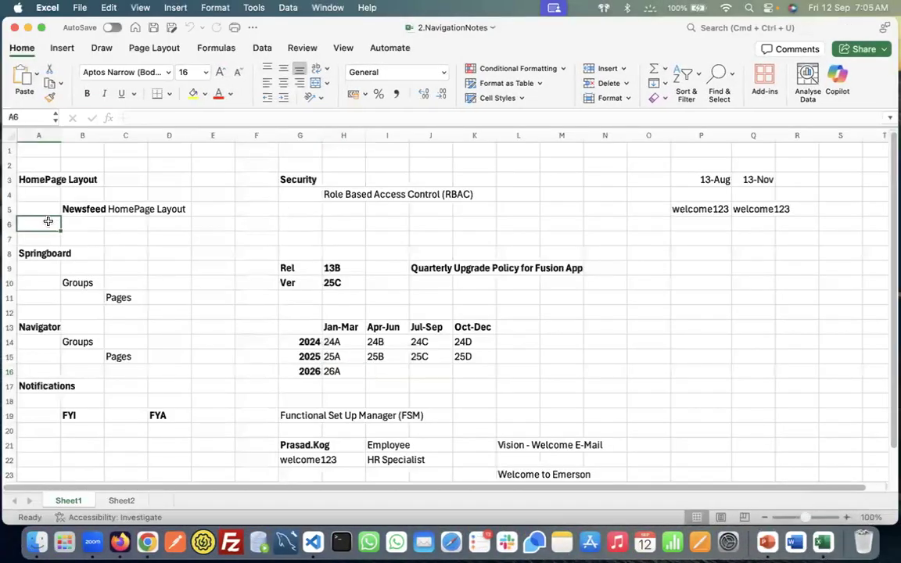
left_click(46, 150)
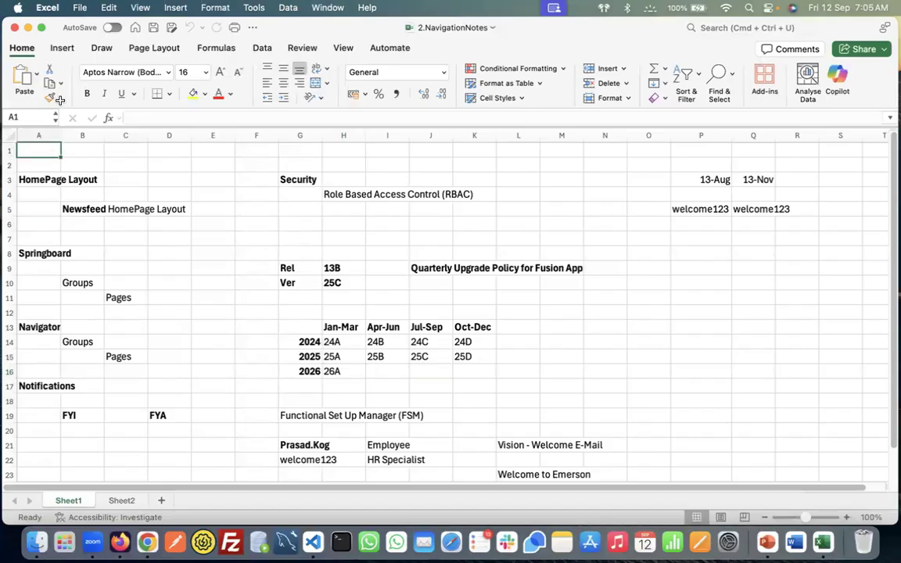
left_click(31, 52)
left_click(50, 129)
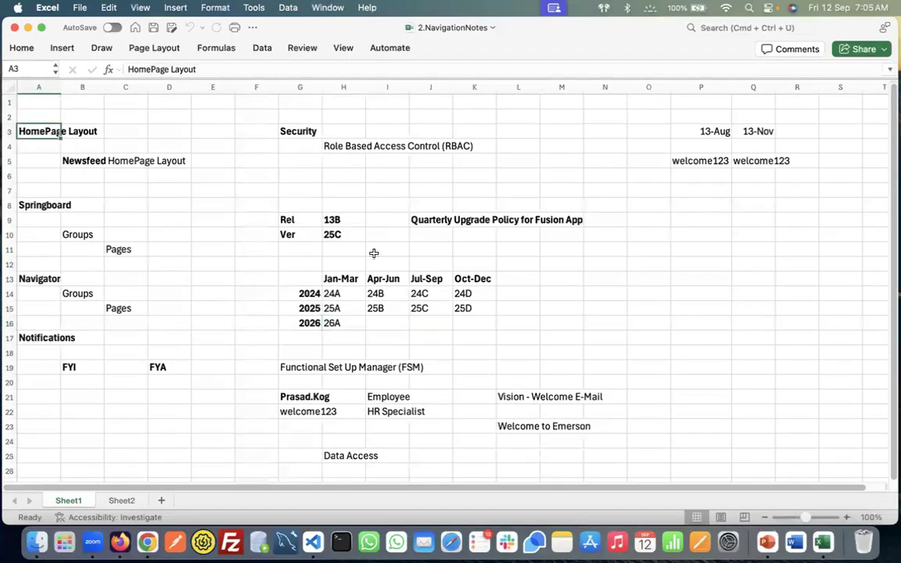
key("super+Tab")
key("super+Tab")
key("super+Tab")
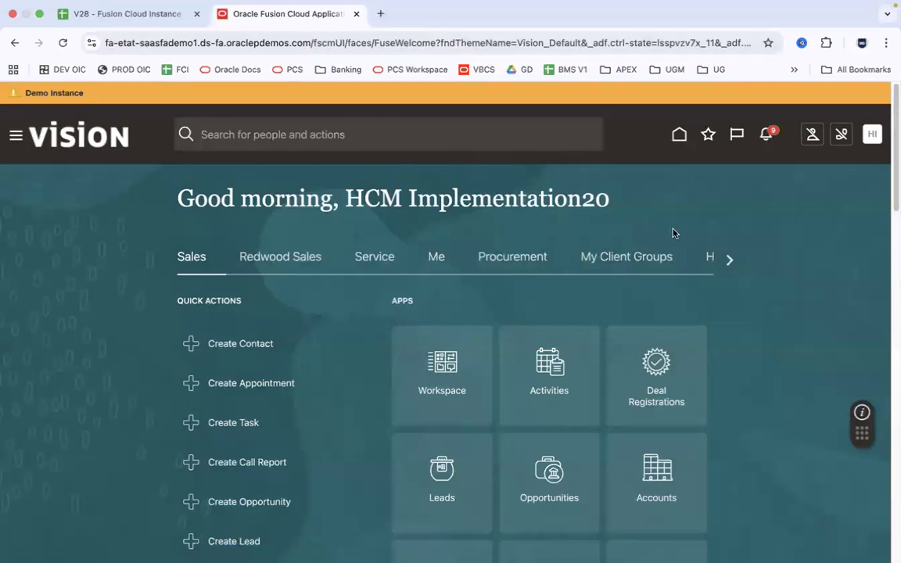
Switch Oracle's home page from My Client Groups to Me, then edit the Newsfeed note in B5
key("super+Tab")
left_click(94, 161)
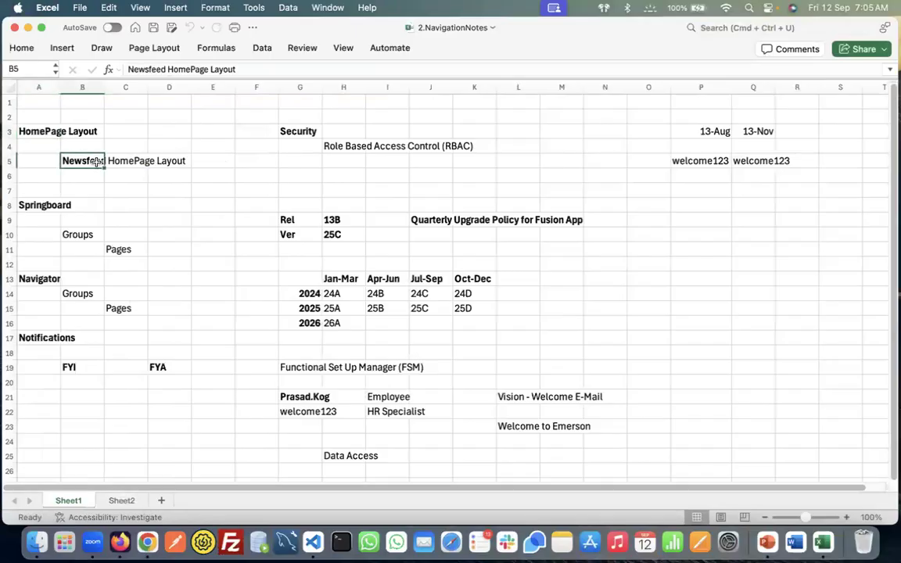
key("super+Tab")
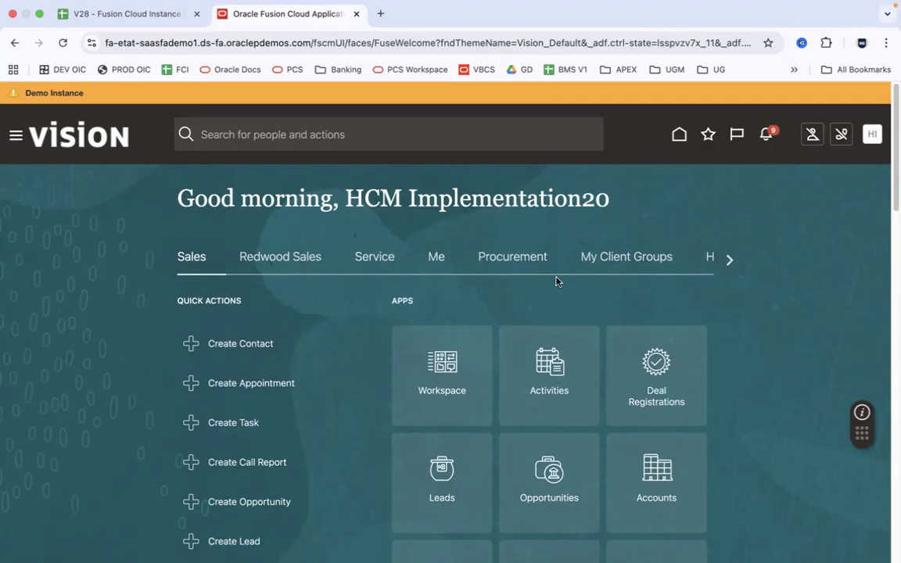
left_click(612, 258)
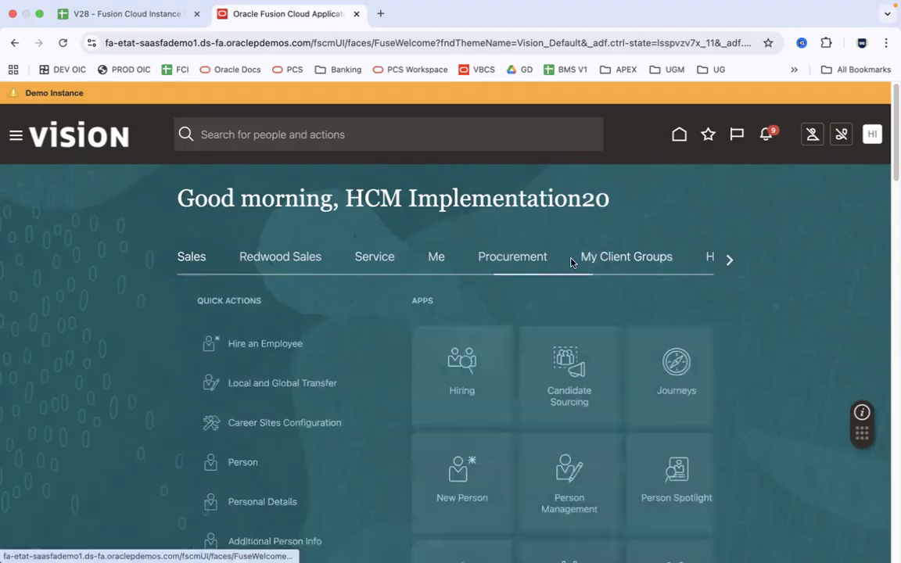
left_click(436, 257)
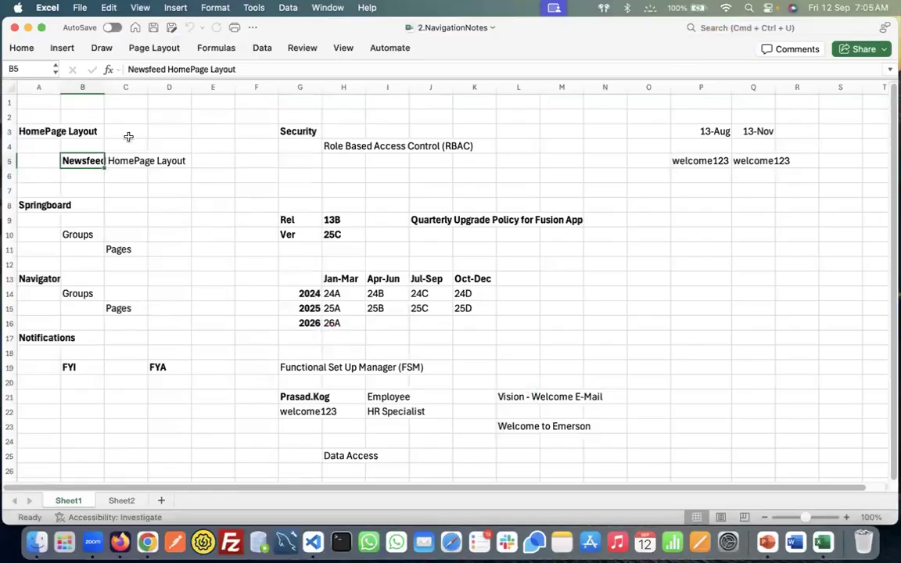
left_click(147, 69)
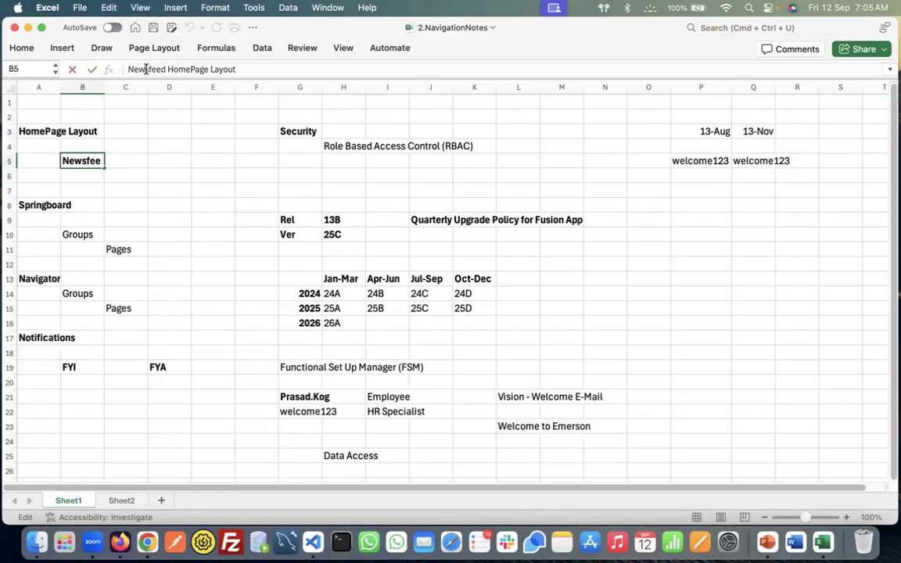
left_click(54, 162)
Commit the edit by reselecting the Newsfeed HomePage Layout cell B5
left_click(85, 162)
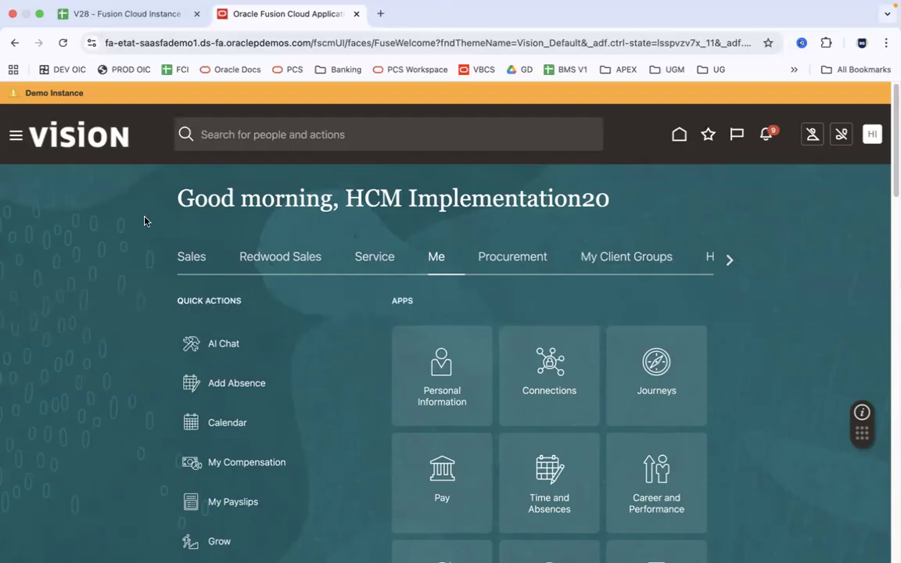
key("super+Tab")
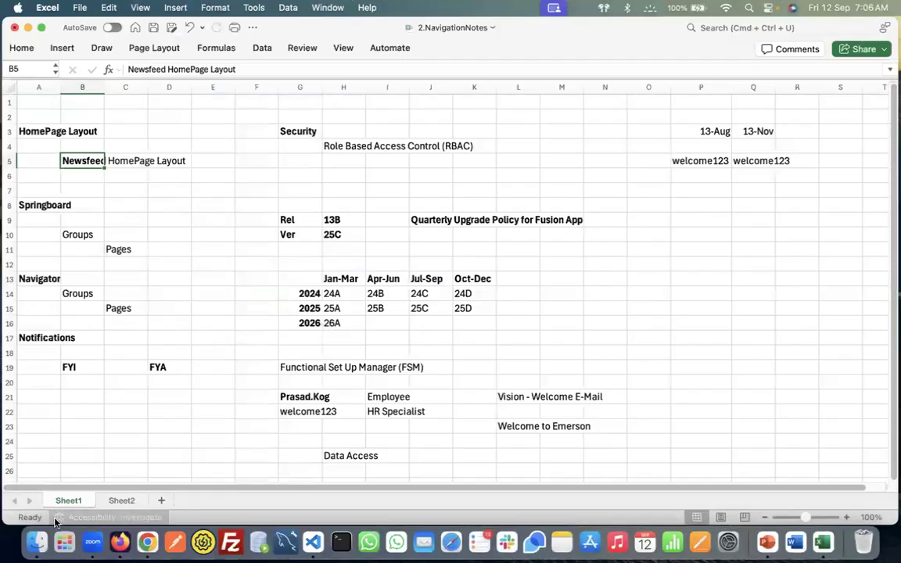
left_click(36, 541)
scroll(893, 352, "down", 15)
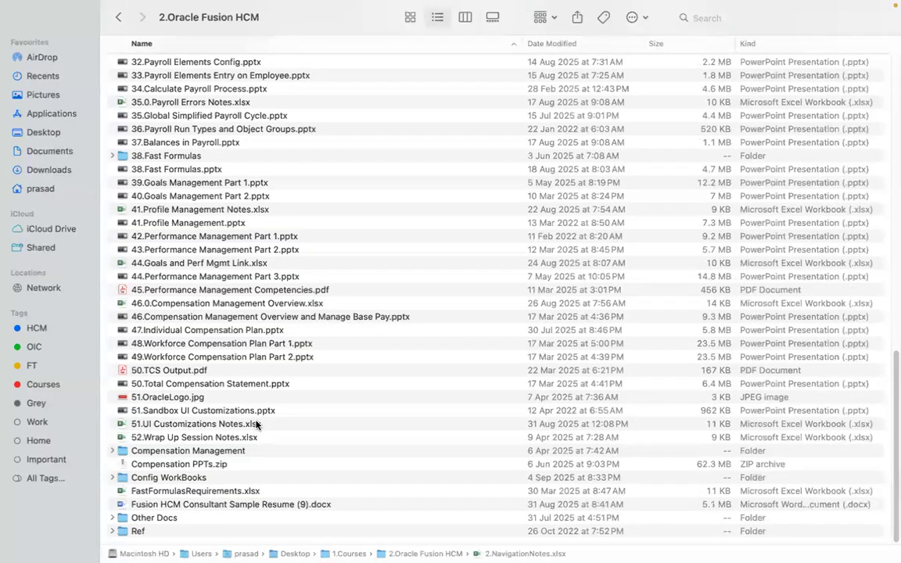
left_click(255, 425)
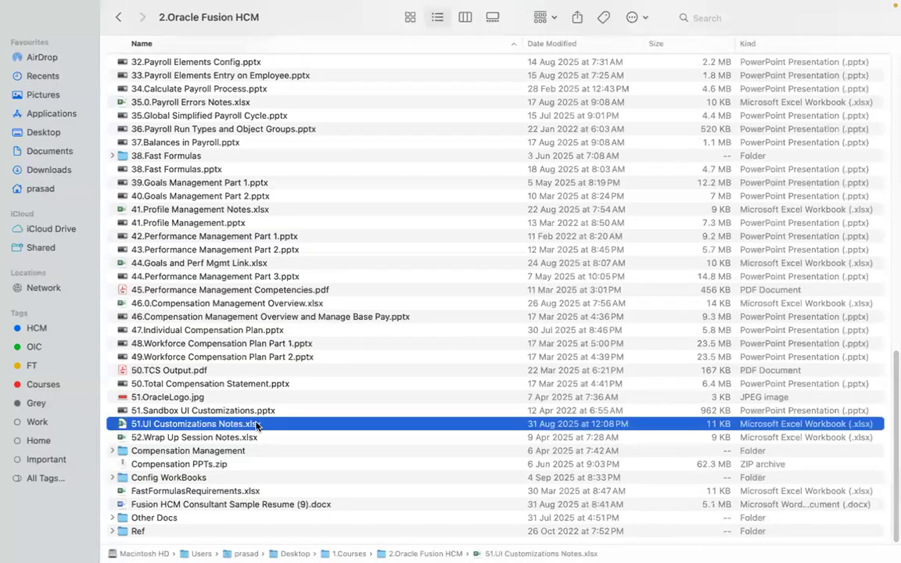
key("super+Tab")
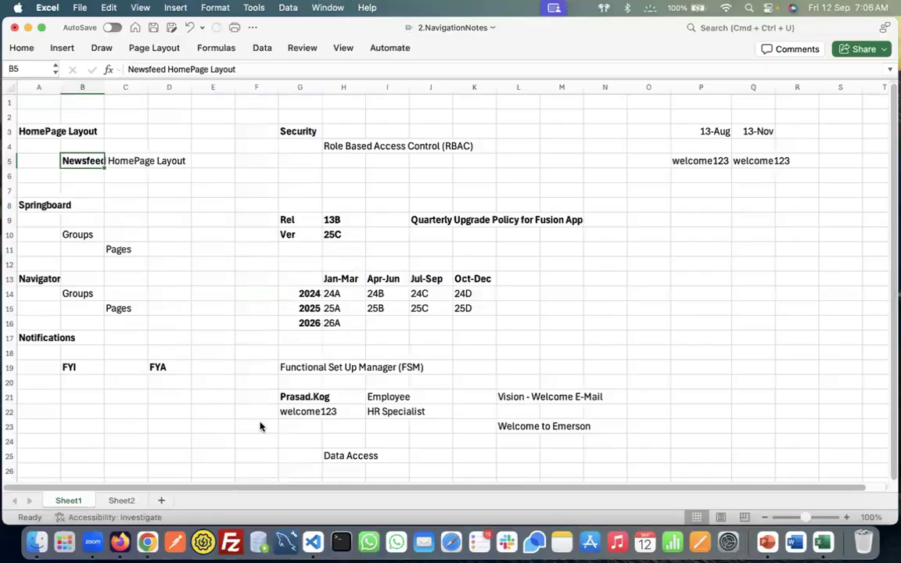
key("super+Tab")
key("super+Tab")
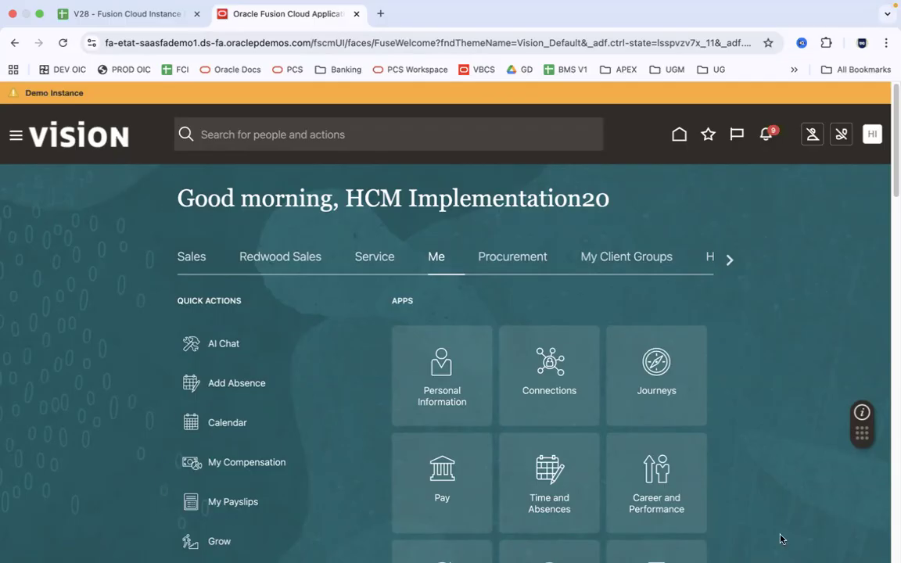
Check the Springboard note in A8, then cycle Procurement, Me and My Client Groups tabs
key("super+Tab")
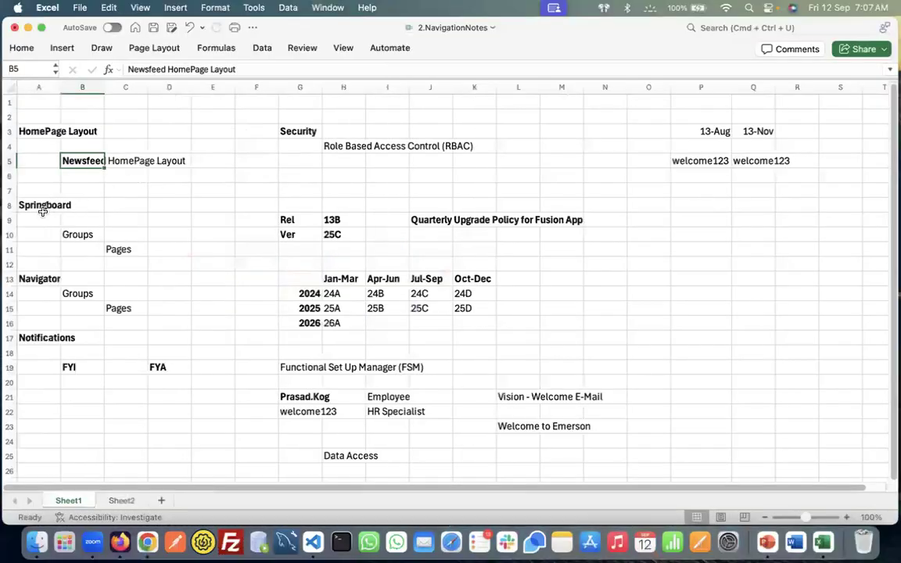
left_click(42, 208)
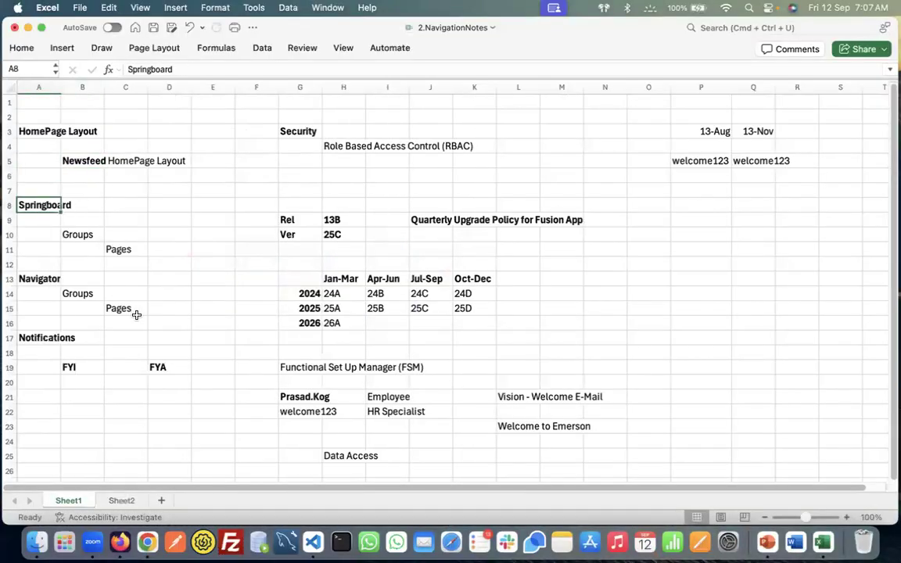
key("super+Tab")
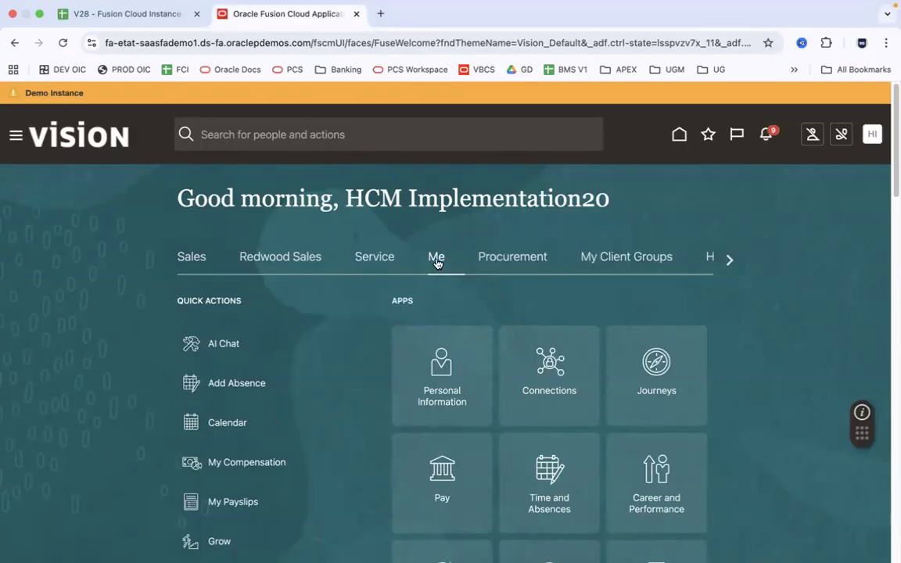
left_click(520, 260)
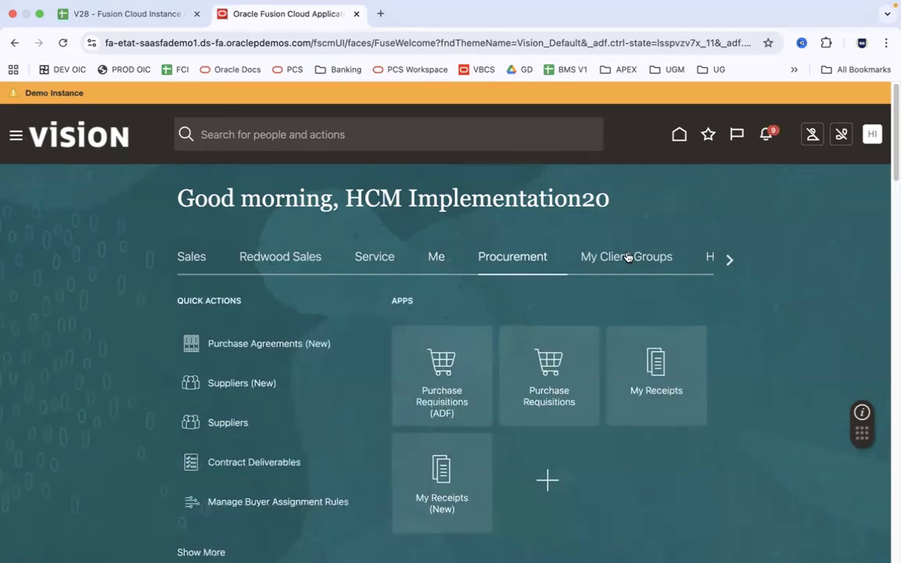
left_click(628, 258)
left_click(436, 257)
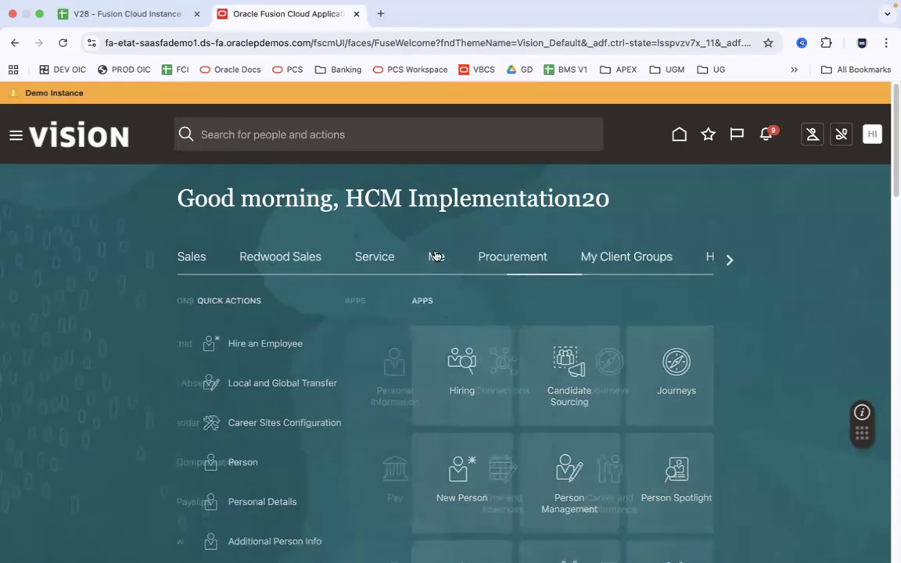
left_click(643, 263)
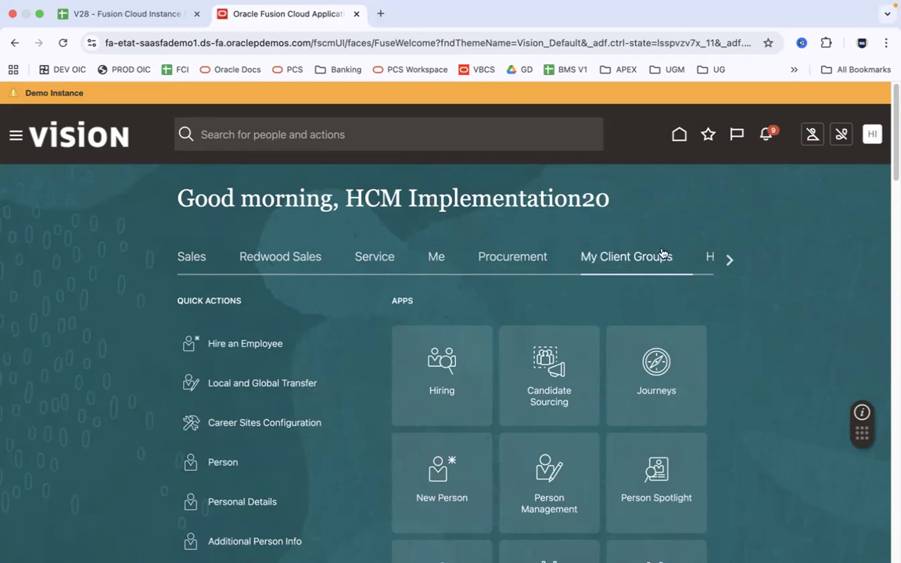
Check the Groups note in B10, then open the New Person tile under My Client Groups
left_click_drag(892, 148, 892, 217)
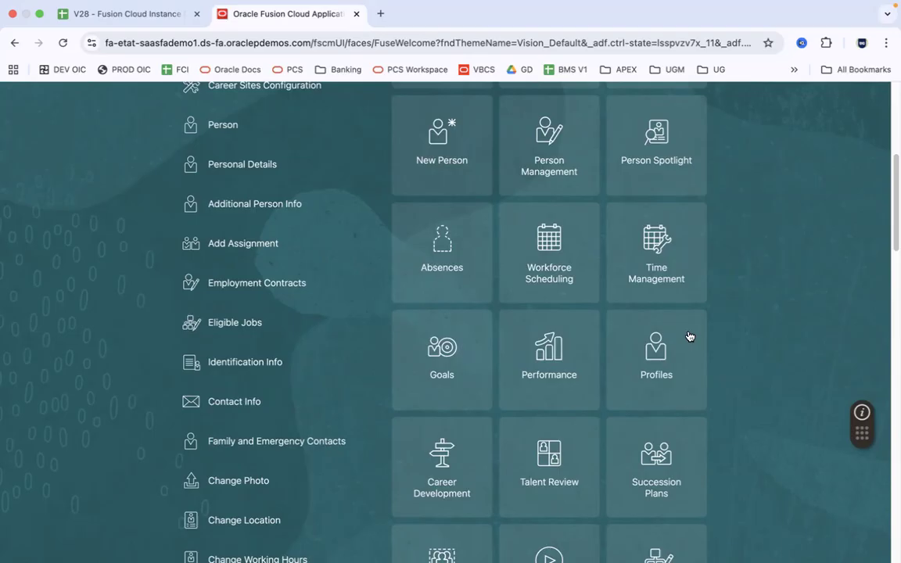
left_click_drag(892, 208, 892, 149)
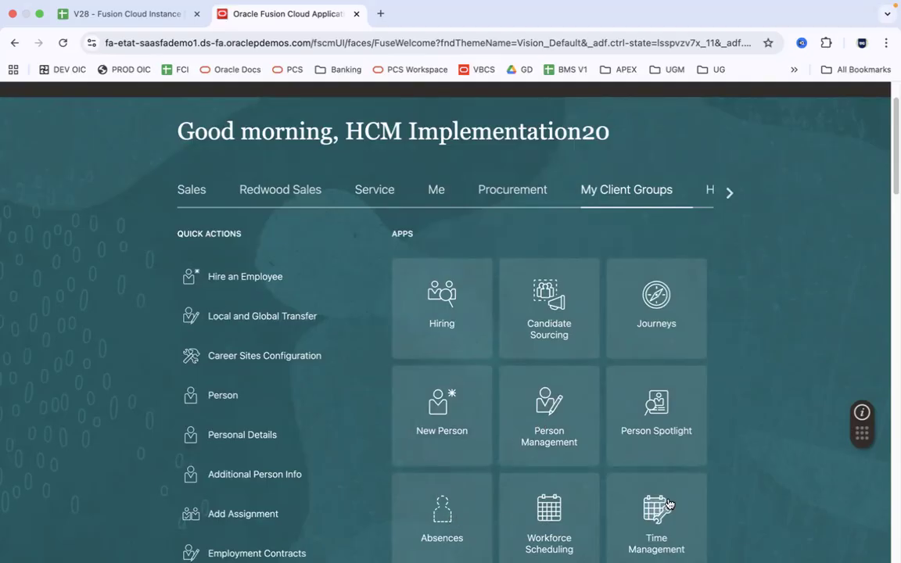
key("super+Tab")
left_click(90, 236)
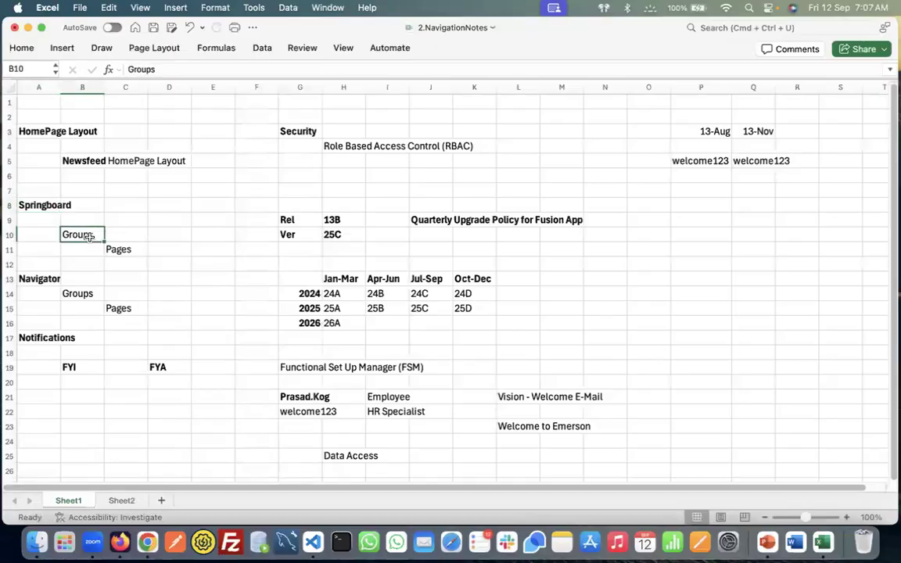
key("super+Tab")
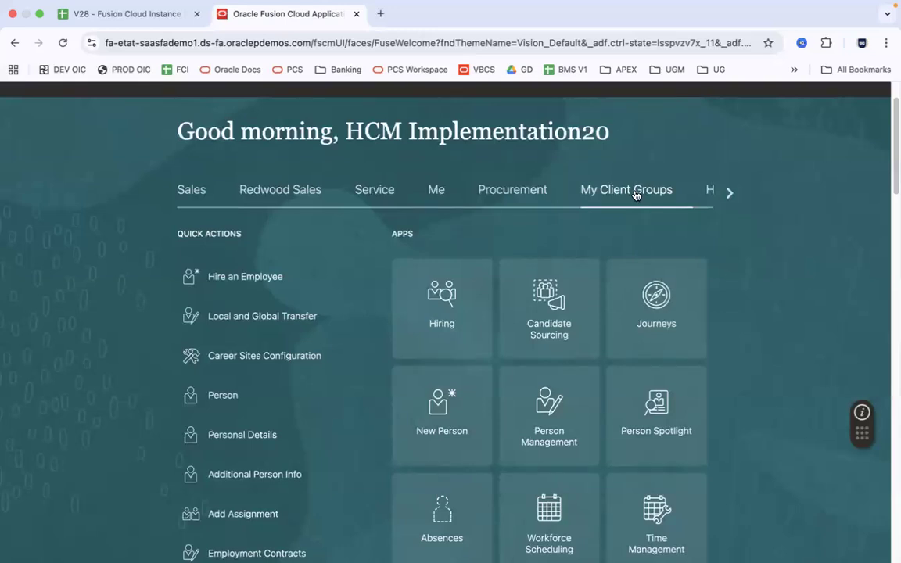
scroll(893, 114, "up", 2)
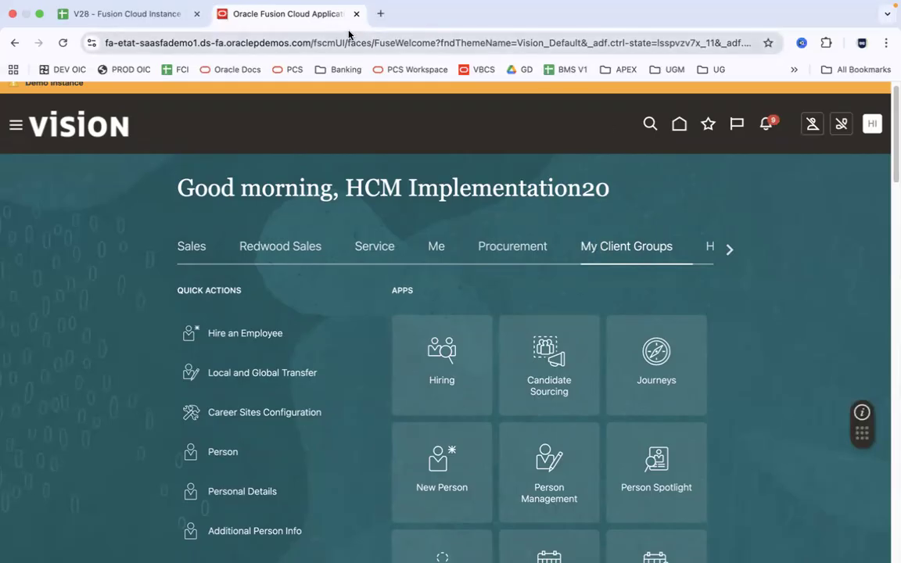
left_click(451, 467)
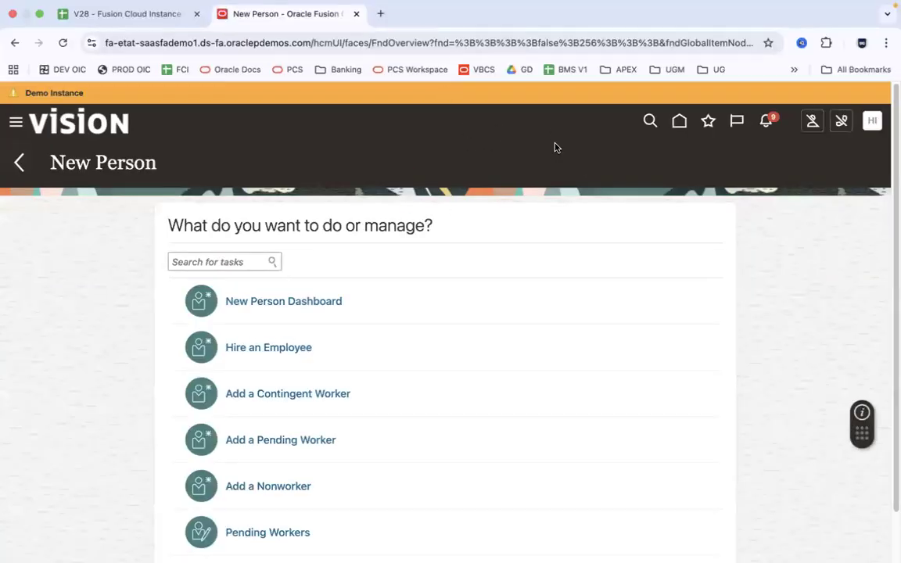
Start Hire an Employee, cancel and discard it, and go back to the home page
left_click(274, 358)
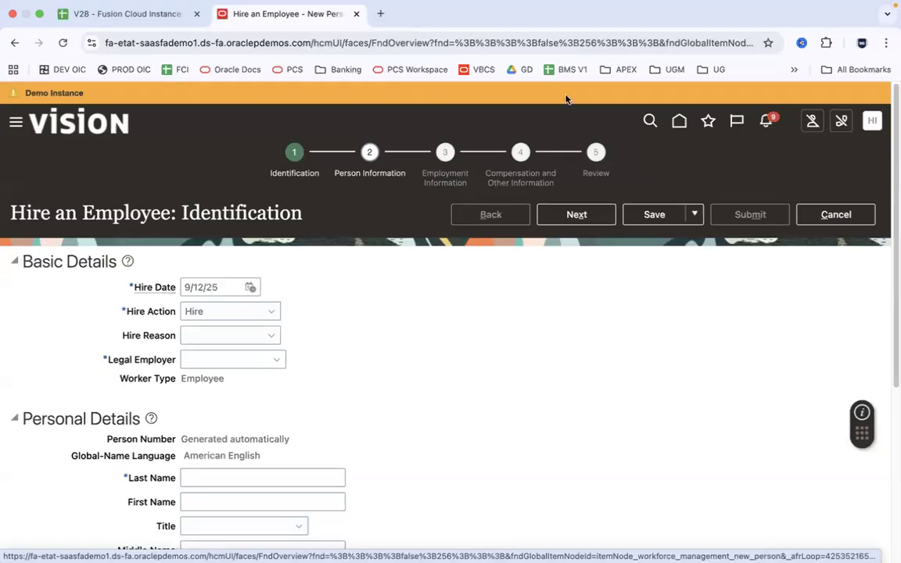
left_click(851, 214)
left_click(606, 340)
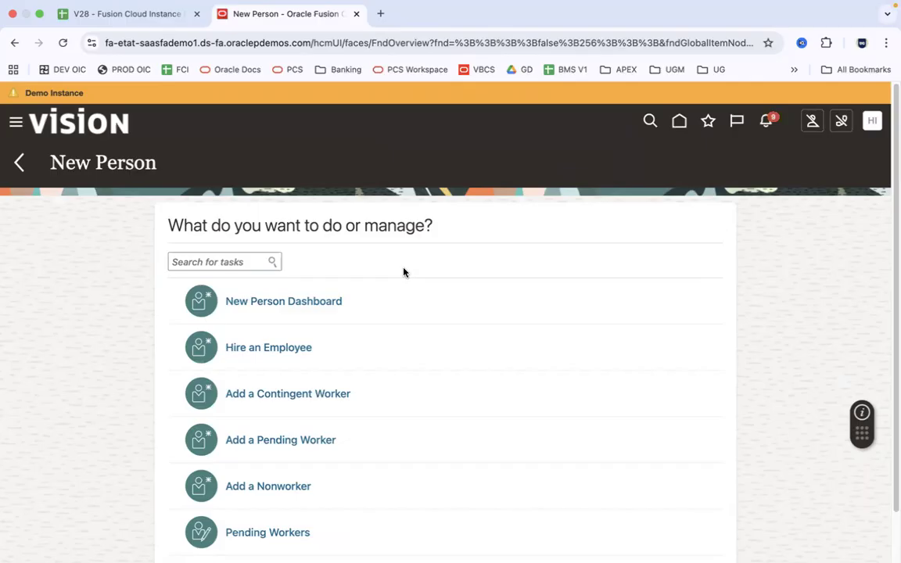
left_click(680, 122)
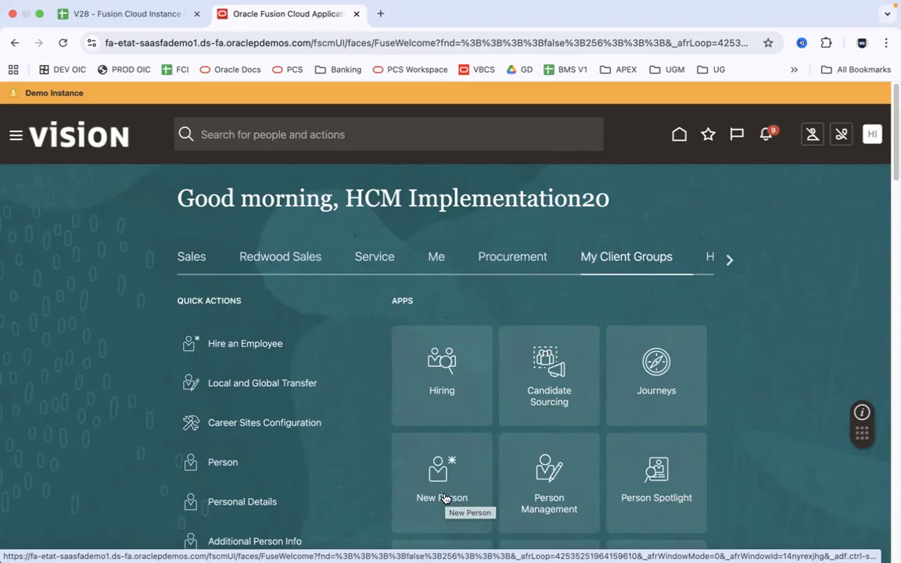
Page the home page tabs right to Tools and scroll down to its app tiles
left_click(729, 261)
left_click(729, 261)
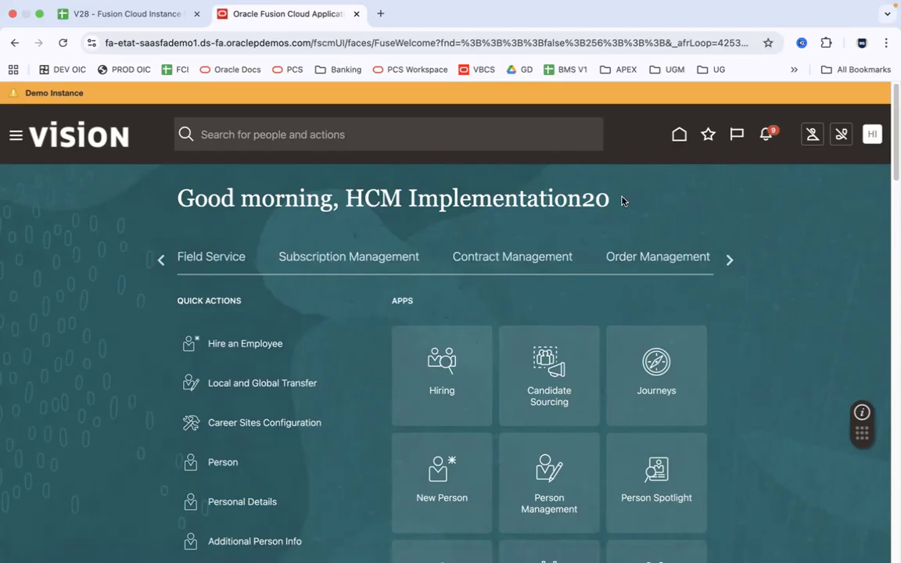
left_click(727, 259)
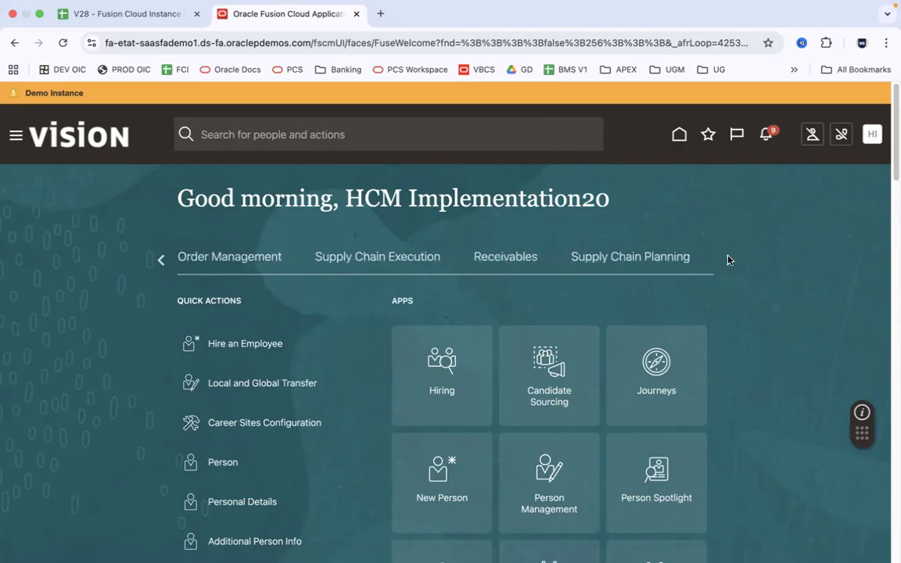
left_click(728, 260)
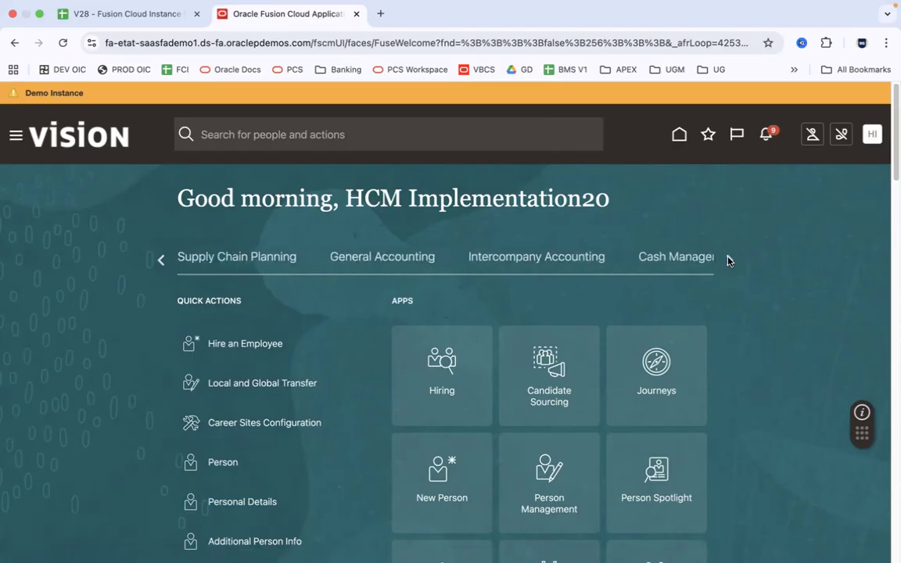
left_click(728, 261)
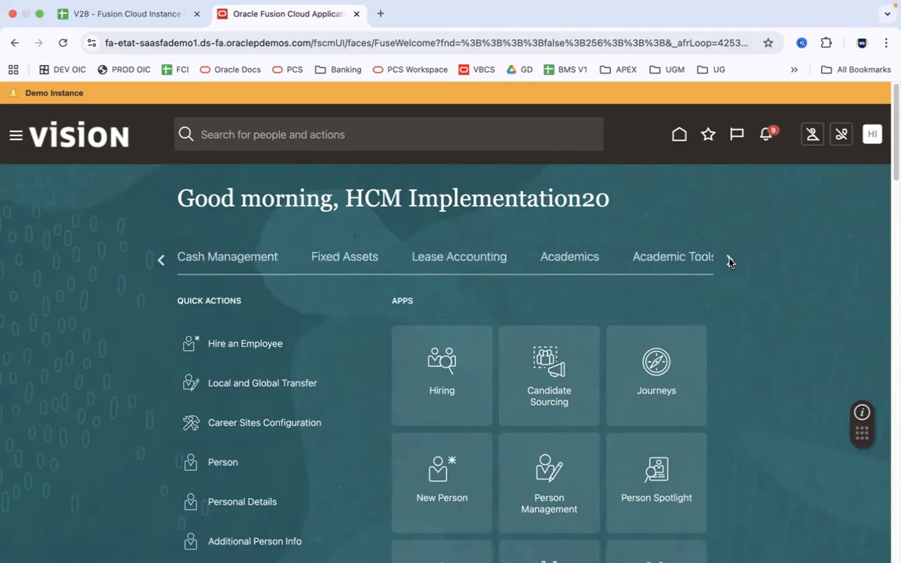
left_click(728, 260)
left_click(729, 261)
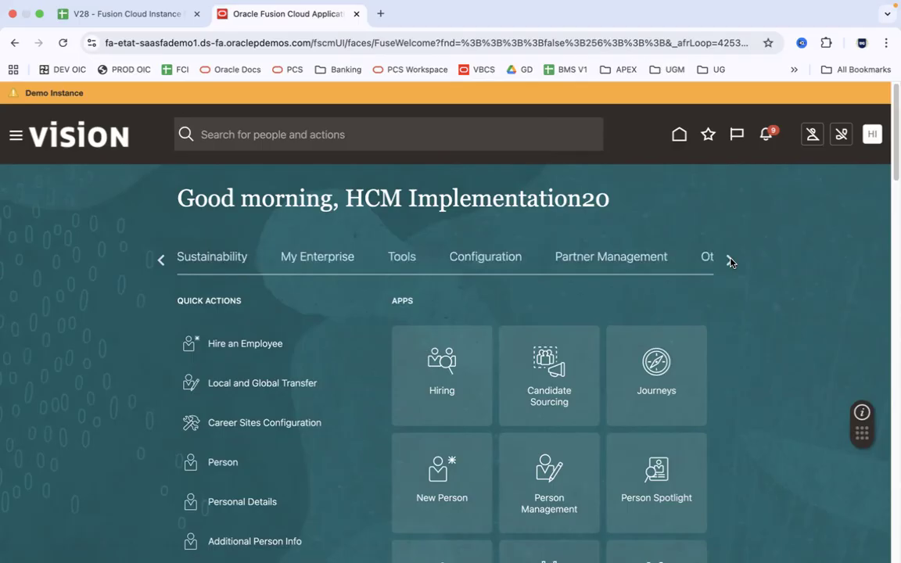
left_click(403, 258)
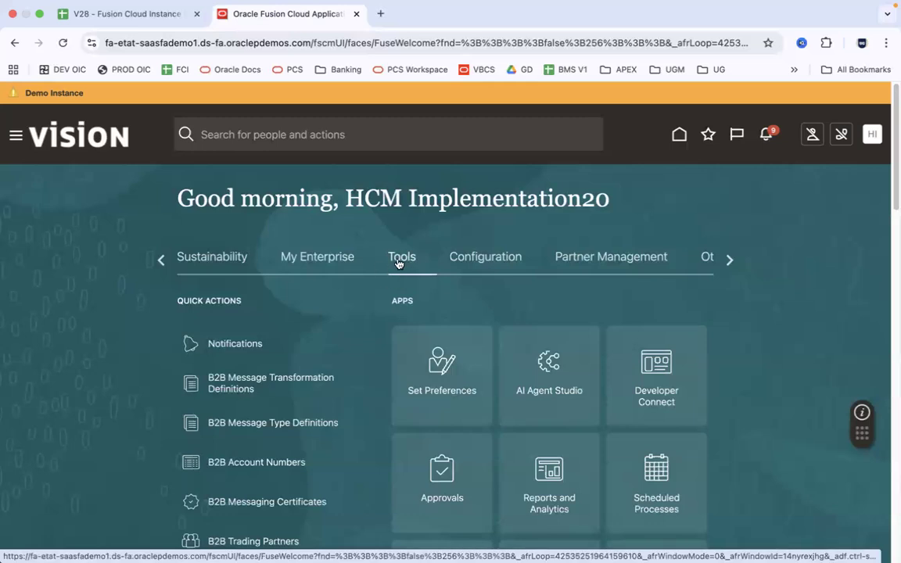
scroll(892, 203, "down", 3)
left_click_drag(893, 216, 893, 214)
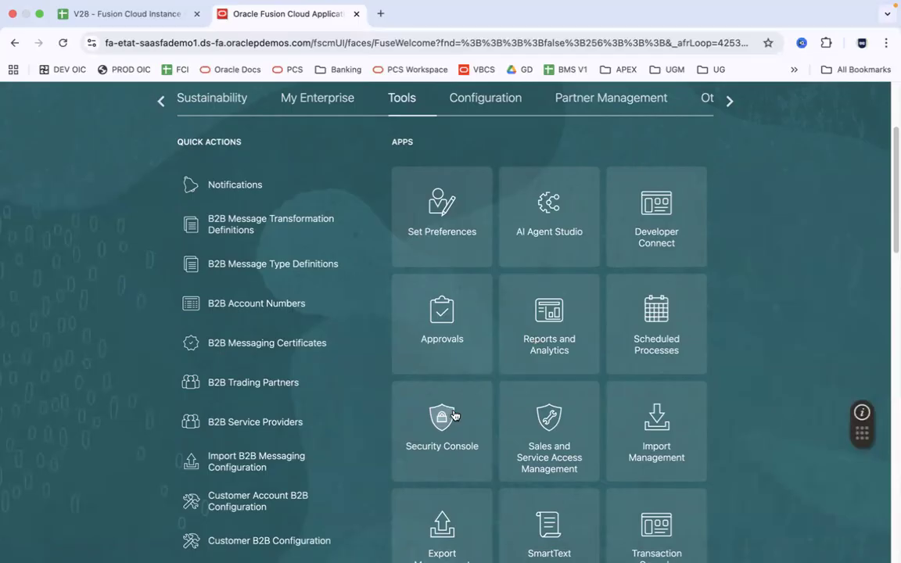
left_click(661, 314)
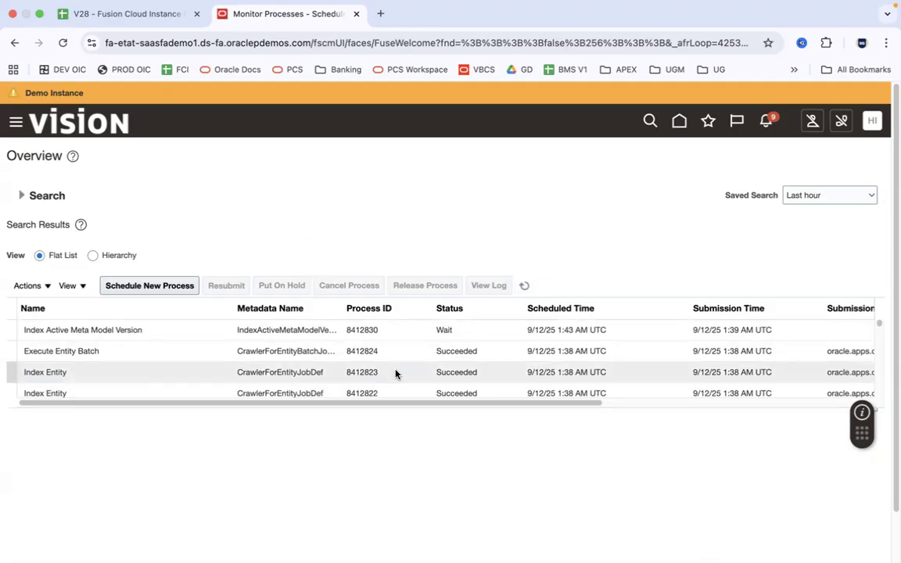
left_click(679, 121)
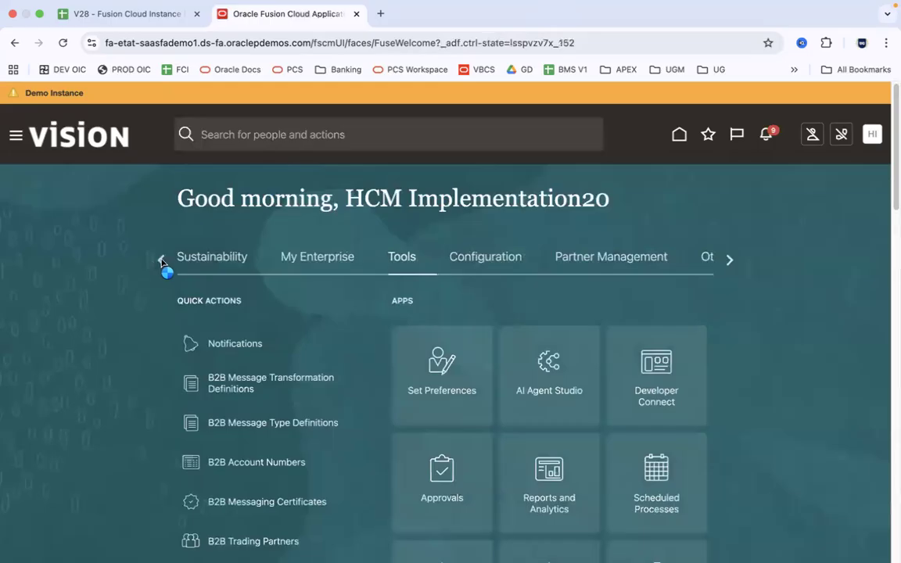
left_click(164, 262)
left_click(164, 263)
left_click(164, 263)
left_click(164, 263)
left_click(163, 263)
left_click(164, 262)
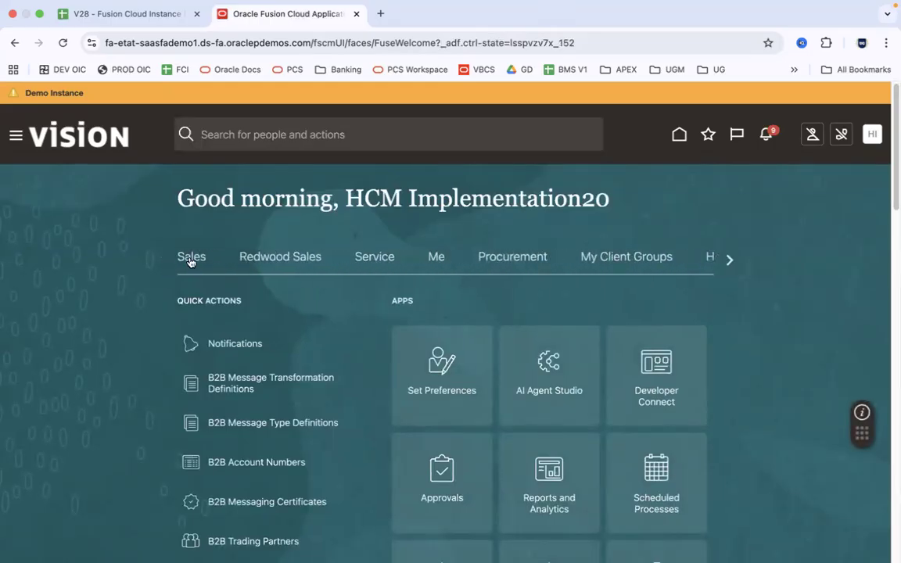
left_click(191, 256)
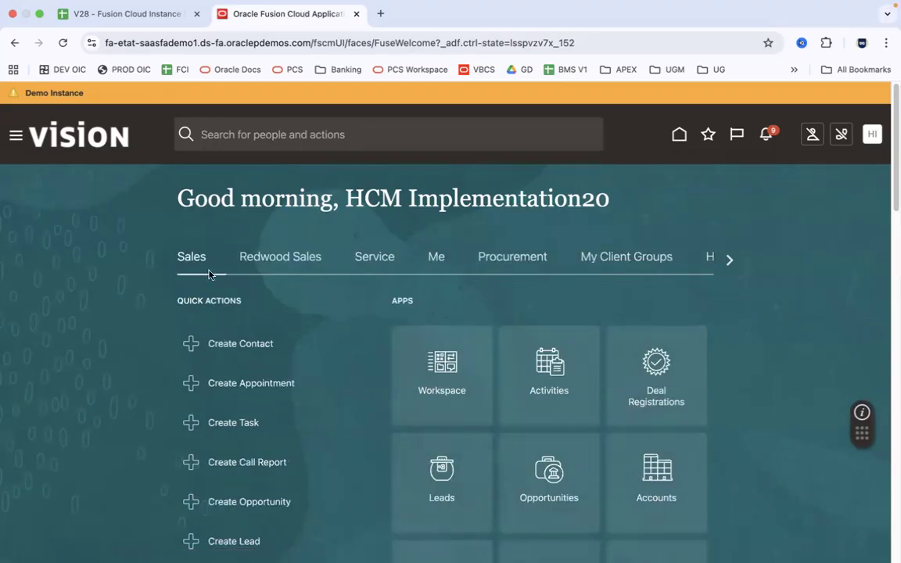
left_click(728, 263)
left_click(728, 264)
left_click(728, 264)
left_click(728, 262)
left_click(729, 261)
left_click(728, 261)
left_click(728, 262)
left_click(729, 262)
left_click(729, 261)
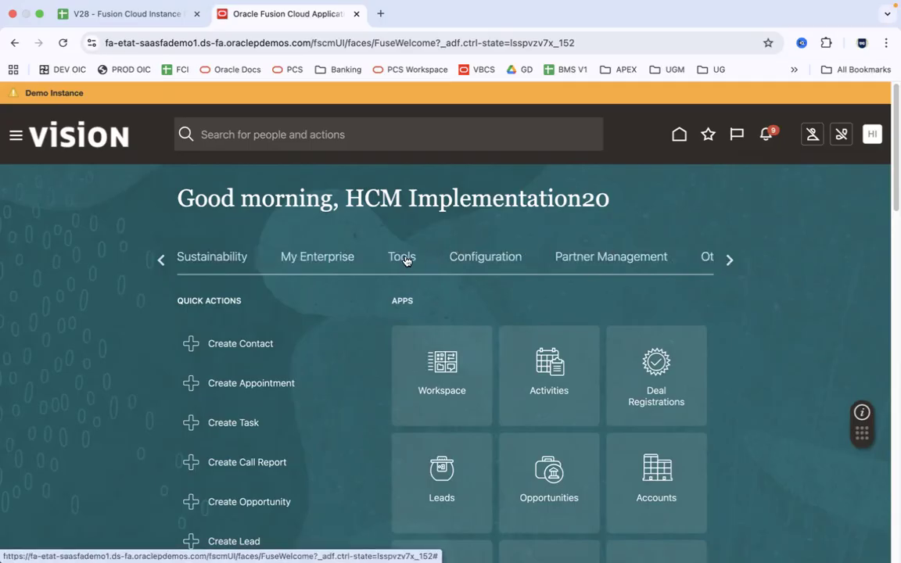
left_click(406, 262)
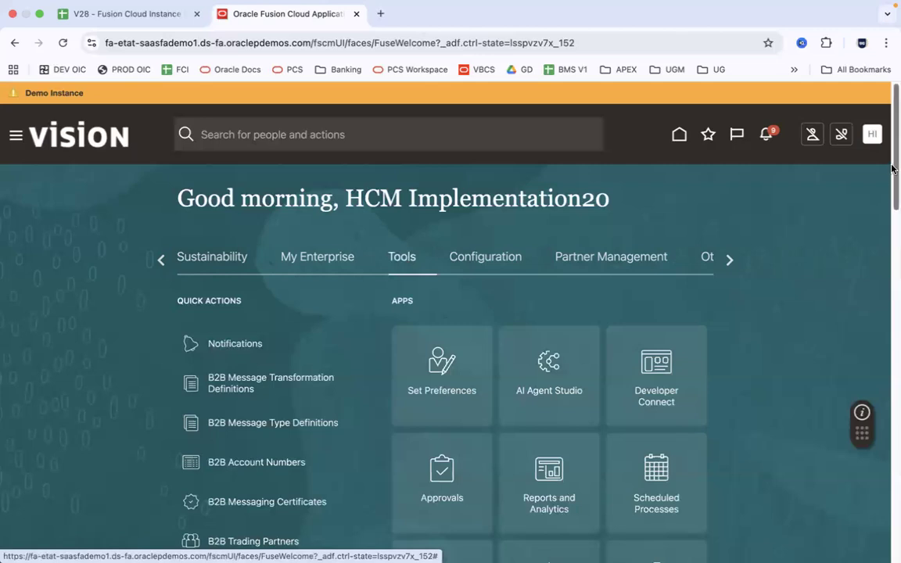
scroll(891, 202, "down", 5)
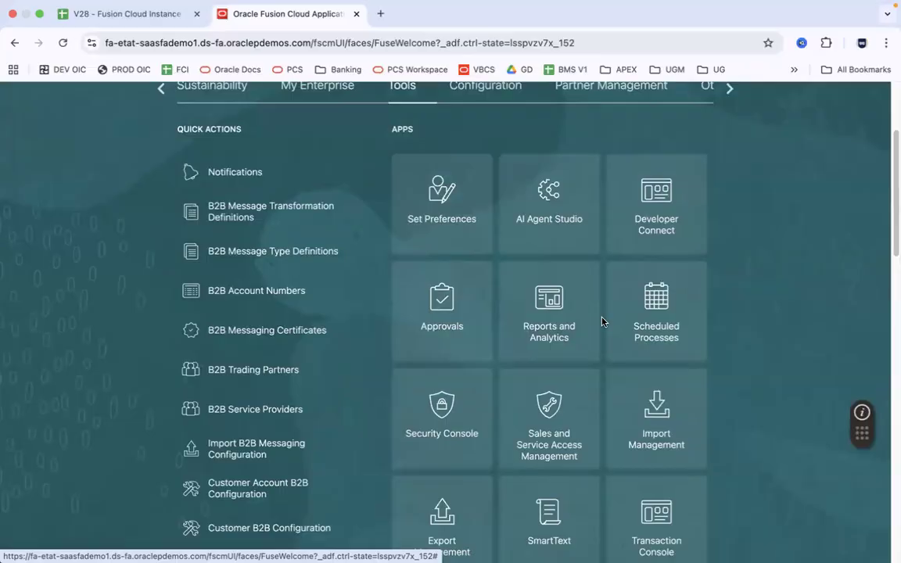
left_click(661, 306)
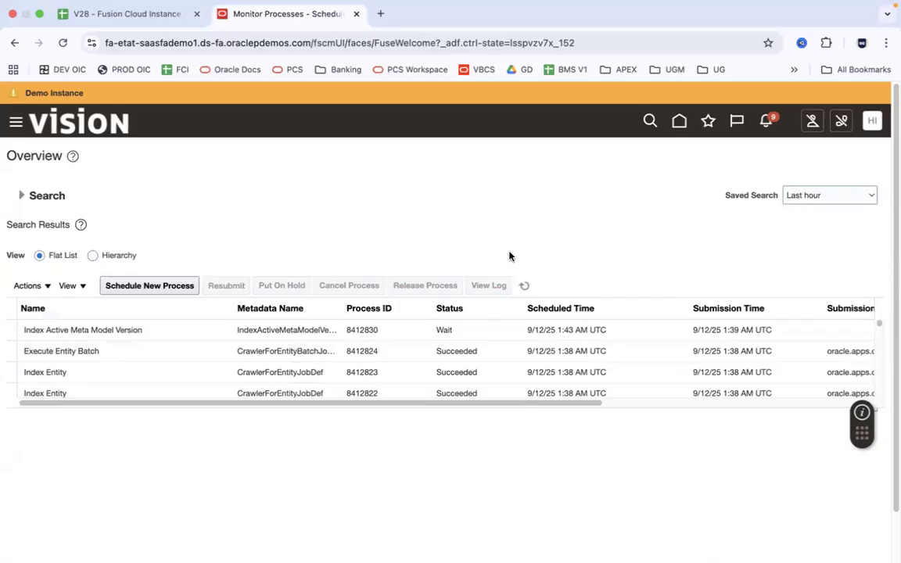
left_click(679, 121)
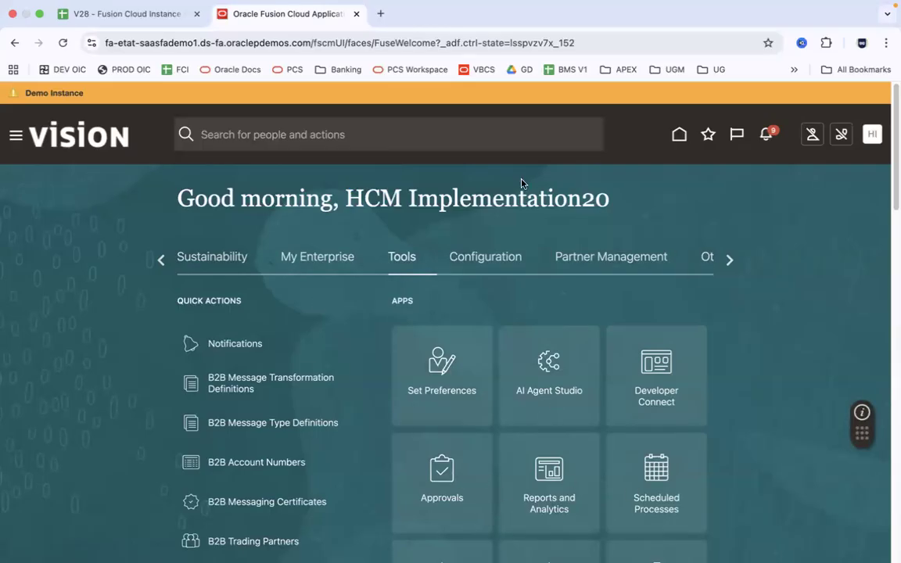
Open Scheduled Processes from the Navigator's expanded Tools group
left_click(161, 259)
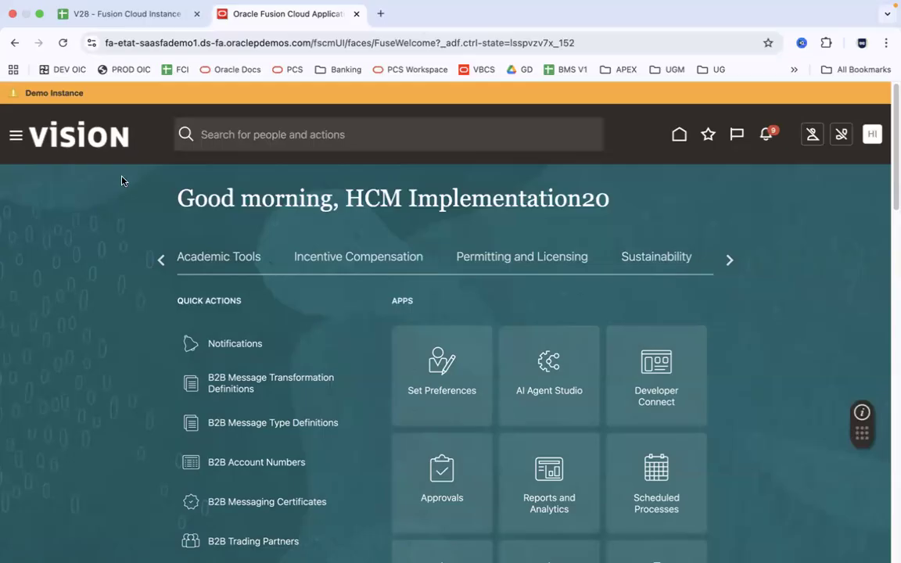
left_click(19, 134)
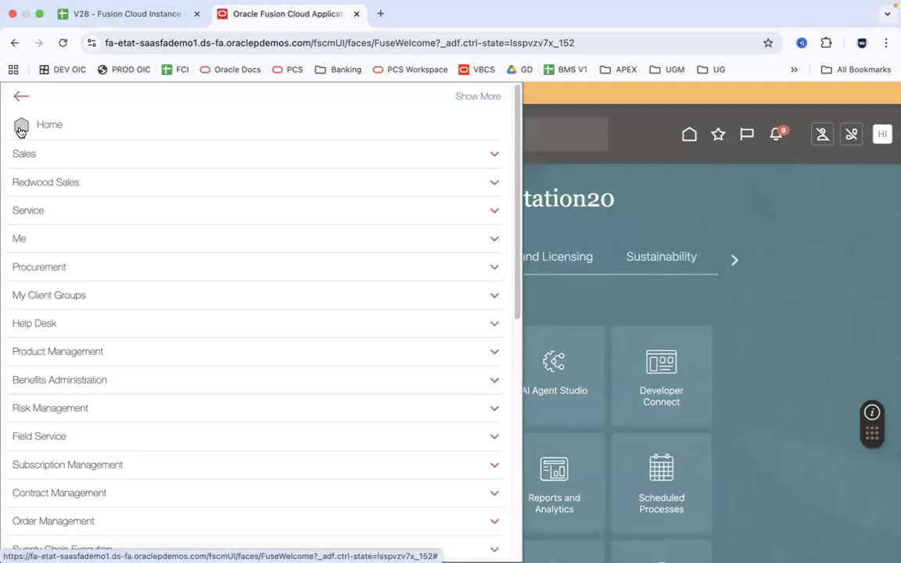
scroll(522, 145, "down", 2)
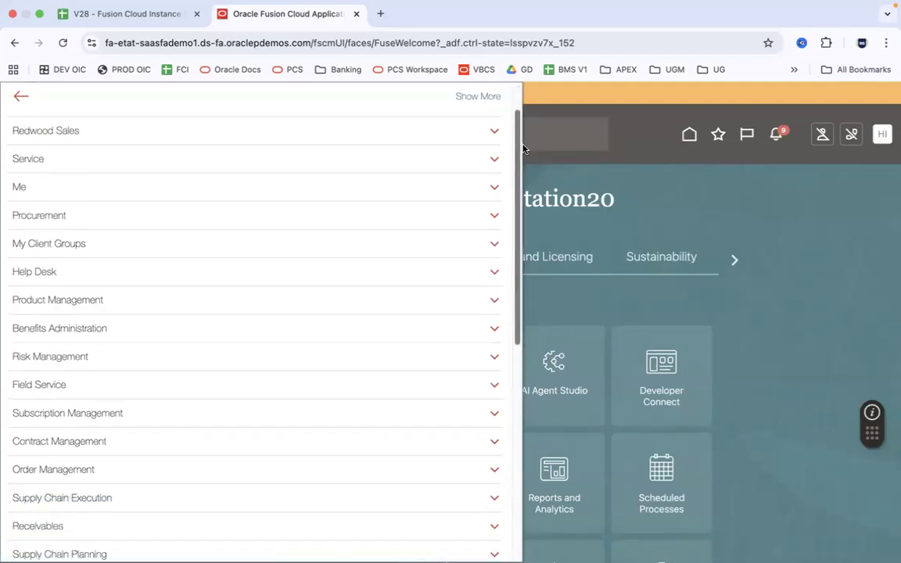
scroll(523, 149, "down", 3)
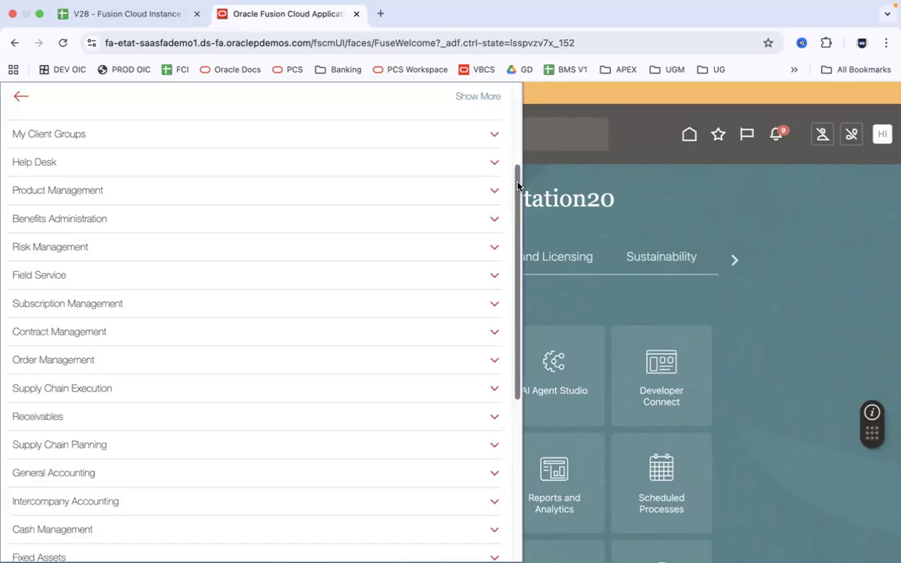
scroll(519, 260, "down", 3)
scroll(518, 260, "down", 7)
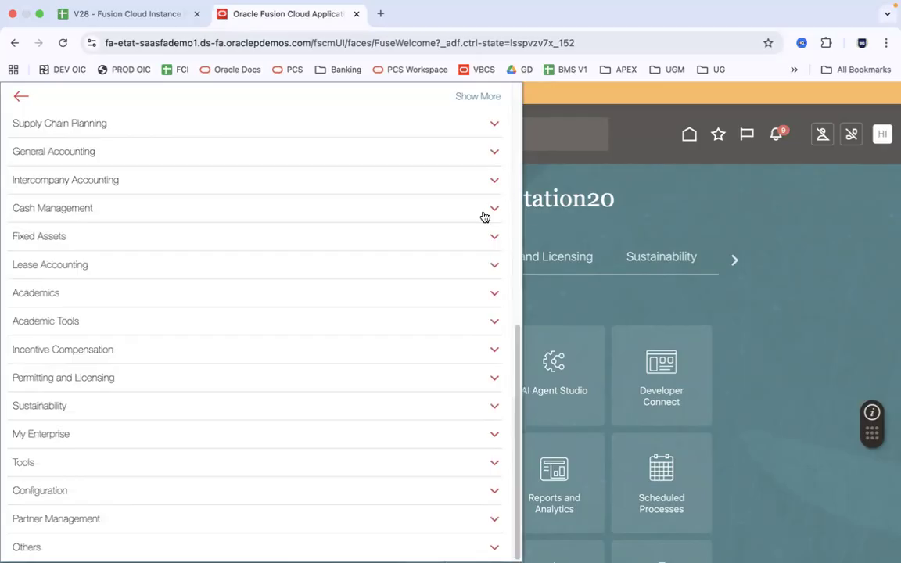
left_click(494, 464)
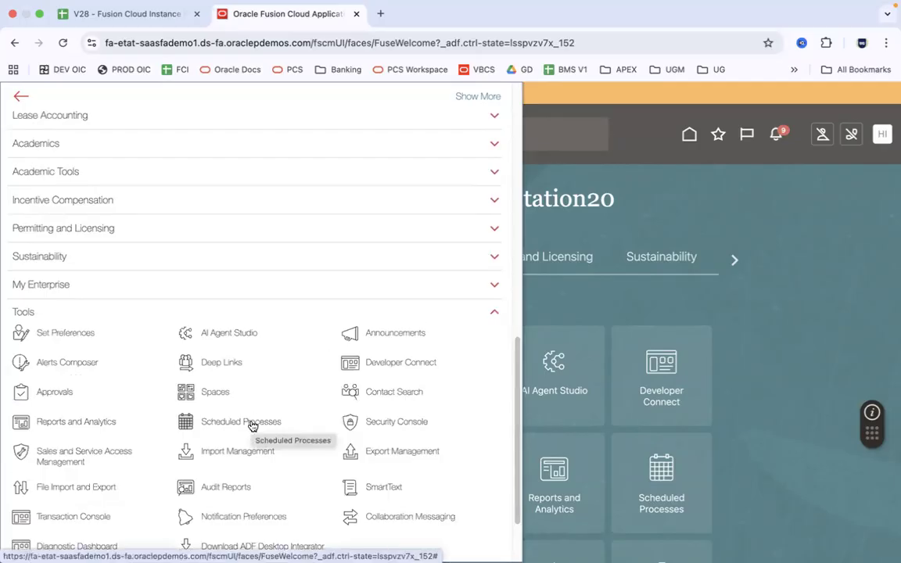
left_click(594, 220)
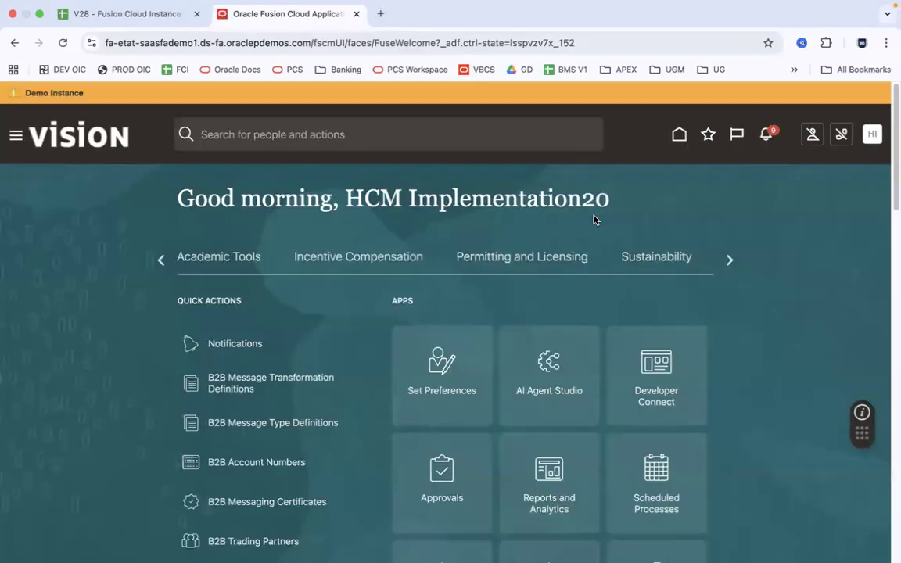
left_click(15, 137)
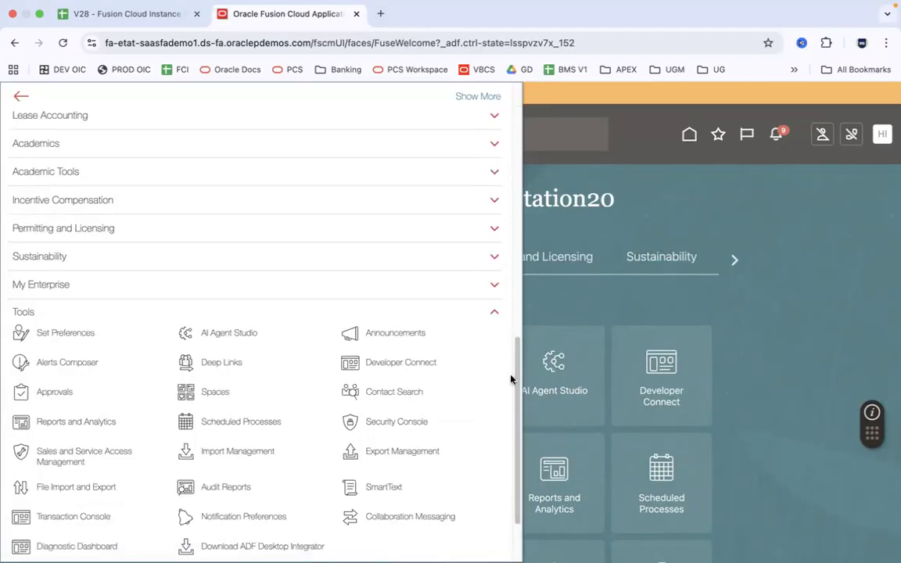
left_click(271, 421)
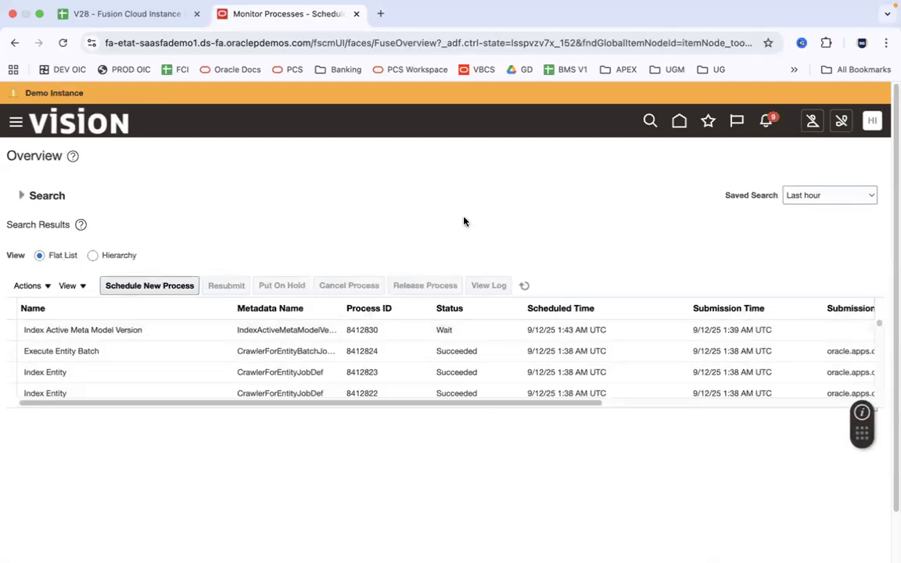
left_click(15, 123)
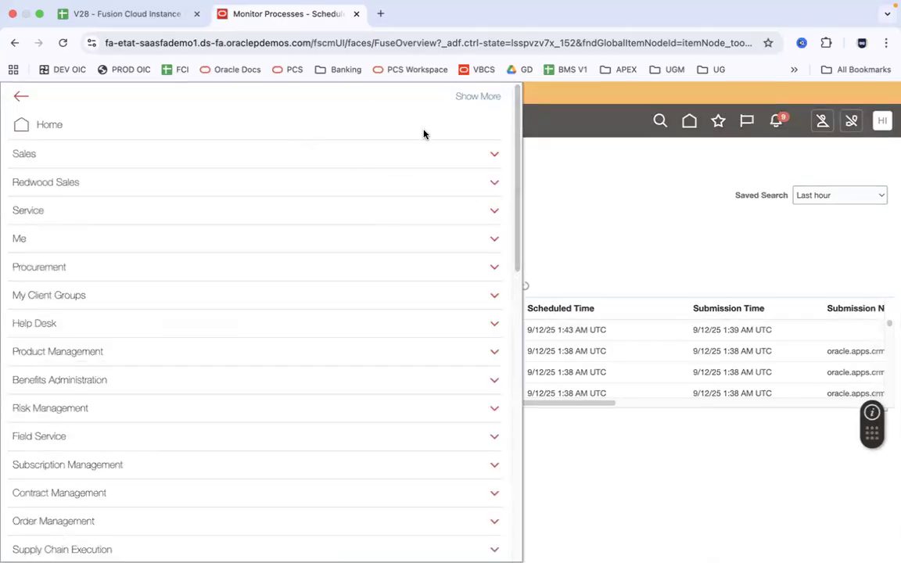
left_click_drag(520, 186, 531, 368)
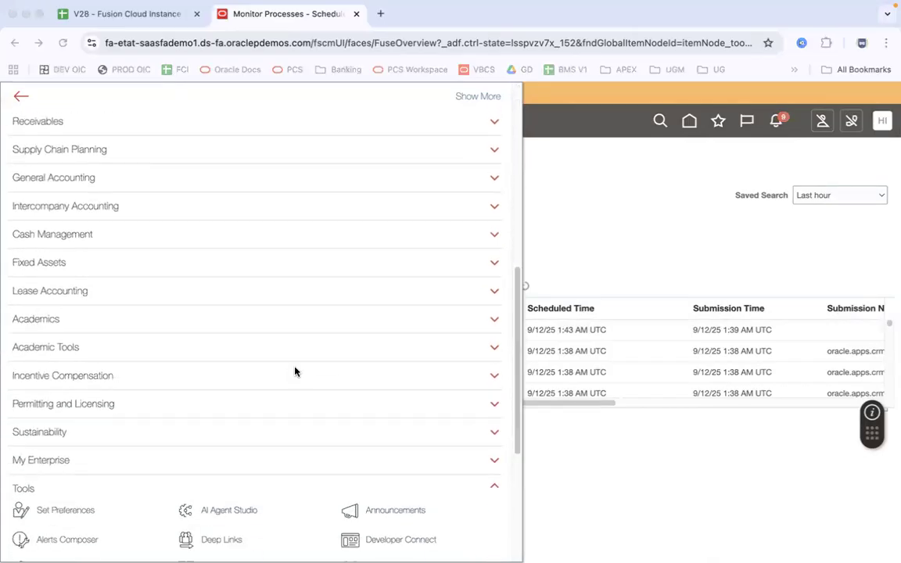
key("super+Tab")
left_click(128, 250)
left_click(61, 204)
left_click(102, 293)
left_click(117, 308)
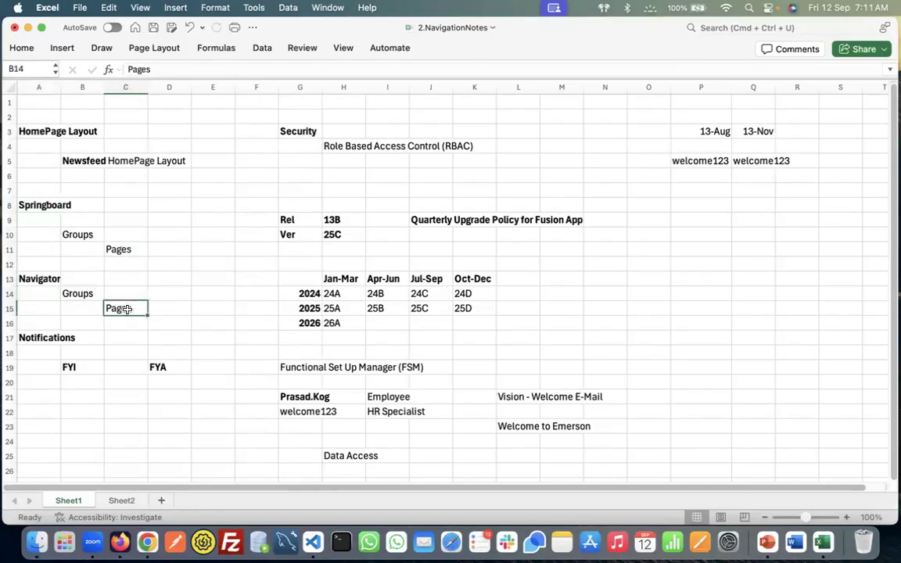
left_click(47, 278)
key("super+Tab")
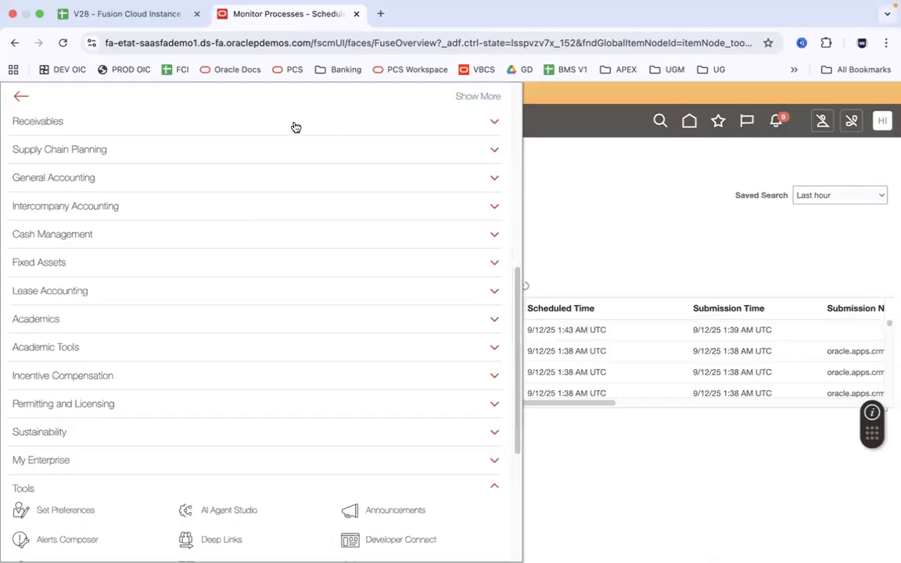
left_click_drag(516, 266, 532, 374)
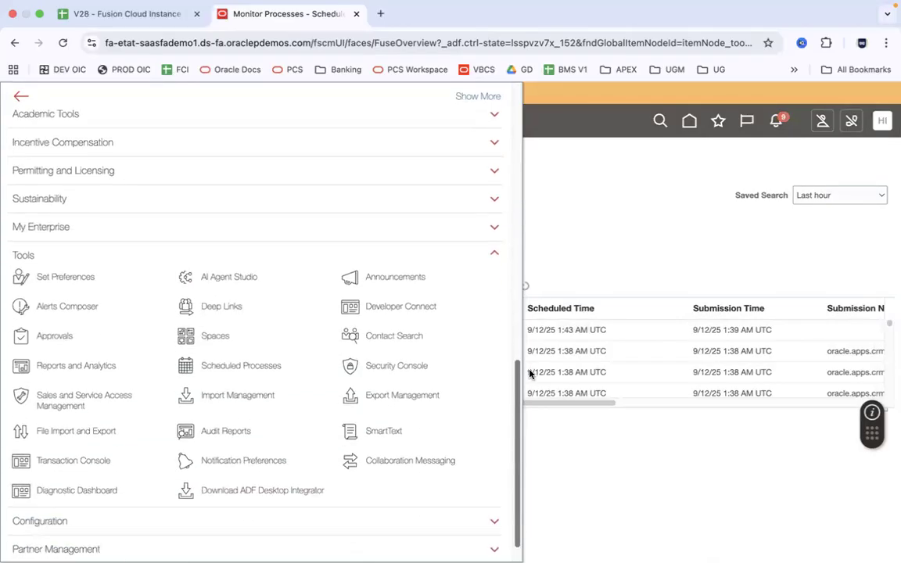
left_click(690, 122)
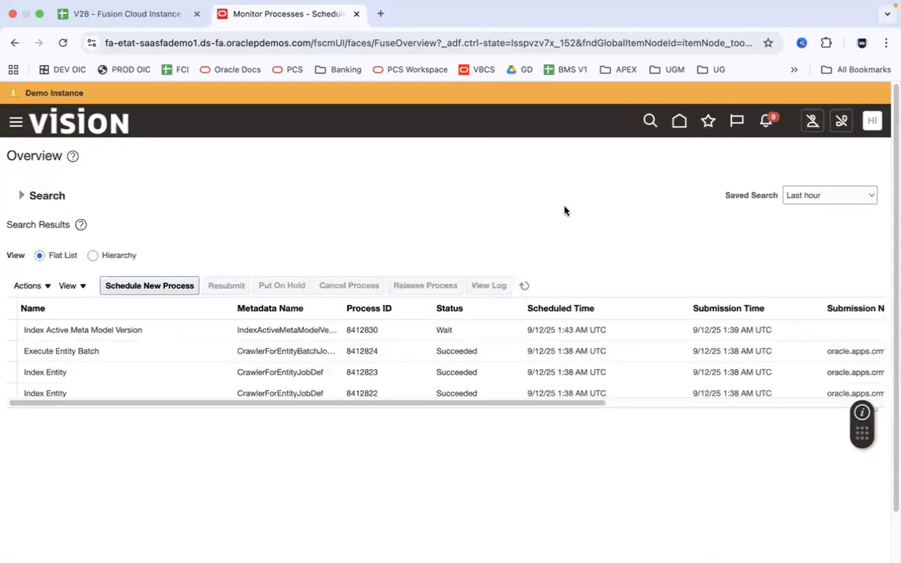
Search 'scheduled processe', open Scheduled Processes from the results, then return Home
left_click(679, 120)
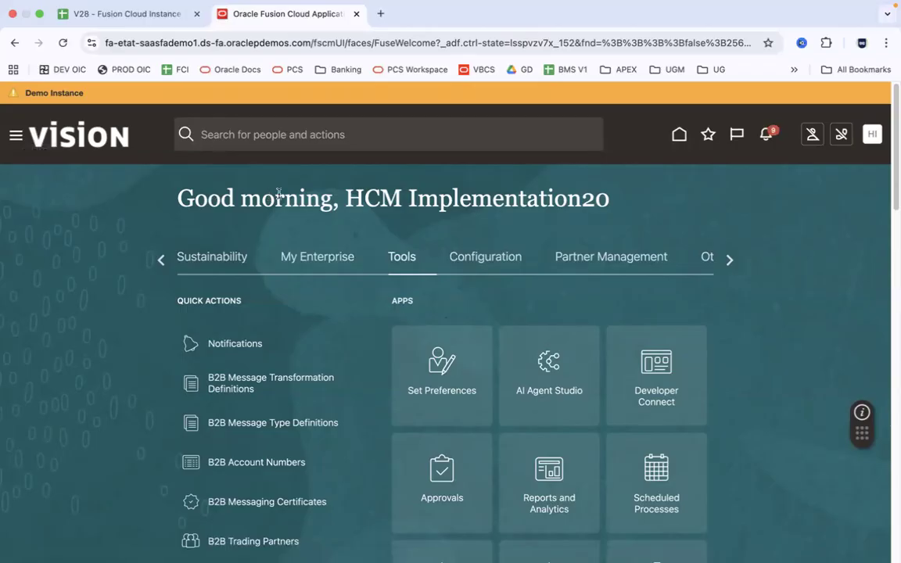
left_click(302, 133)
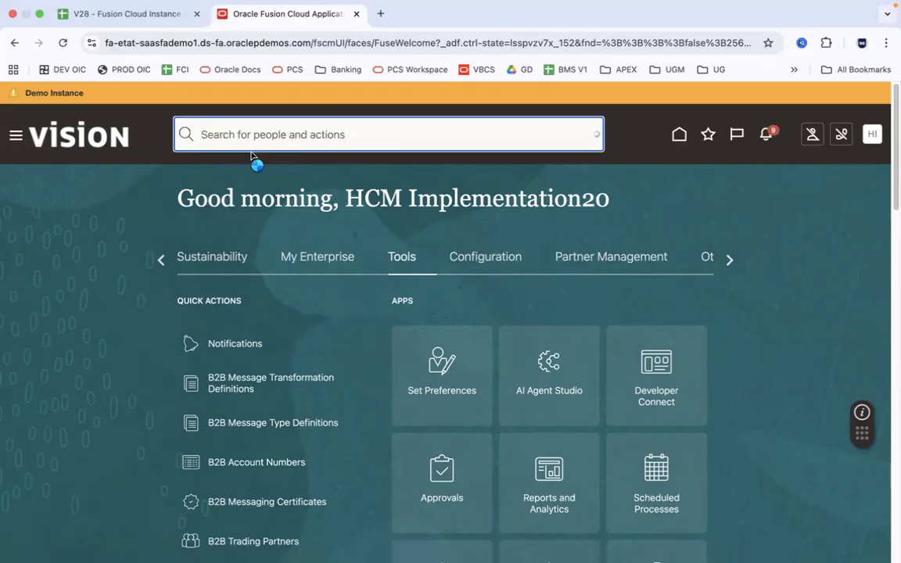
type("sched")
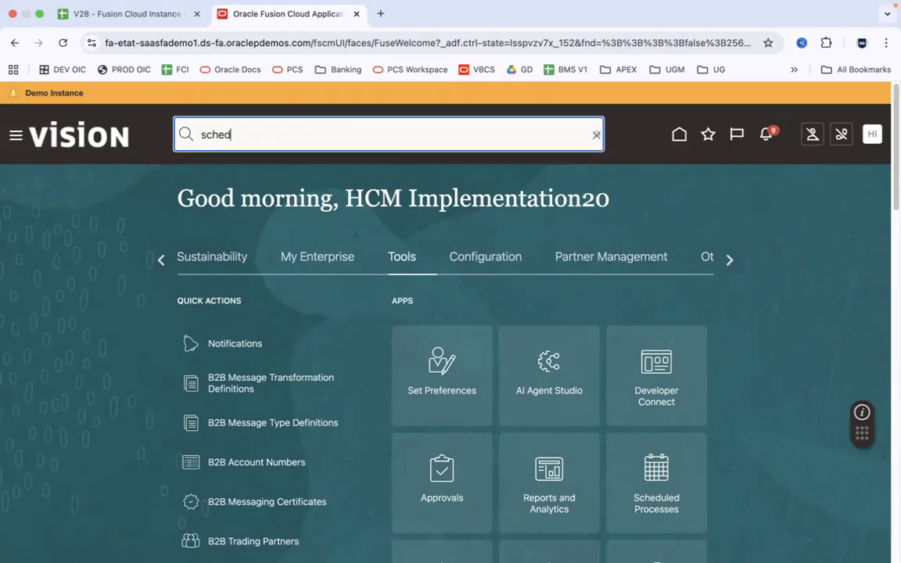
type("uled pr")
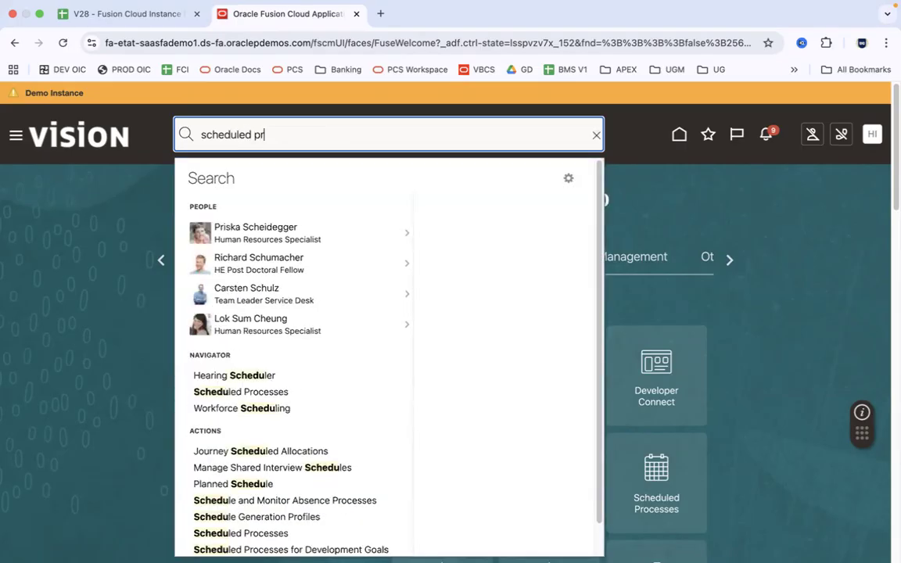
type("ocesses")
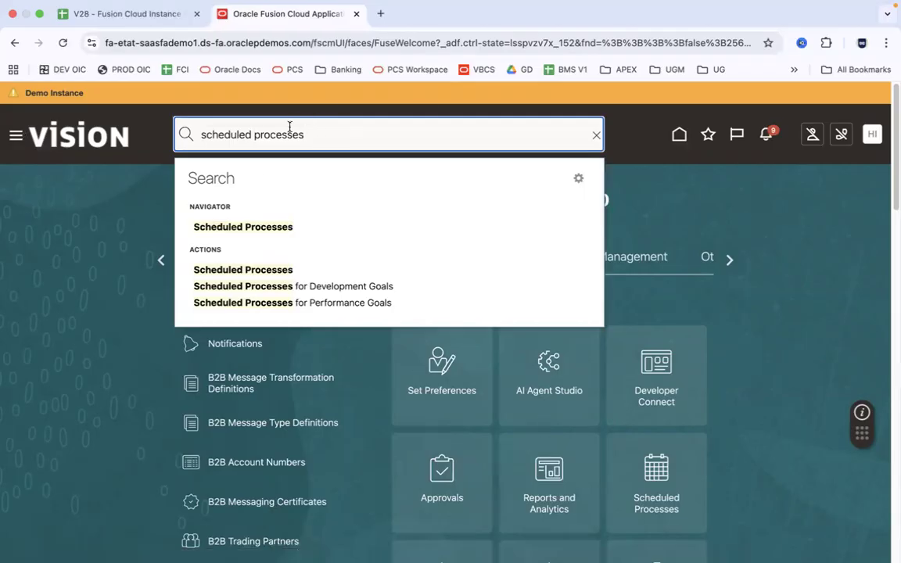
left_click(278, 230)
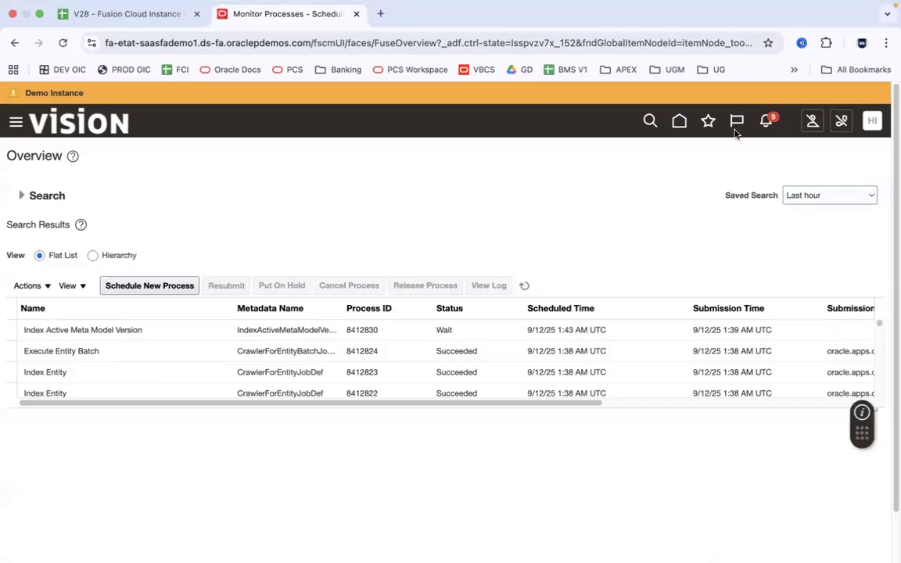
left_click(680, 122)
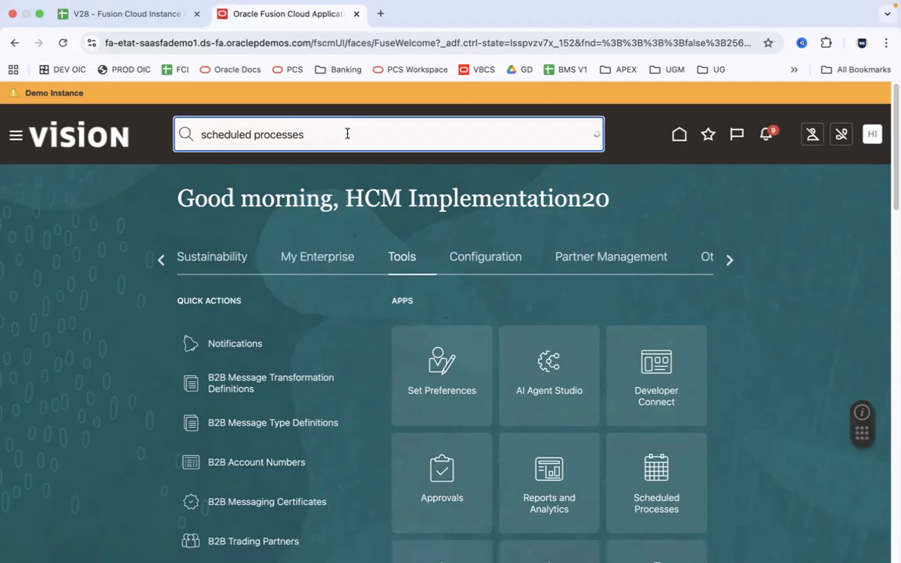
Try a 'security con' search, then clear the search box and show earlier tabs
key("super+a")
key("BackSpace")
left_click(666, 201)
left_click(400, 136)
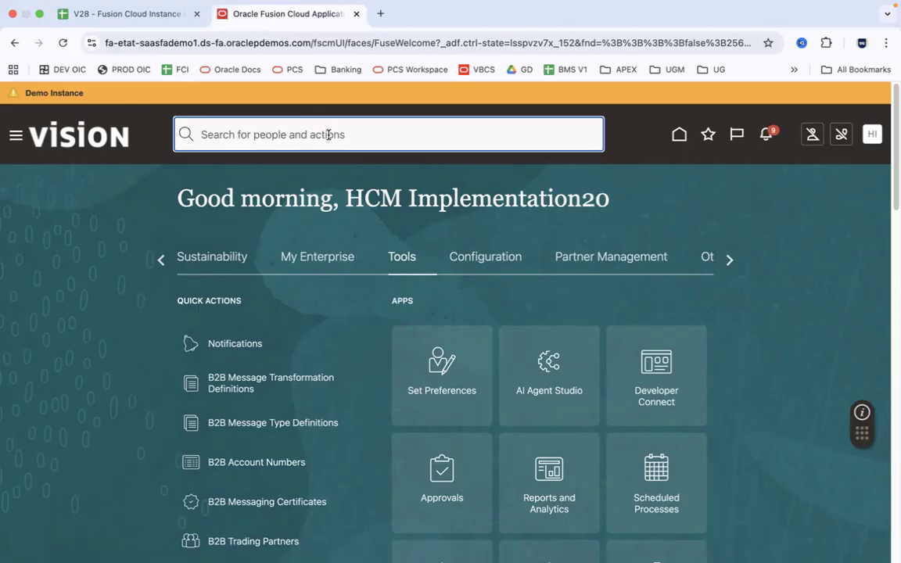
type("security console")
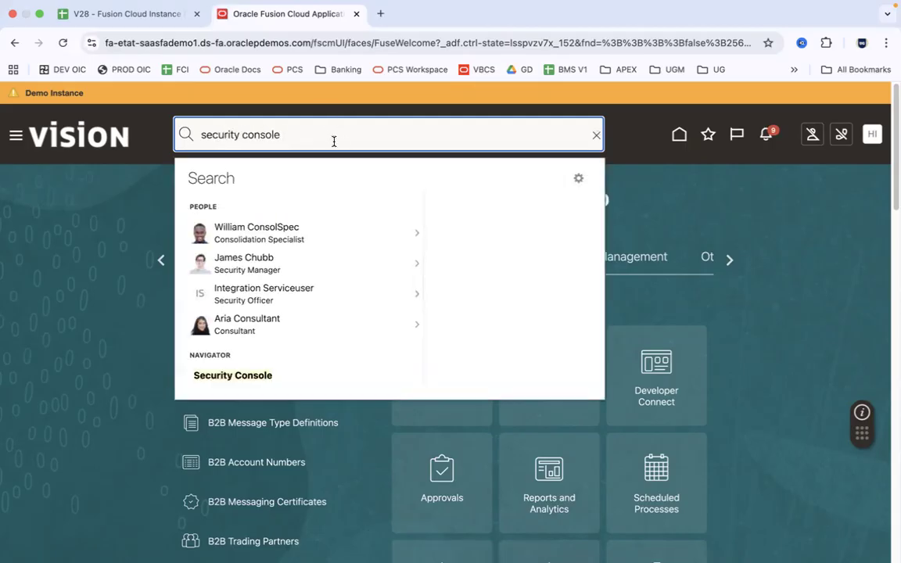
key("super+a")
key("BackSpace")
left_click(698, 219)
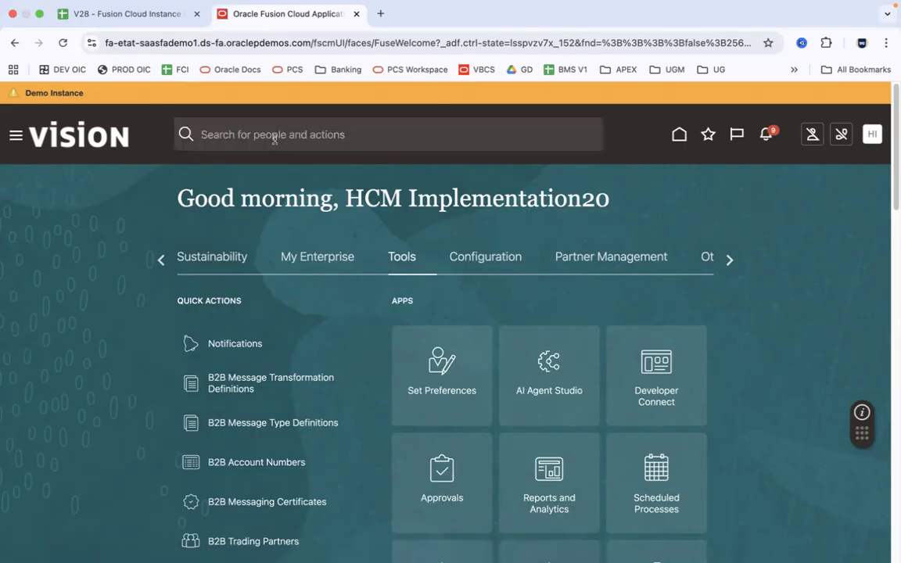
left_click(161, 261)
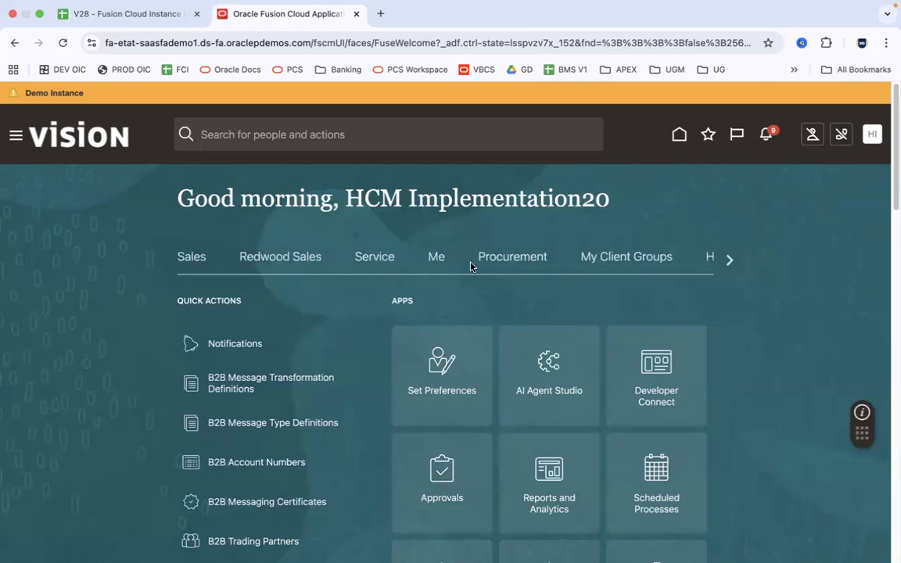
In Person Management under My Client Groups, search person number 1 and open the worker's Employment page
left_click(630, 260)
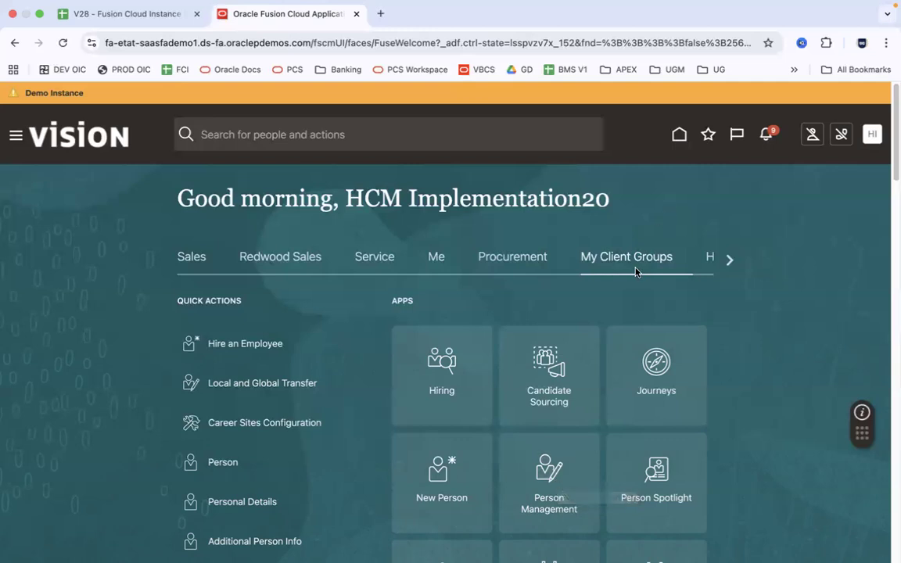
left_click(557, 480)
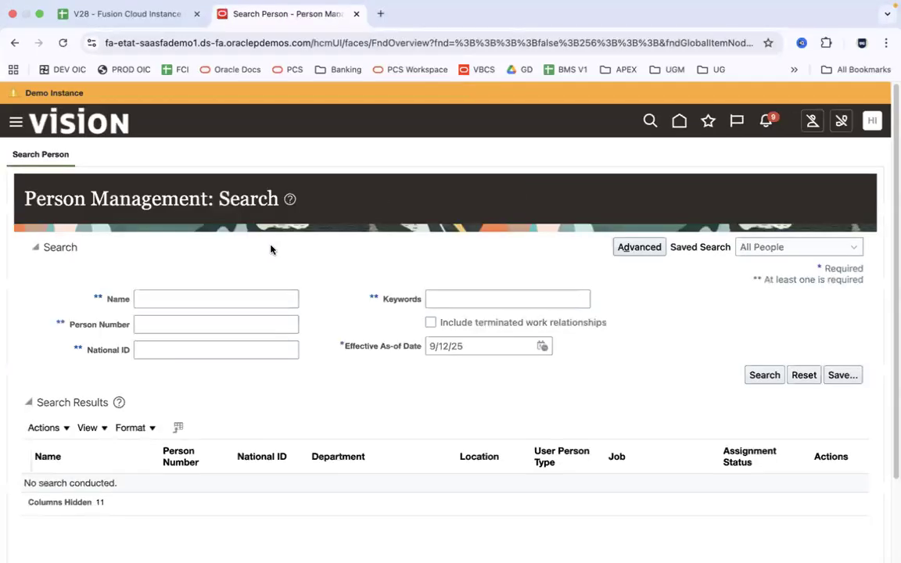
left_click(165, 322)
type("100")
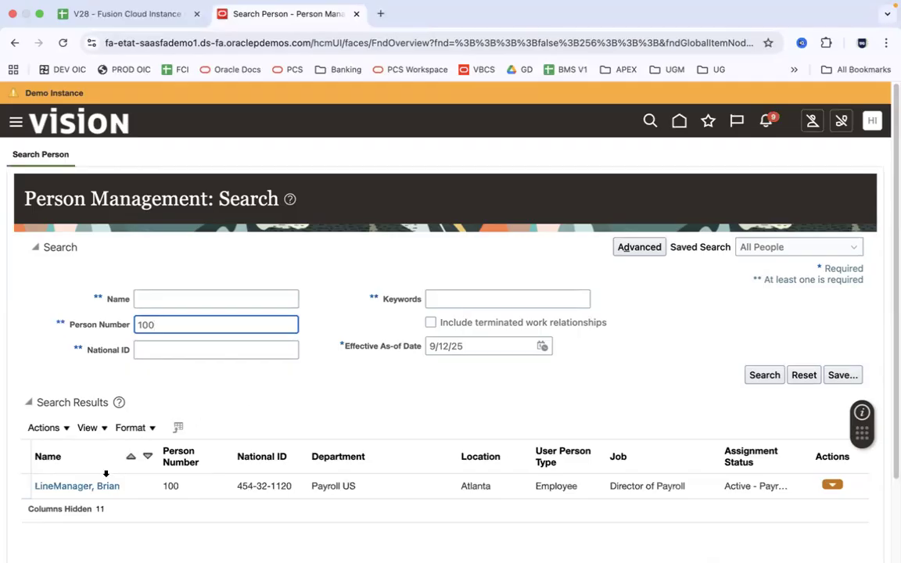
left_click(99, 488)
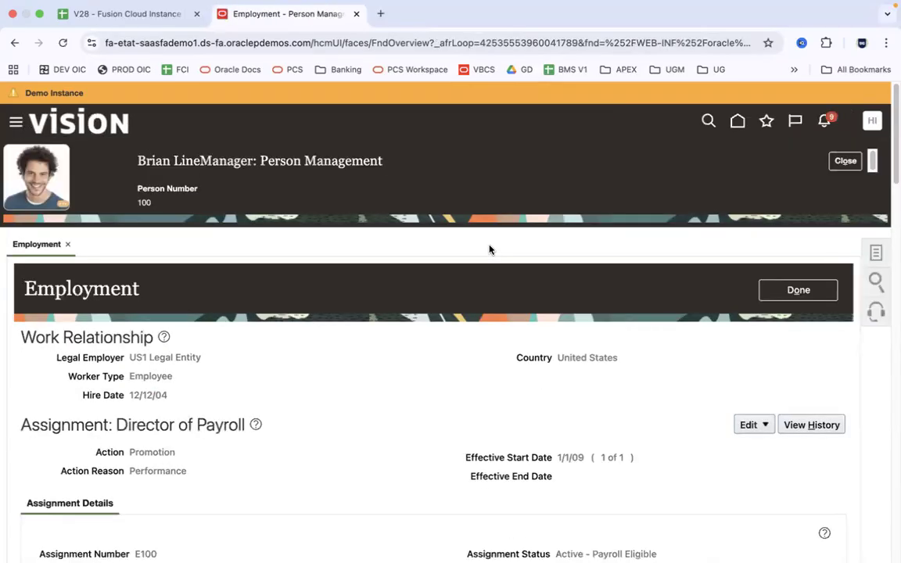
Glance at the person's task list, close it, and scroll the Employment page
left_click(877, 250)
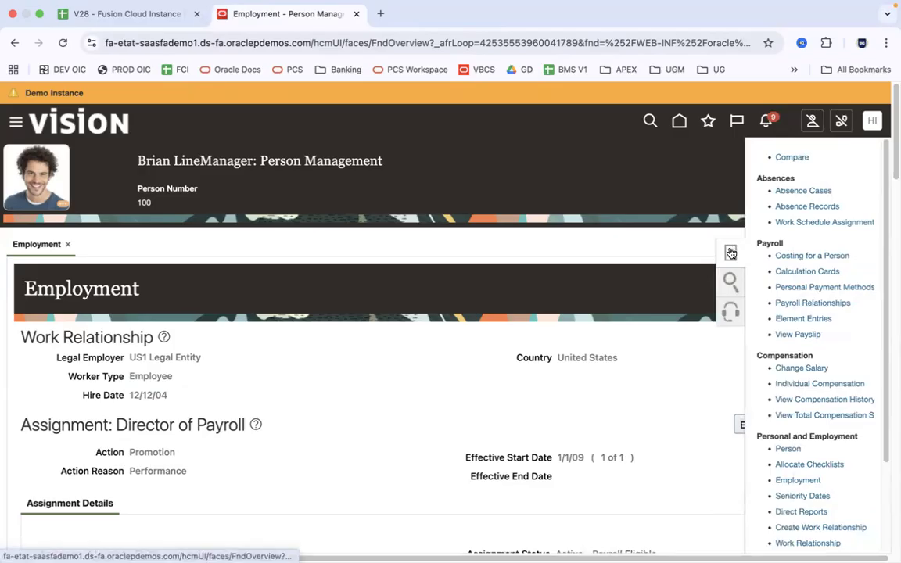
left_click(730, 252)
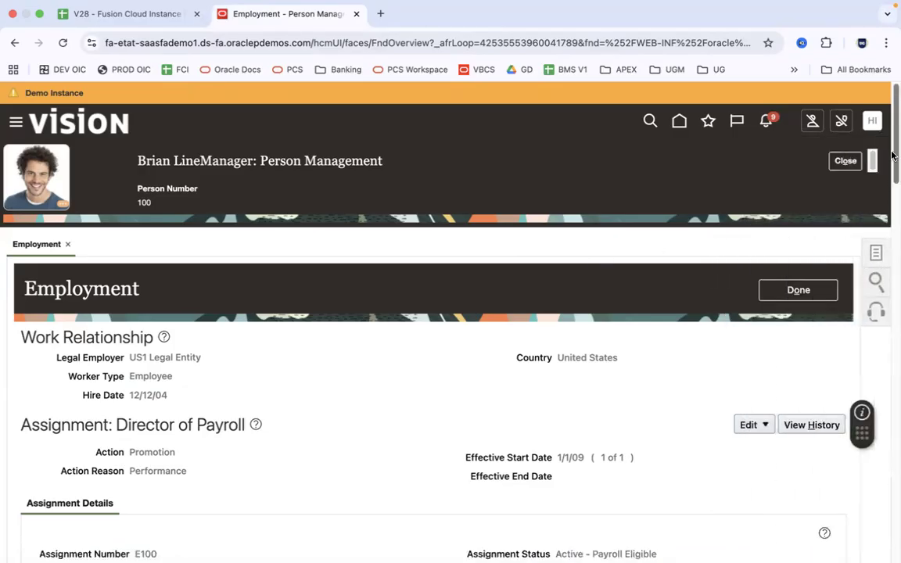
scroll(892, 208, "down", 3)
scroll(892, 207, "up", 5)
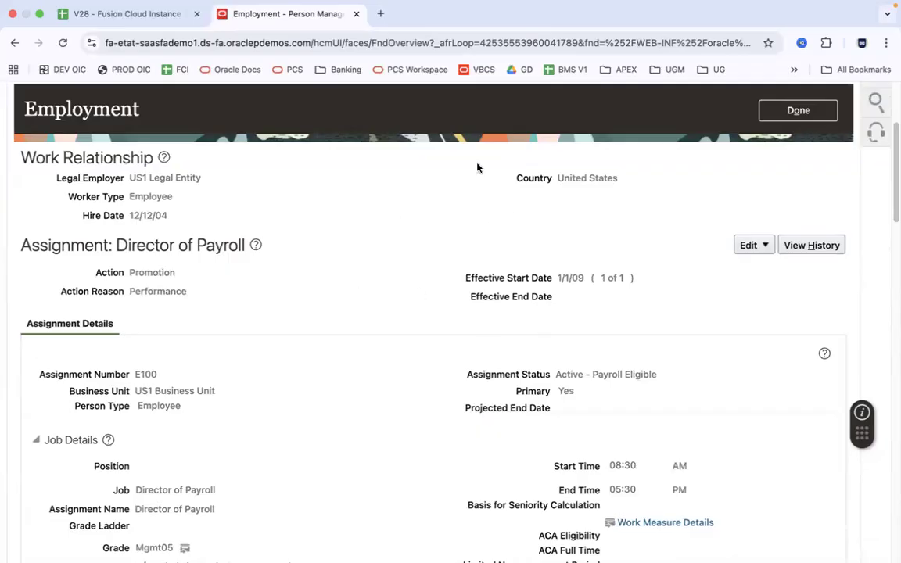
Cancel the Edit > Update employment change without saving, then show the person's task list
left_click(751, 246)
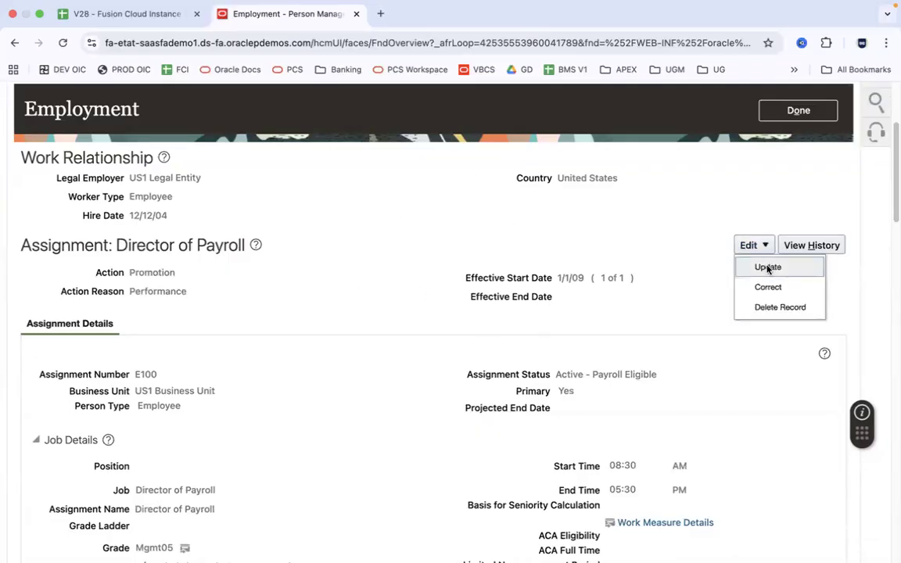
left_click(768, 268)
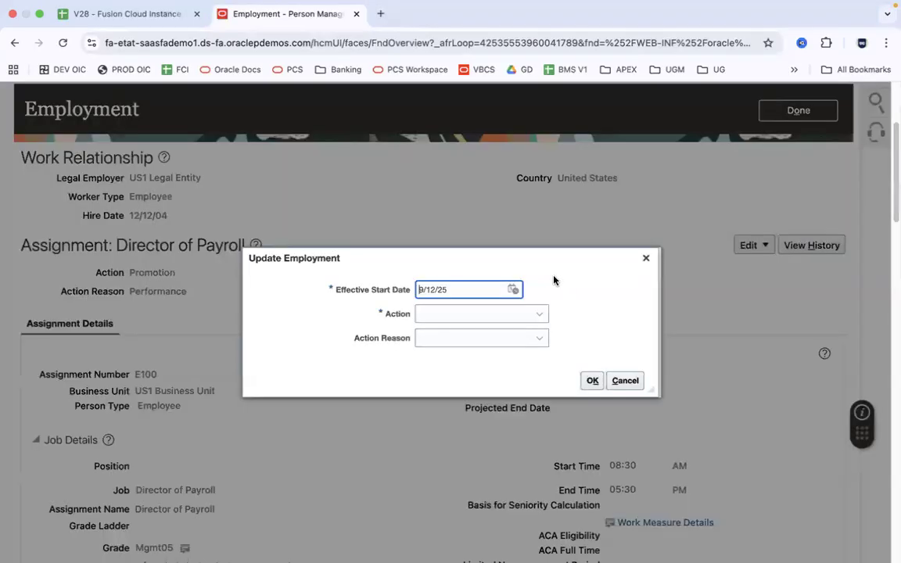
left_click(539, 316)
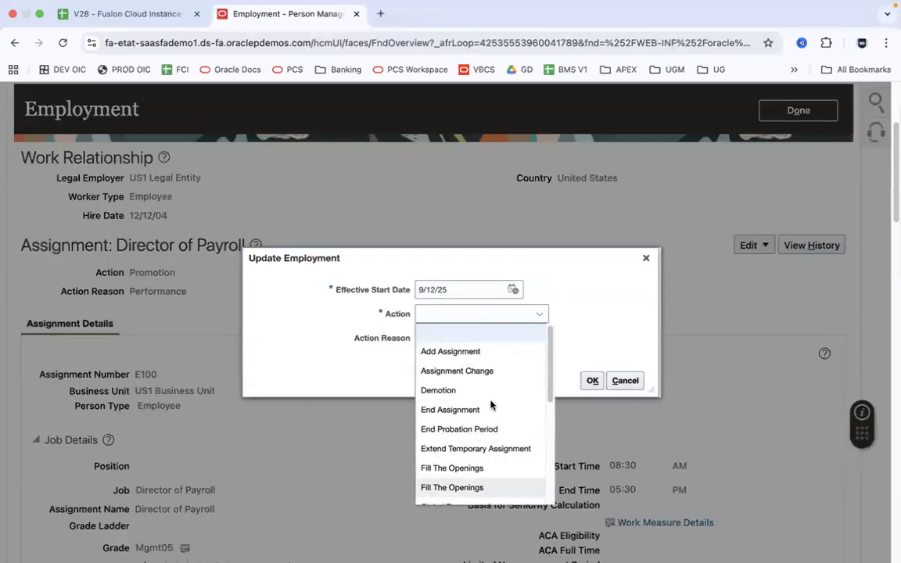
scroll(515, 378, "down", 5)
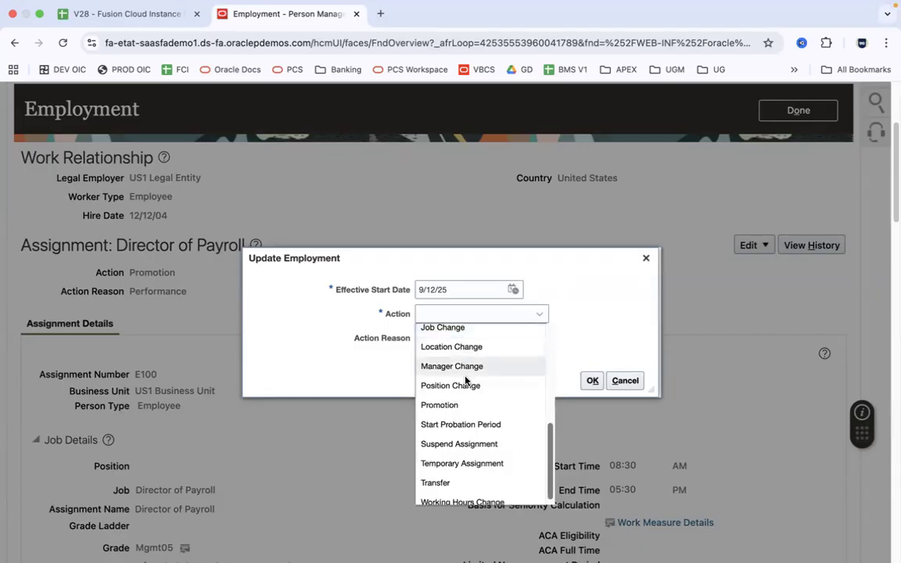
left_click(625, 380)
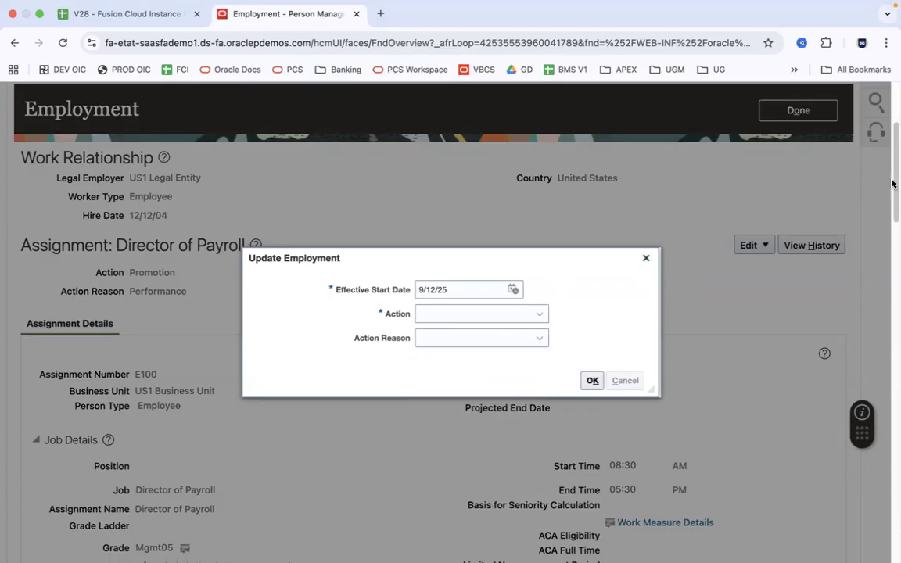
left_click_drag(894, 182, 894, 139)
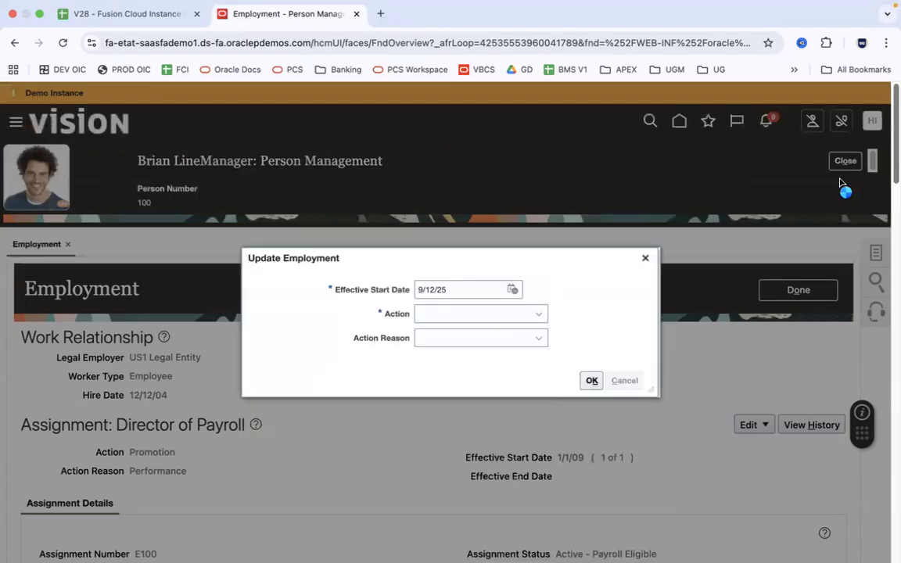
left_click(646, 258)
left_click(877, 256)
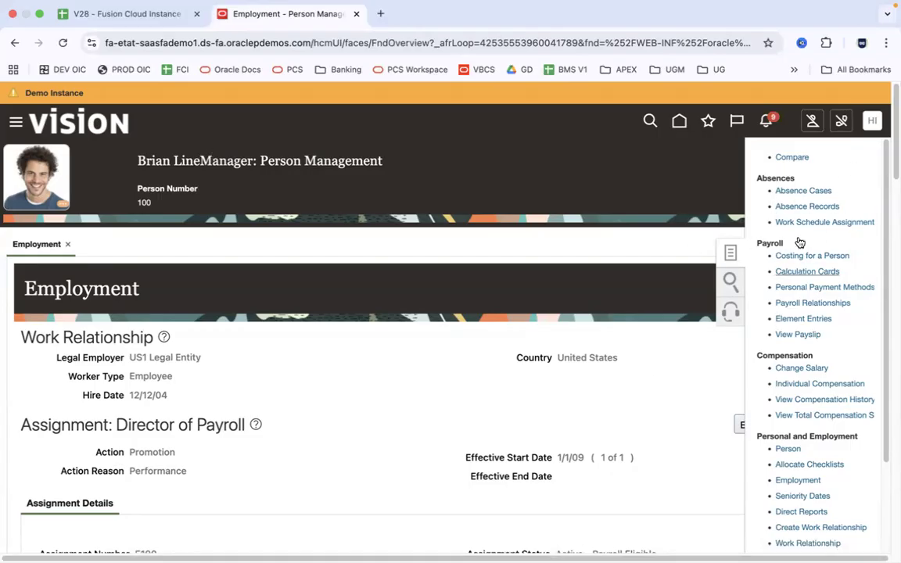
Return to the home page and search for 'brian' in the header search
left_click(680, 122)
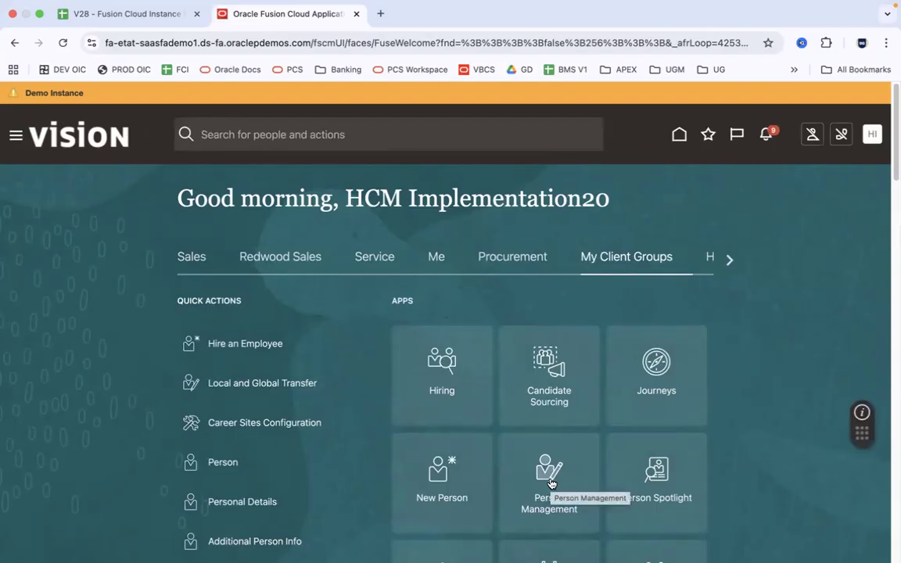
left_click(396, 137)
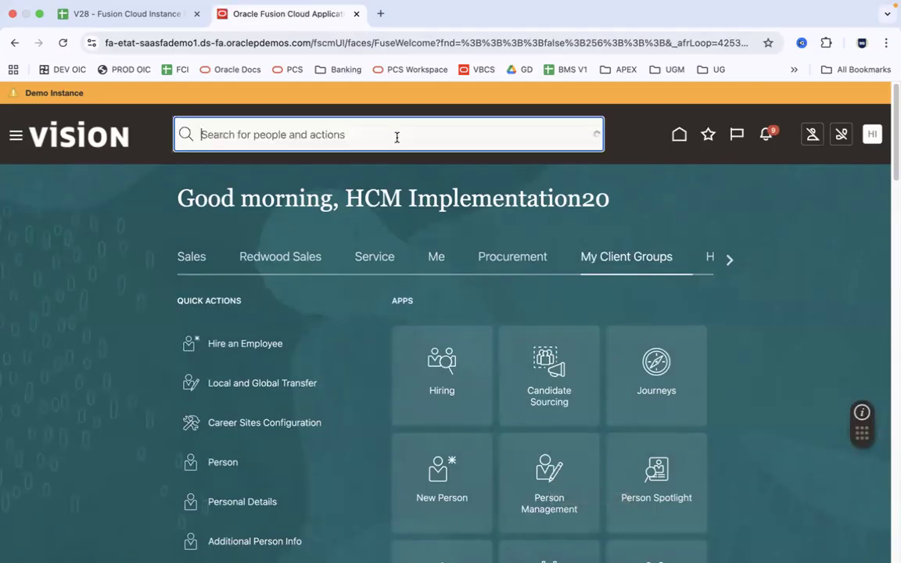
type("brian")
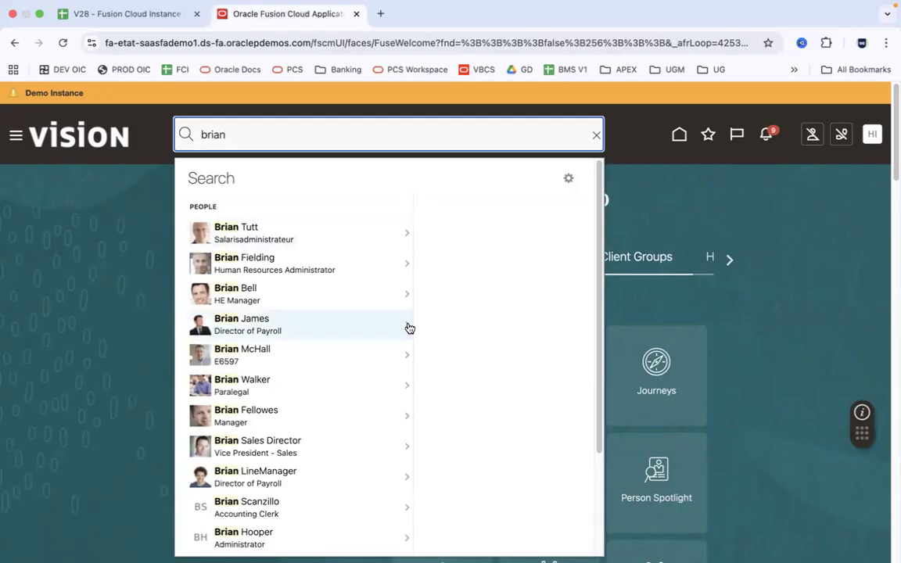
View the available actions for the found employee, then clear and dismiss the search
left_click(408, 479)
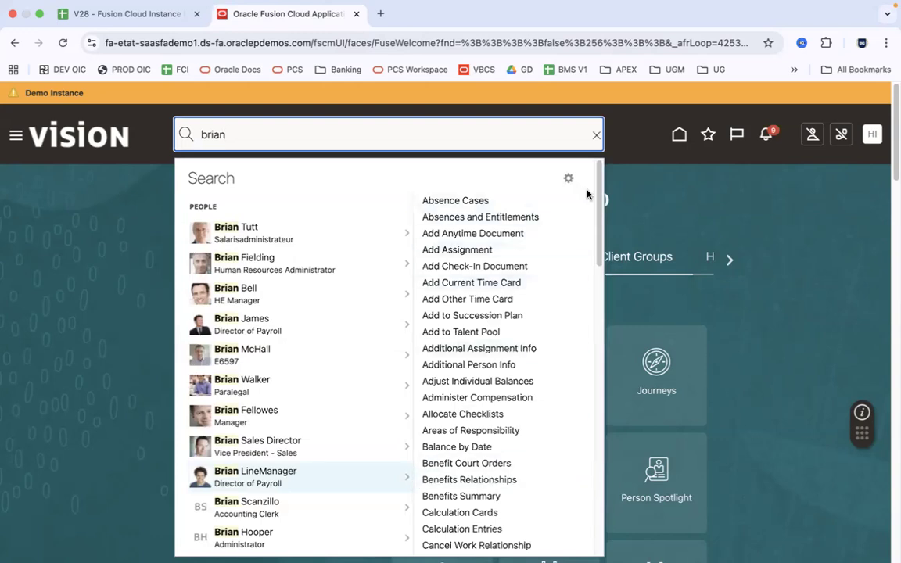
left_click_drag(594, 208, 595, 297)
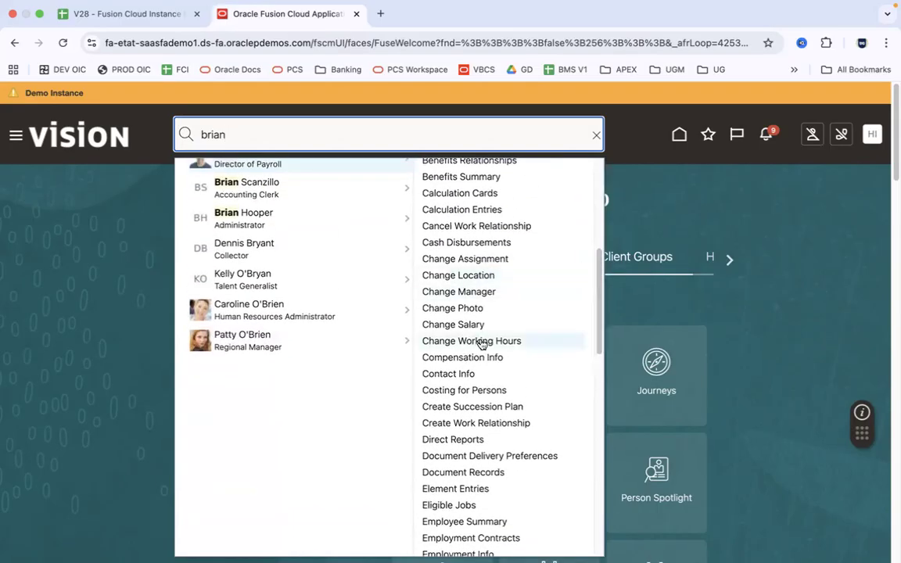
scroll(518, 388, "up", 8)
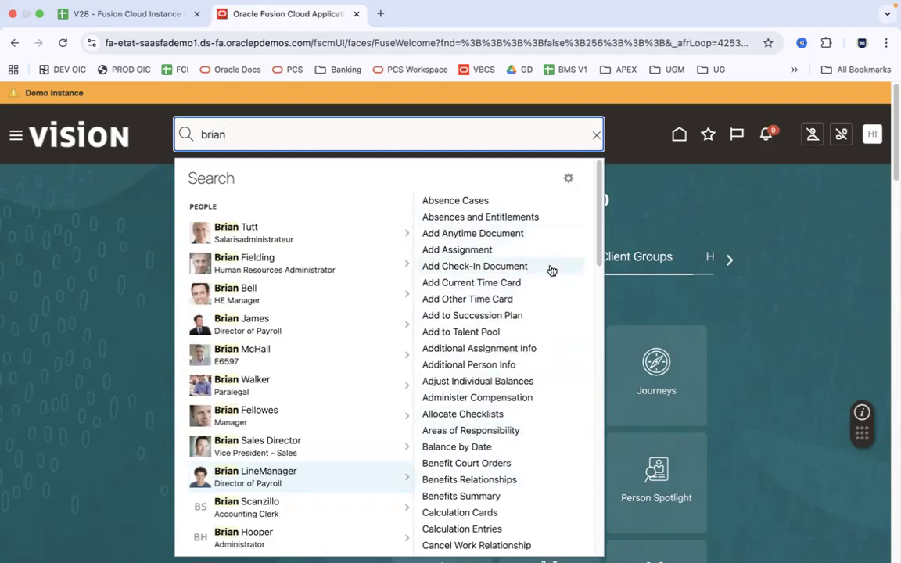
left_click(596, 135)
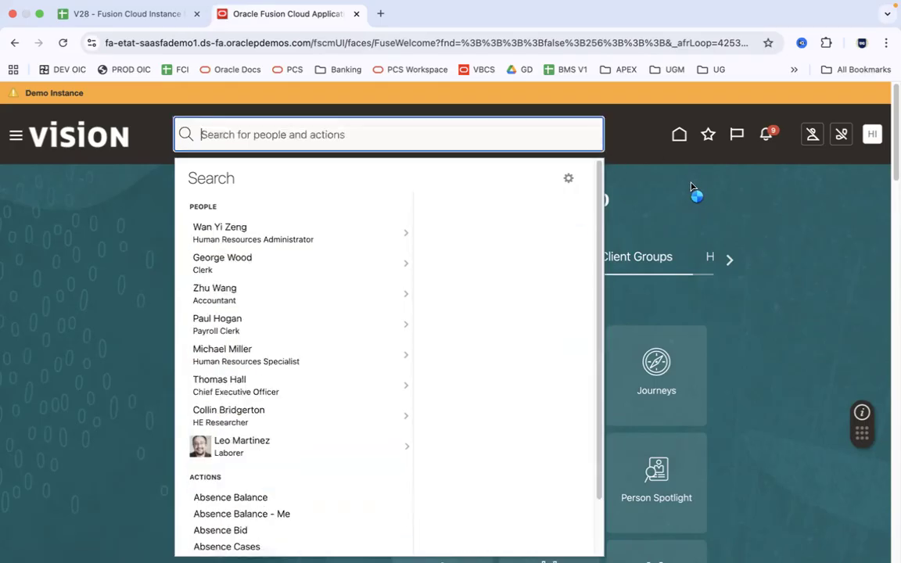
left_click(692, 186)
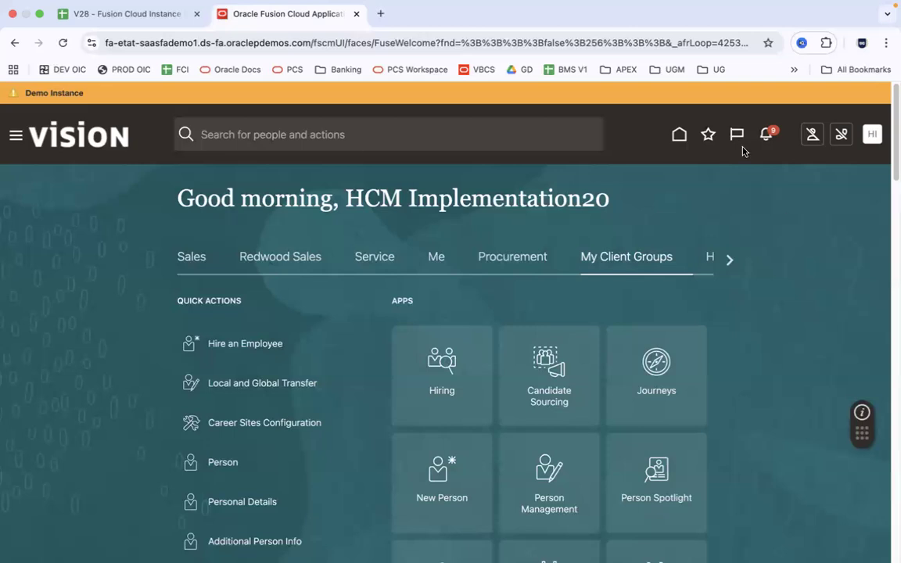
Visit New Person, return home, and scroll the category strip to open the Tools tab
left_click(680, 136)
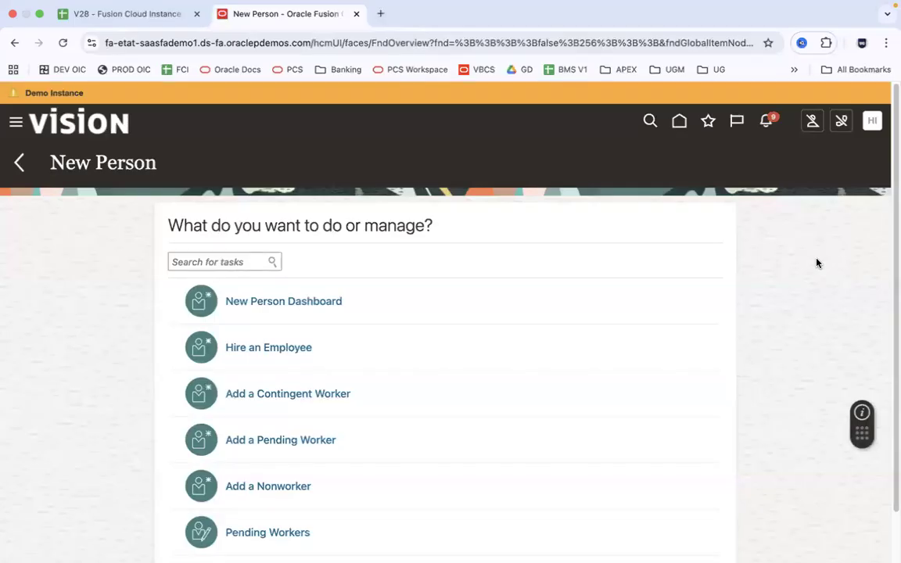
left_click(679, 123)
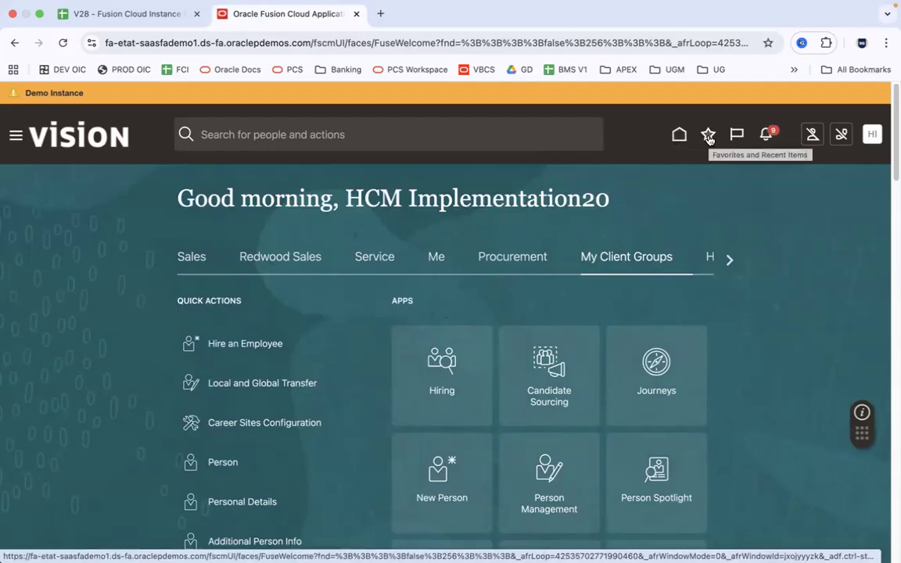
left_click(730, 260)
left_click(729, 260)
left_click(730, 260)
left_click(731, 261)
left_click(731, 261)
left_click(732, 262)
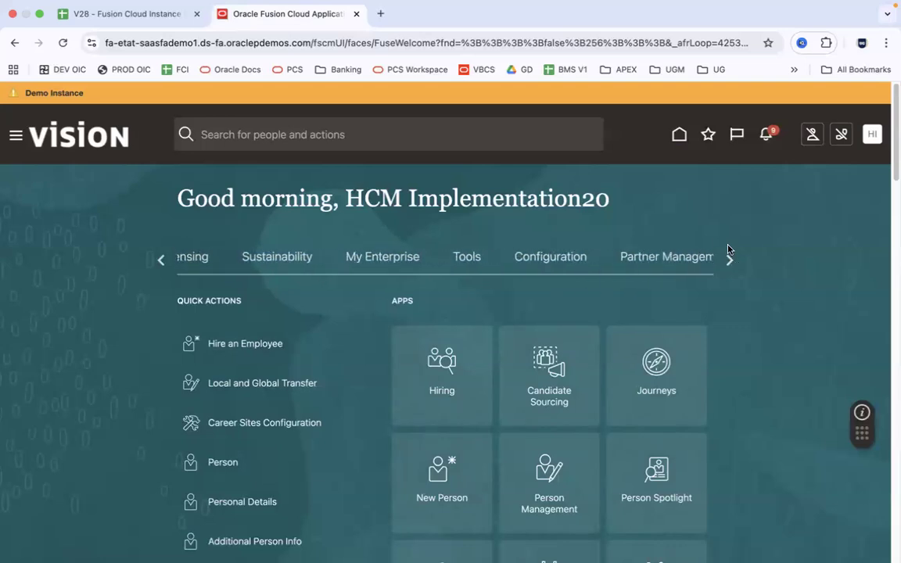
left_click(402, 258)
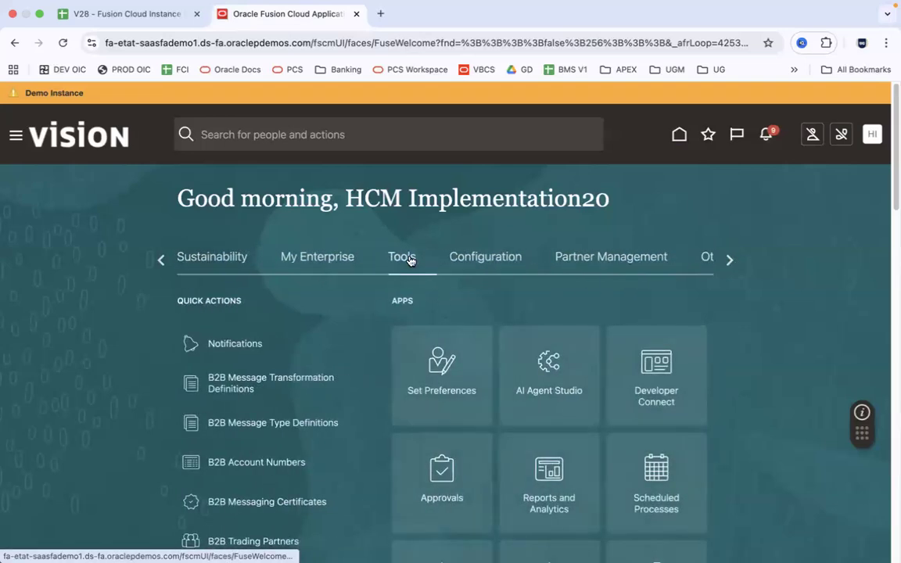
Open Scheduled Processes from the Tools apps, go home, and reopen it
left_click(655, 469)
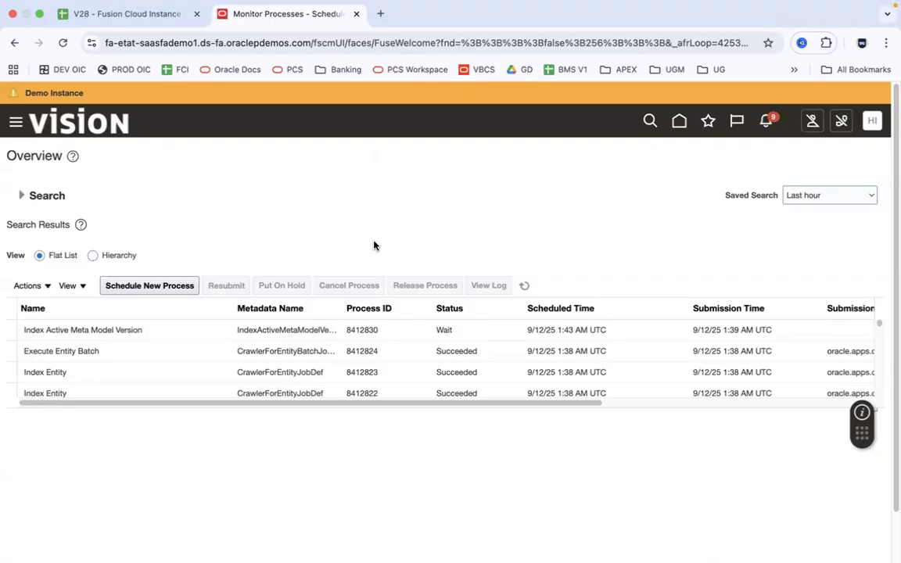
left_click(679, 122)
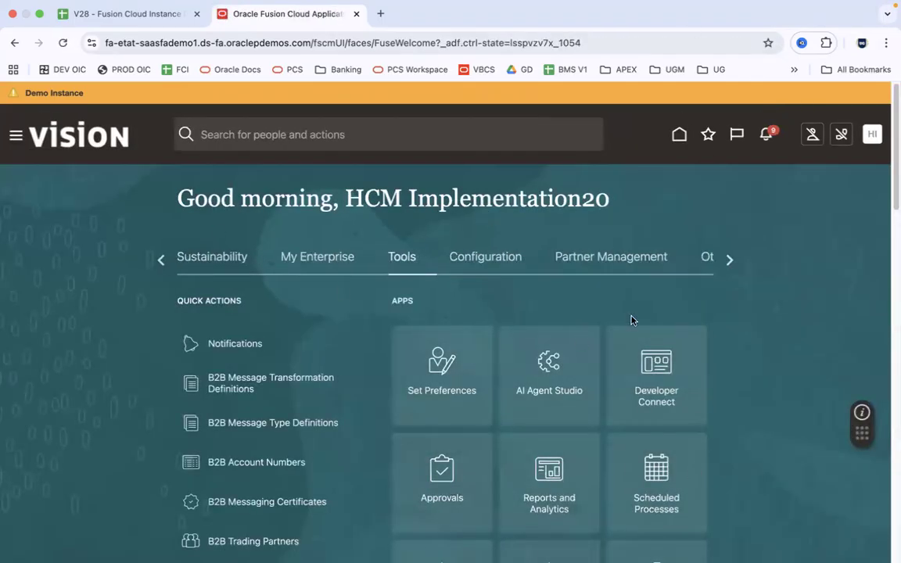
left_click(669, 495)
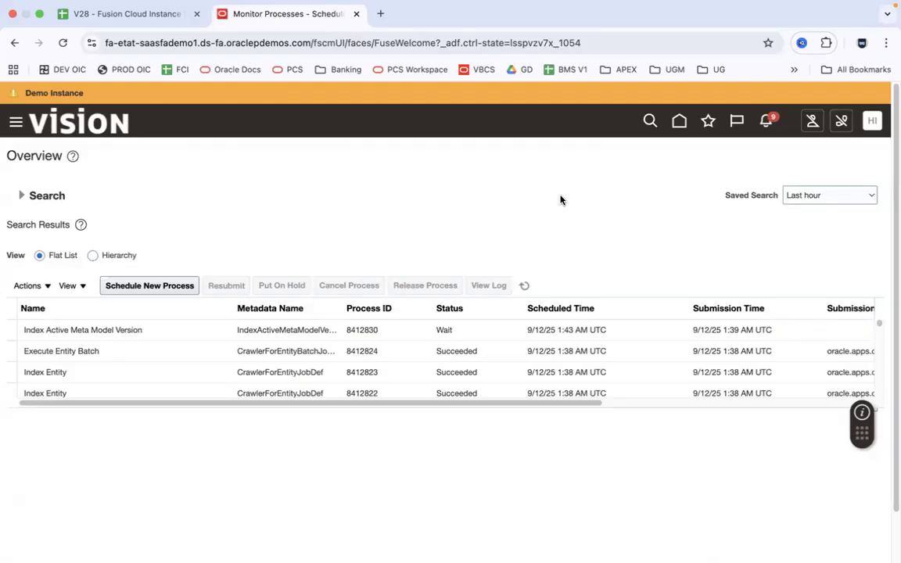
Add the Monitor Processes page to Favorites and return to the home page
left_click(707, 123)
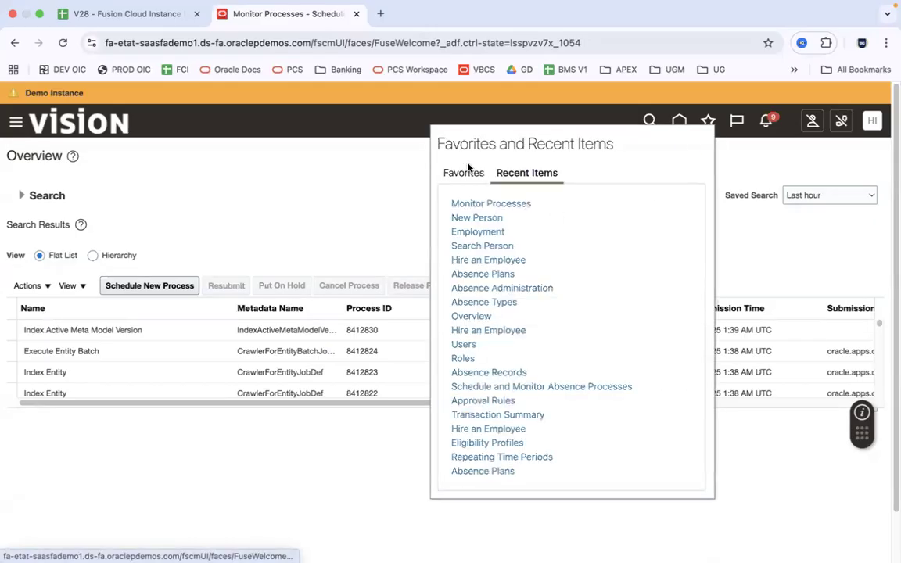
left_click(707, 123)
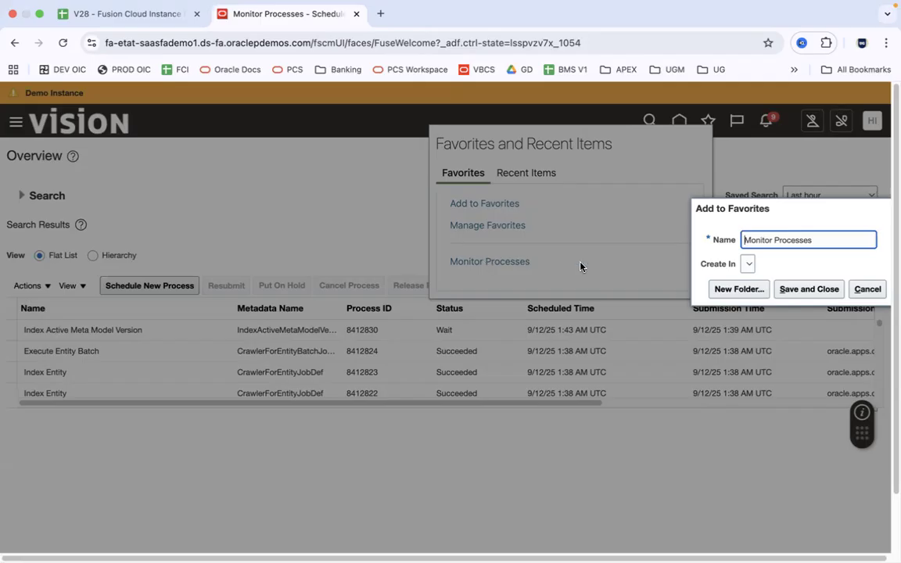
left_click(803, 290)
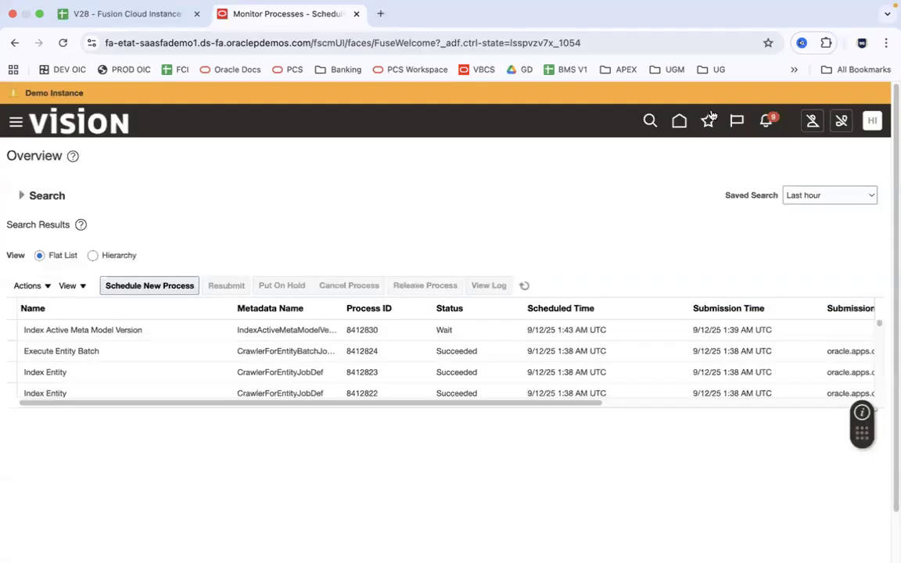
left_click(683, 121)
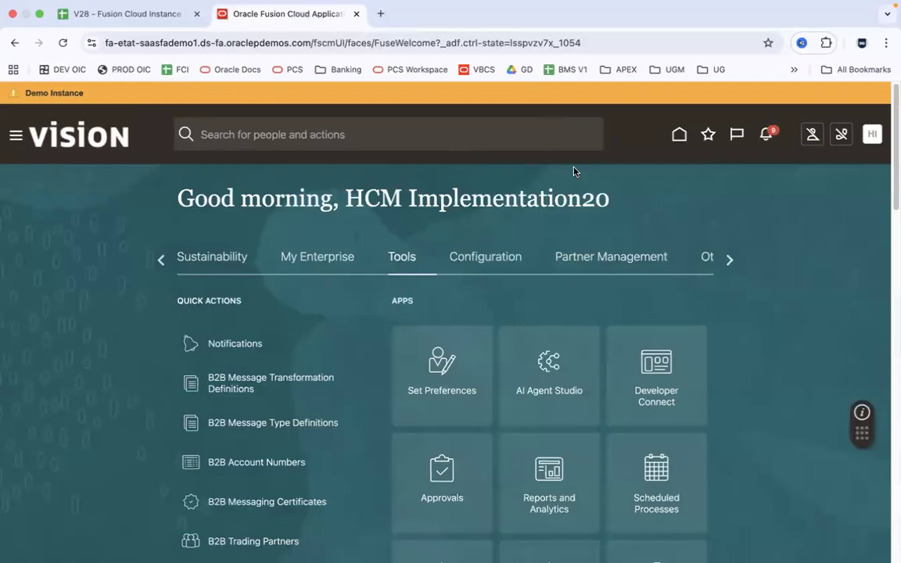
left_click(162, 259)
left_click(163, 259)
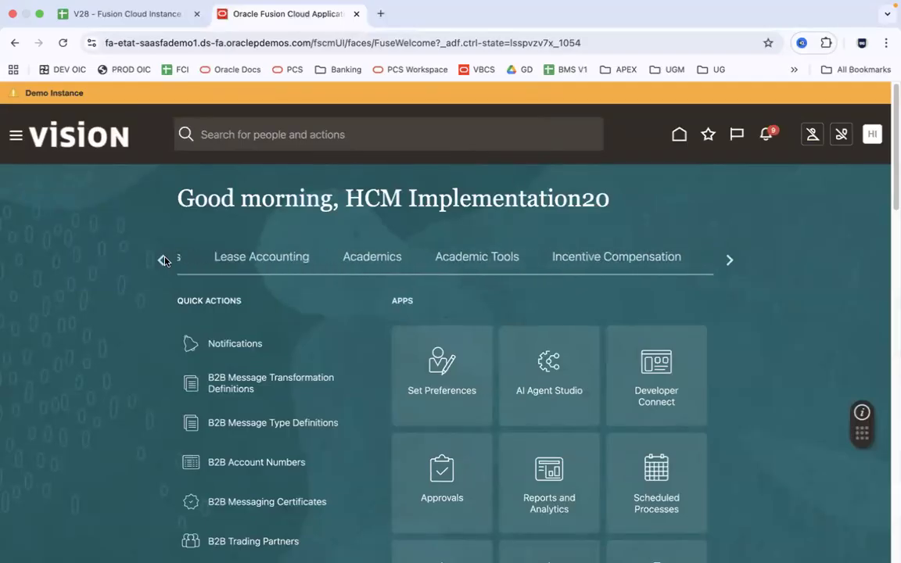
left_click(162, 260)
left_click(163, 260)
left_click(162, 260)
left_click(163, 259)
left_click(165, 260)
left_click(436, 258)
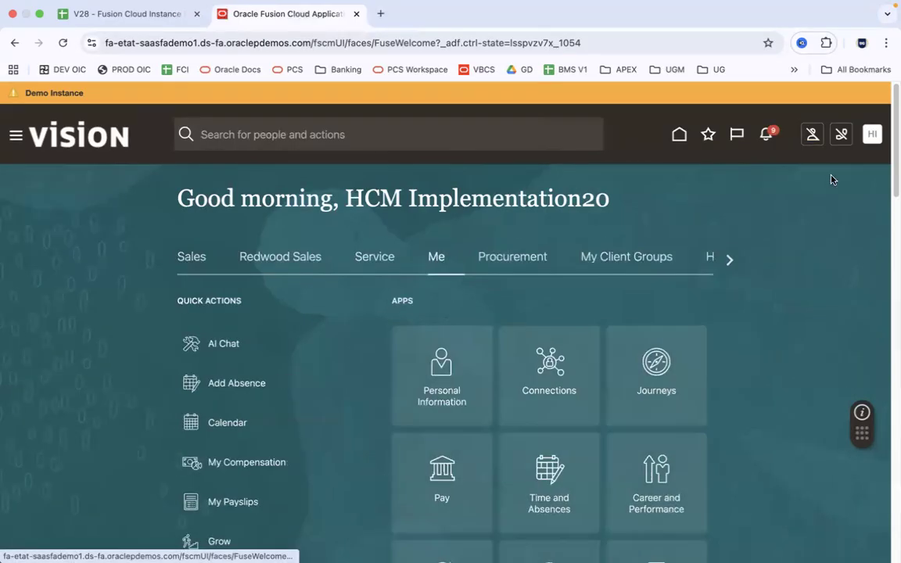
left_click(191, 257)
left_click(707, 138)
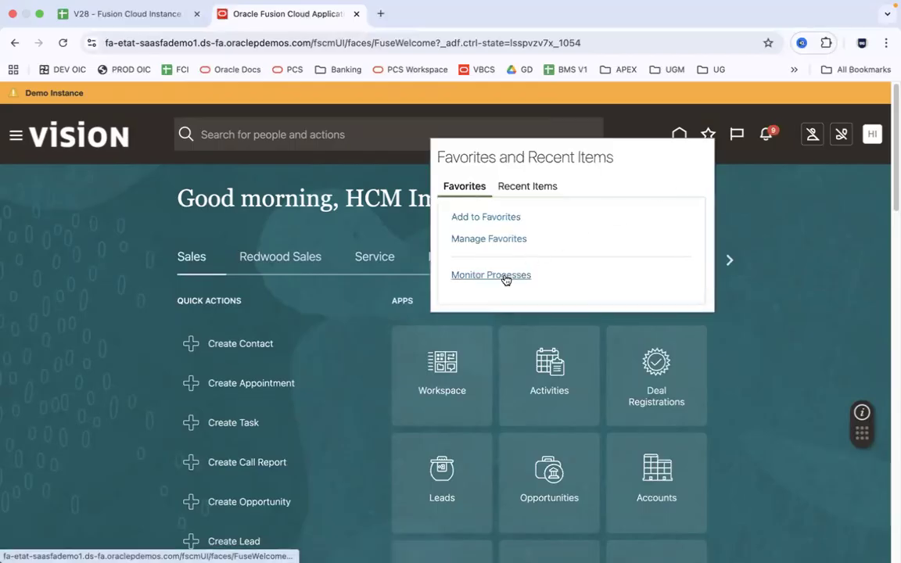
left_click(500, 276)
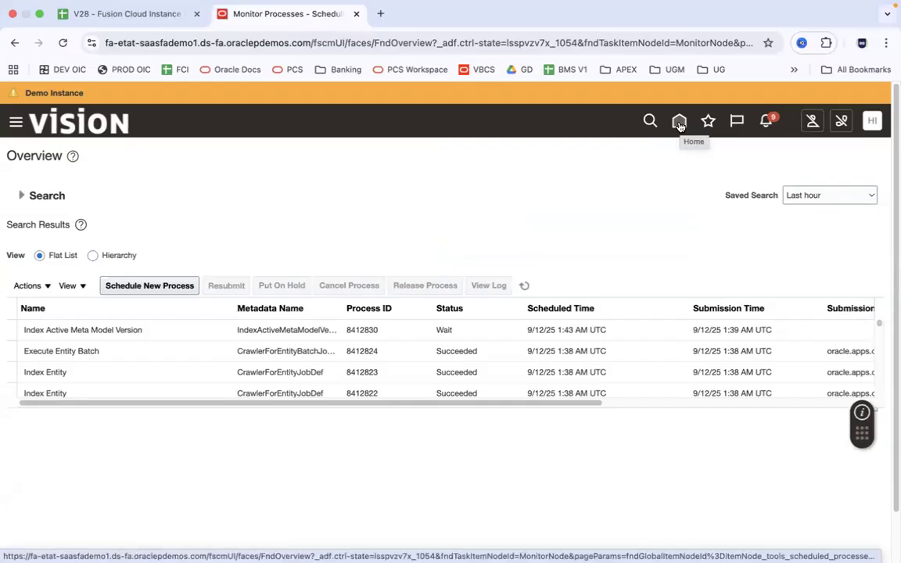
left_click(679, 123)
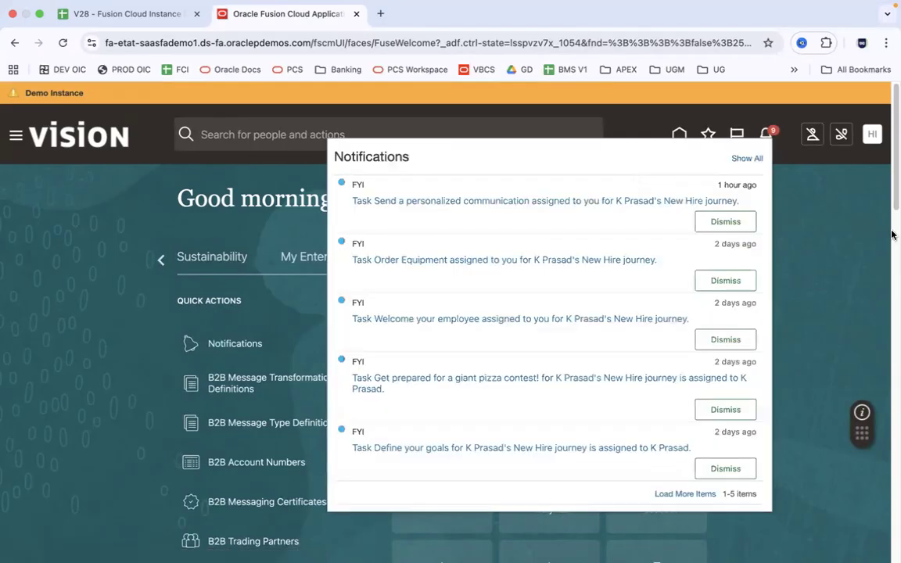
Bring up the Favorites and Recent Items popup on its Recent Items list
left_click(895, 233)
left_click(895, 198)
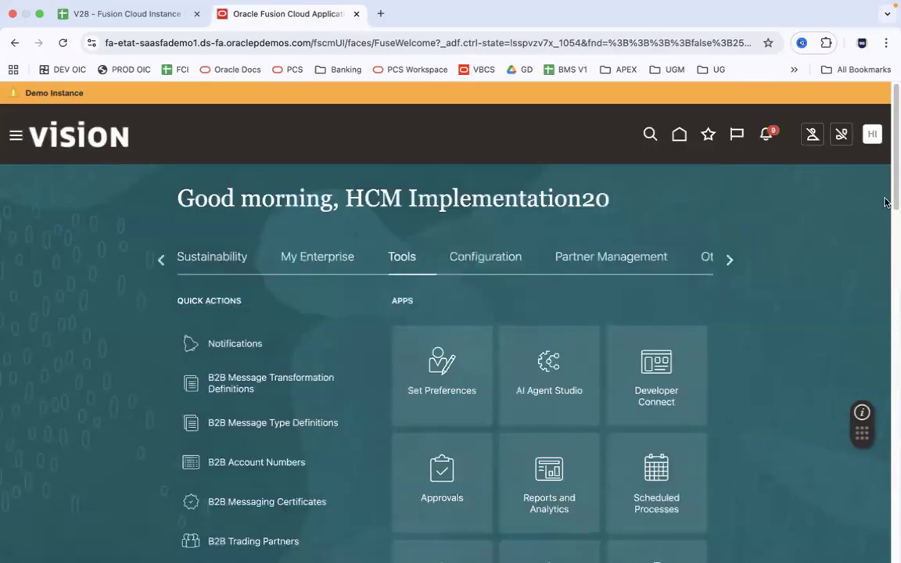
left_click(708, 134)
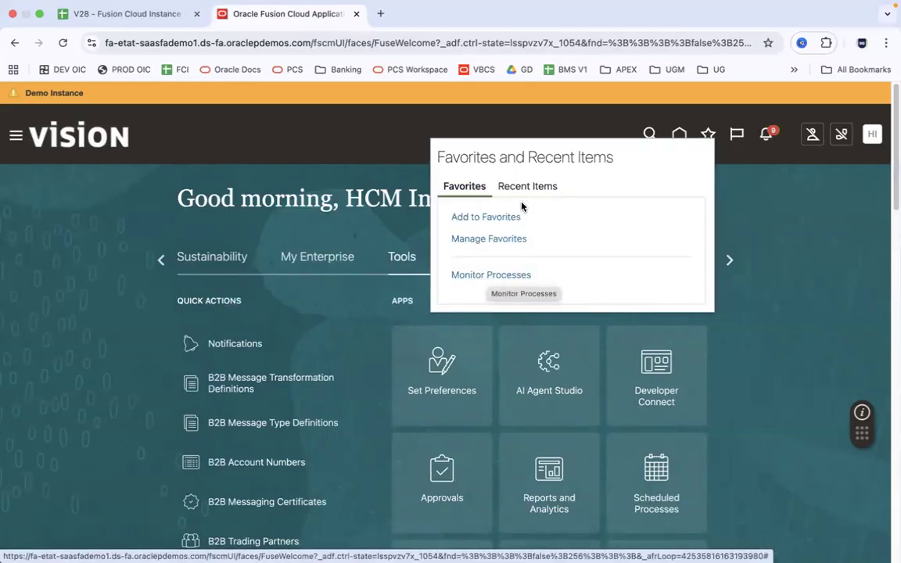
left_click(538, 188)
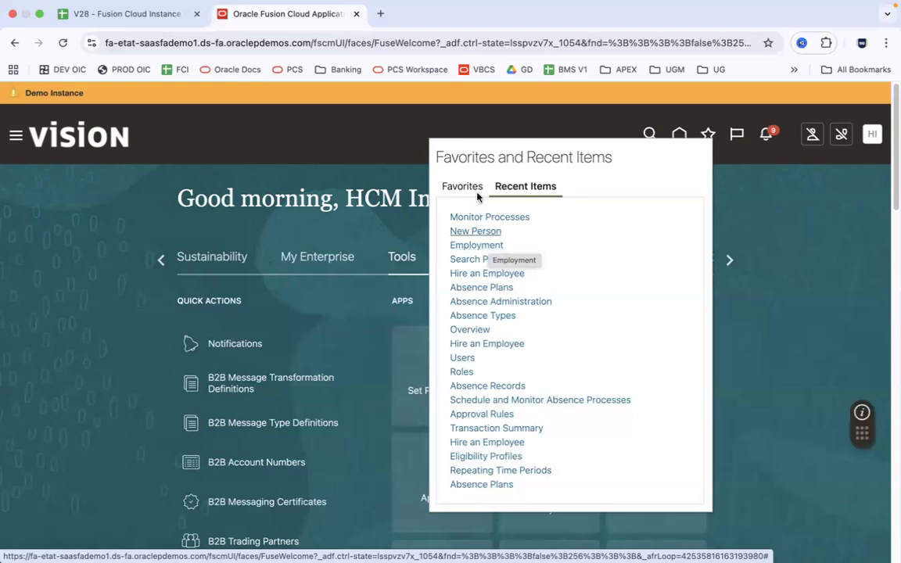
left_click(525, 188)
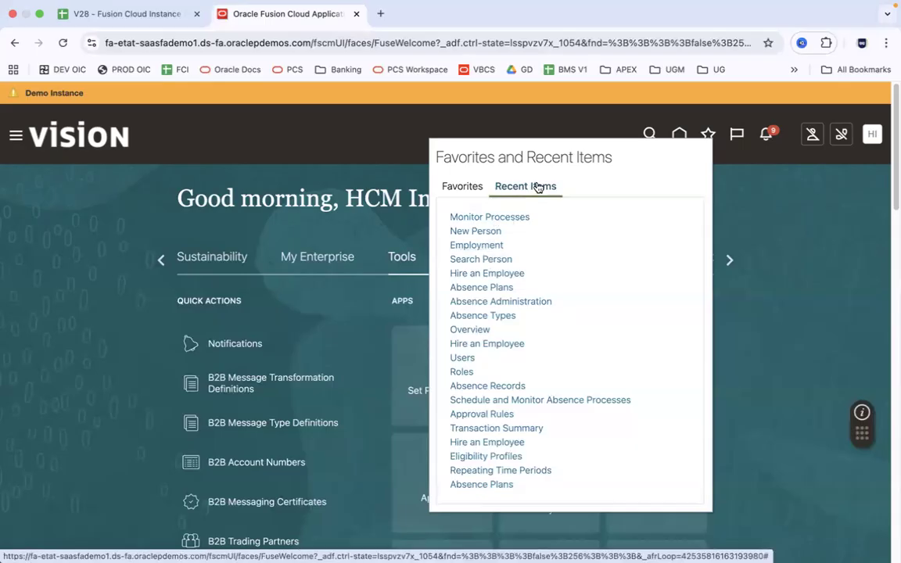
Close the Favorites popup and look over the five FYI new-hire notifications
left_click(796, 201)
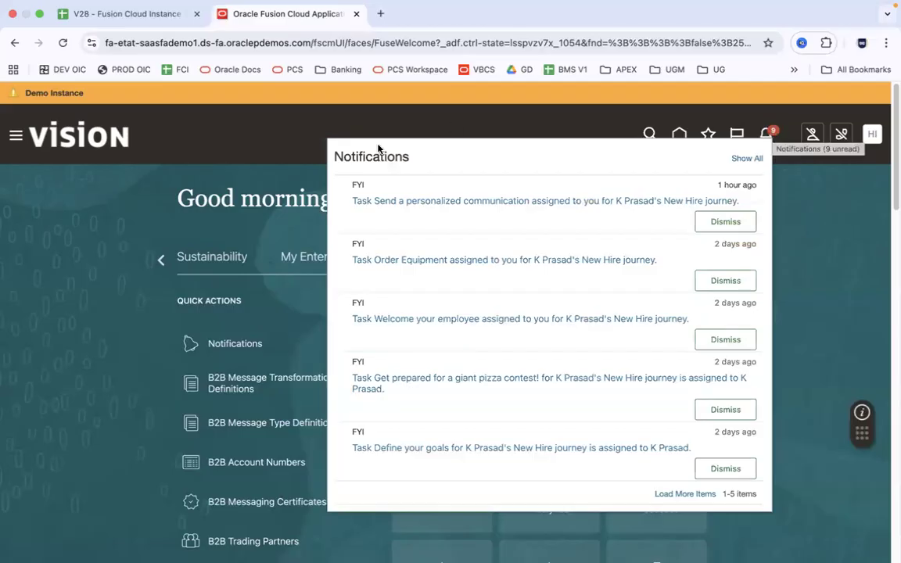
double_click(358, 184)
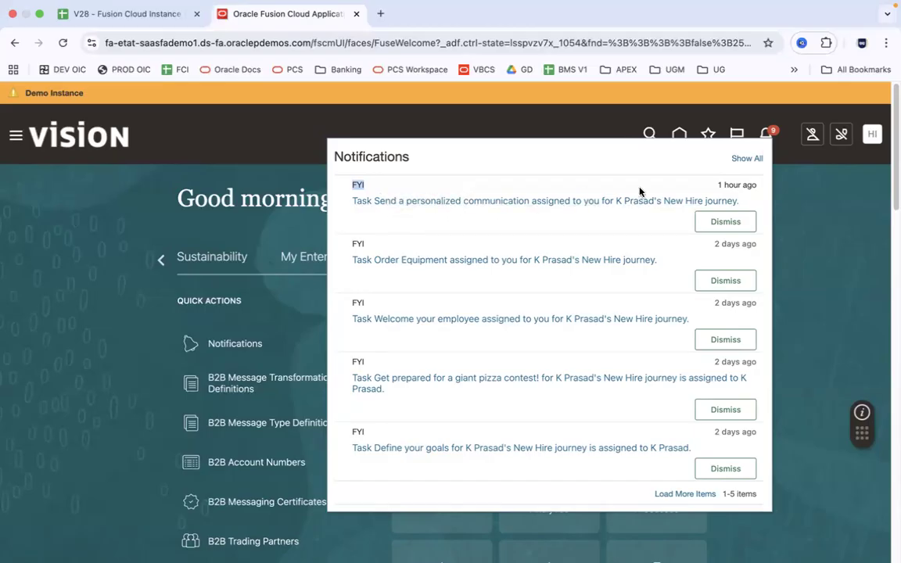
left_click(399, 185)
Browse the 2.Oracle Fusion HCM folder in Finder, select 16.Workflow Approvals.pptx, then return to Chrome
key("super+Tab")
key("super+Tab")
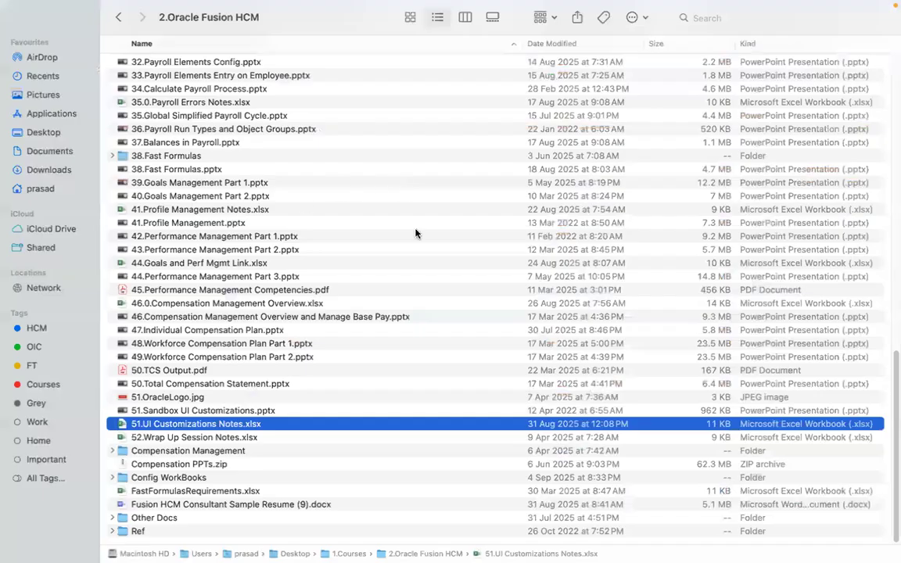
left_click_drag(892, 366, 893, 54)
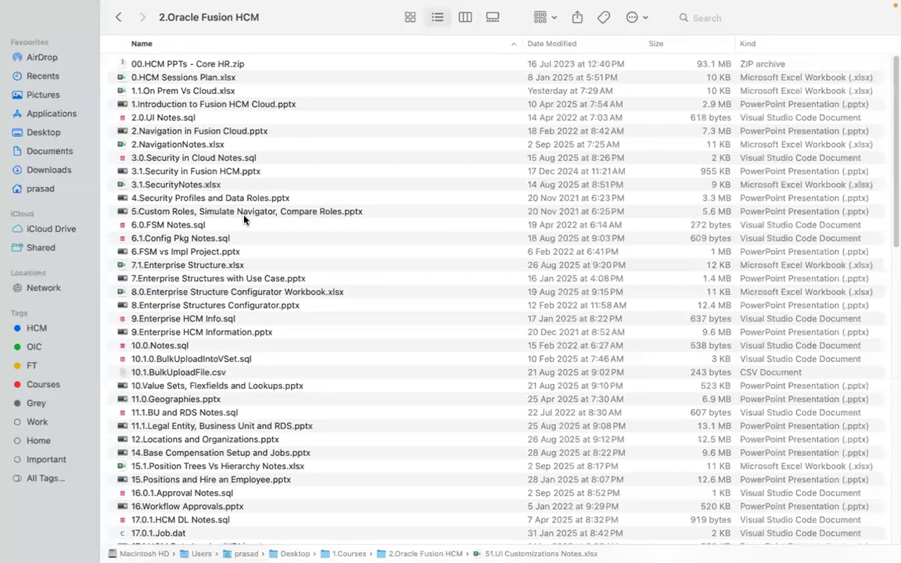
scroll(892, 169, "down", 5)
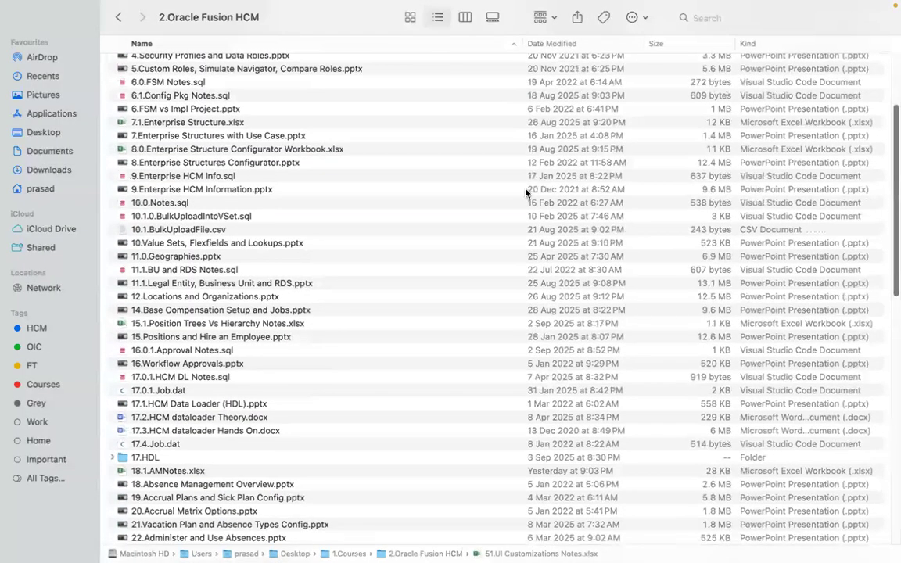
left_click(225, 364)
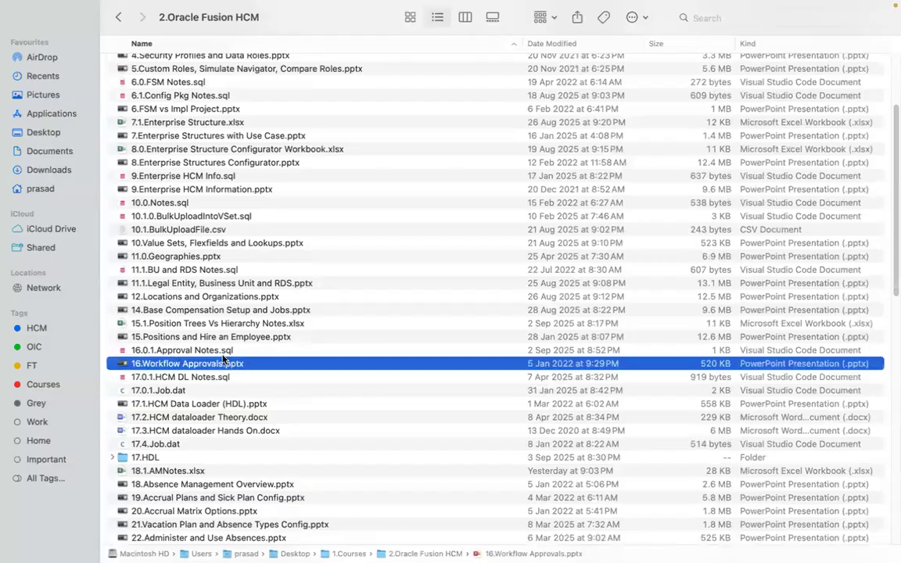
key("super+Tab")
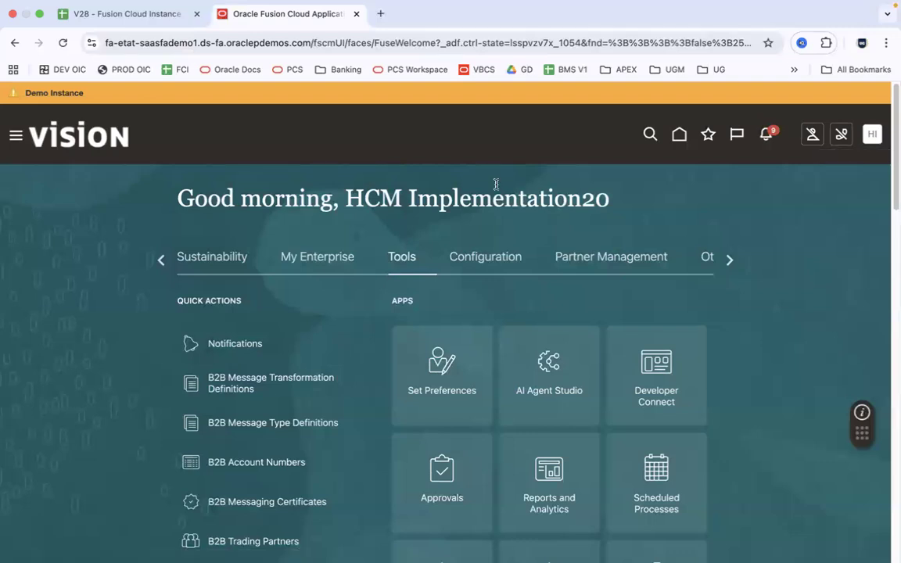
Review the notifications twice, toggle availability, and open the HI Settings and Actions menu
left_click(766, 136)
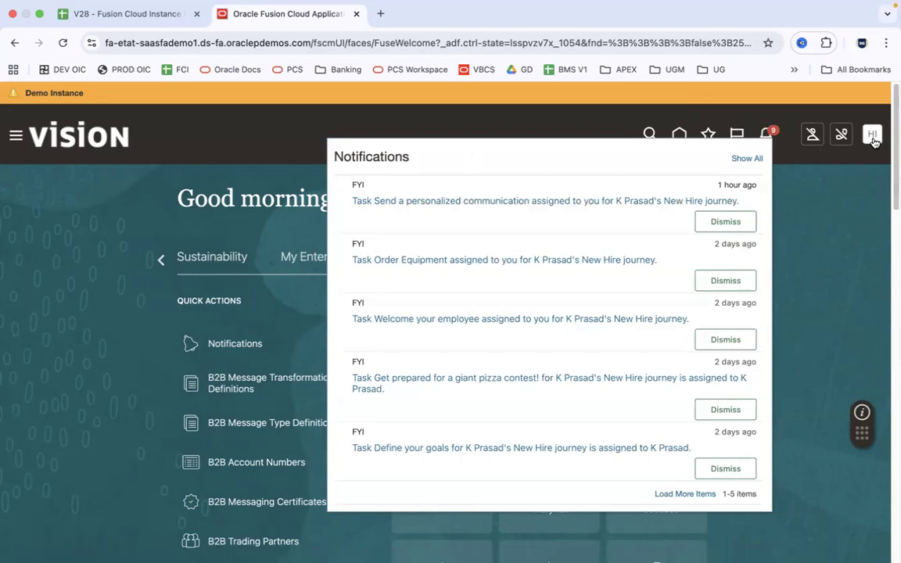
left_click(822, 218)
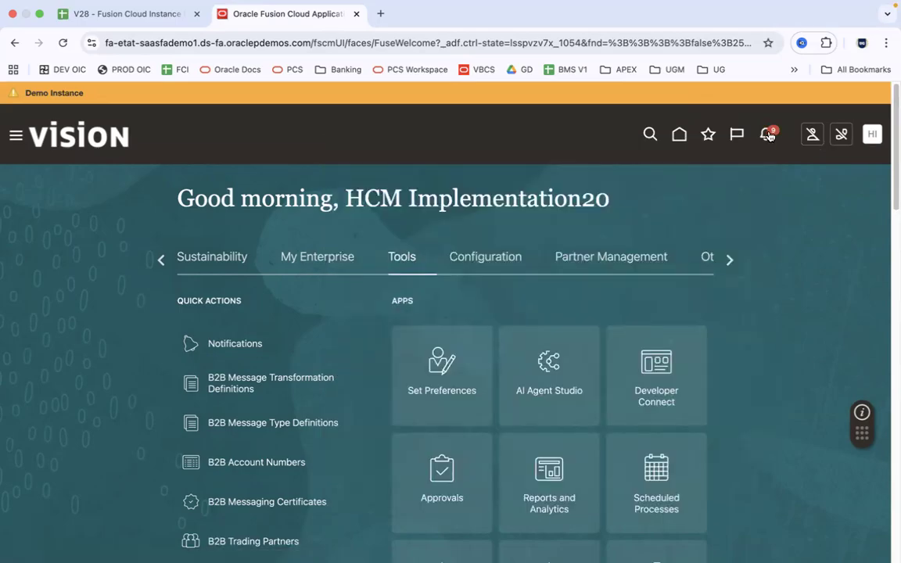
left_click(769, 137)
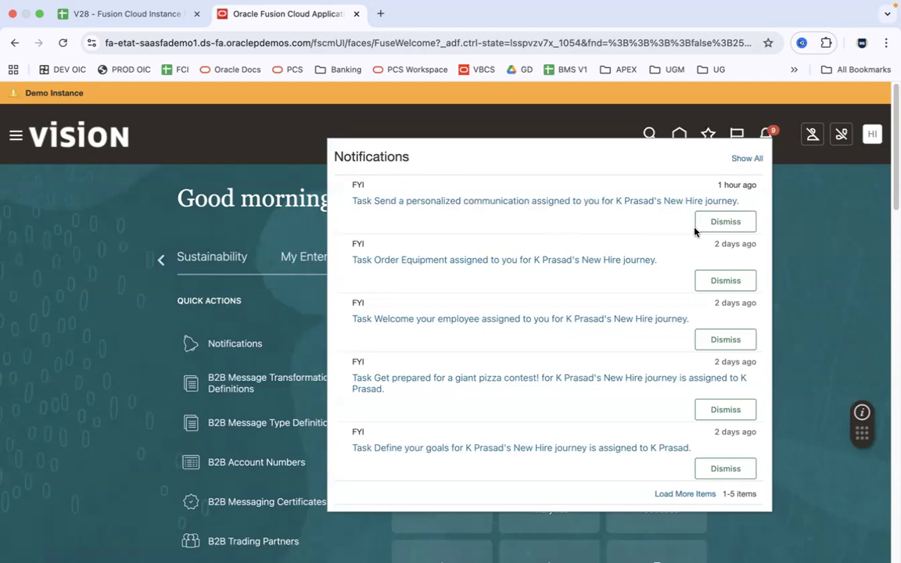
left_click(839, 233)
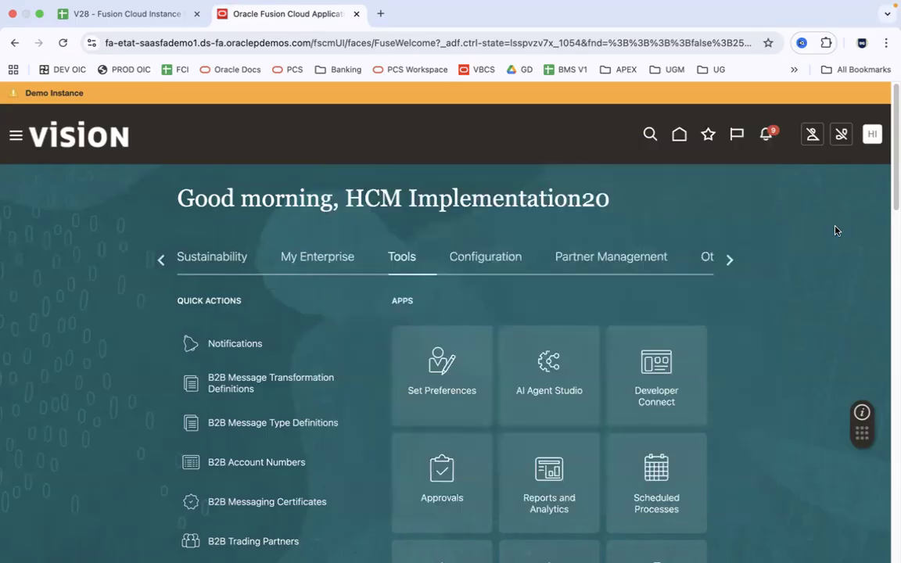
left_click(812, 138)
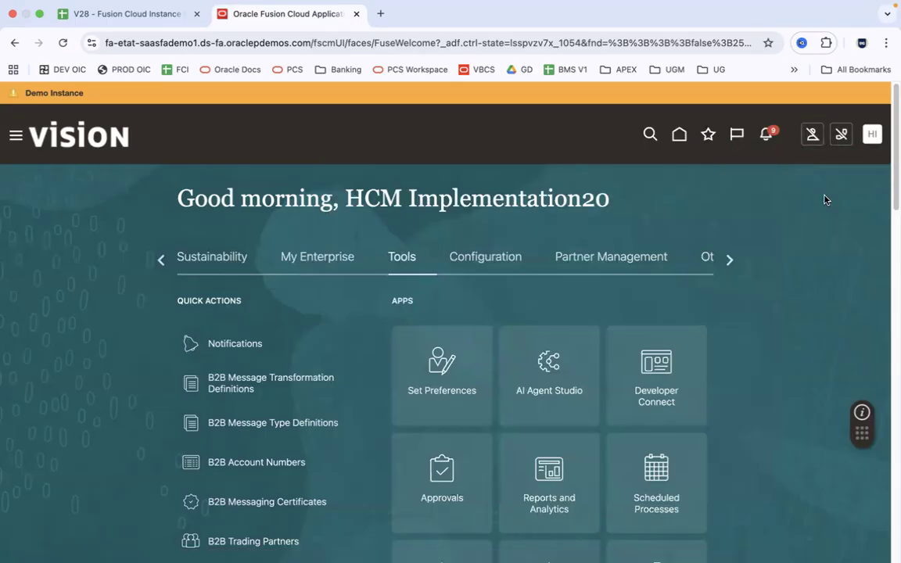
left_click(873, 138)
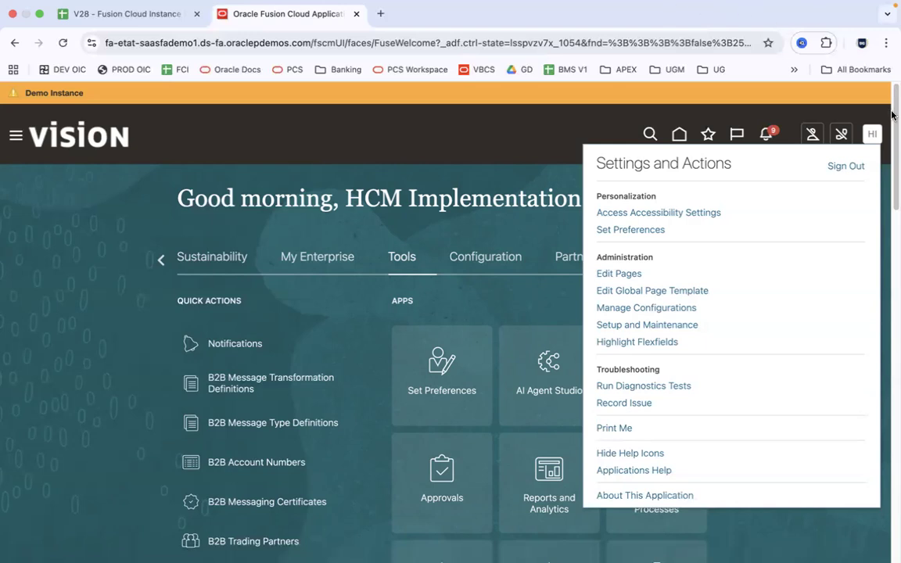
Show the About This Application details for release 25C and copy the 'Oracle Fusion Cloud Applications' title
left_click(656, 498)
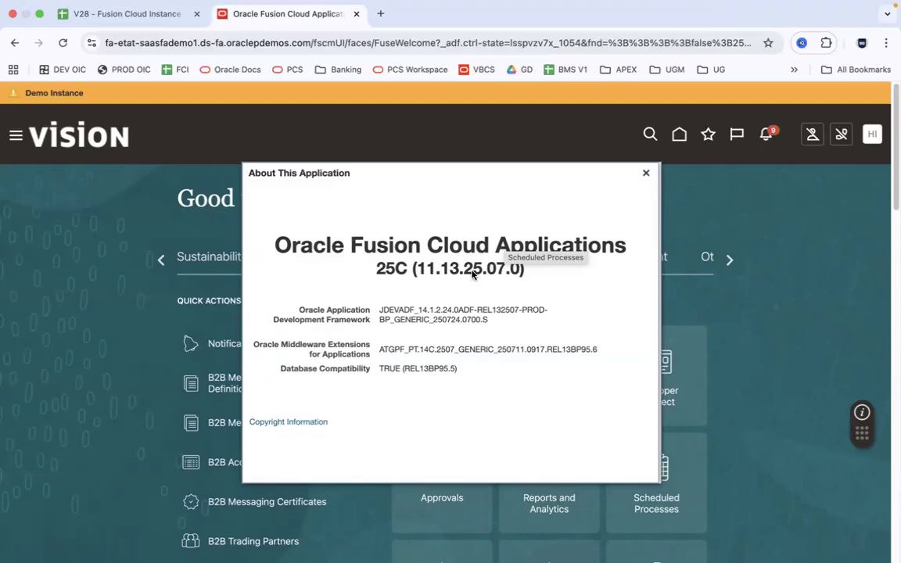
left_click_drag(273, 245, 626, 248)
key("super+c")
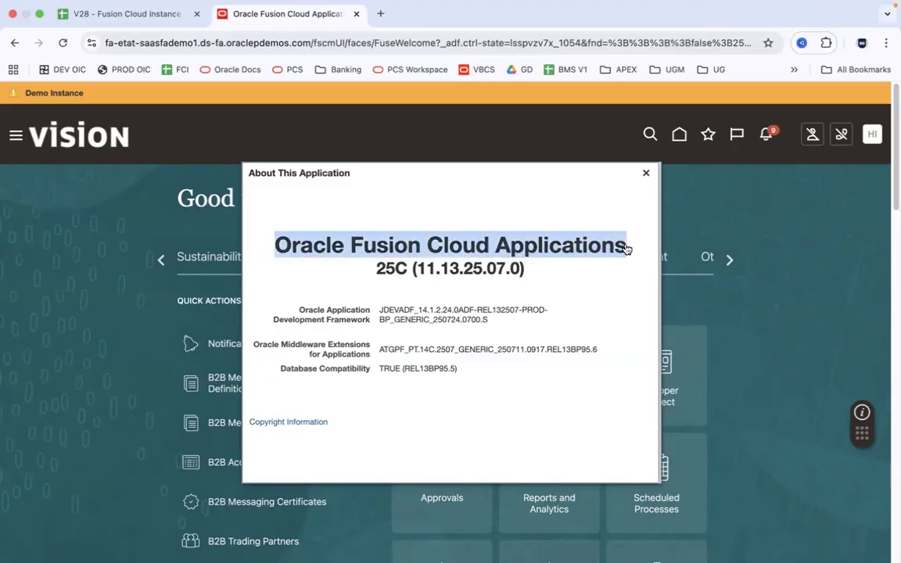
key("super+Tab")
key("super+Tab")
key("super+Tab")
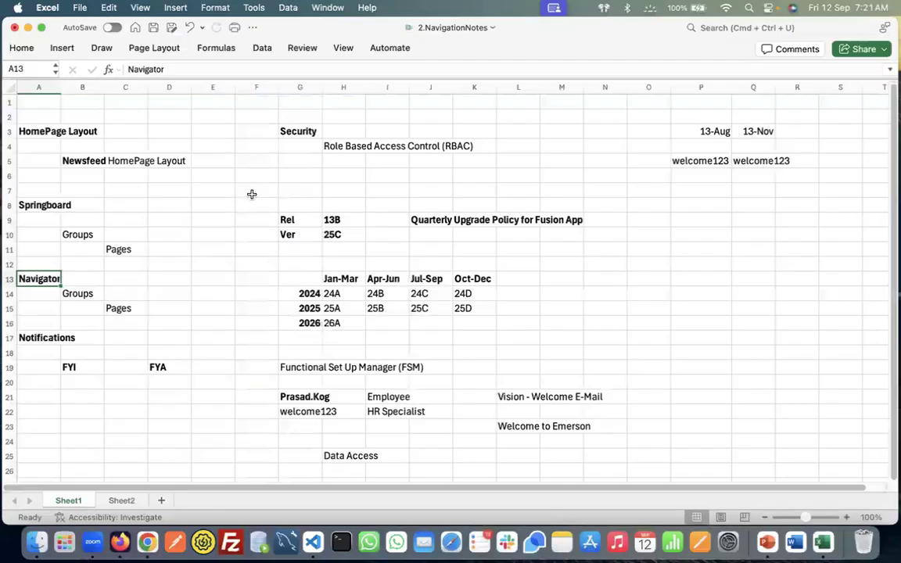
Enter 2011 in G7 and paste 'Oracle Fusion Cloud Applications' into H7 with the destination formatting
left_click(290, 183)
type("2011")
key("Tab")
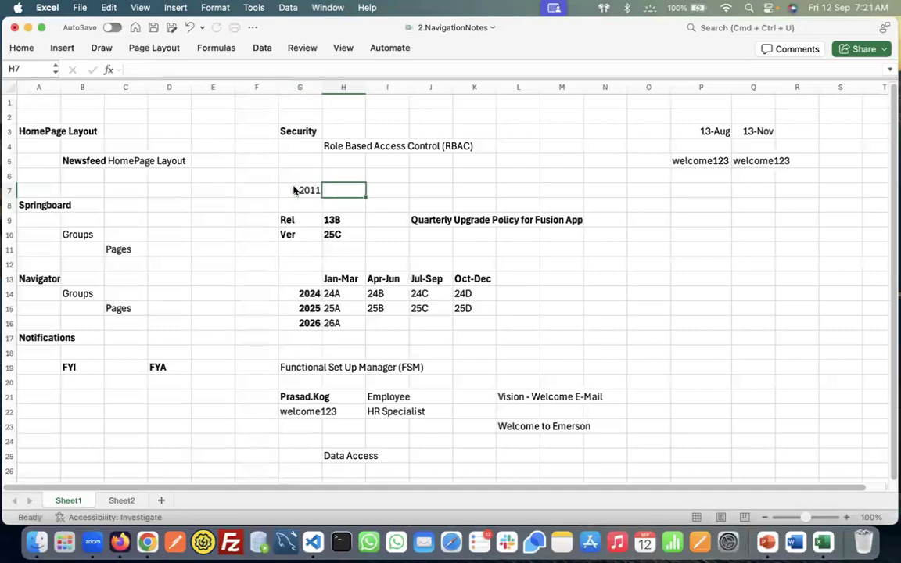
key("super+v")
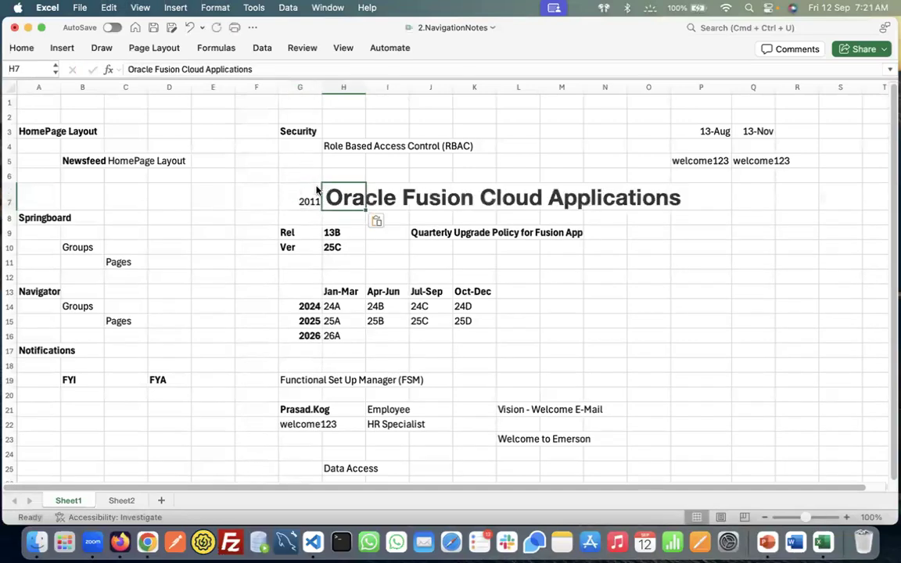
left_click(381, 222)
left_click(414, 258)
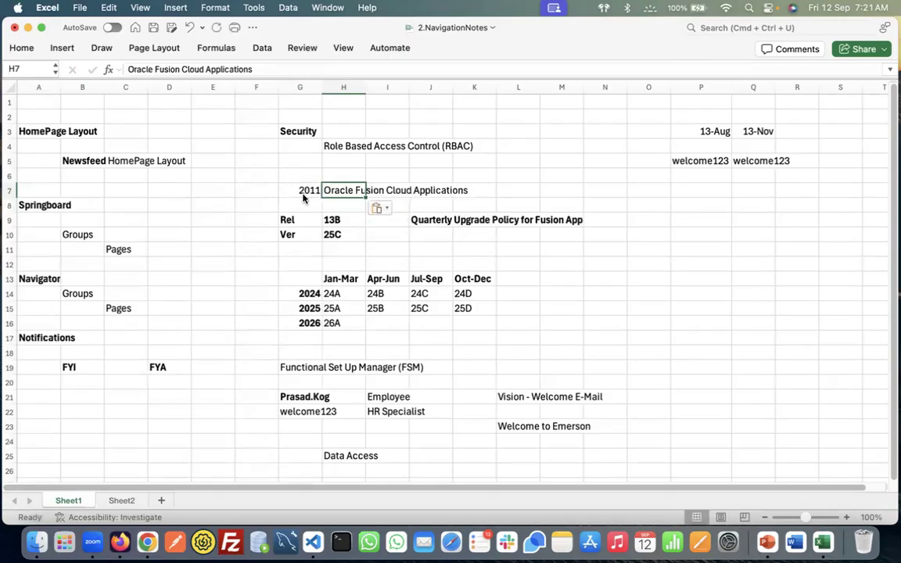
Reselect the 2011 year in G7 and make it bold
left_click(304, 190)
left_click(298, 202)
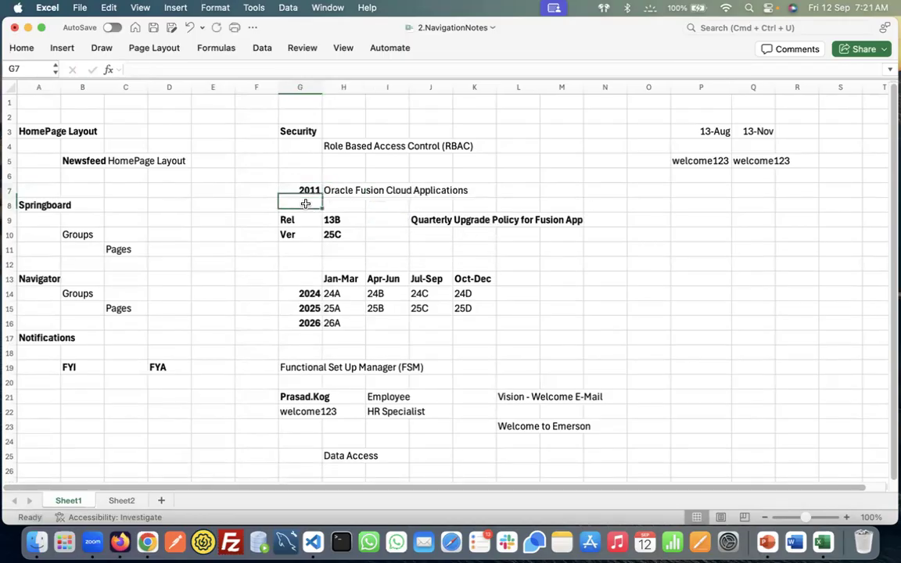
left_click(304, 190)
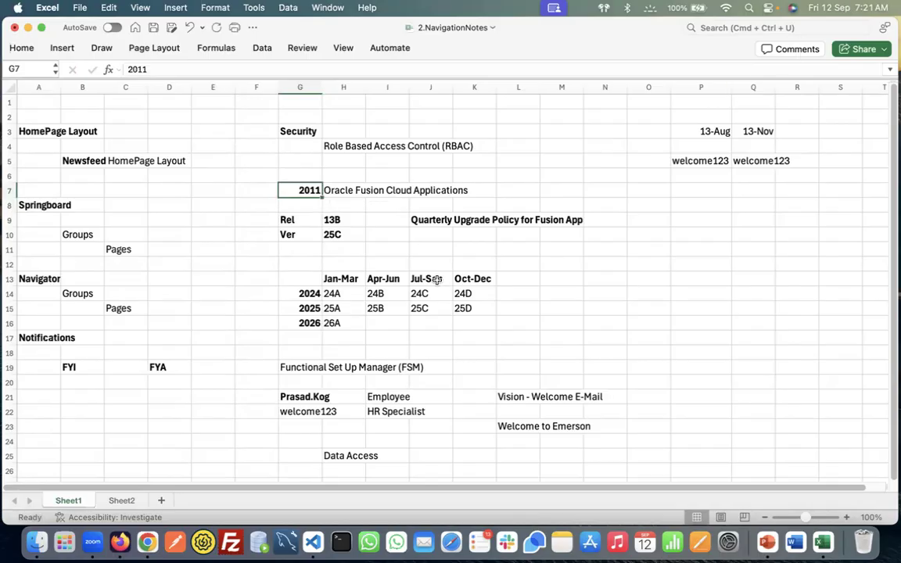
key("super+Tab")
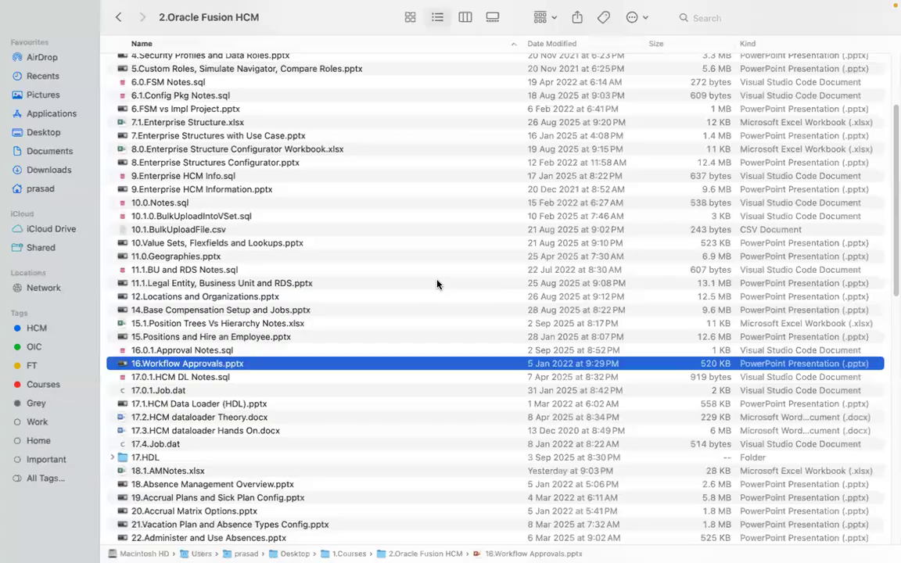
key("super+Tab")
key("super+Tab")
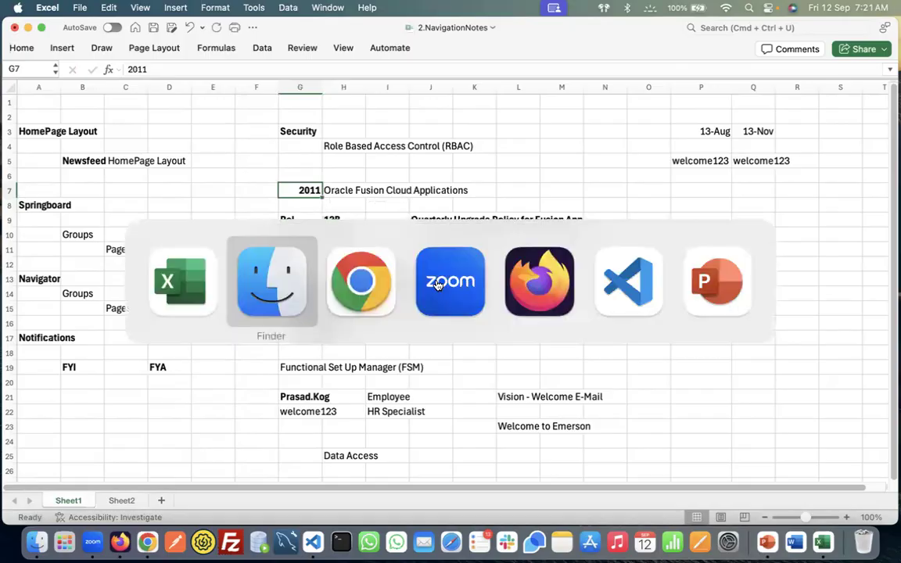
Highlight REL13B in the Database Compatibility line and compare it with the Rel 13B note in G9:H9
left_click(393, 251)
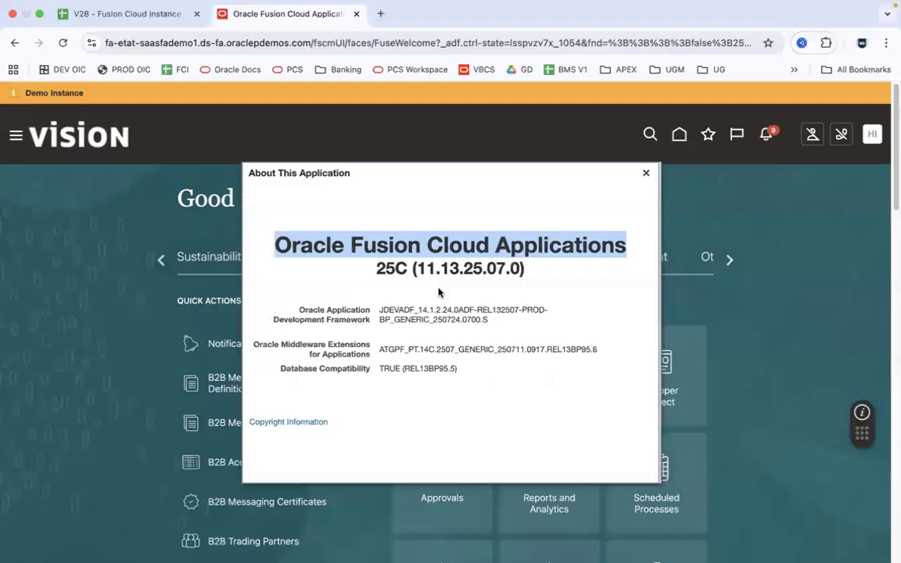
left_click(459, 371)
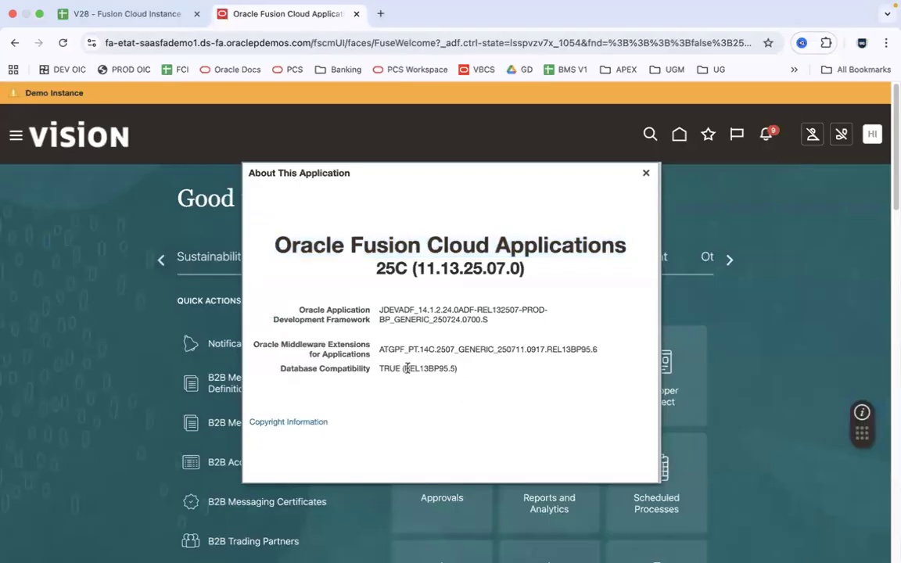
left_click_drag(405, 369, 432, 369)
key("super+Tab")
left_click(302, 221)
left_click(342, 221)
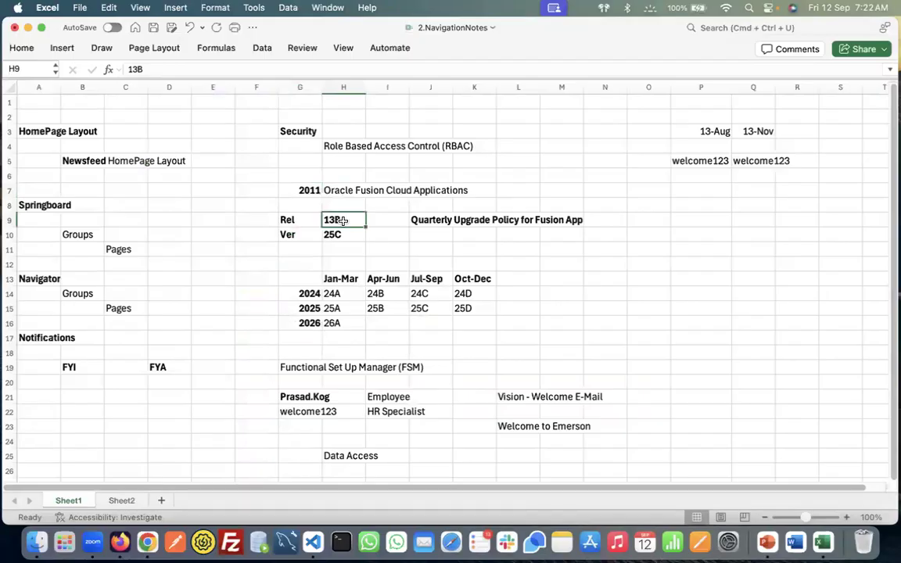
Review the Rel 13B note in G9:H9, Ver 25C in H10 and the Quarterly Upgrade Policy note in J9
left_click(308, 220)
left_click(336, 220)
left_click(316, 219)
left_click(342, 221)
left_click(348, 233)
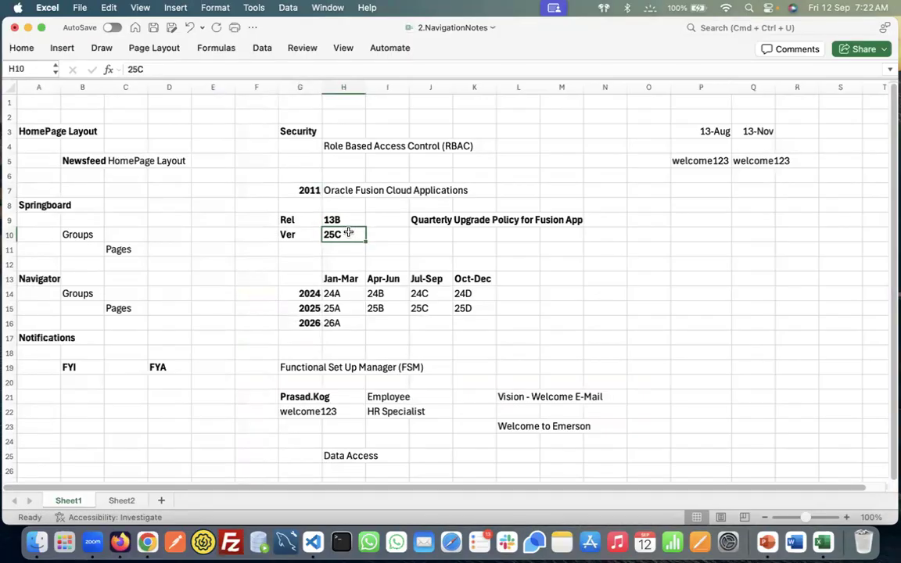
left_click(435, 222)
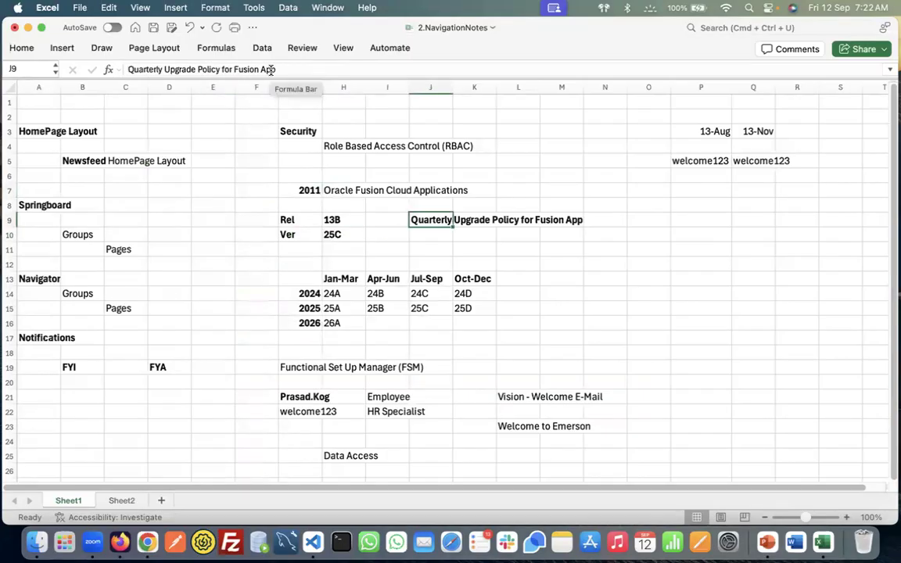
key("super+Tab")
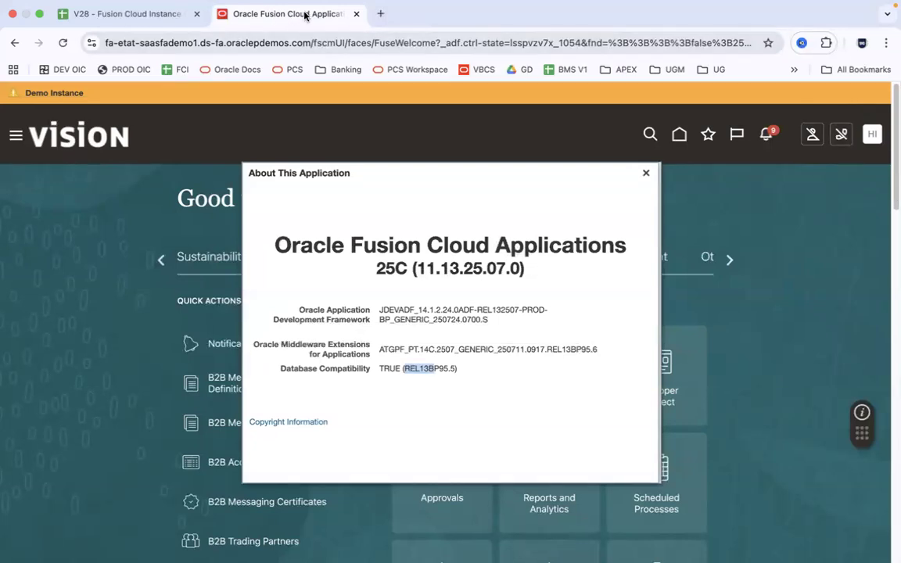
Highlight the 25C release number in the About dialog to confirm the version
left_click(426, 285)
left_click_drag(378, 268, 405, 268)
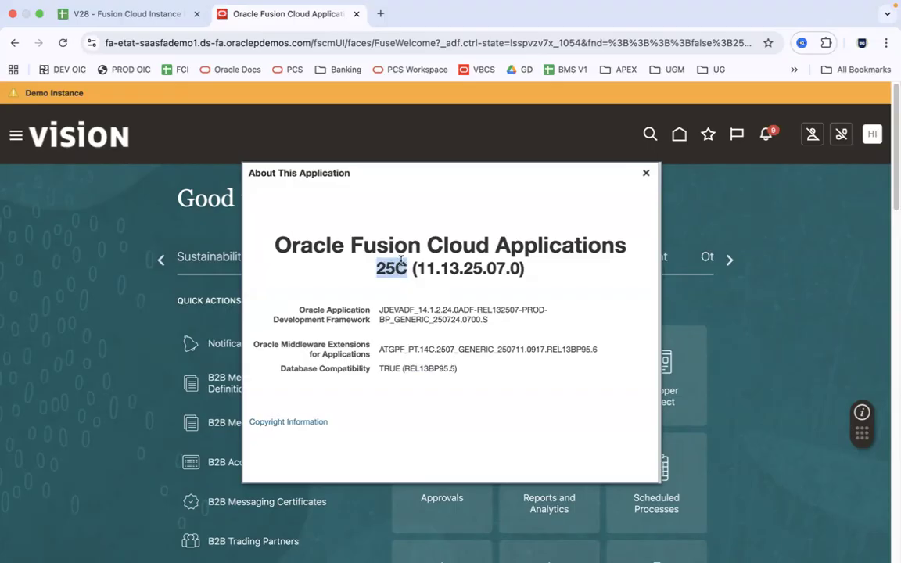
left_click(400, 273)
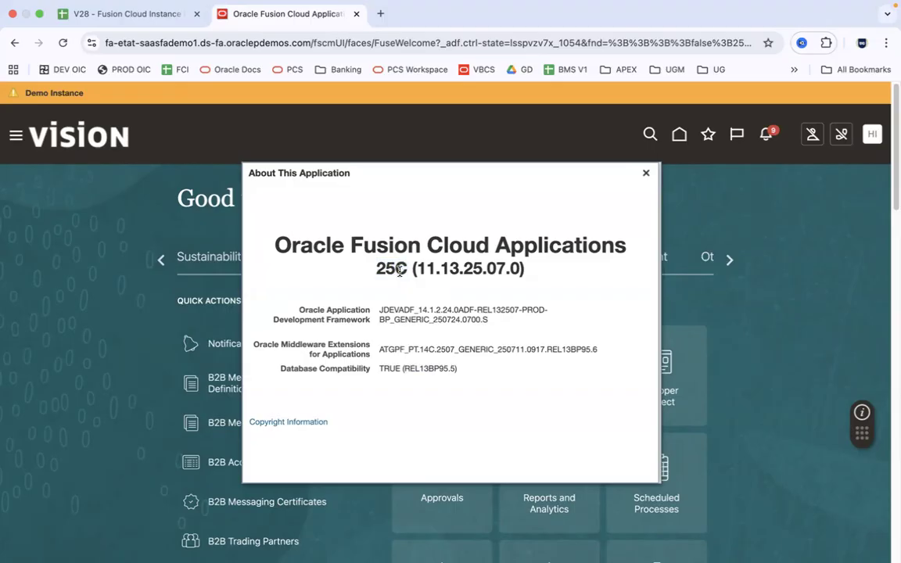
key("super+Tab")
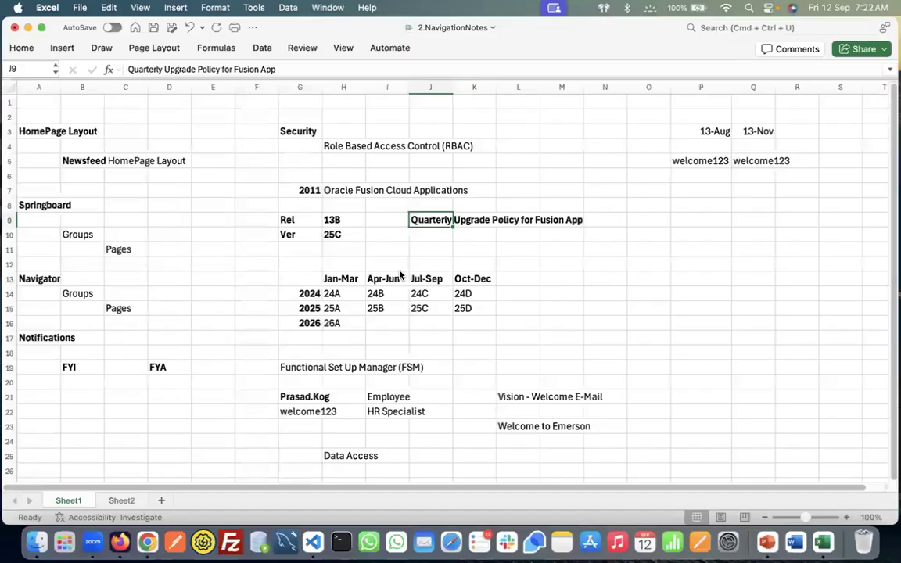
Review the grid's quarter headings Jan-Mar through Oct-Dec and the years 2024 to 2026
left_click(352, 280)
left_click_drag(357, 282, 479, 282)
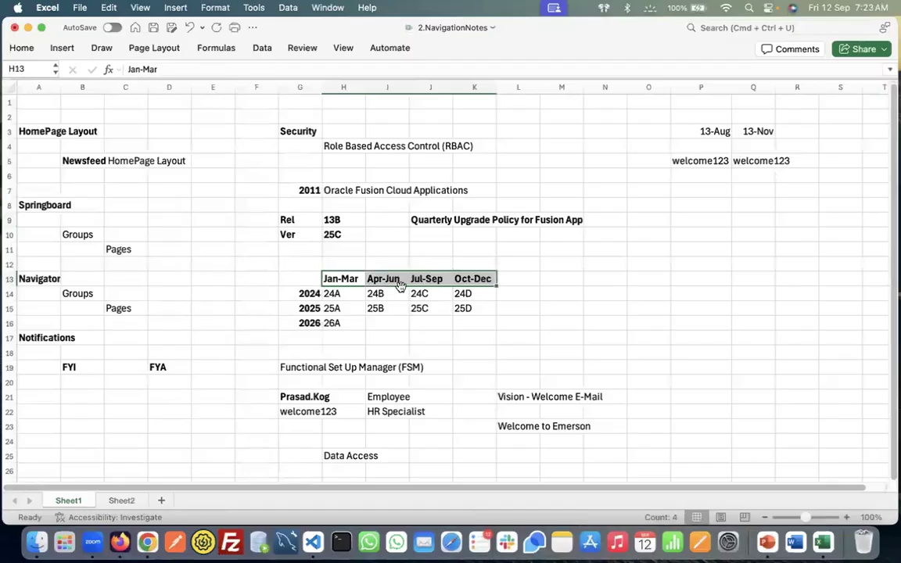
left_click(349, 279)
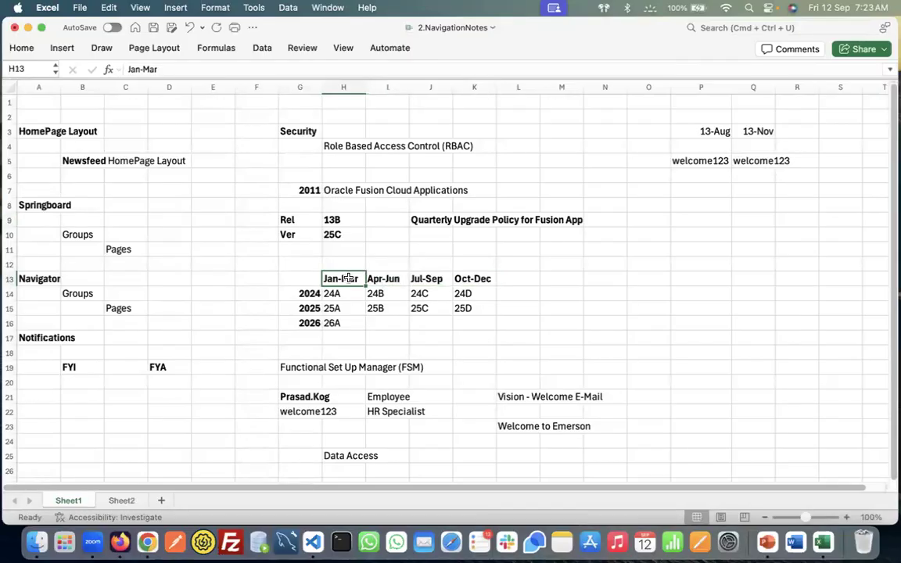
left_click(389, 279)
left_click(442, 279)
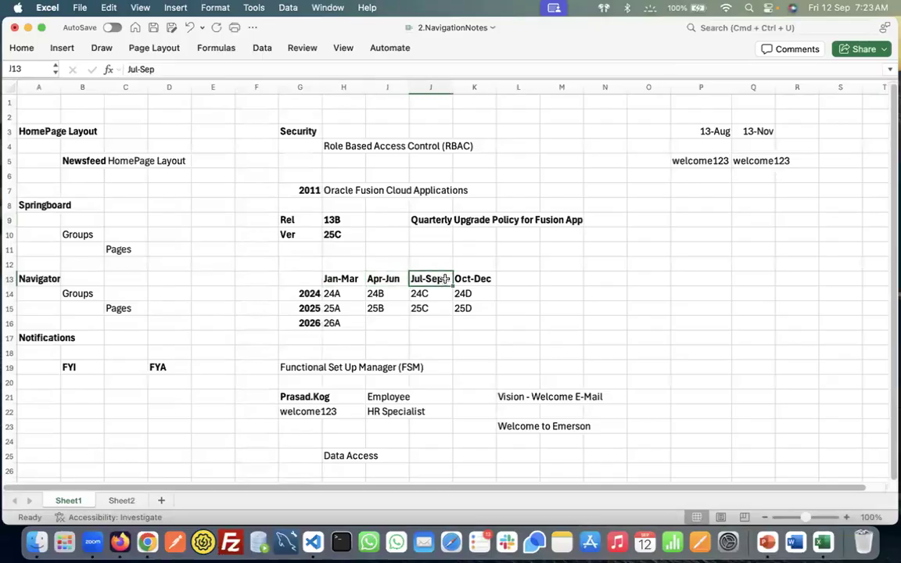
left_click(485, 279)
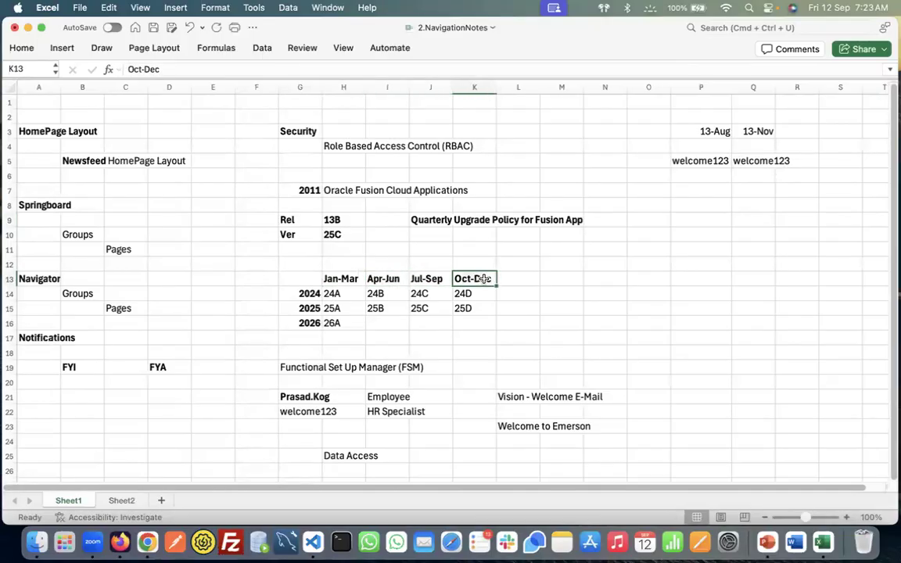
left_click_drag(306, 294, 317, 319)
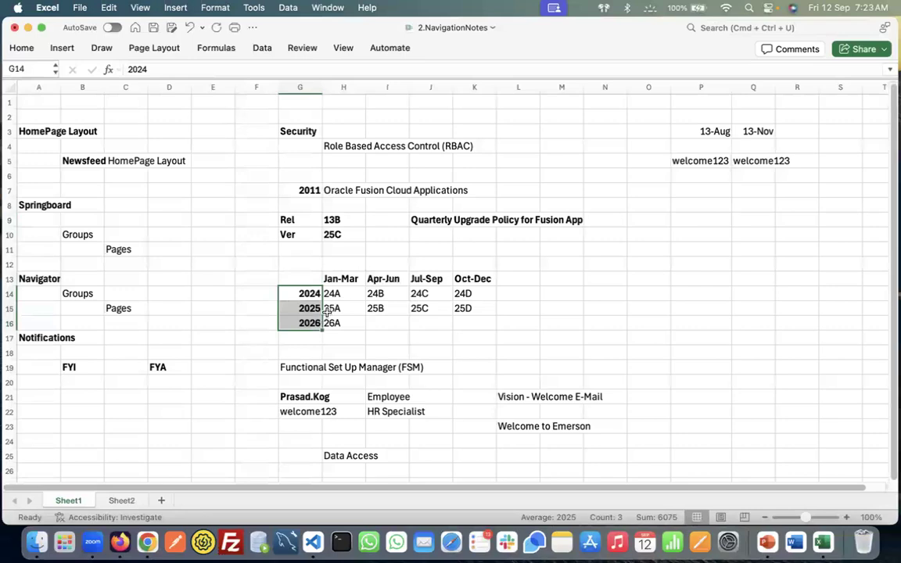
Trace 25C in J15 to Jul-Sep 2025 and compare it with the H10 version note
left_click(430, 310)
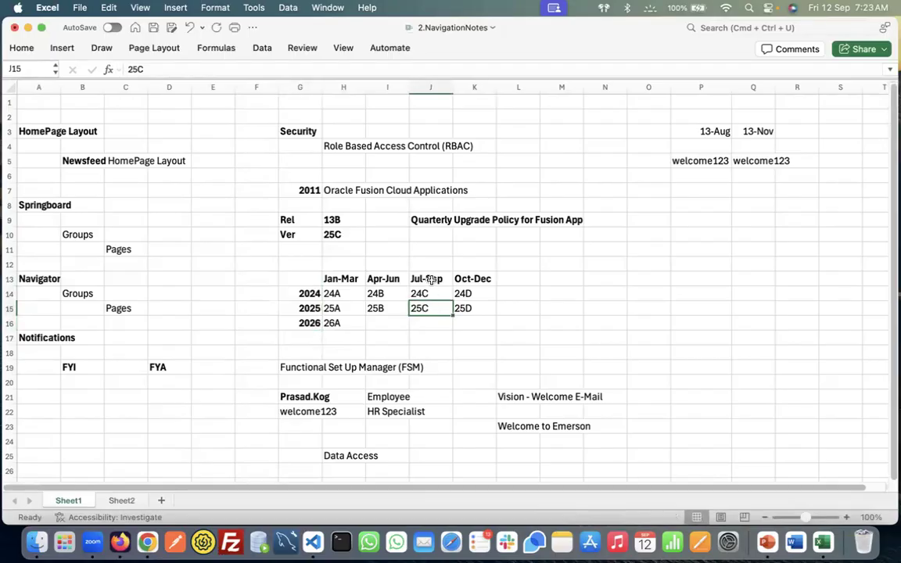
left_click(432, 279)
left_click(310, 309)
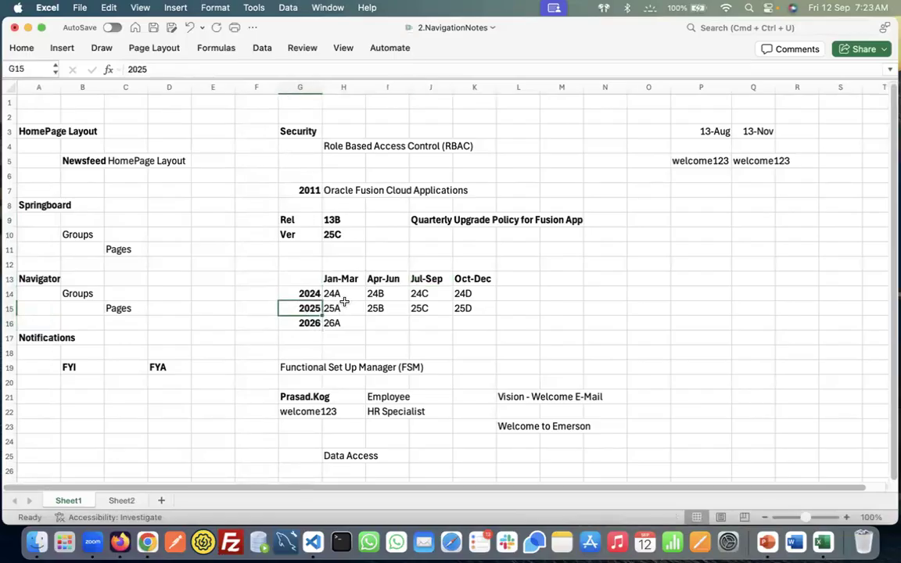
left_click(429, 305)
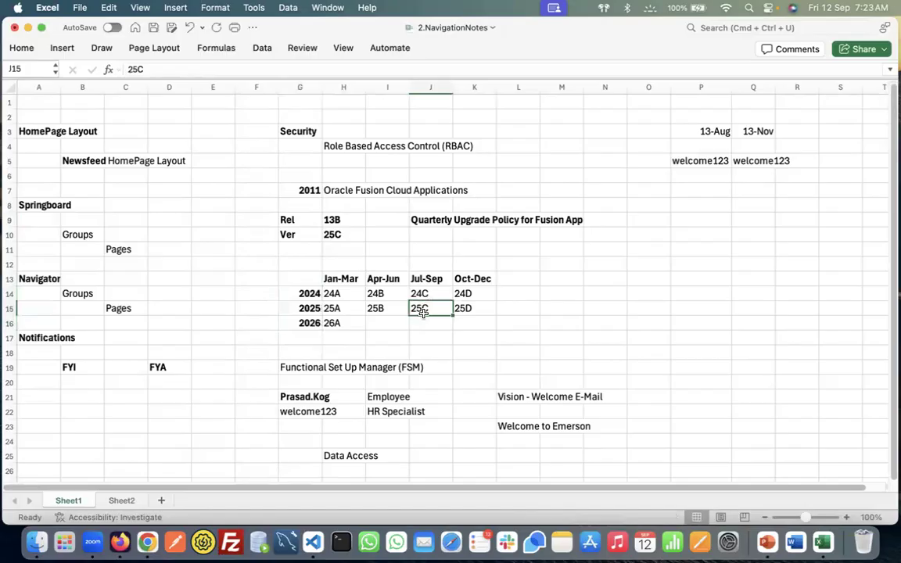
double_click(334, 235)
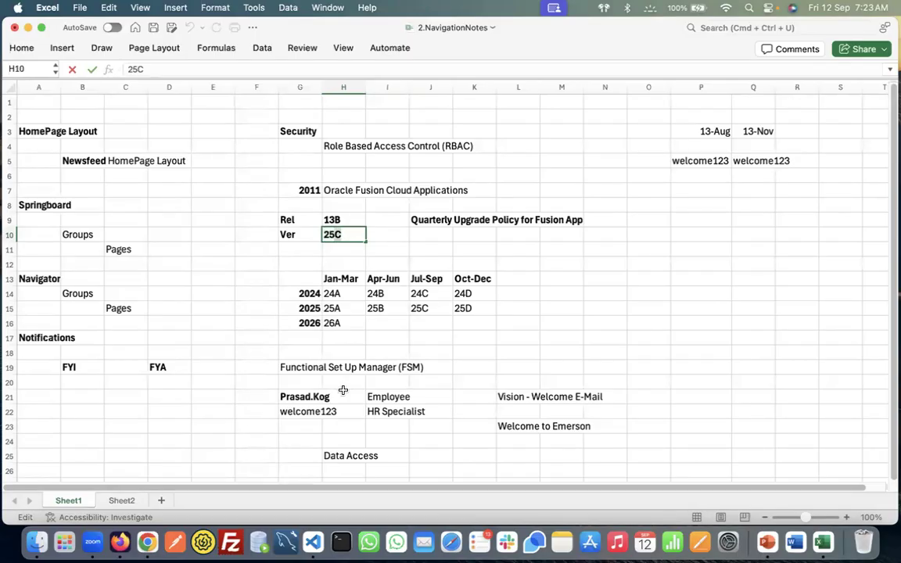
left_click(430, 311)
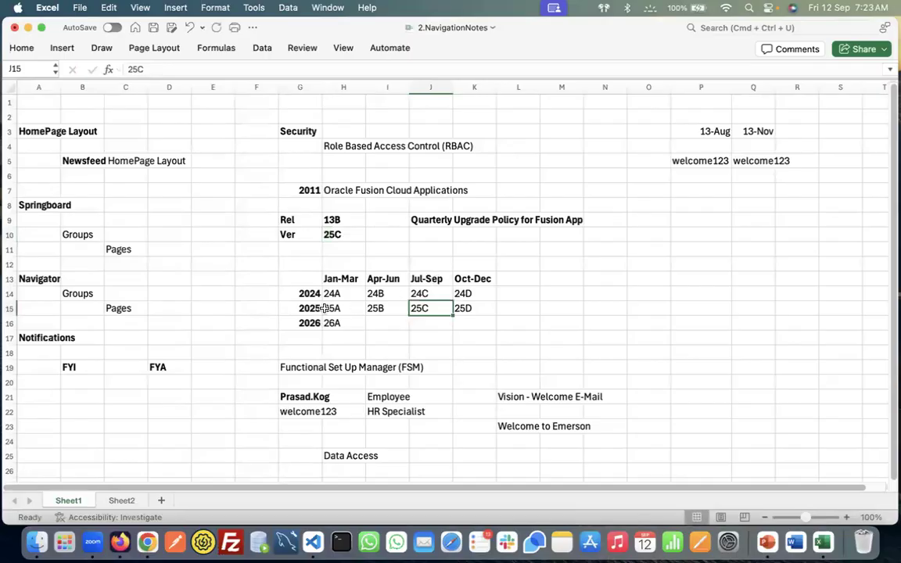
key("Left")
key("Left")
key("Left")
left_click(429, 280)
left_click(434, 310)
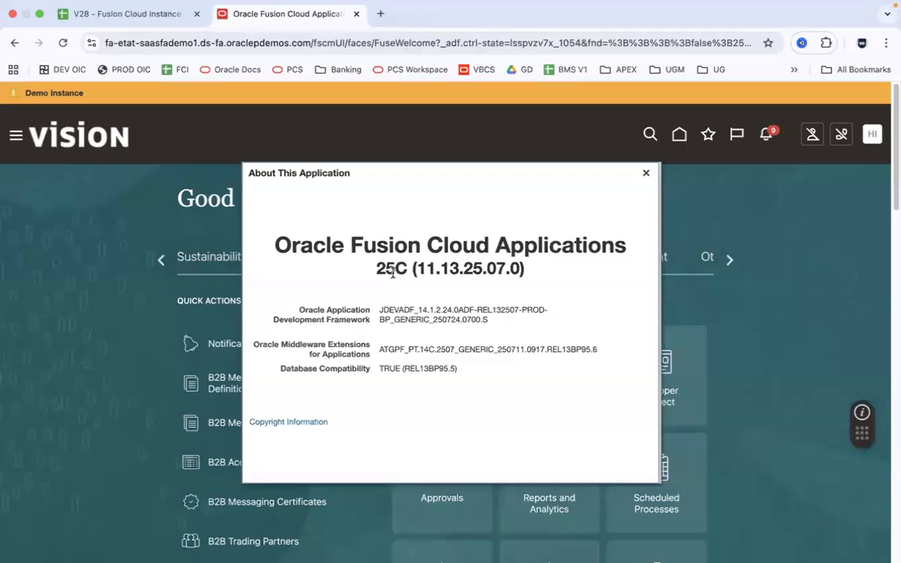
Locate 25D under Oct-Dec 2025 and compare it with the neighbouring 25C release
key("super+Tab")
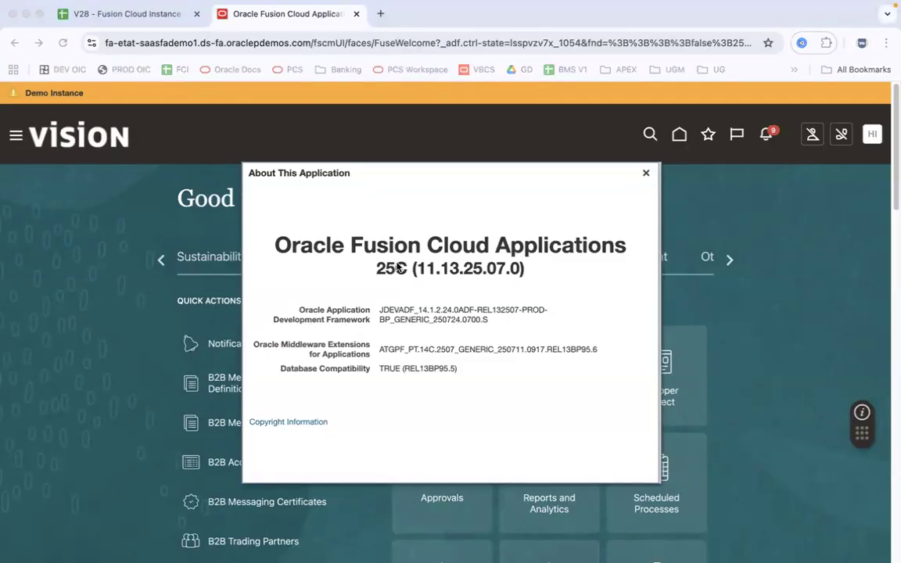
left_click(472, 281)
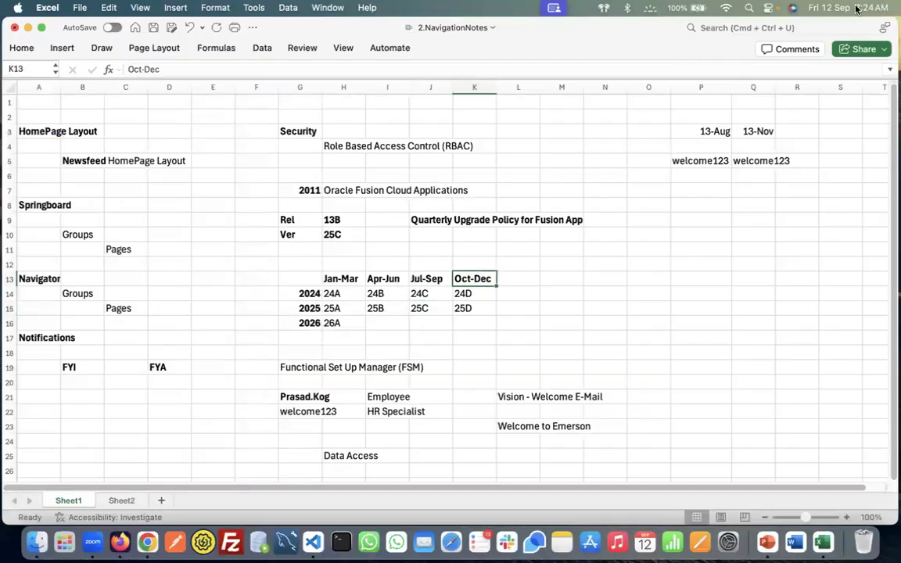
left_click(478, 310)
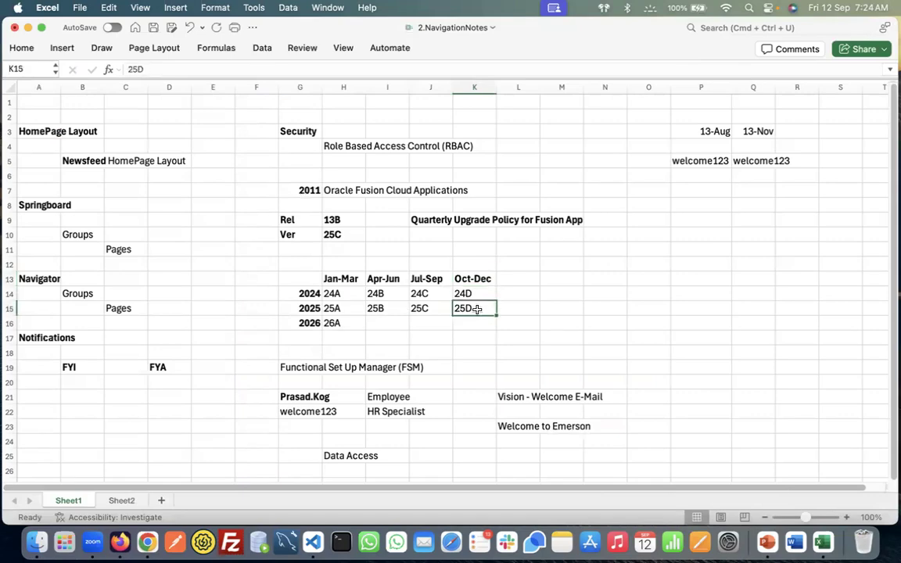
key("super+Tab")
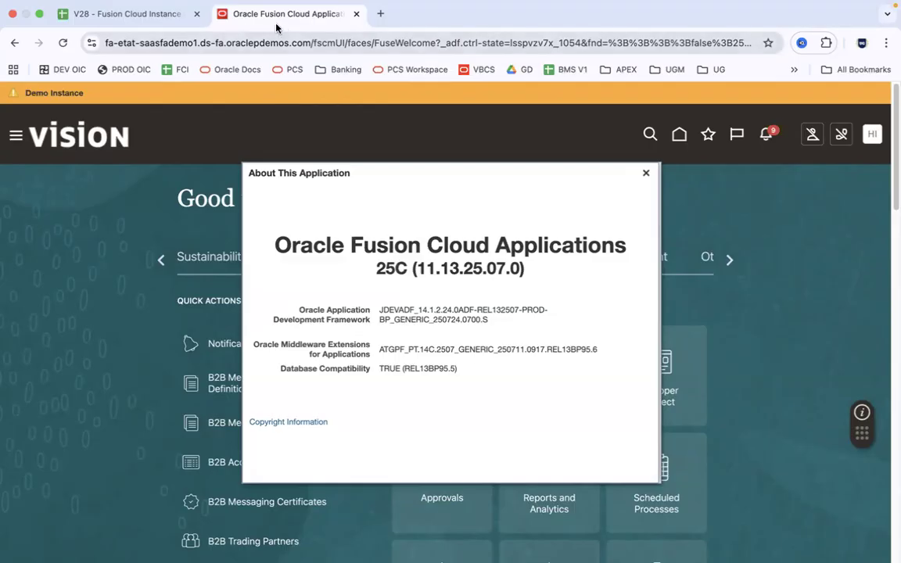
key("super+Tab")
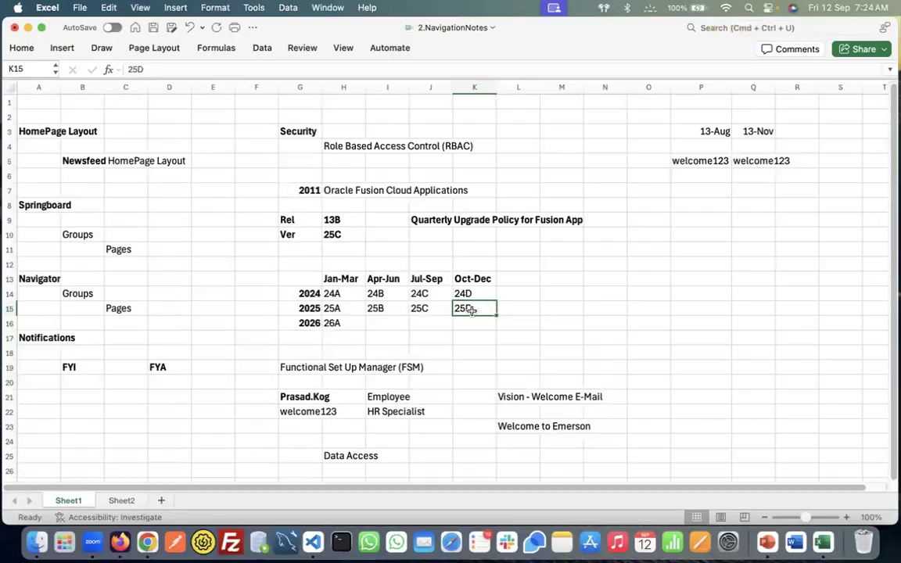
left_click(484, 278)
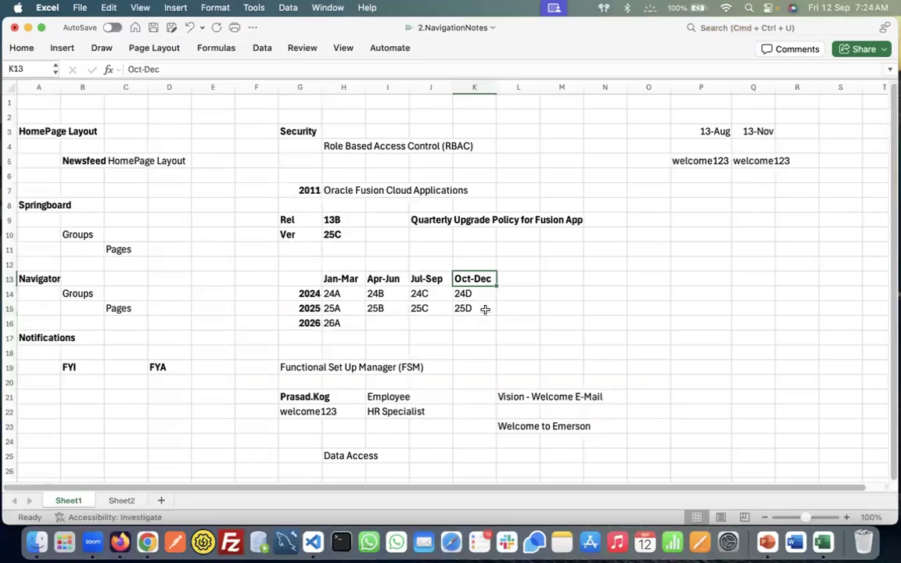
left_click(485, 309)
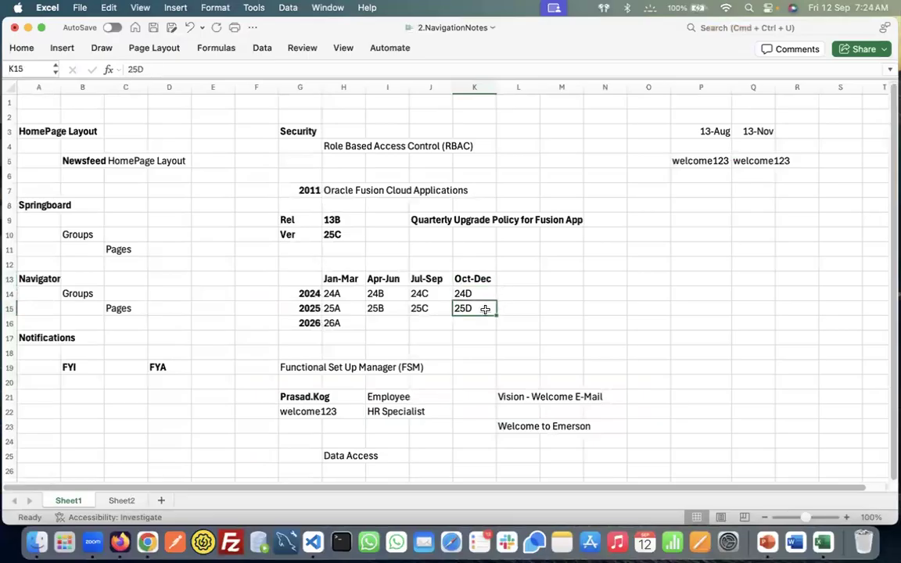
left_click(481, 281)
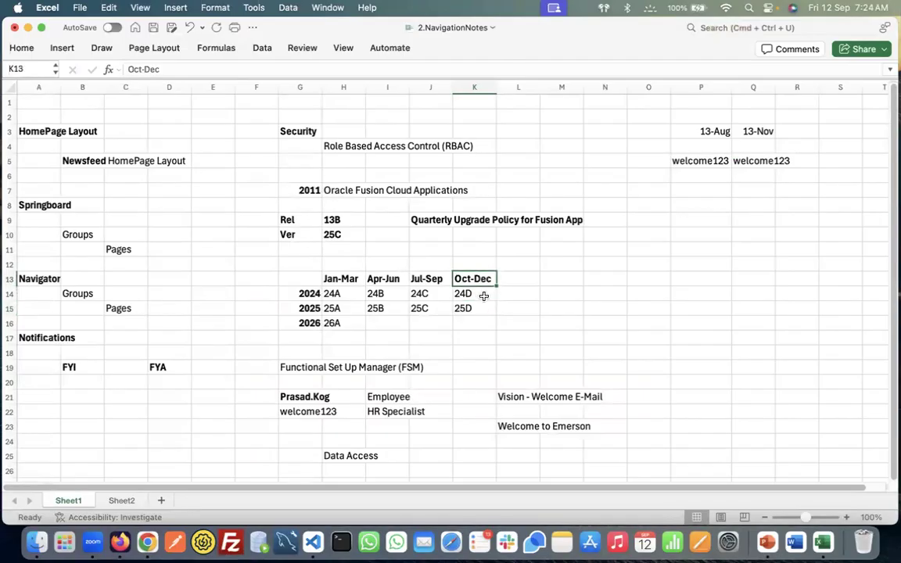
left_click(486, 310)
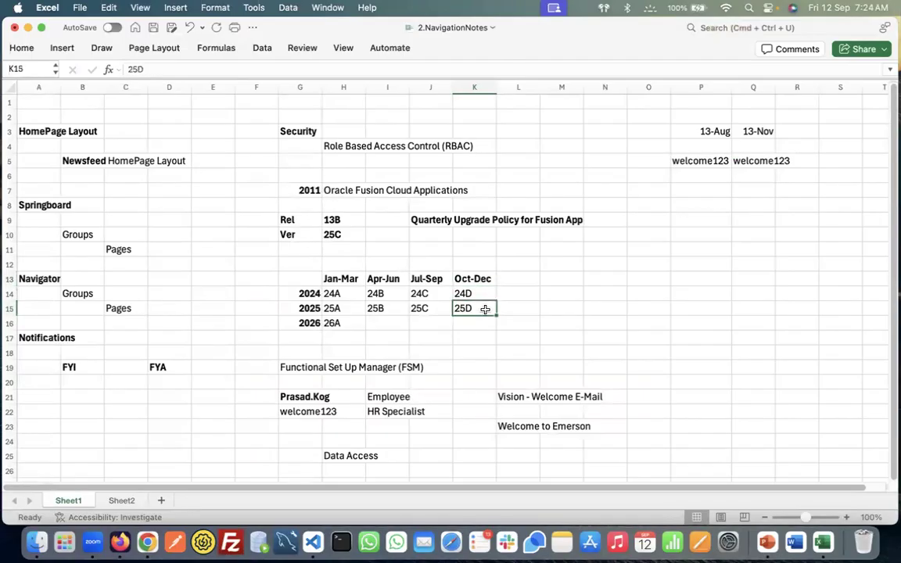
left_click(444, 309)
left_click(488, 309)
Check 26A and the H10 note, then step through 25A, 25B, 25C and 25D in row 15
left_click(352, 322)
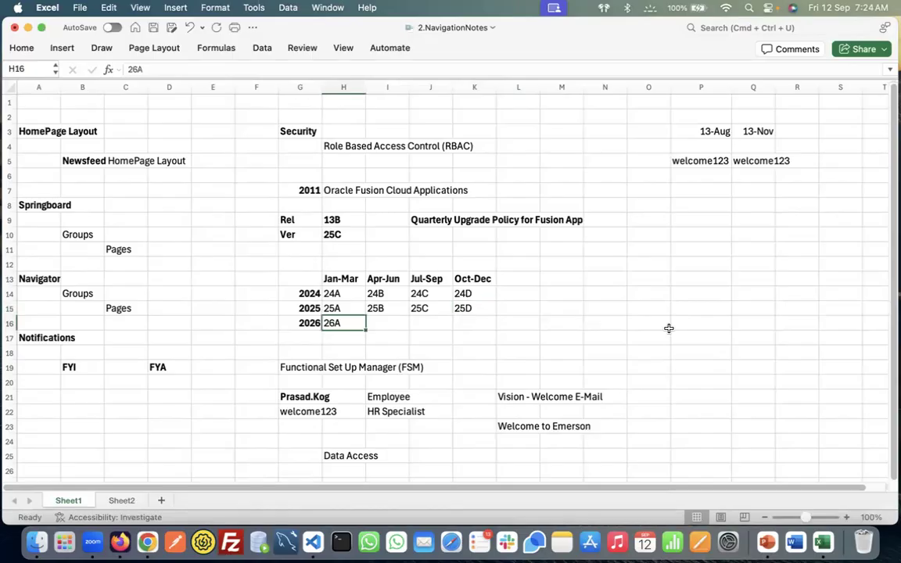
left_click(333, 237)
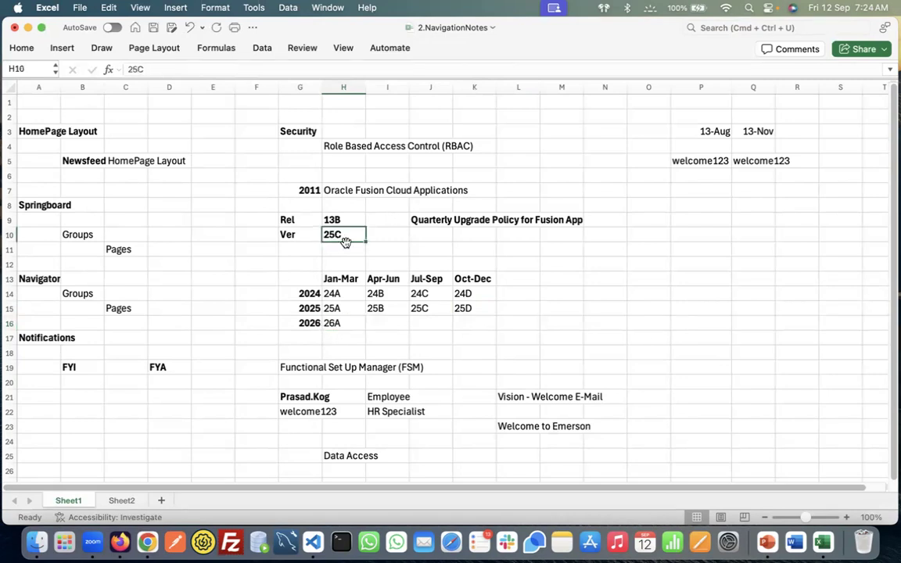
double_click(355, 237)
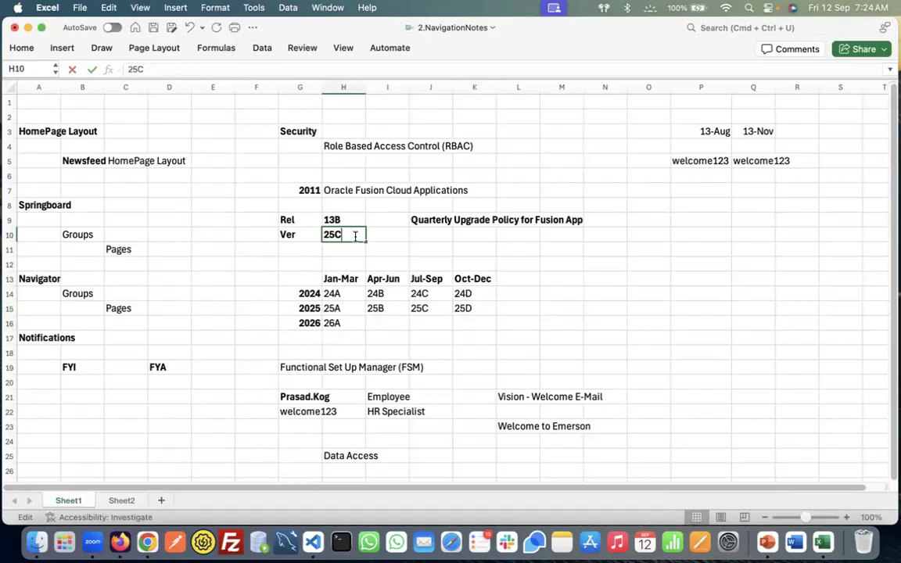
left_click(385, 317)
left_click(387, 319)
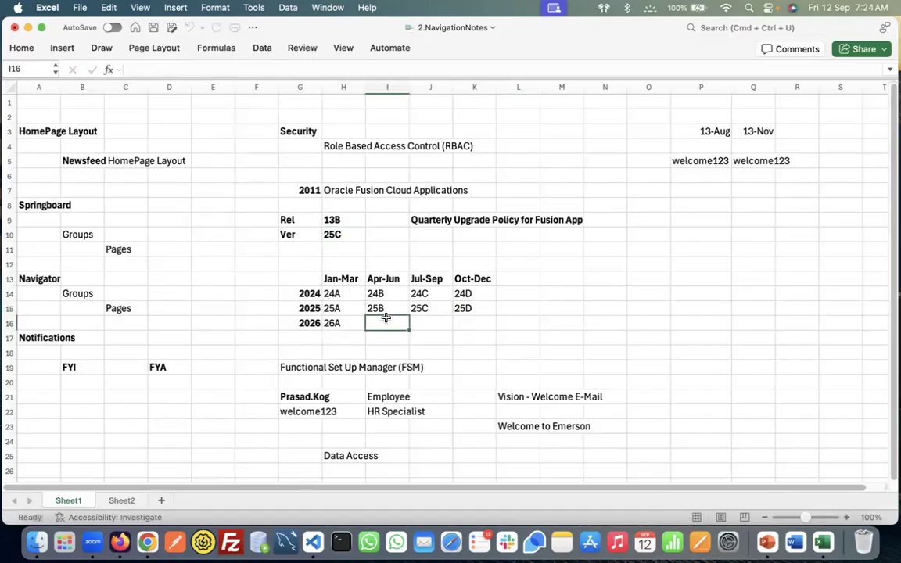
left_click(345, 308)
left_click(388, 308)
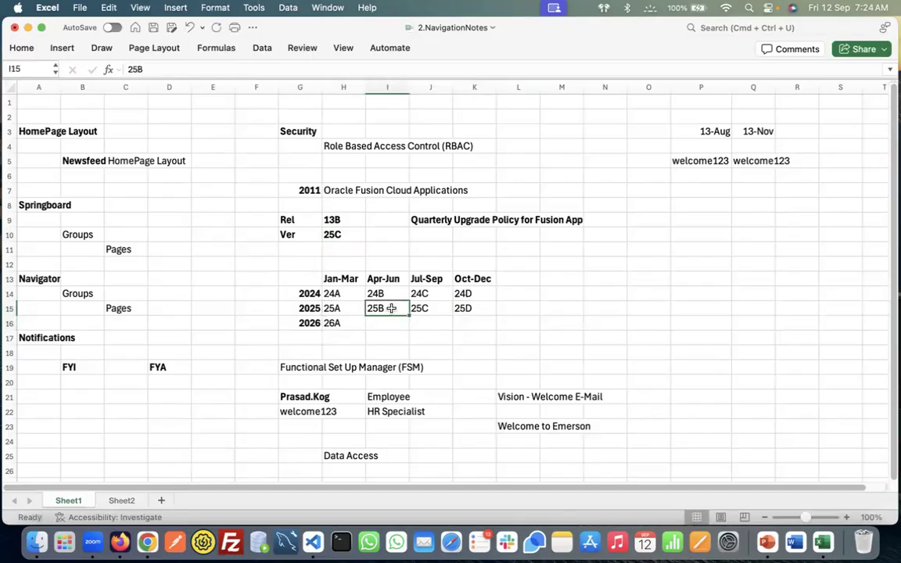
left_click(432, 309)
left_click(474, 308)
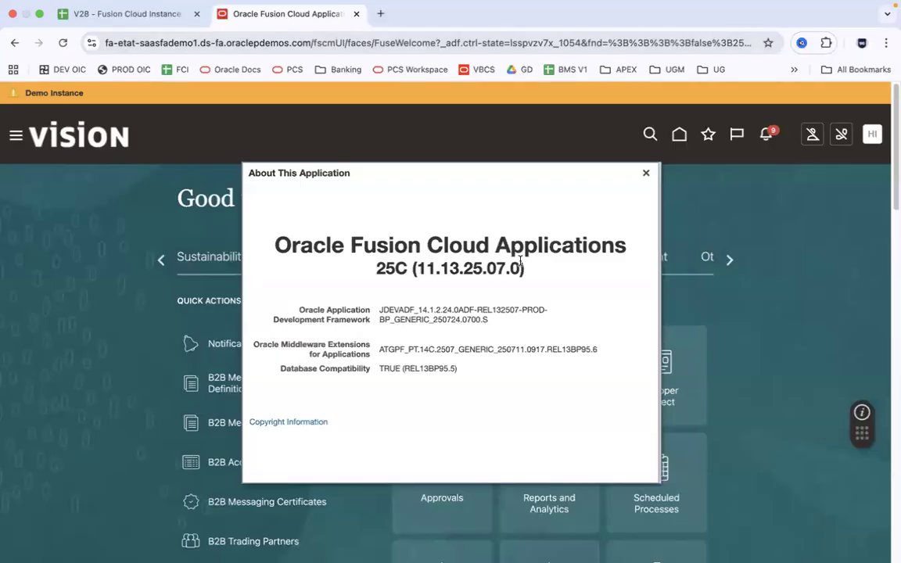
Close the About dialog and open Applications Help from the HI avatar menu to reach Oracle Help Center
left_click(645, 172)
left_click(874, 135)
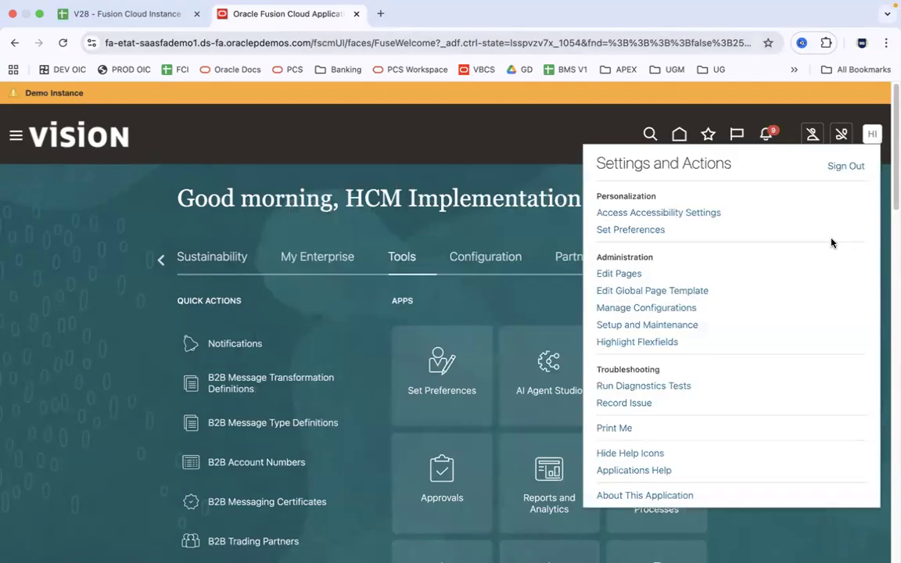
left_click(653, 474)
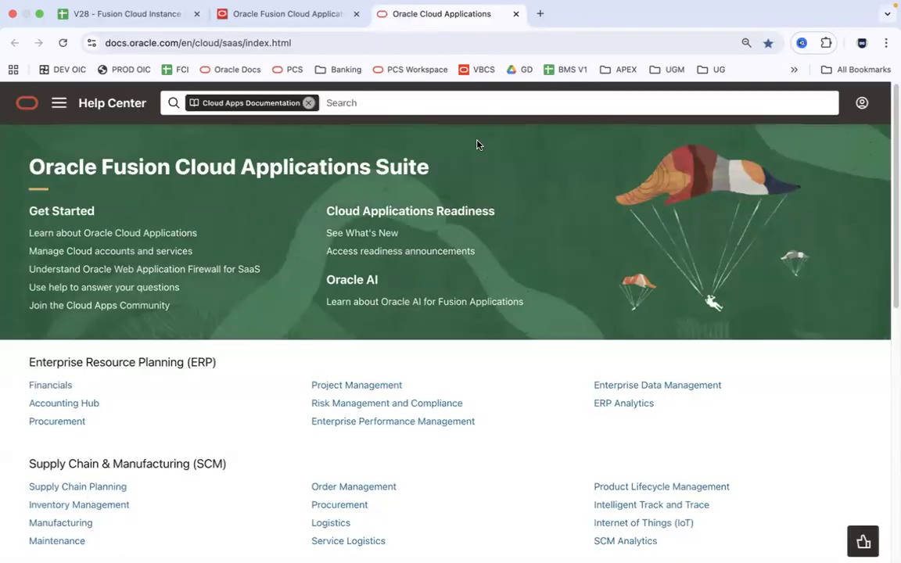
Open the Oracle Human Resources Get Started page and dismiss the 'Was this page helpful?' prompt
left_click_drag(893, 130, 894, 287)
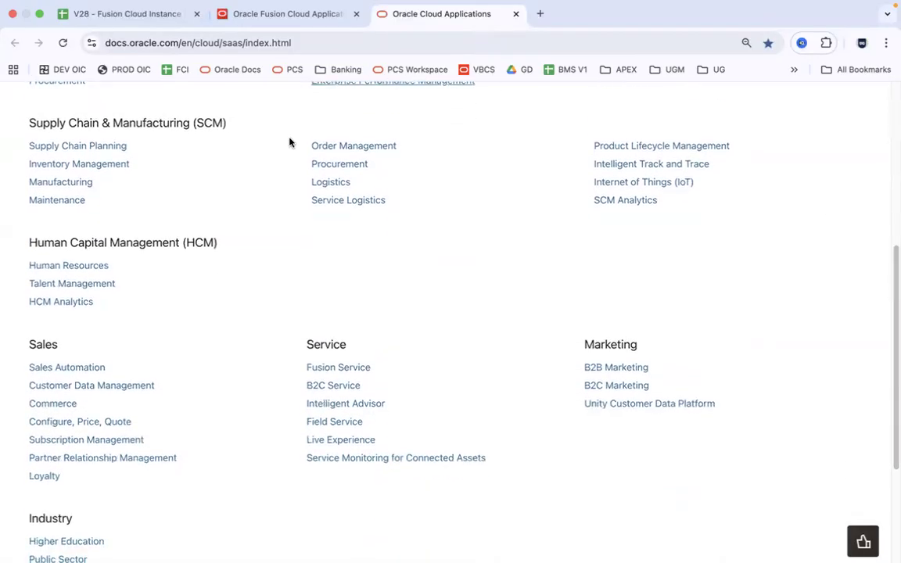
left_click(92, 266)
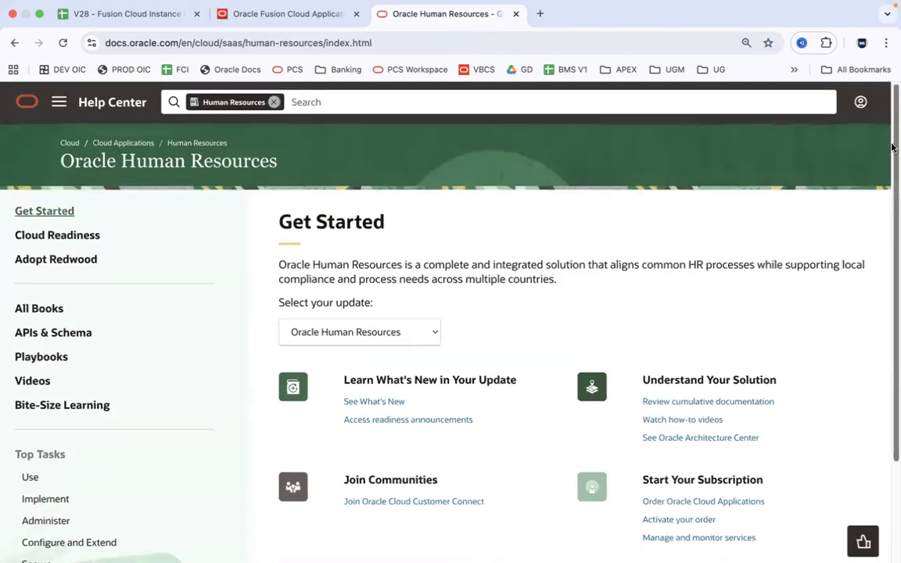
scroll(892, 220, "down", 3)
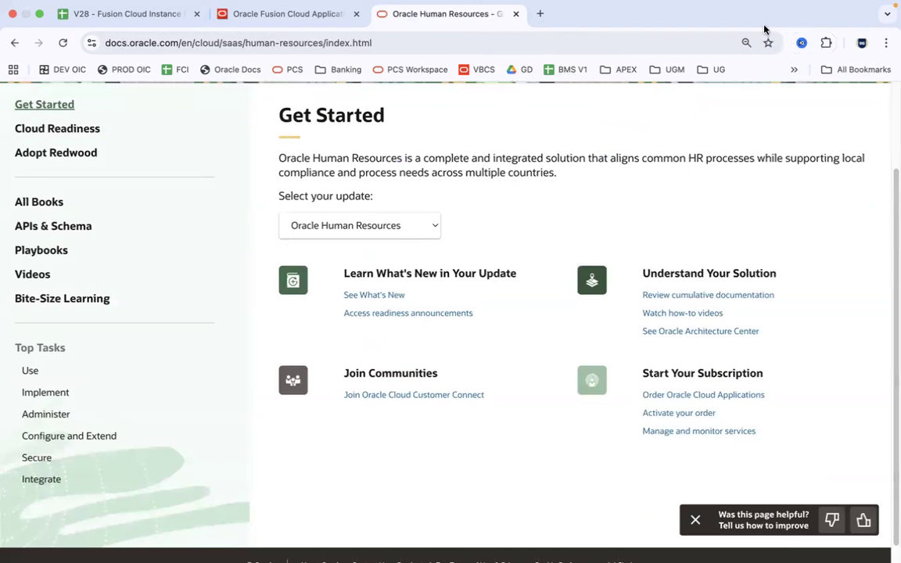
left_click(696, 522)
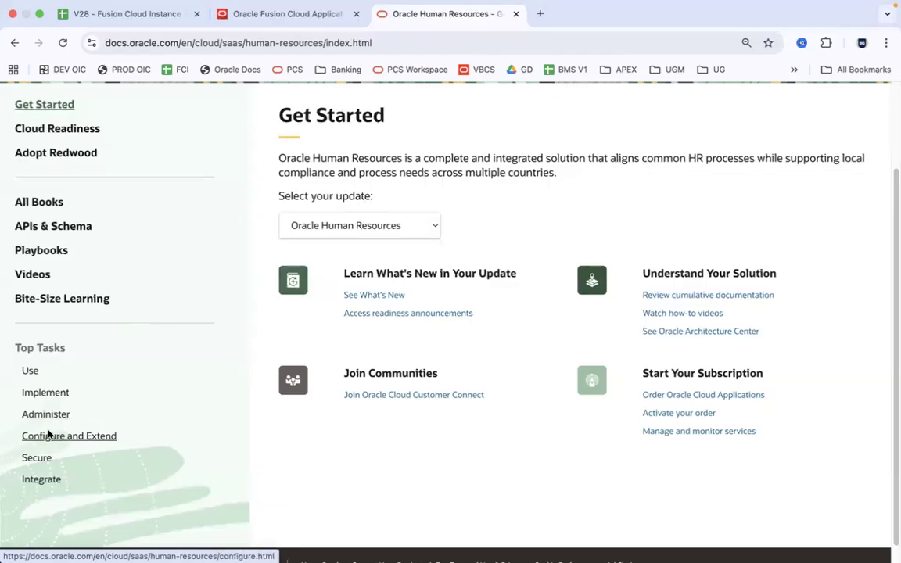
Open the Implement page for Oracle Human Resources from the Top Tasks sidebar
left_click(56, 394)
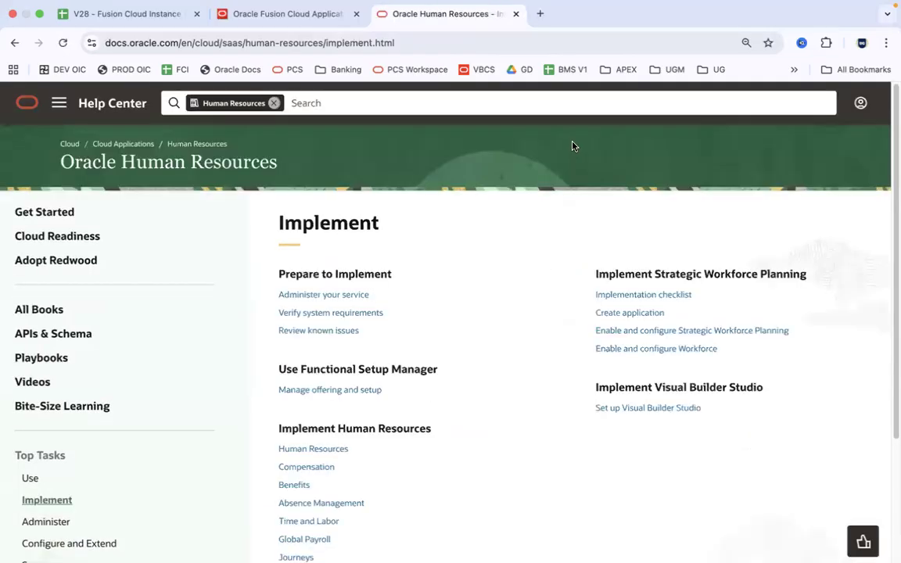
Open the Absence Management guide listed under Implement Human Resources on the Implement page
scroll(891, 297, "down", 4)
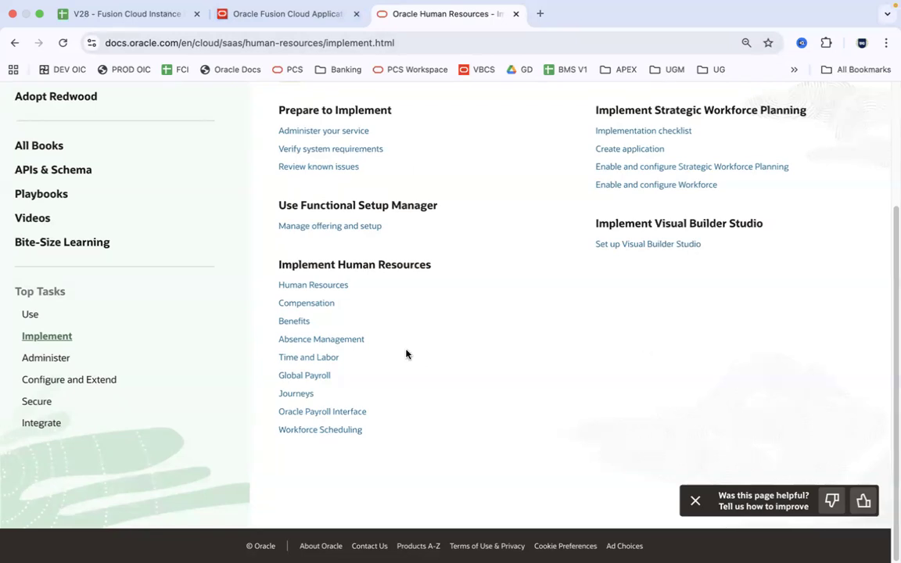
left_click(348, 343)
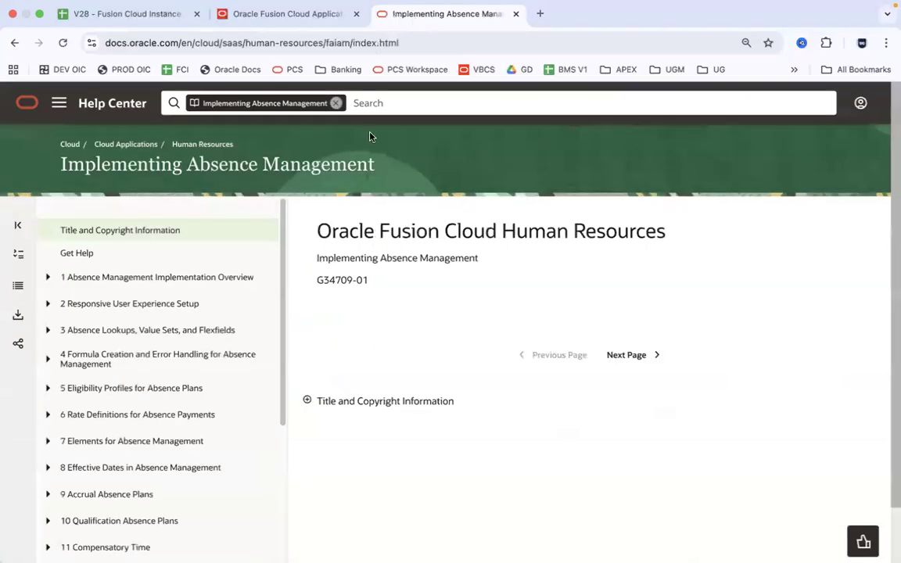
Expand 9 Accrual Absence Plans, open Options to Define Accrual Plans, and highlight the rules list
left_click_drag(282, 254, 292, 378)
left_click(145, 298)
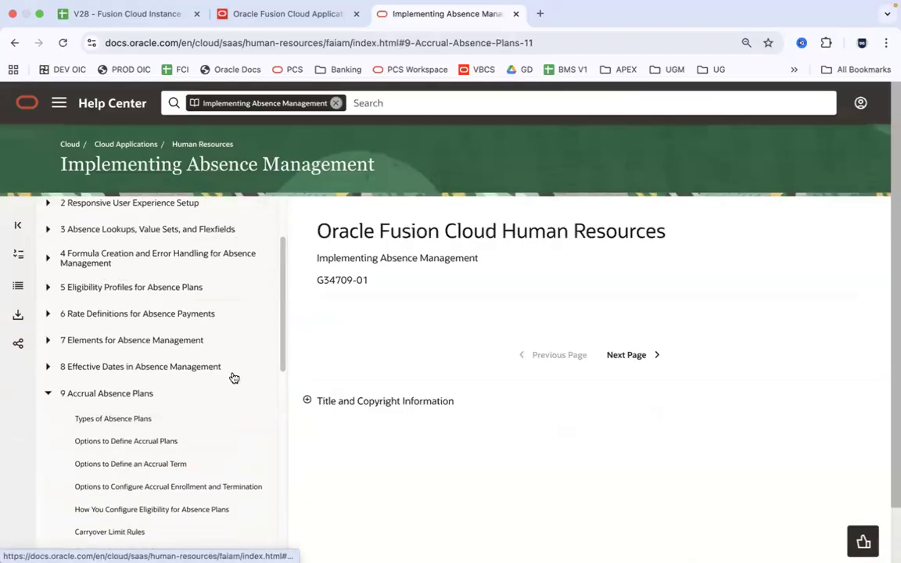
left_click(165, 441)
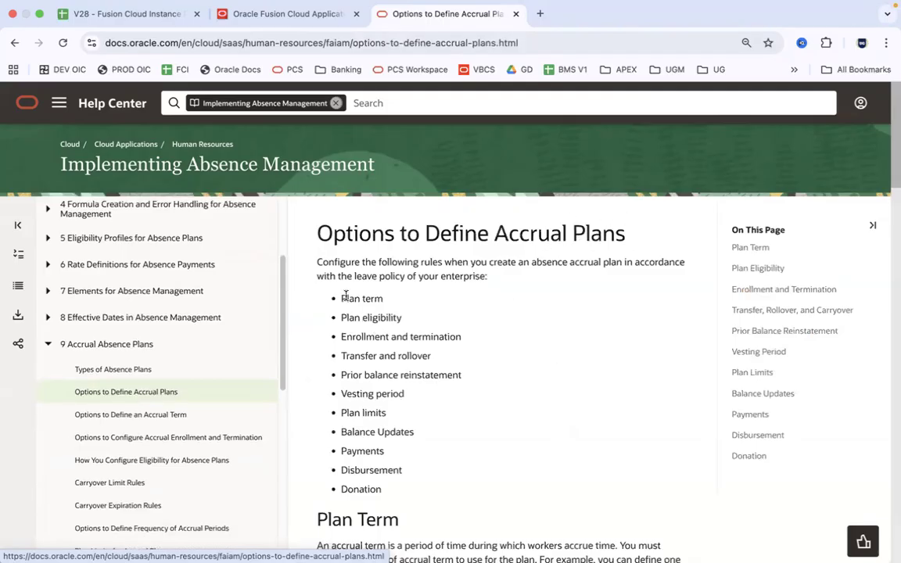
left_click_drag(338, 297, 434, 489)
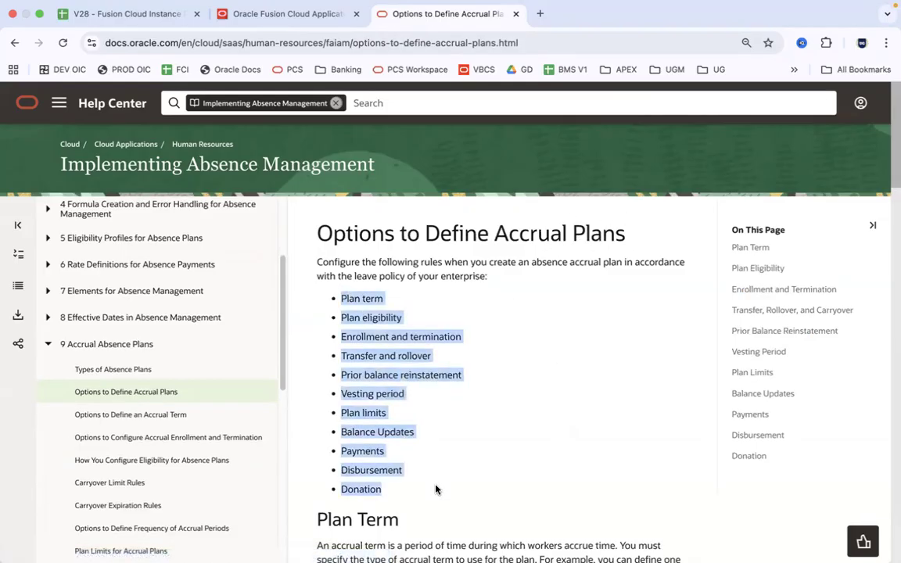
left_click(436, 490)
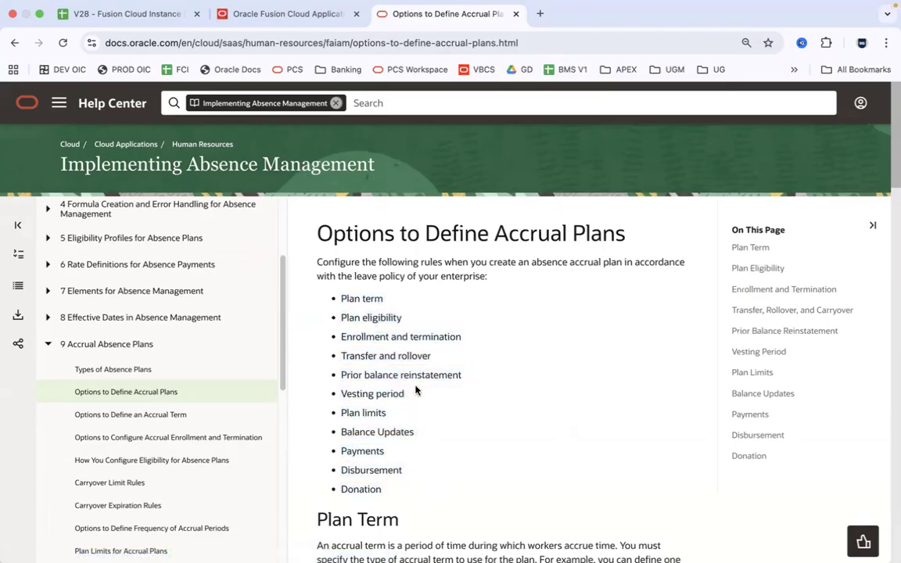
left_click_drag(342, 394, 415, 398)
Highlight the Vesting Period description, then return to the Oracle Fusion Cloud tab
left_click_drag(892, 138, 891, 416)
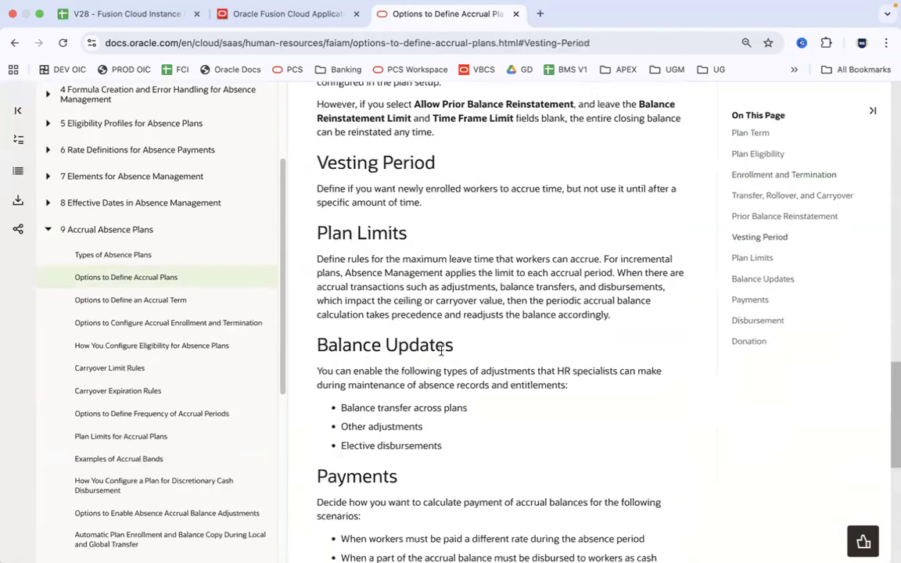
left_click_drag(316, 189, 424, 207)
left_click(420, 163)
left_click(288, 13)
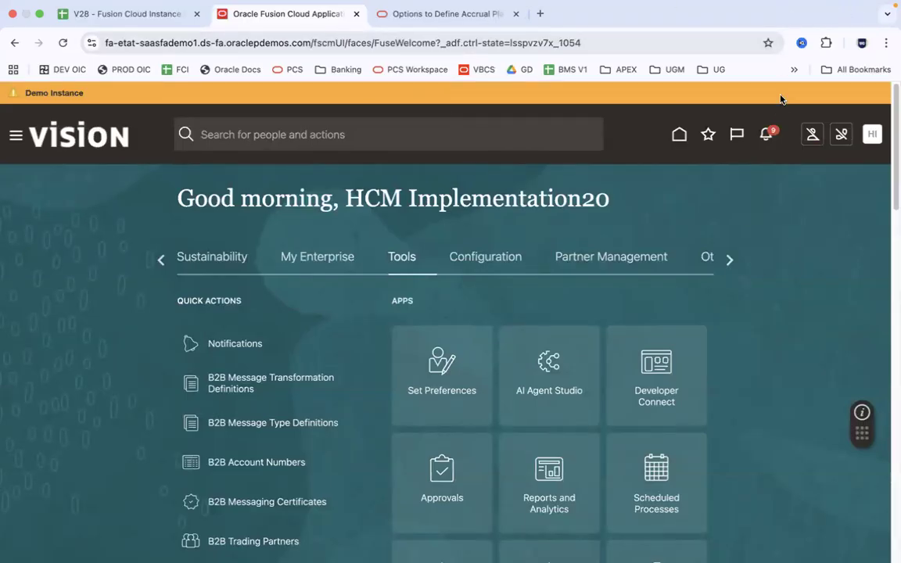
Close the Options to Define Accrual Plans documentation tab and return to the Fusion home page
left_click(458, 22)
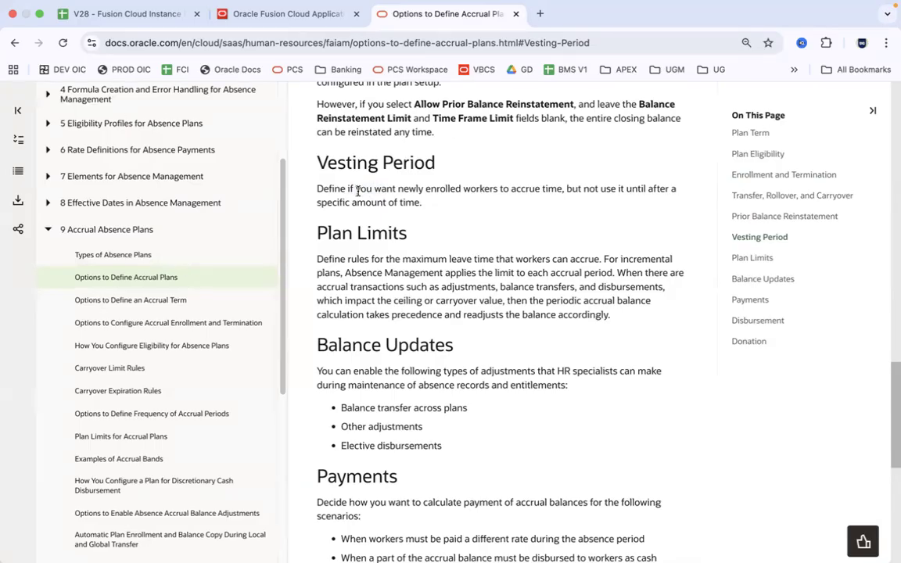
left_click(298, 11)
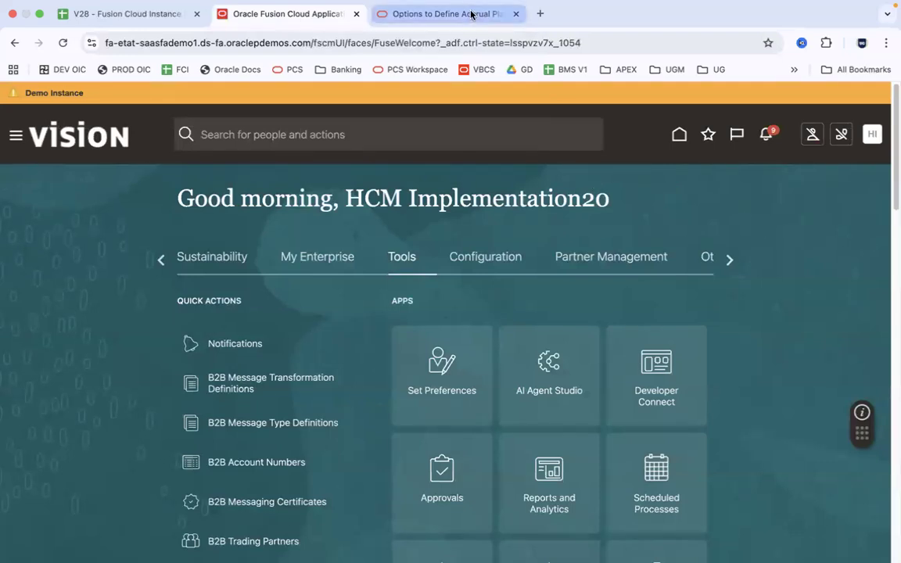
left_click(516, 13)
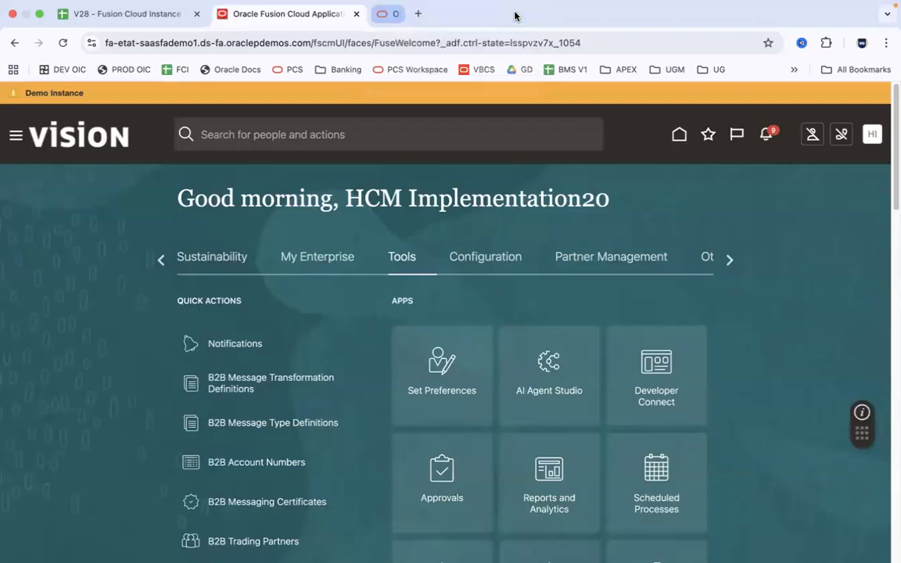
Go to Setup and Maintenance from the Settings and Actions menu under the HI avatar
left_click(873, 135)
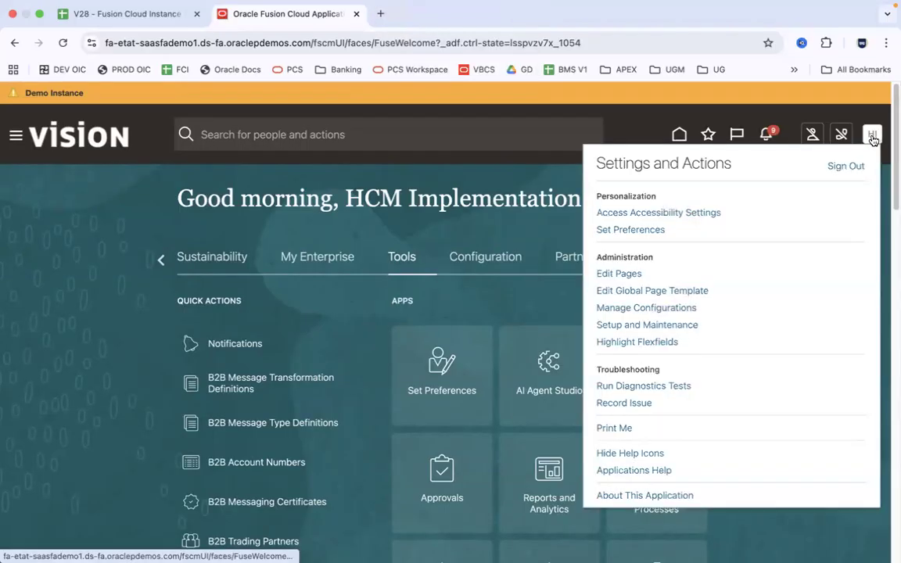
left_click_drag(597, 256, 699, 341)
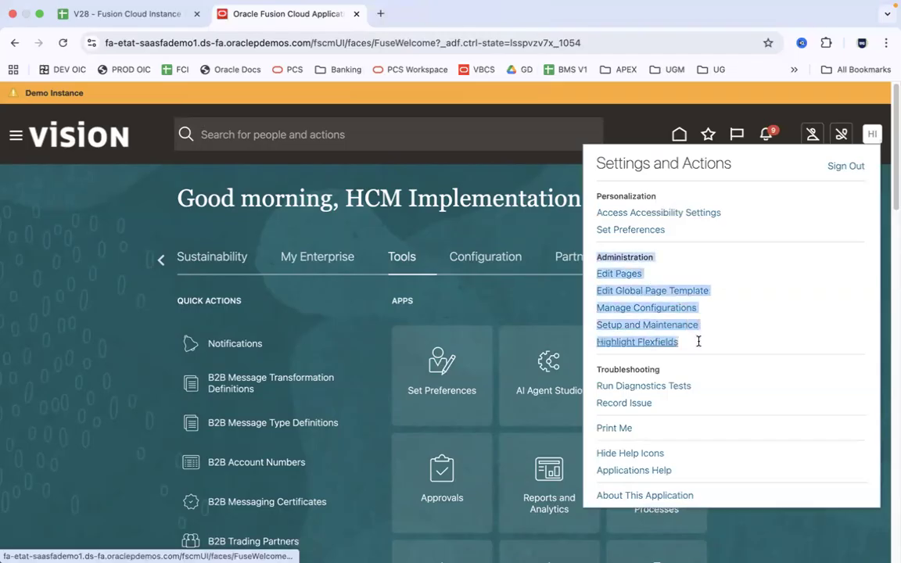
left_click(670, 251)
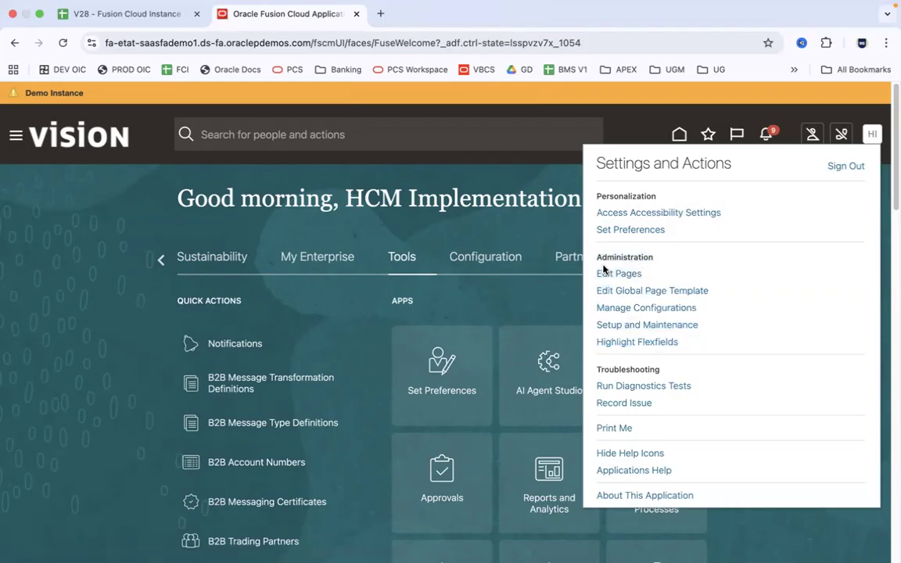
left_click(638, 329)
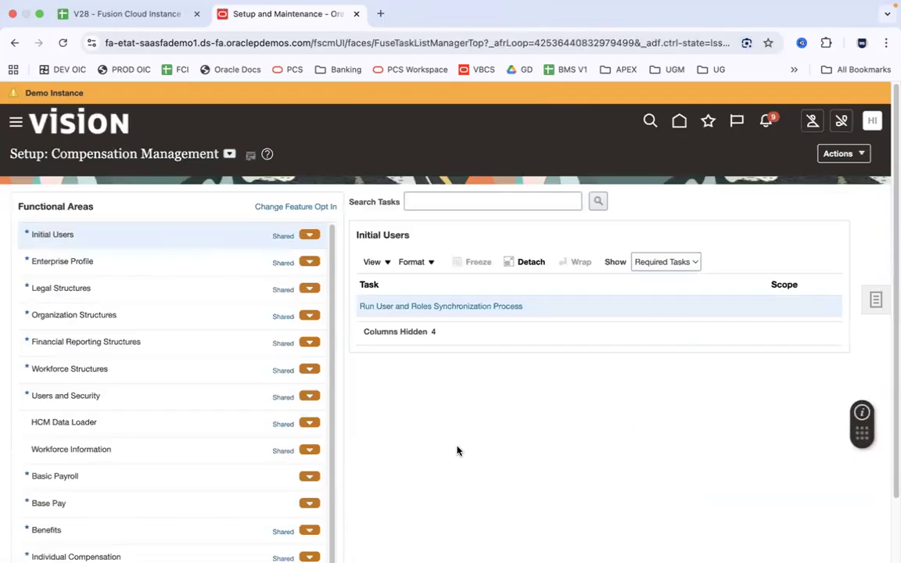
Once Setup: Compensation Management has loaded, switch to the Excel notes
key("super+Tab")
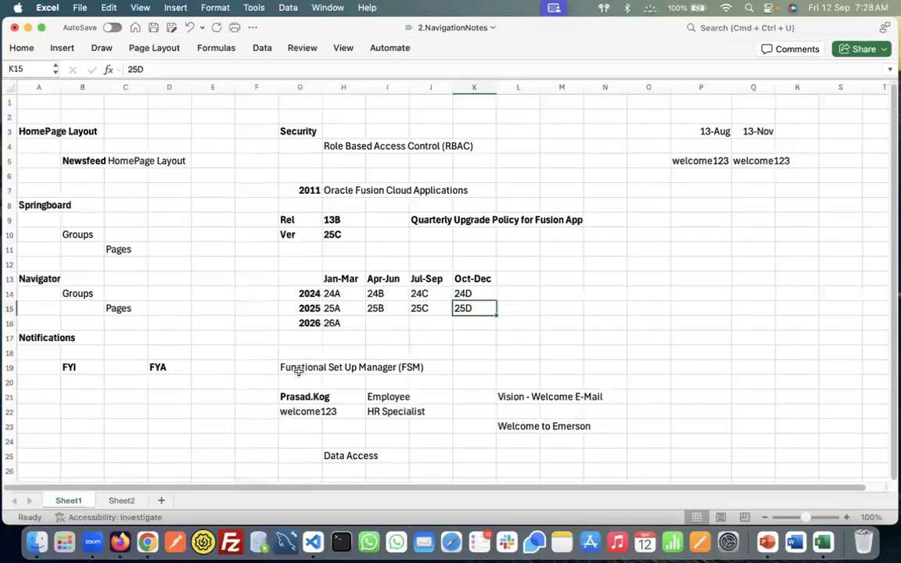
Review the 'Functional Set Up Manager (FSM)' text of cell G19 in the formula bar
left_click(298, 367)
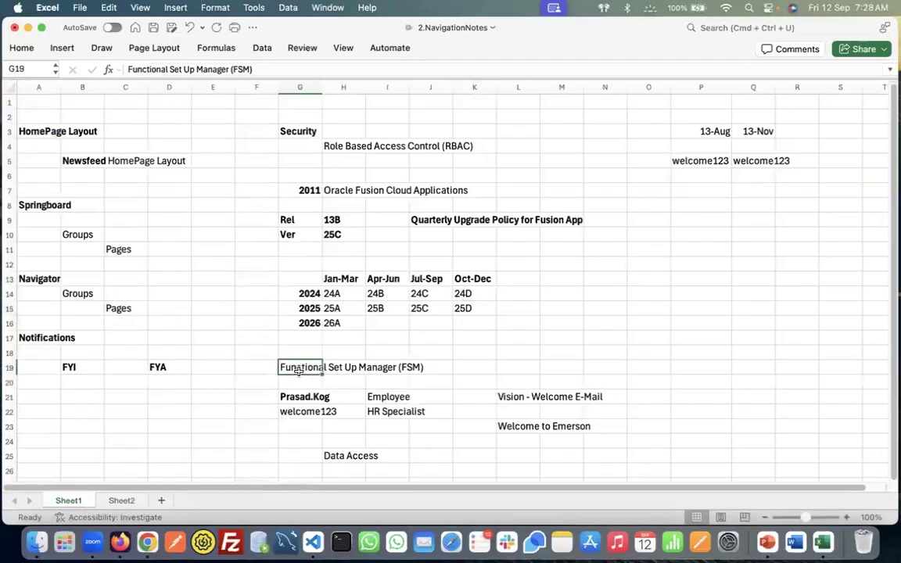
left_click(238, 70)
key("ctrl+Right")
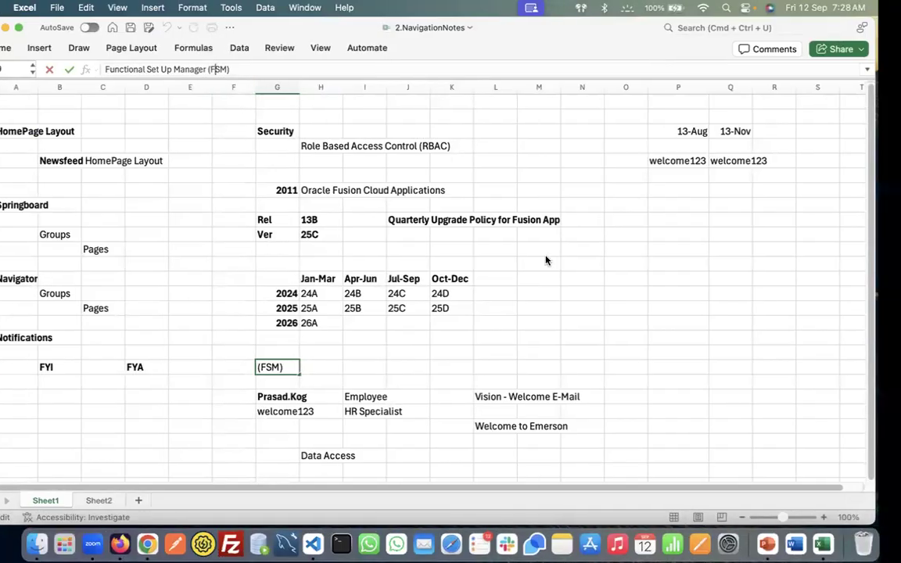
key("ctrl+Left")
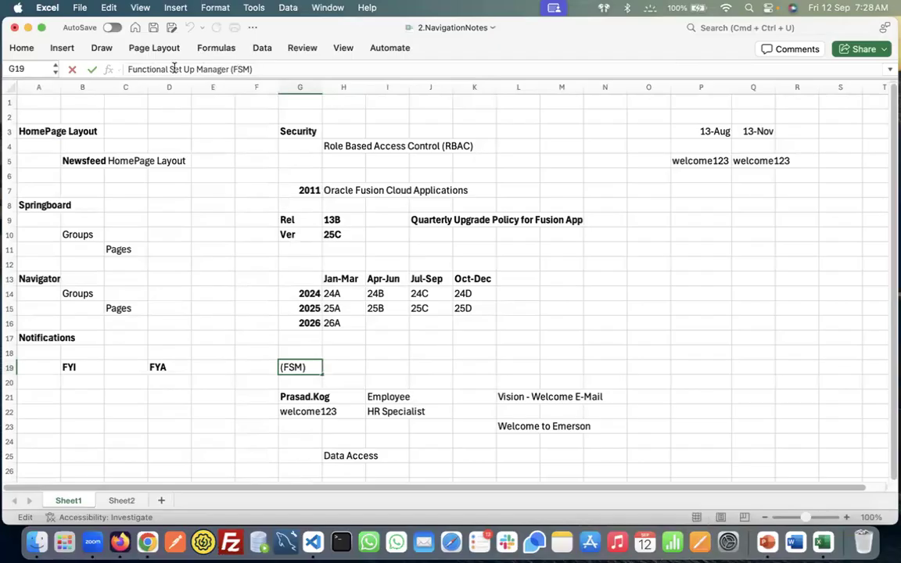
left_click(157, 69)
left_click(209, 68)
left_click(187, 69)
key("ctrl+Right")
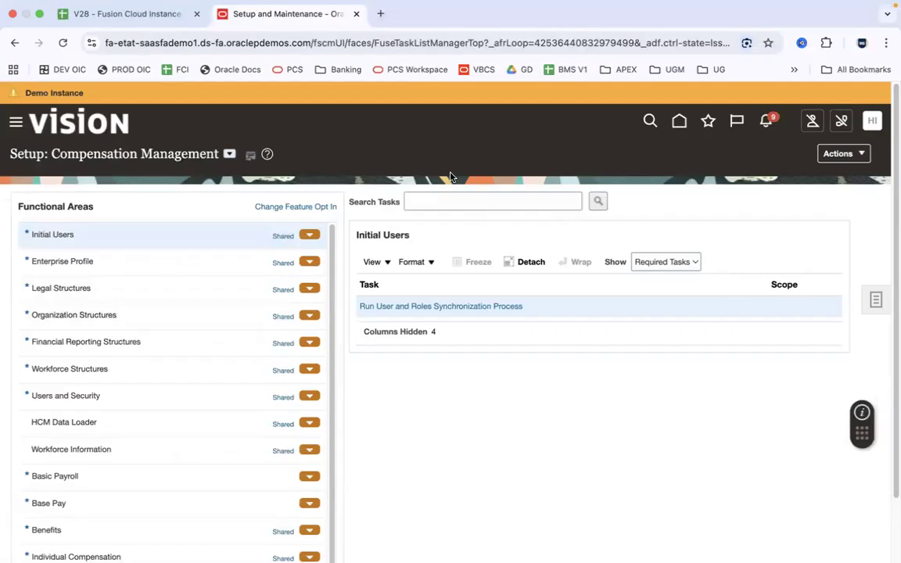
Switch the setup offering from Compensation Management to Workforce Deployment
left_click(229, 154)
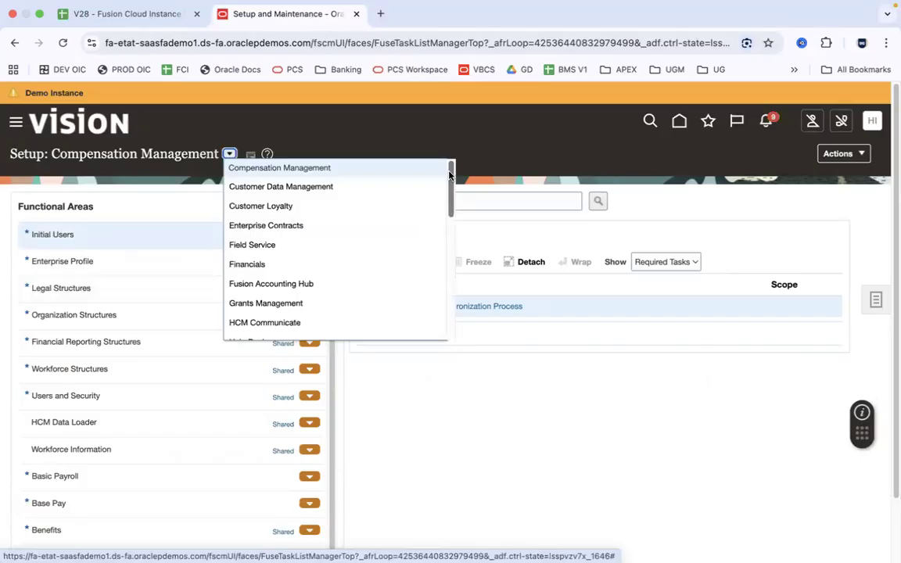
left_click_drag(450, 173, 467, 317)
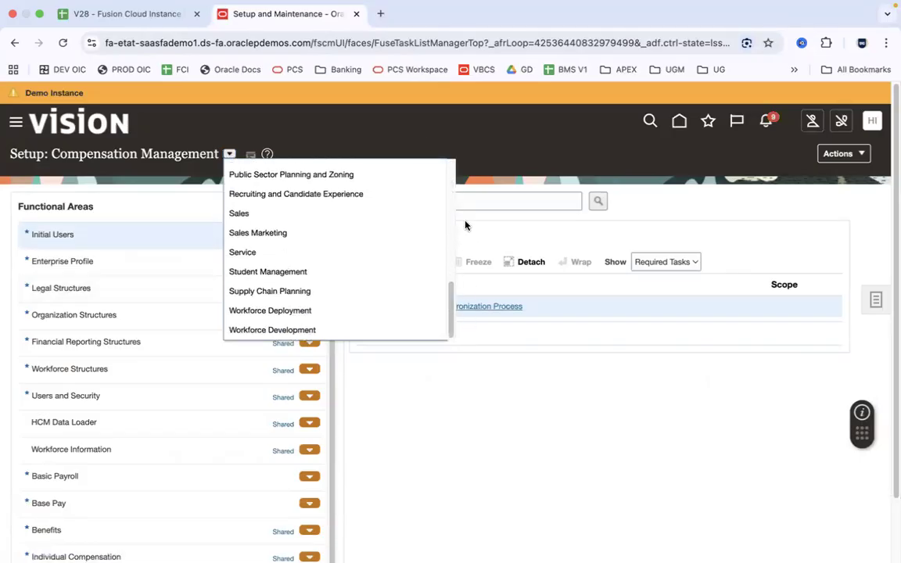
left_click(286, 312)
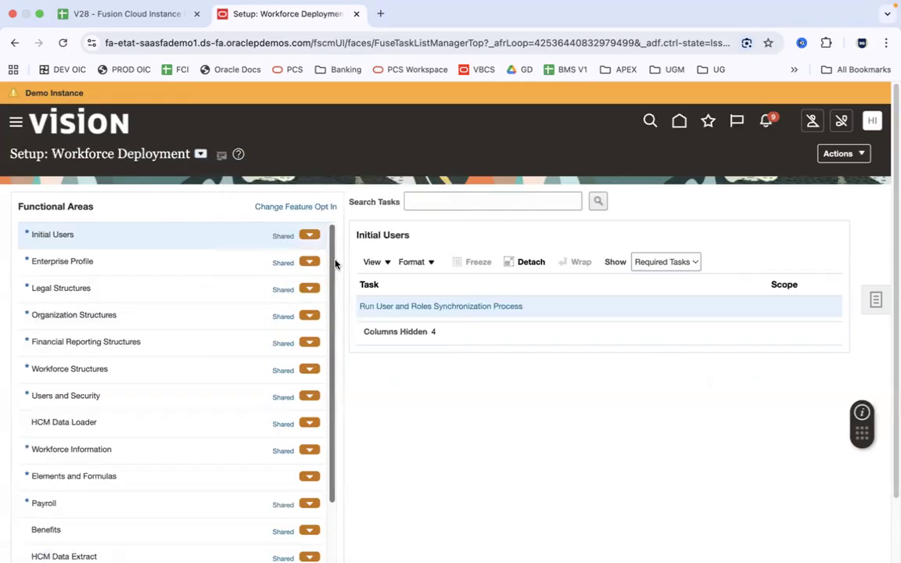
List the Payroll functional area's tasks, then bring up the 2.Oracle Fusion HCM folder in Finder
scroll(331, 333, "down", 2)
scroll(332, 333, "down", 1)
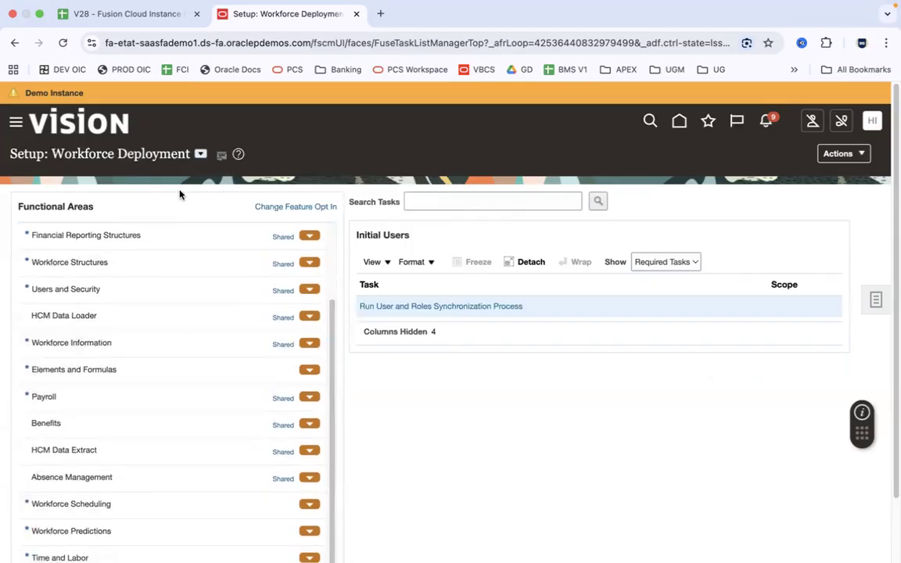
left_click(169, 396)
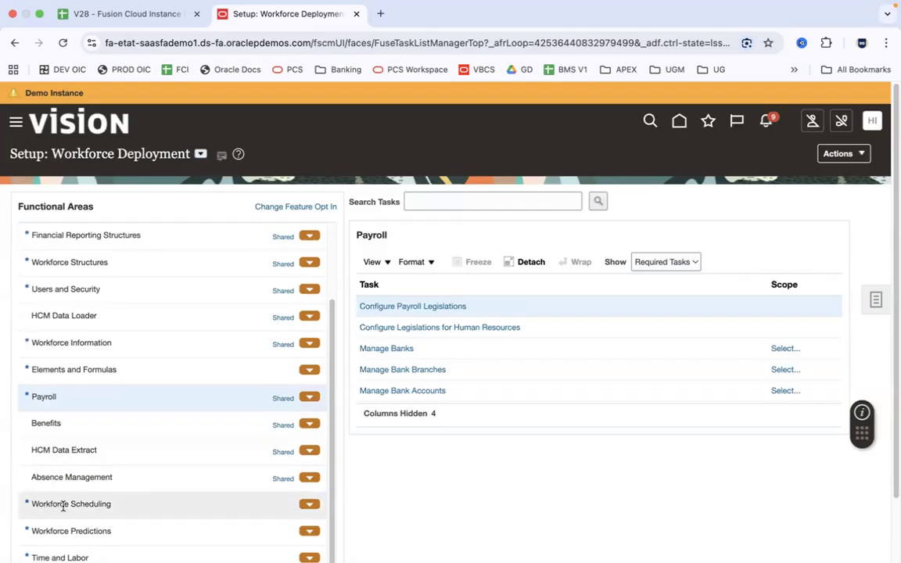
key("super+Tab")
key("super+Tab")
scroll(492, 299, "up", 5)
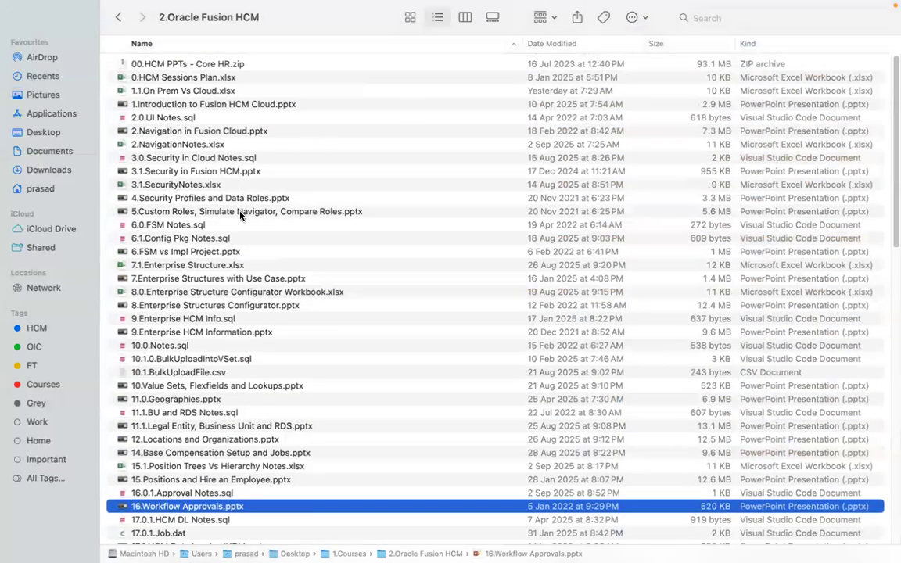
Open the 6.FSM vs Impl Project.pptx presentation from the course folder
left_click(240, 214)
left_click(224, 253)
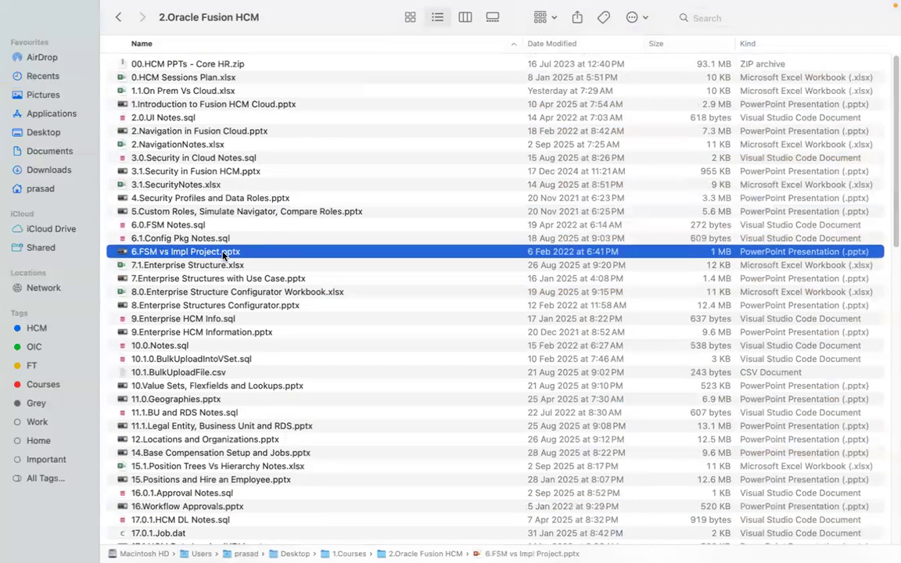
double_click(224, 254)
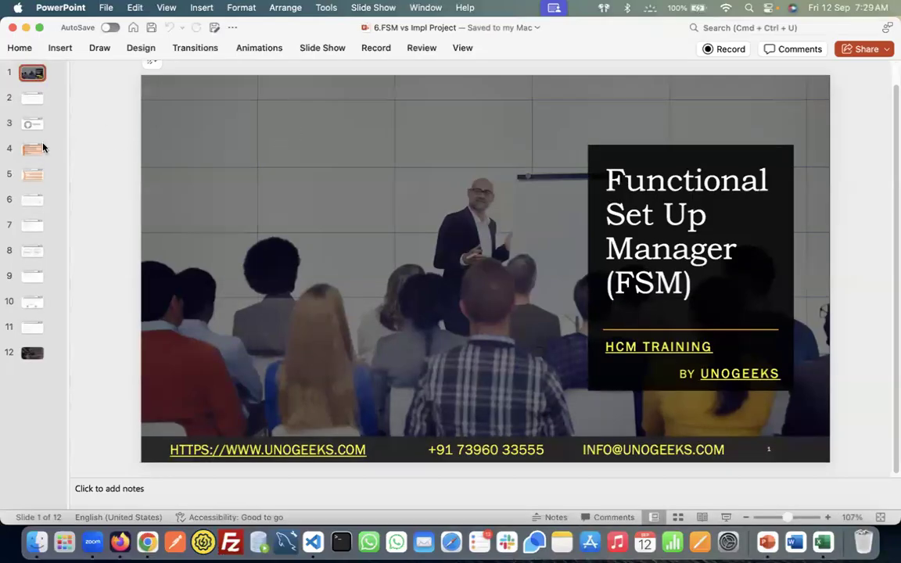
Browse the slides to What is FSM, then return to the Workforce Deployment setup page
left_click(32, 106)
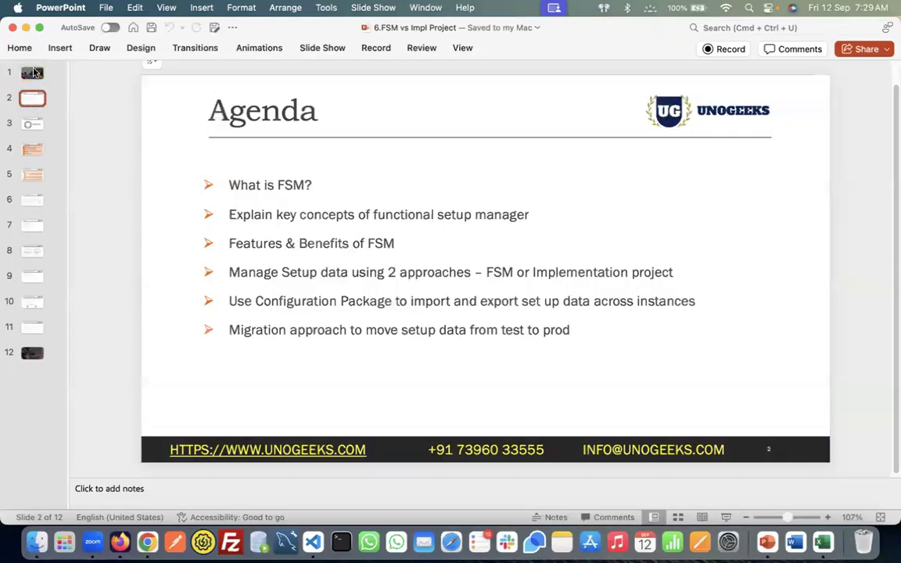
left_click(32, 69)
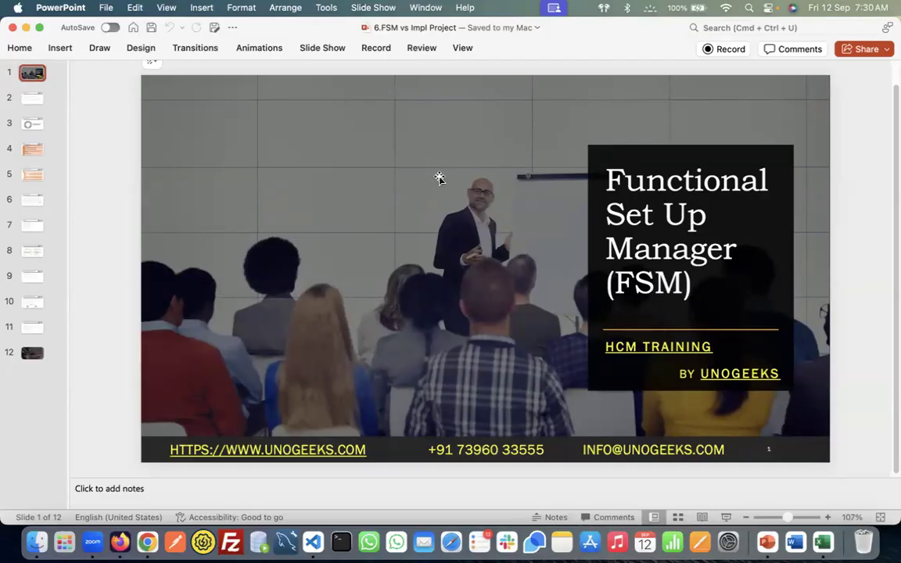
left_click(28, 123)
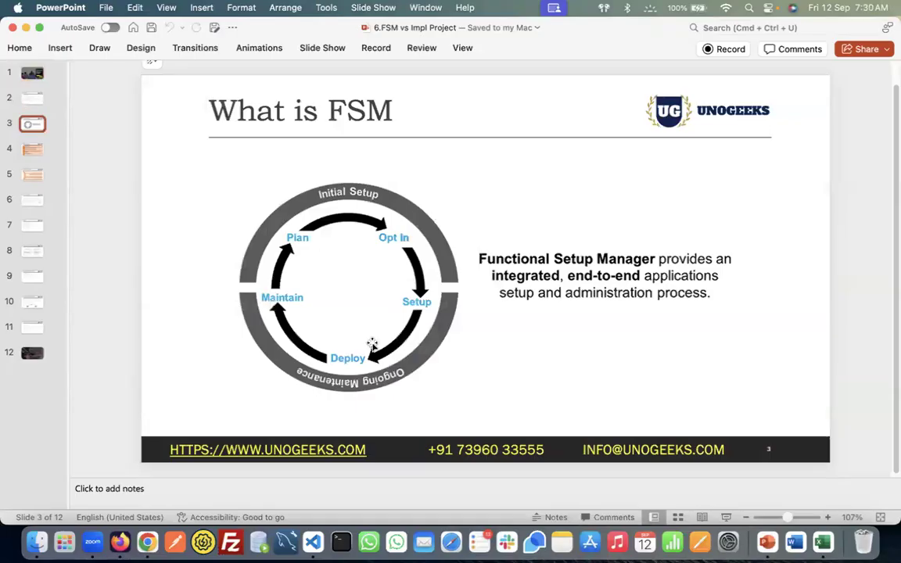
key("super+Tab")
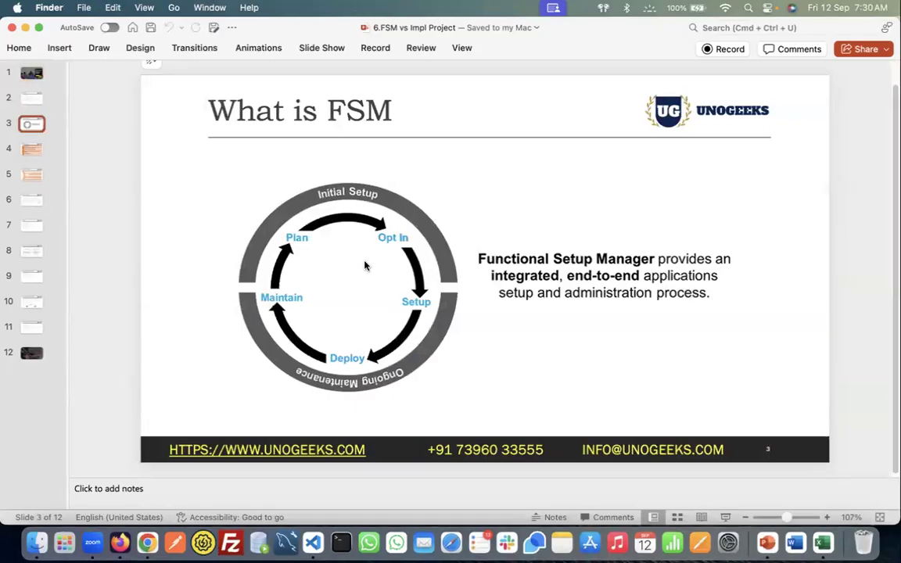
key("super+Tab")
key("super+Tab")
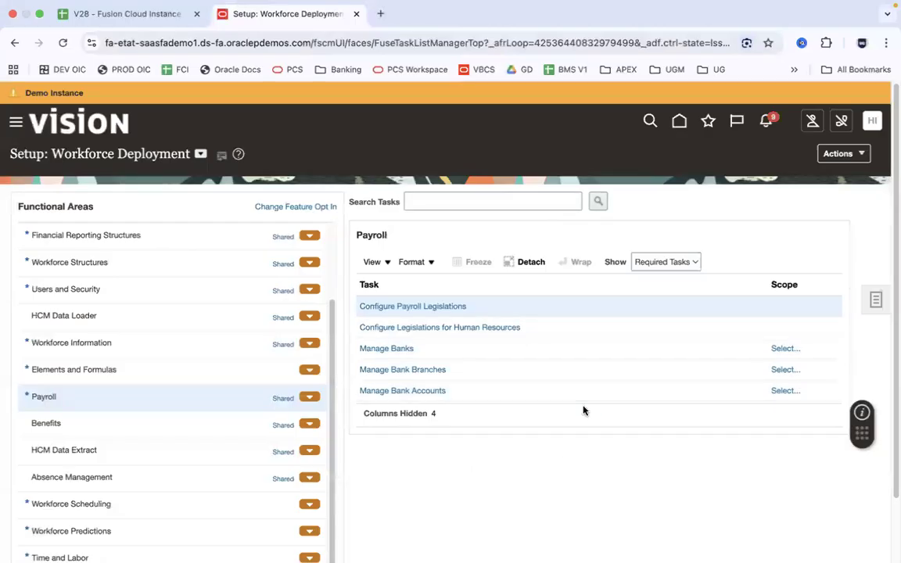
Go to the Fusion home page, commit the FSM note in Excel cell G19, and switch back
left_click(680, 121)
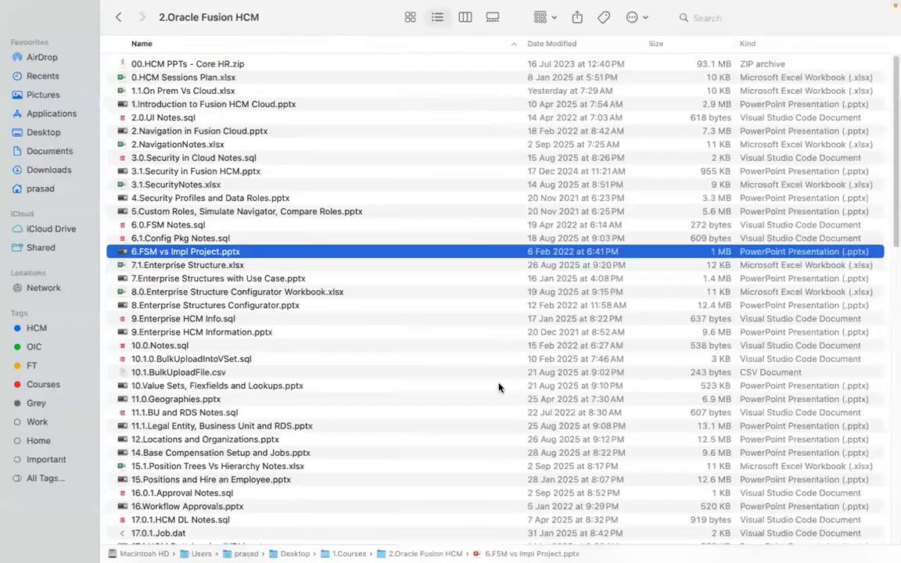
key("super+Tab")
key("super+Tab")
key("super+Tab")
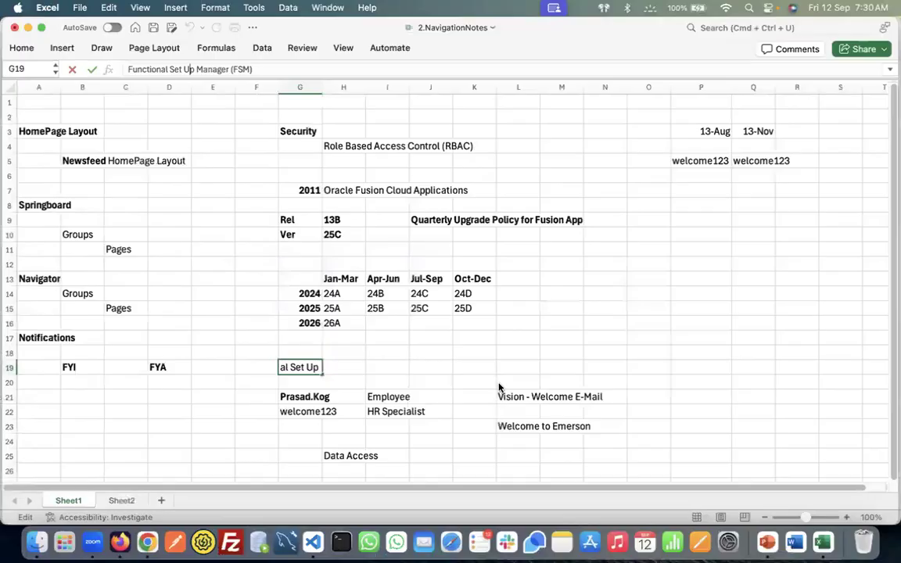
left_click(315, 395)
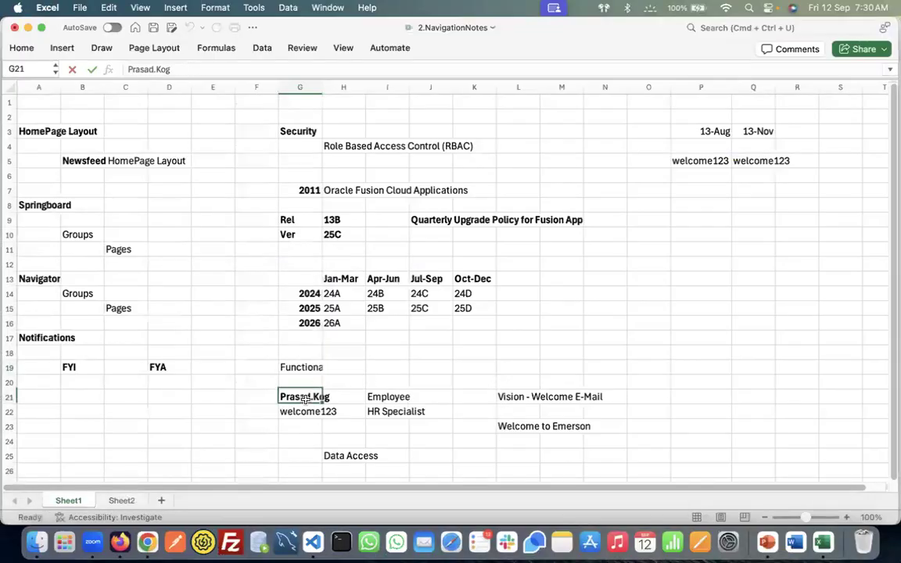
left_click(311, 365)
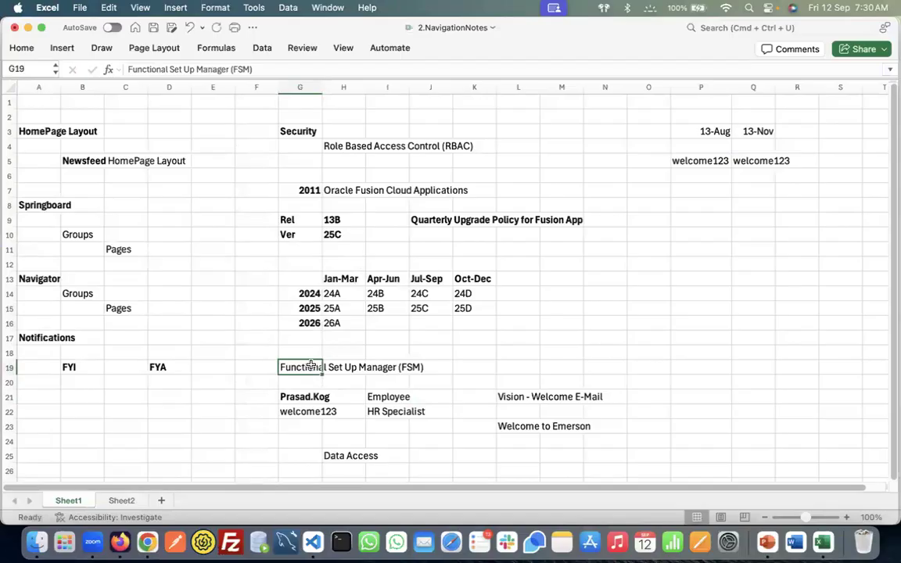
key("super+Tab")
key("super+Tab")
key("super+Tab")
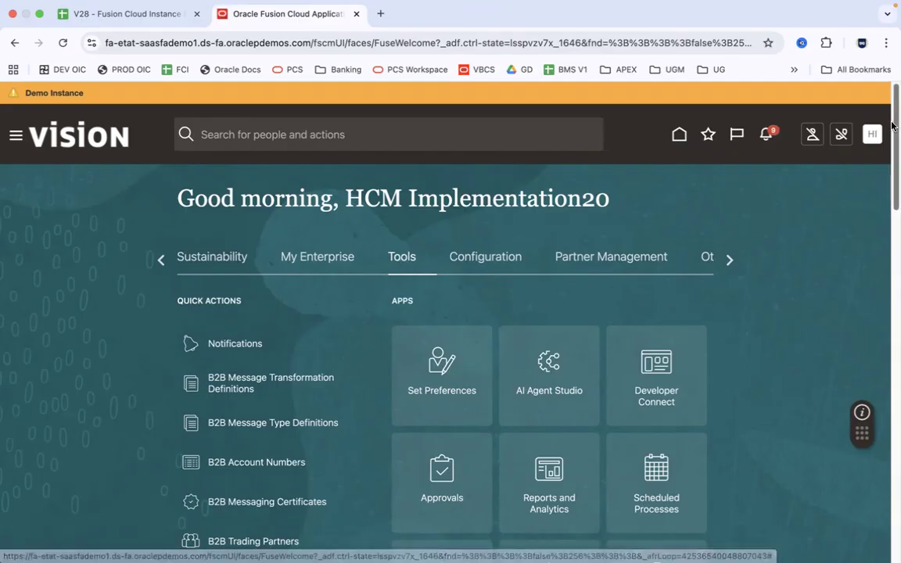
In Security Console Users, search for the new user's first name to confirm no account exists
scroll(868, 203, "down", 5)
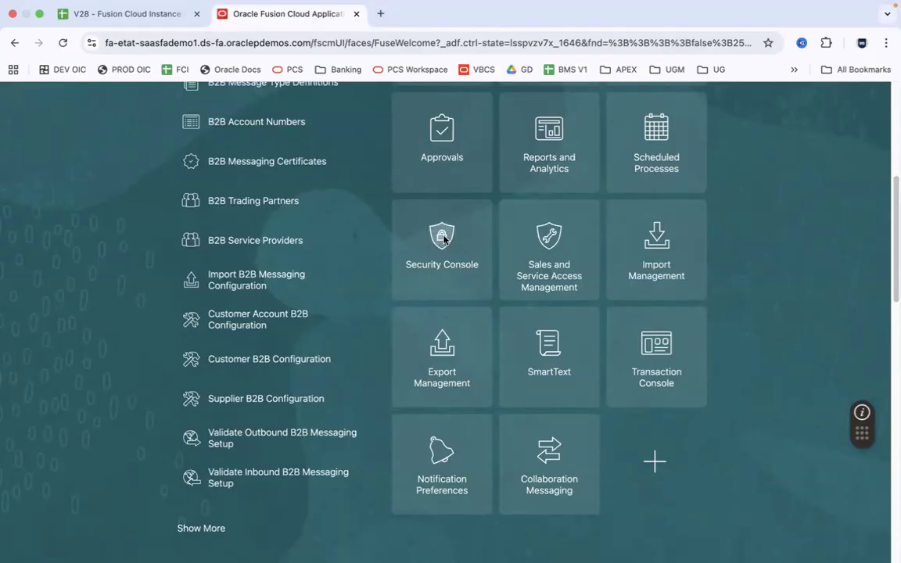
left_click(443, 243)
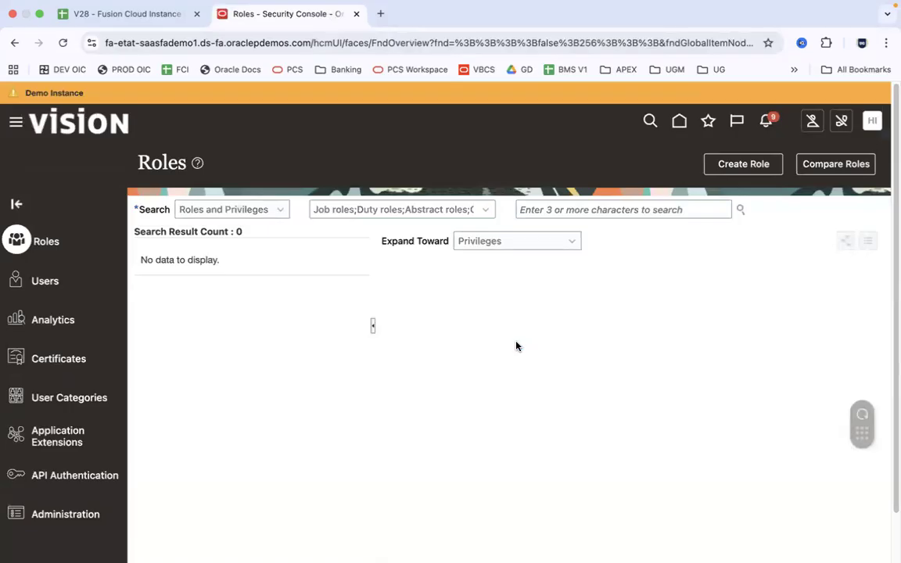
left_click(46, 288)
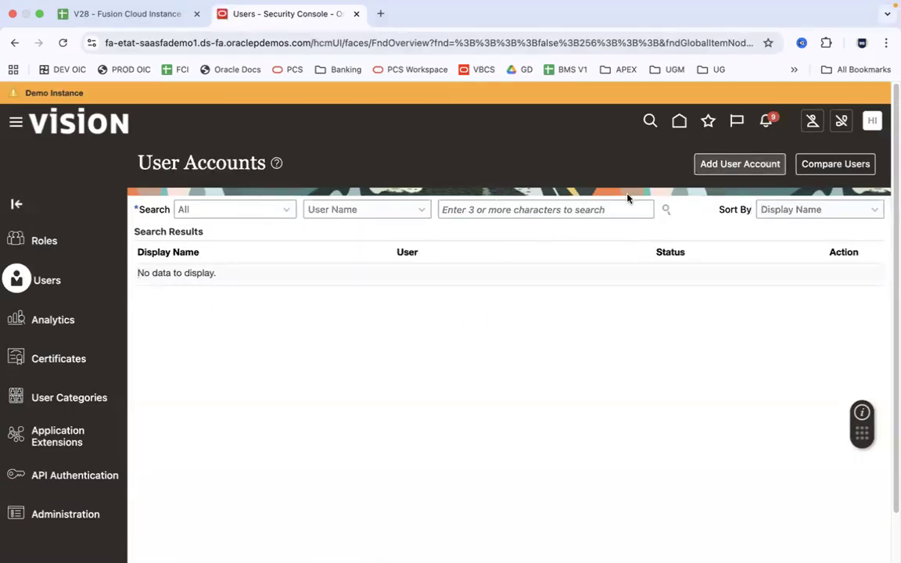
left_click(553, 209)
type("Prasad")
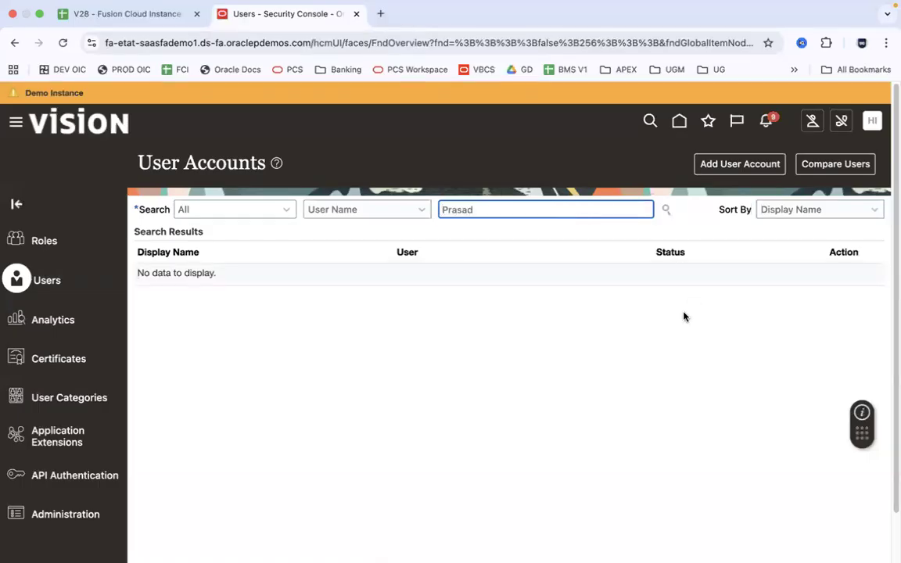
left_click(666, 209)
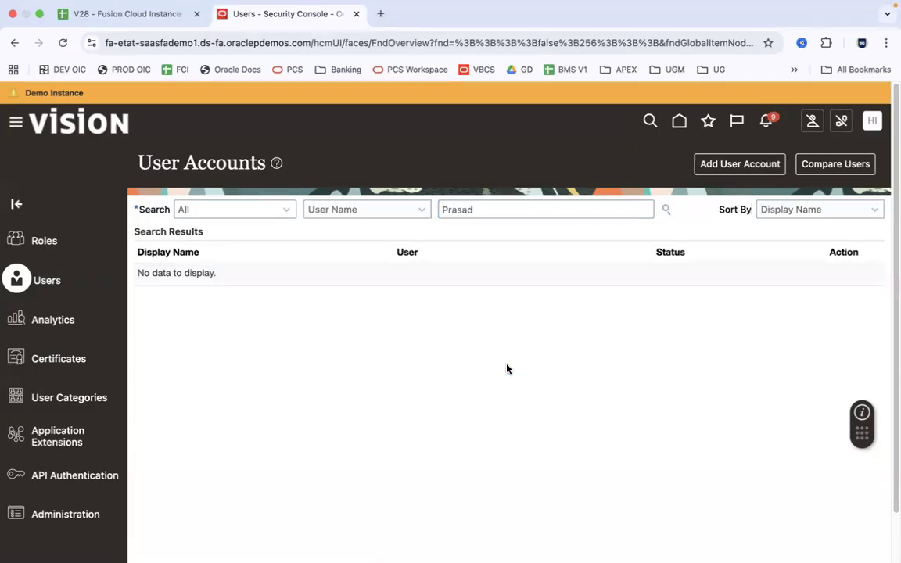
Clear the search box and start a new Add User Account form, then switch to Excel
left_click(458, 209)
double_click(459, 209)
key("BackSpace")
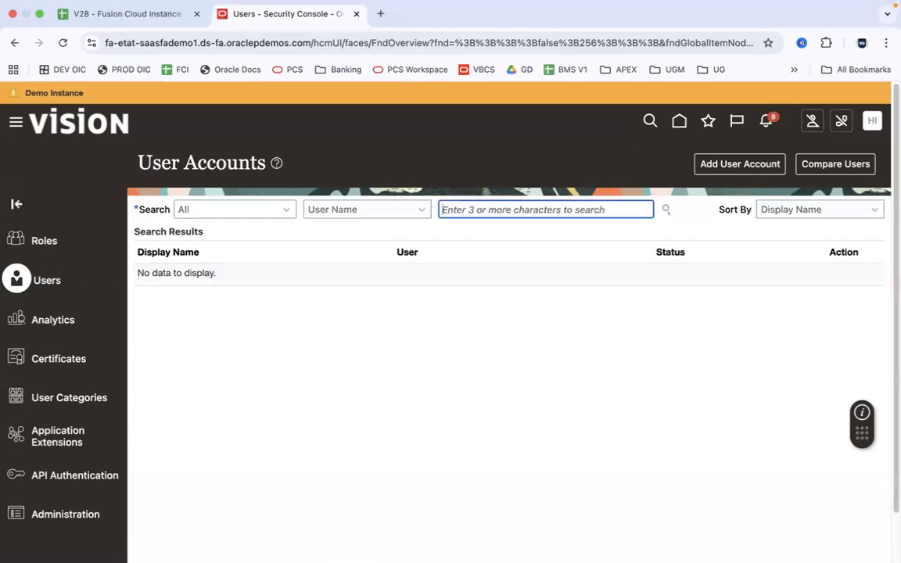
left_click(740, 166)
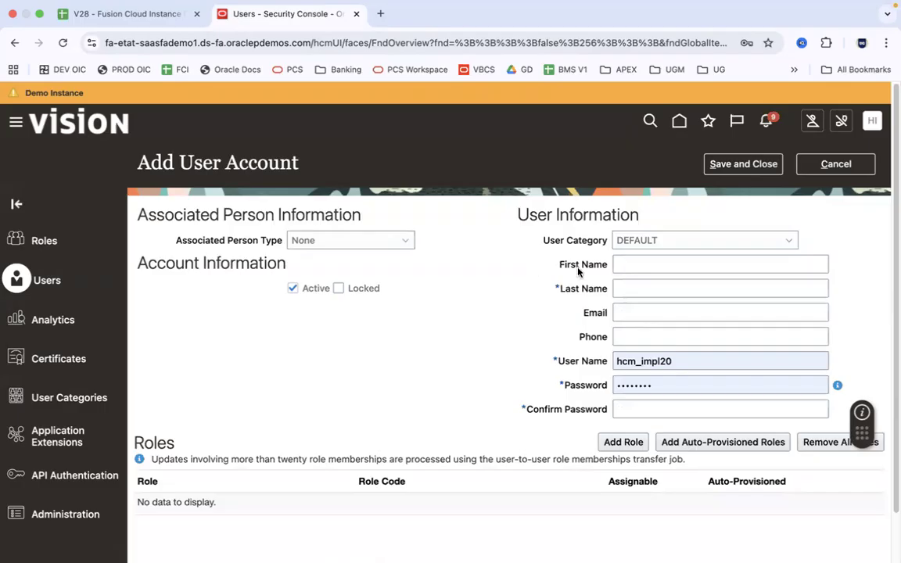
key("super+Tab")
key("super+Tab")
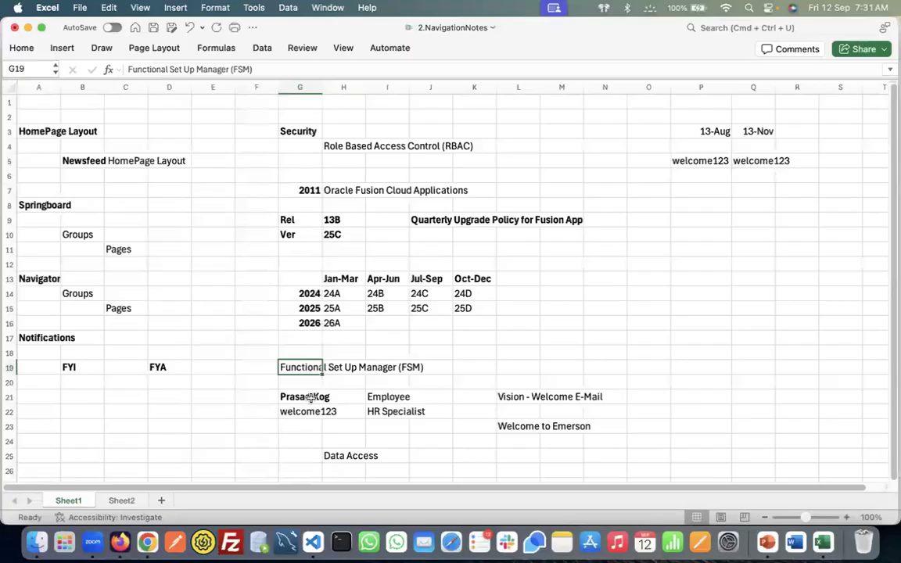
Check the user name in G21, Employee in I21 and HR Specialist in I22, then return to the form
left_click(312, 398)
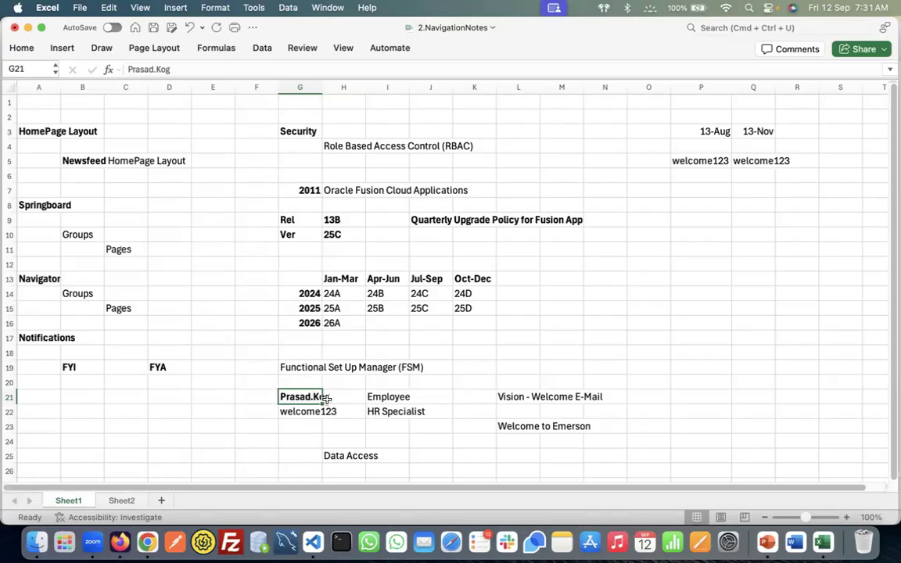
left_click(391, 412)
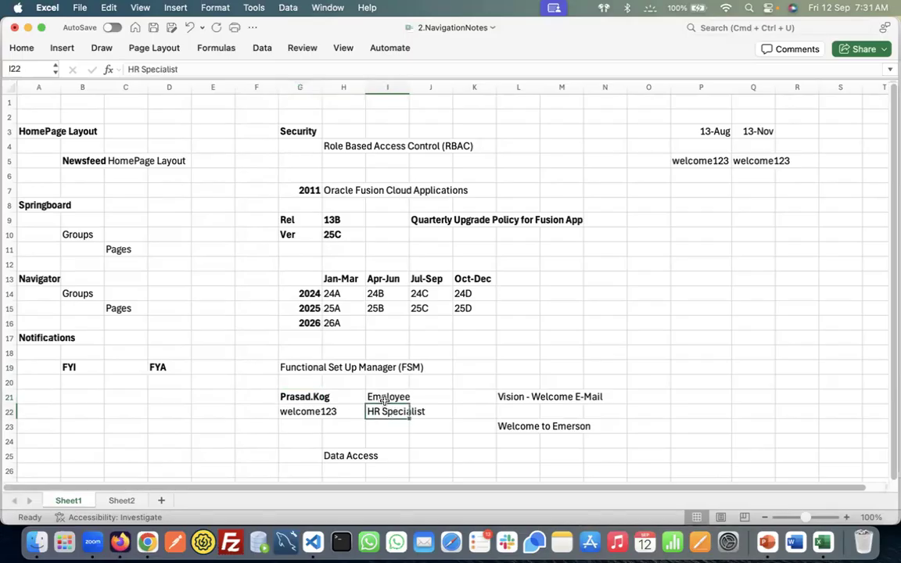
left_click(377, 396)
left_click(314, 397)
left_click(382, 396)
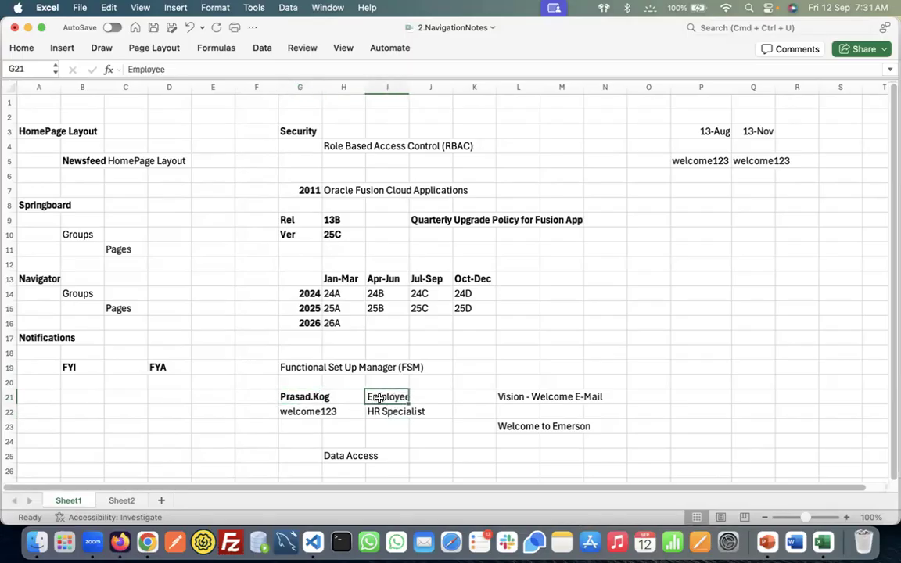
left_click(374, 410)
left_click(304, 397)
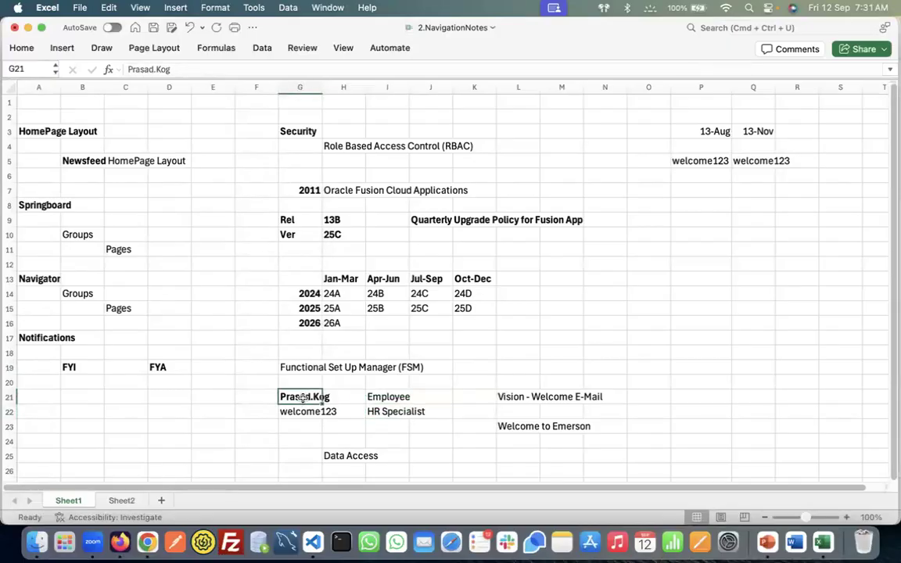
key("super+Tab")
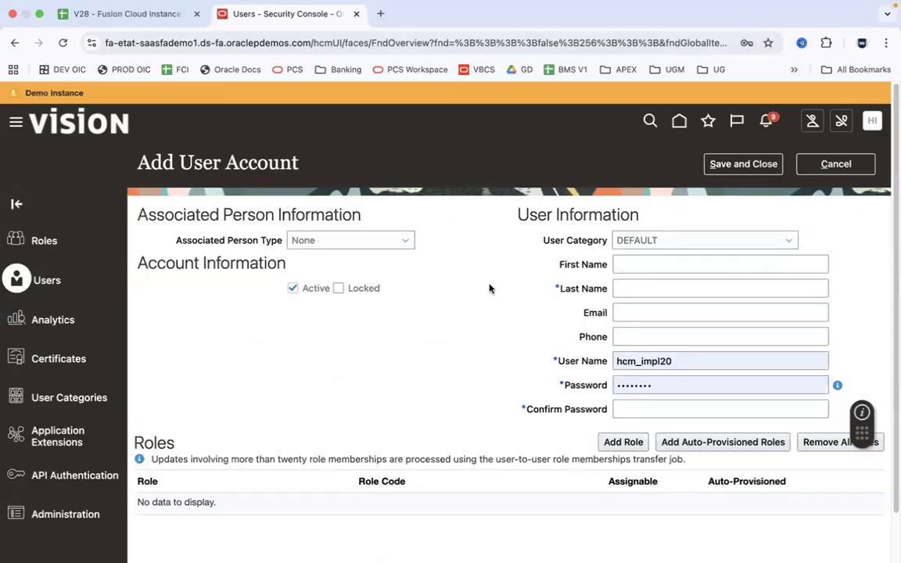
Enter the new user's first and last names so the user name auto-fills
left_click(645, 260)
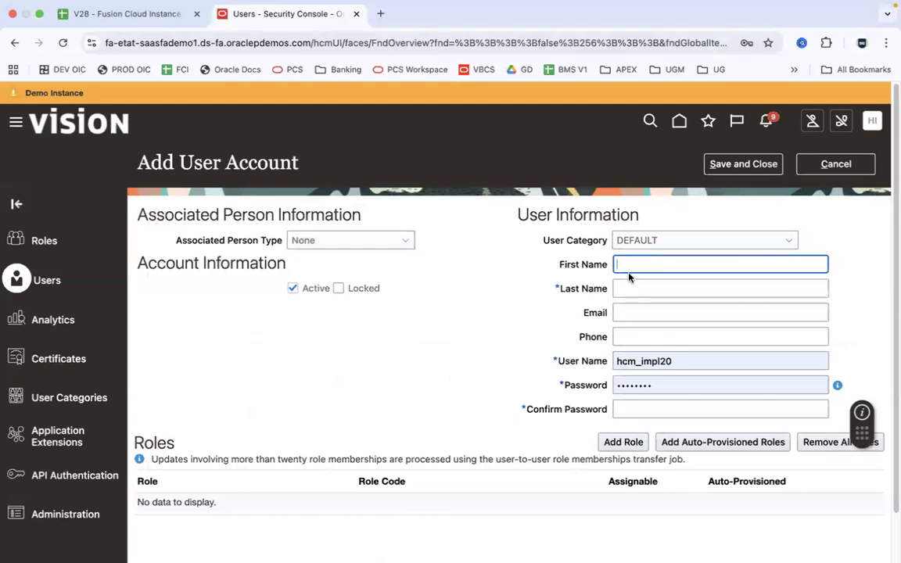
type("Prasad")
key("Tab")
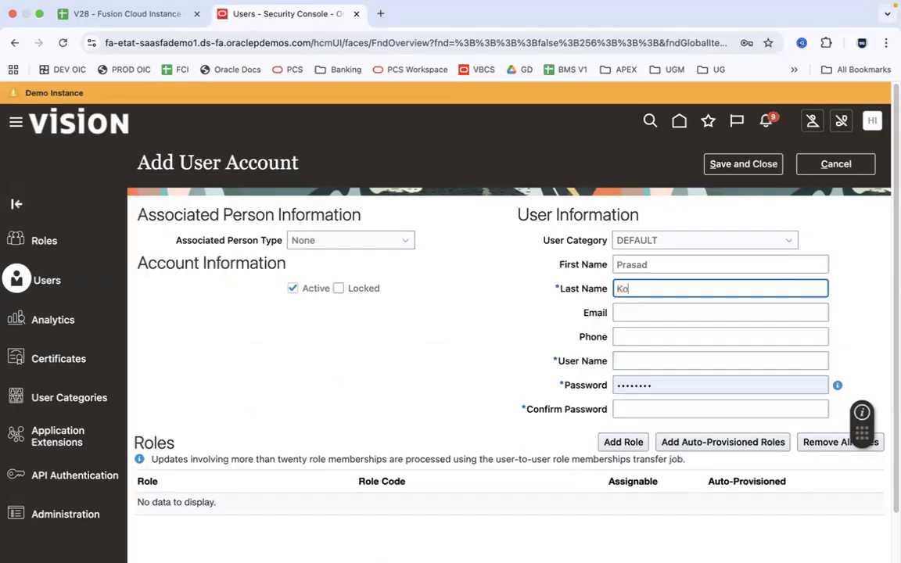
key("Tab")
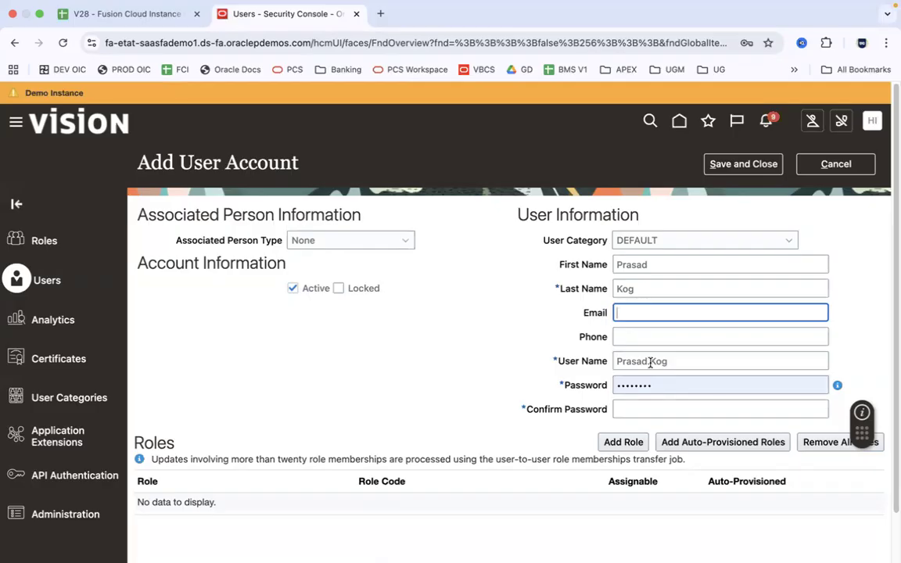
Load the Fusion home page in a new browser tab, then return to the Add User Account form
left_click(381, 29)
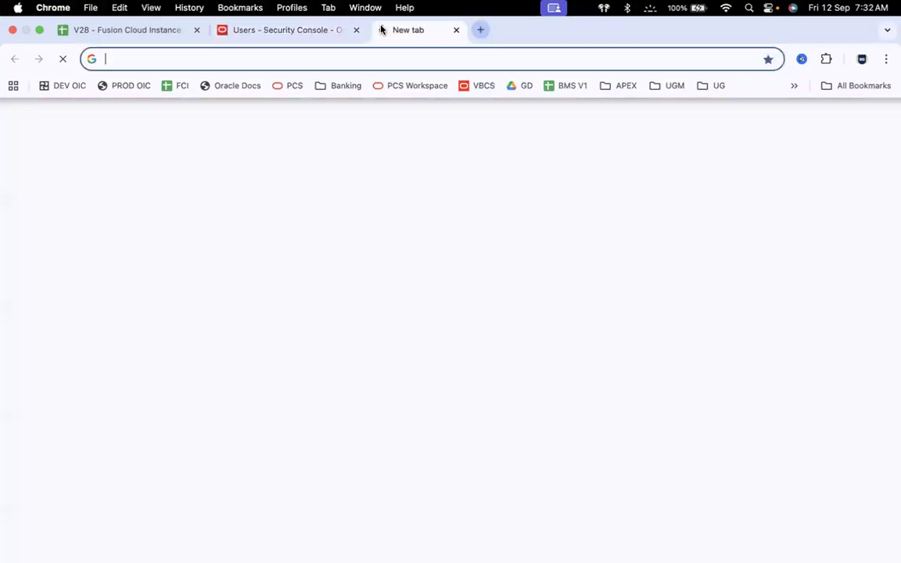
type("etat")
key("Return")
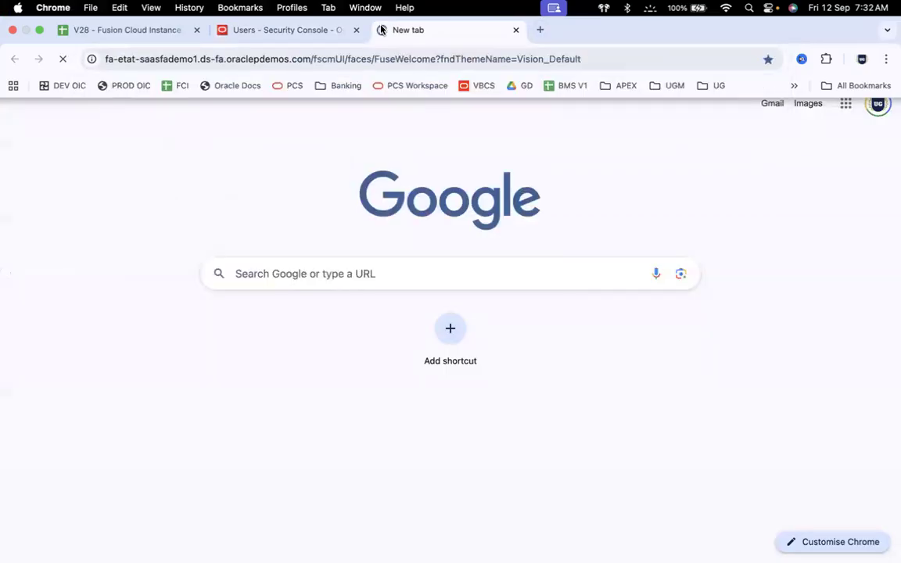
left_click(283, 22)
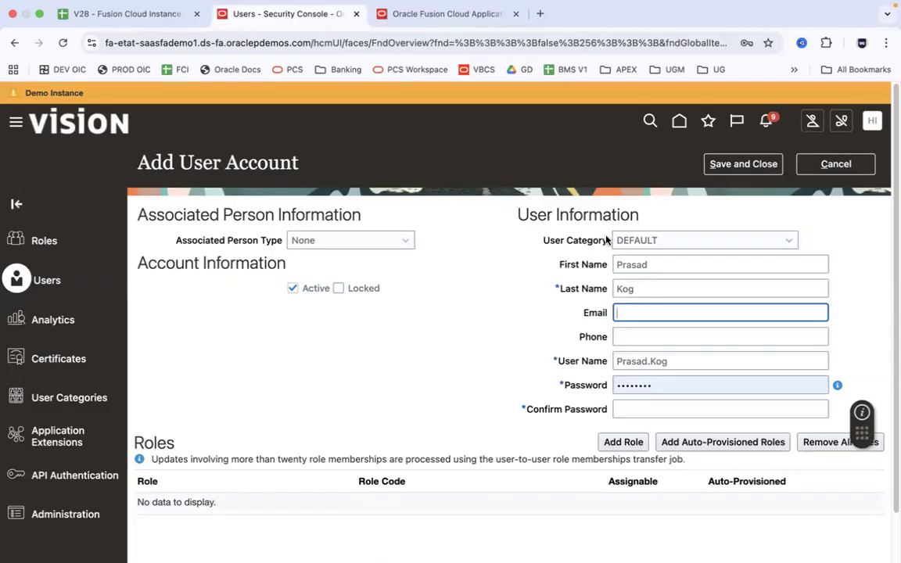
From the Fusion home page, open the Security Console and show its User Categories list
left_click(458, 14)
left_click(262, 15)
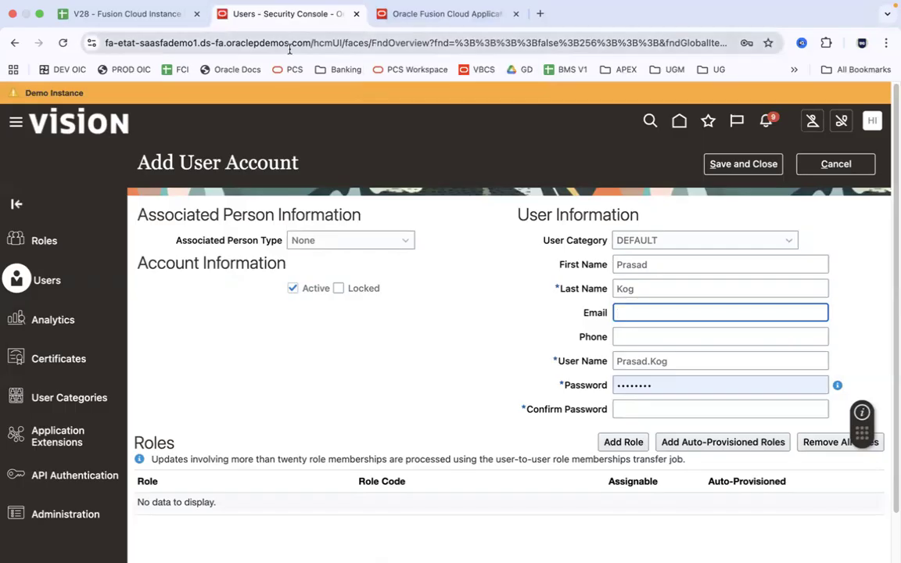
left_click(420, 19)
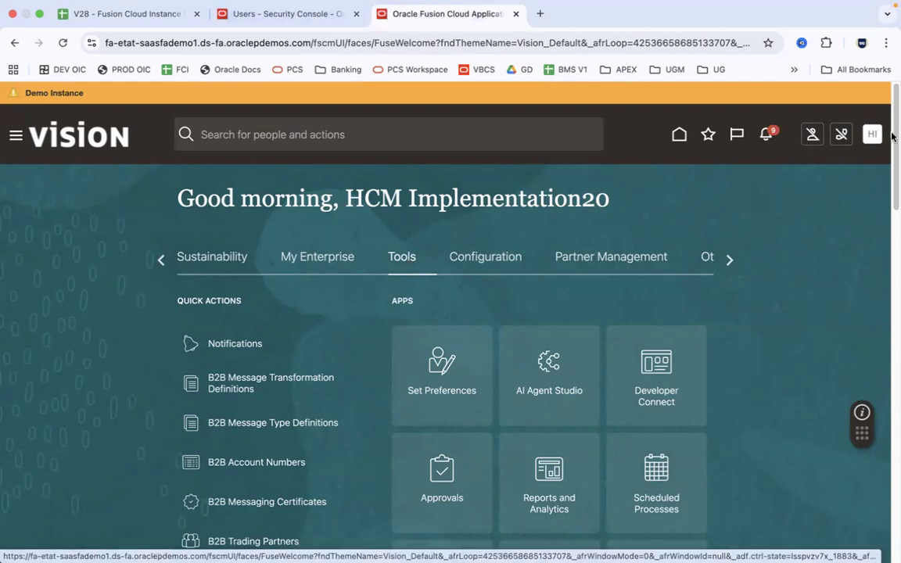
scroll(504, 285, "down", 4)
left_click(442, 323)
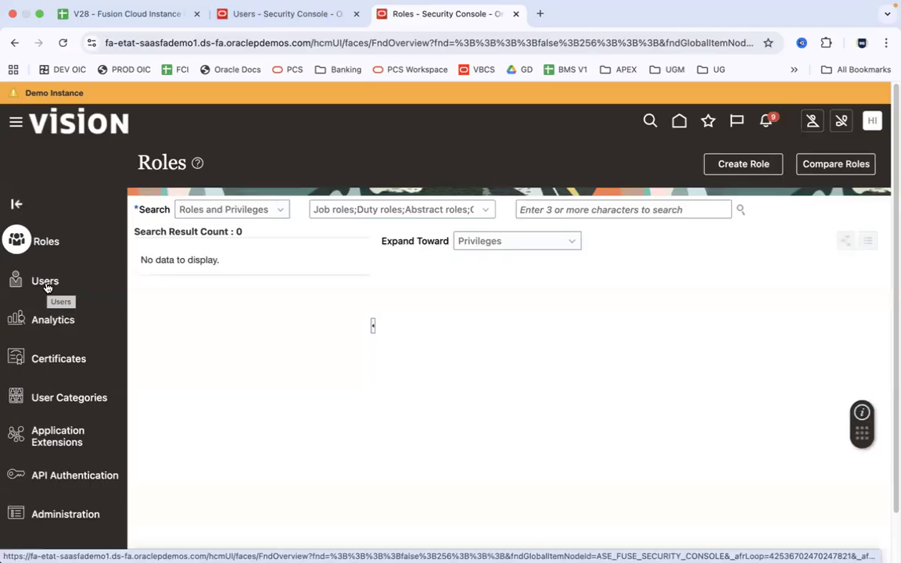
left_click(77, 400)
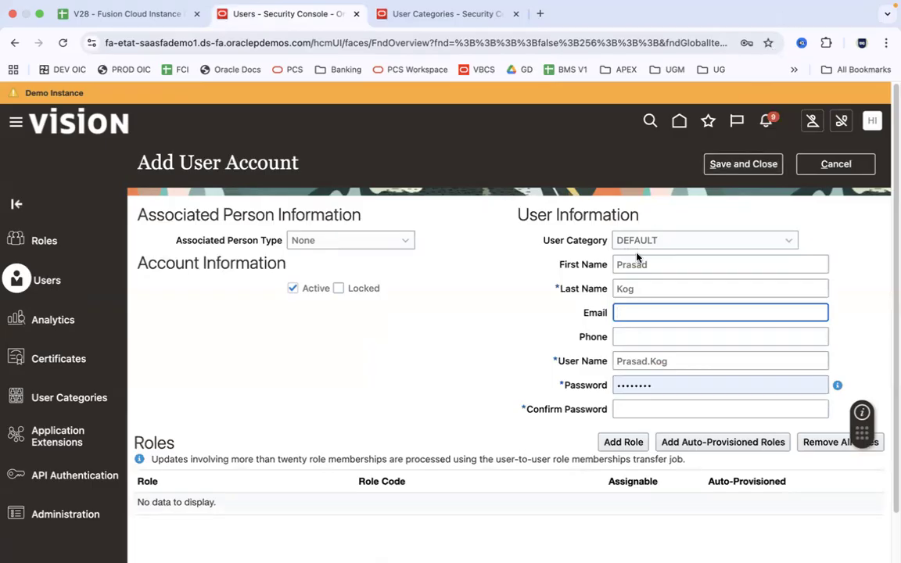
Open the DEFAULT user category and highlight its FirstName.LastName user name rule
left_click(425, 14)
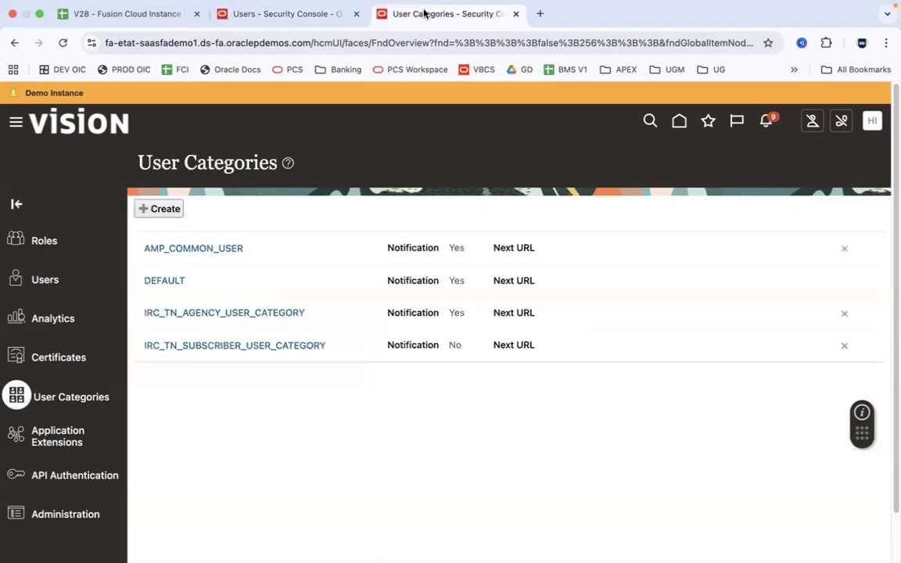
left_click(166, 281)
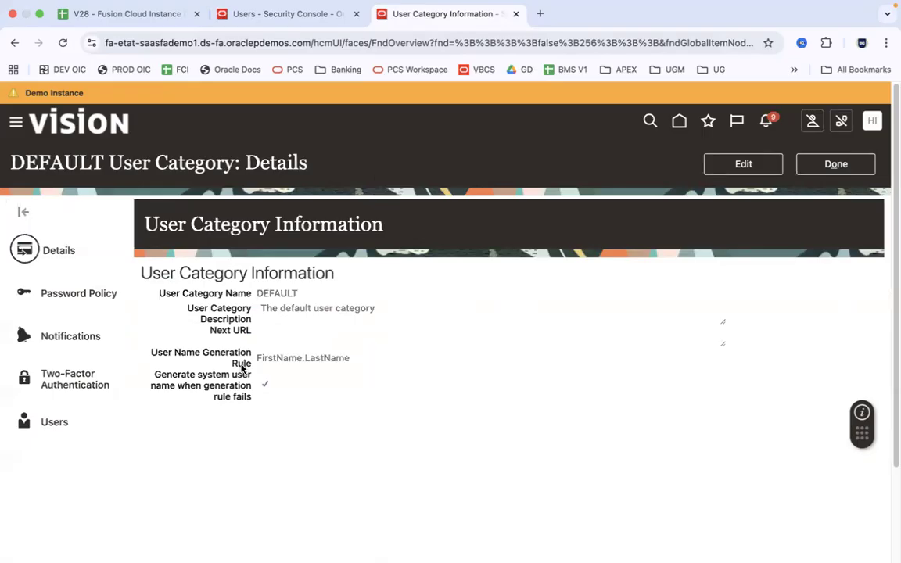
left_click_drag(257, 358, 347, 357)
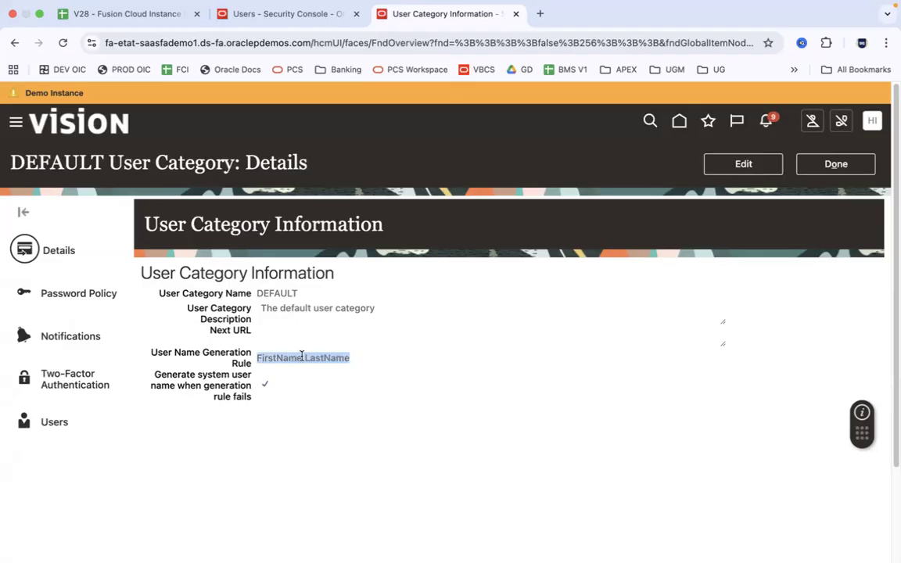
Compare the form's first name, last name and generated user name, then make DEFAULT editable
left_click(283, 14)
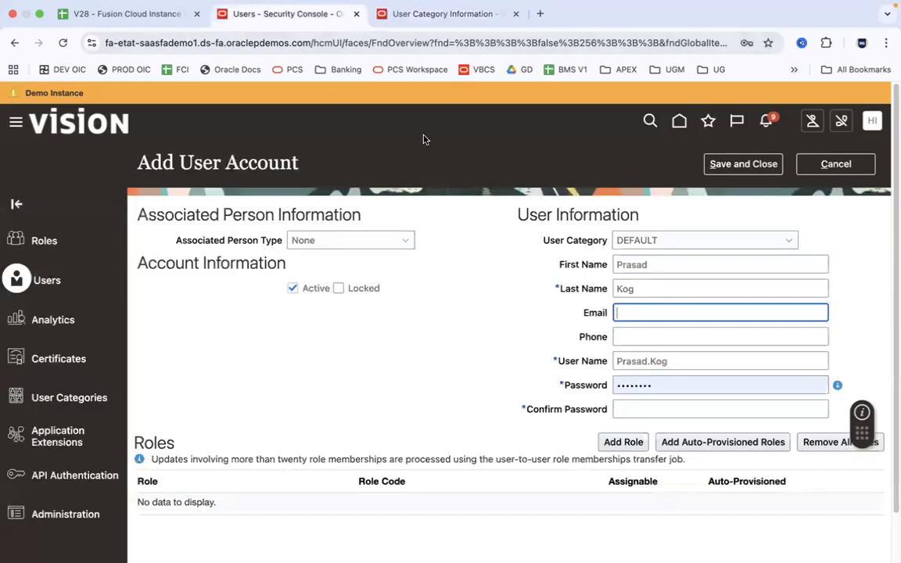
left_click(668, 267)
left_click(658, 291)
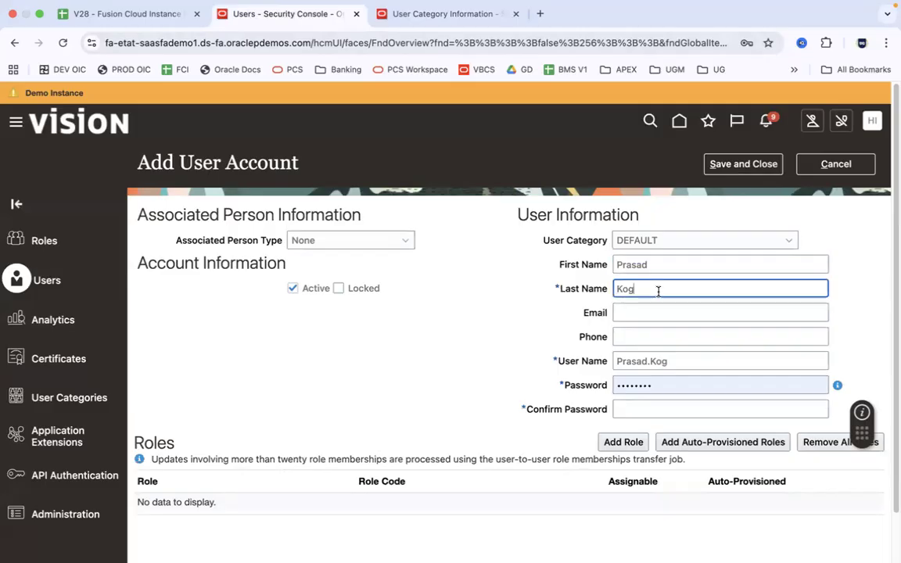
left_click(675, 363)
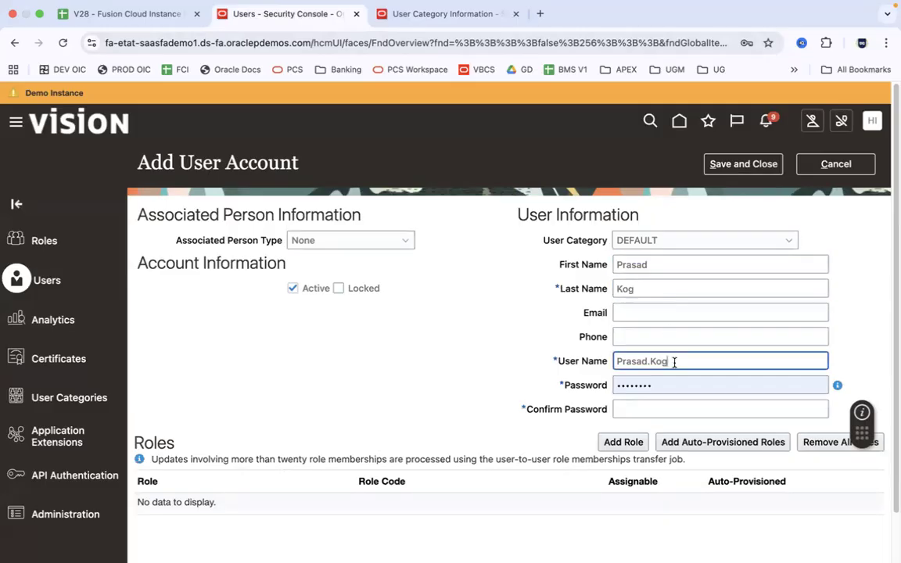
left_click(452, 12)
left_click(748, 164)
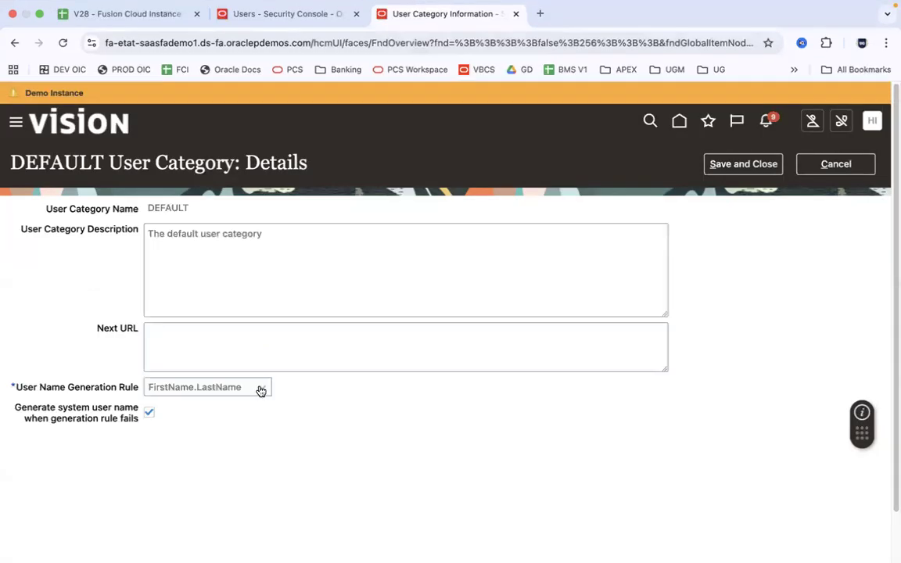
Change the DEFAULT category's user name generation rule to Email and save it
left_click(261, 390)
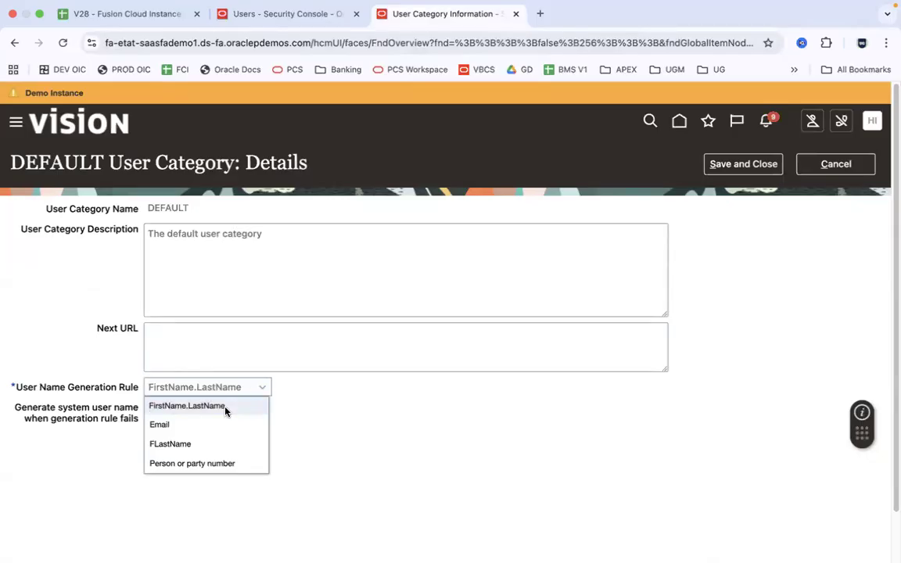
left_click(204, 427)
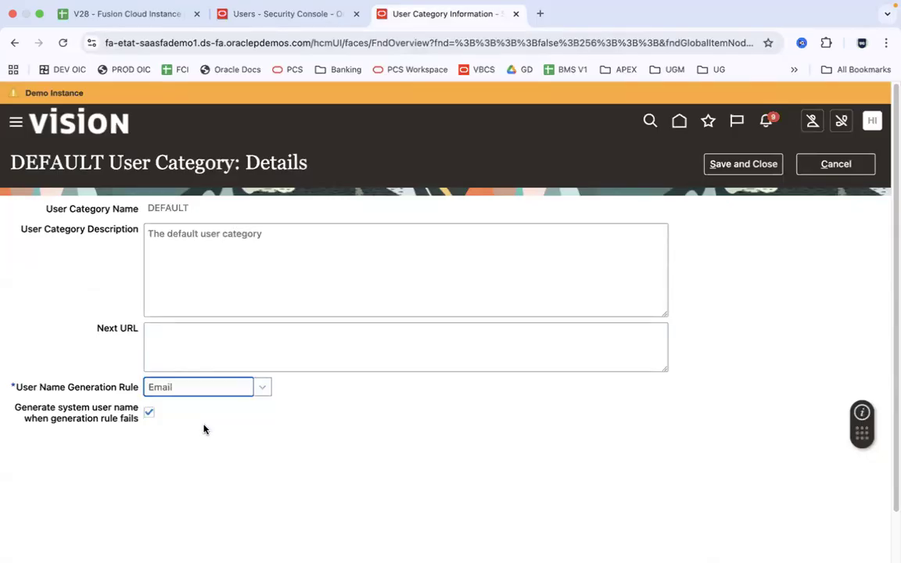
left_click(741, 167)
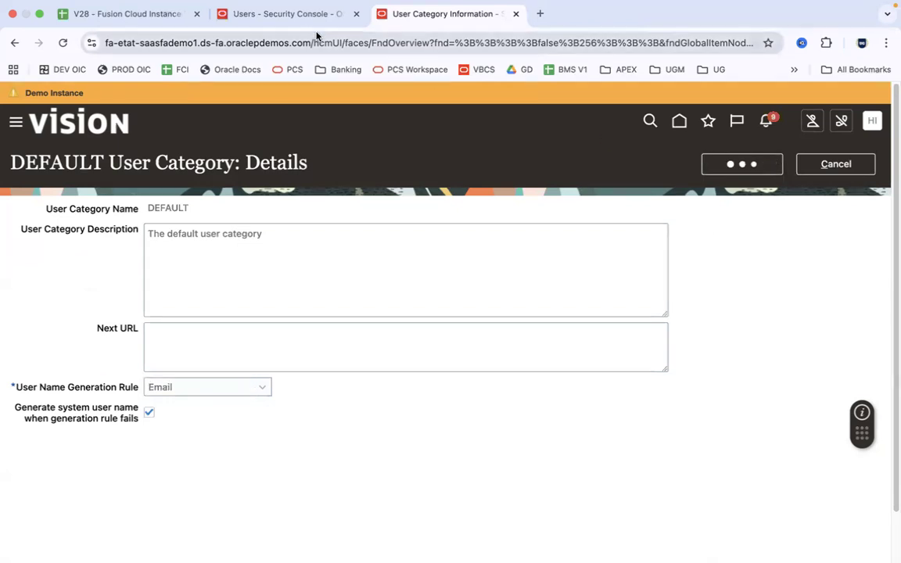
Cancel the unfinished user account and start a fresh Add User Account form
left_click(295, 21)
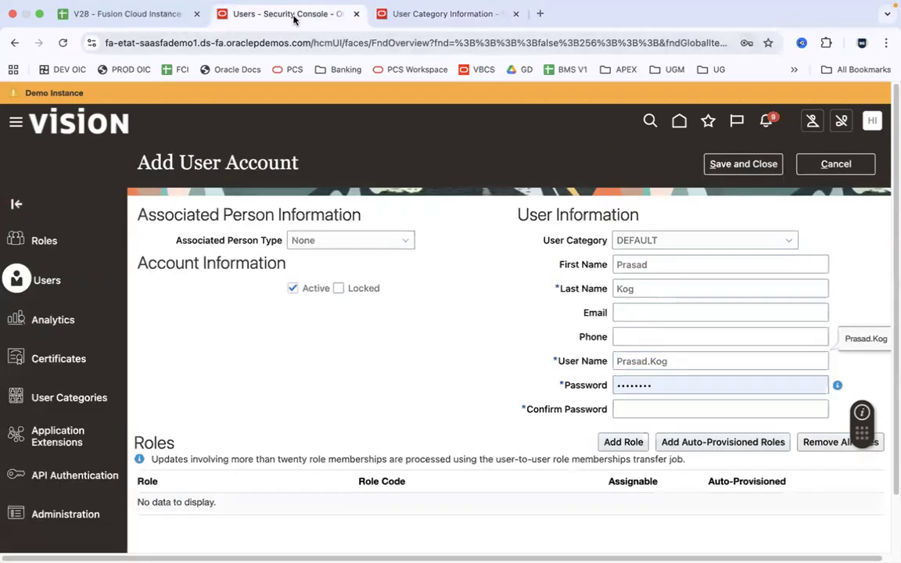
left_click(853, 165)
left_click(704, 164)
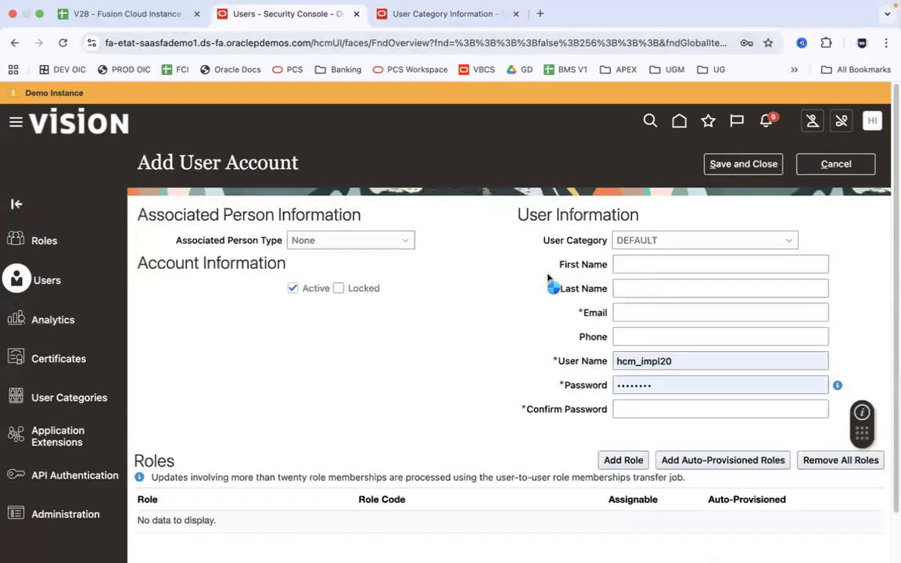
Enter the new user's first name, last name and e-mail address so the user name fills from the e-mail
left_click(632, 265)
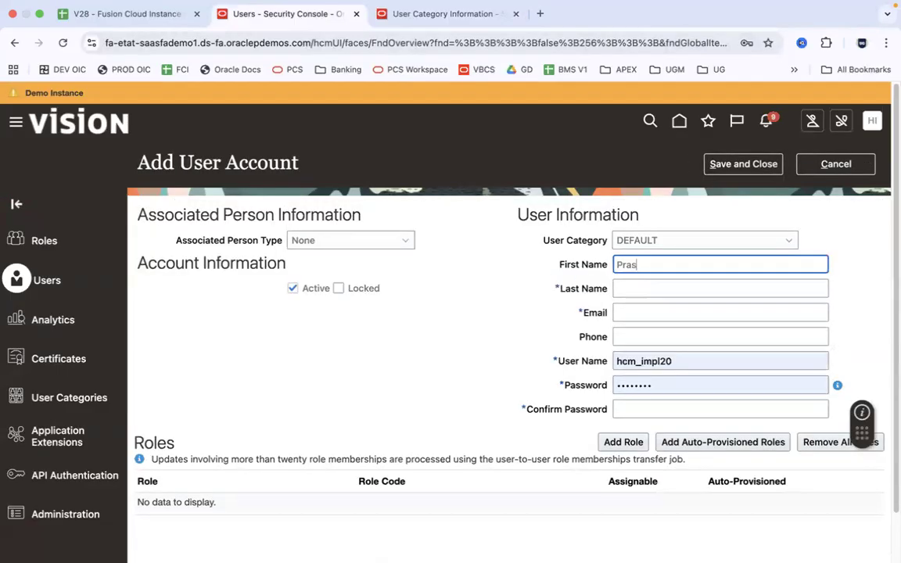
key("Tab")
key("Tab")
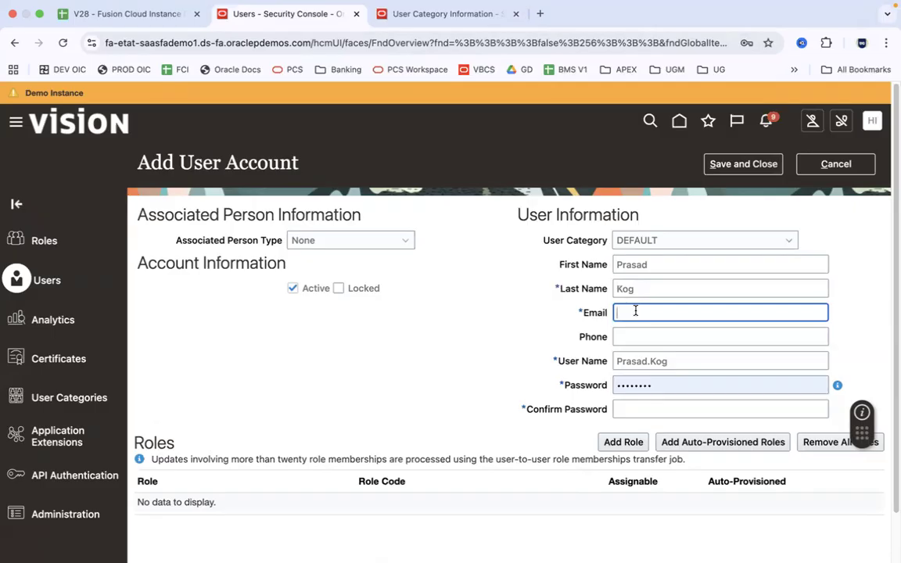
left_click(850, 337)
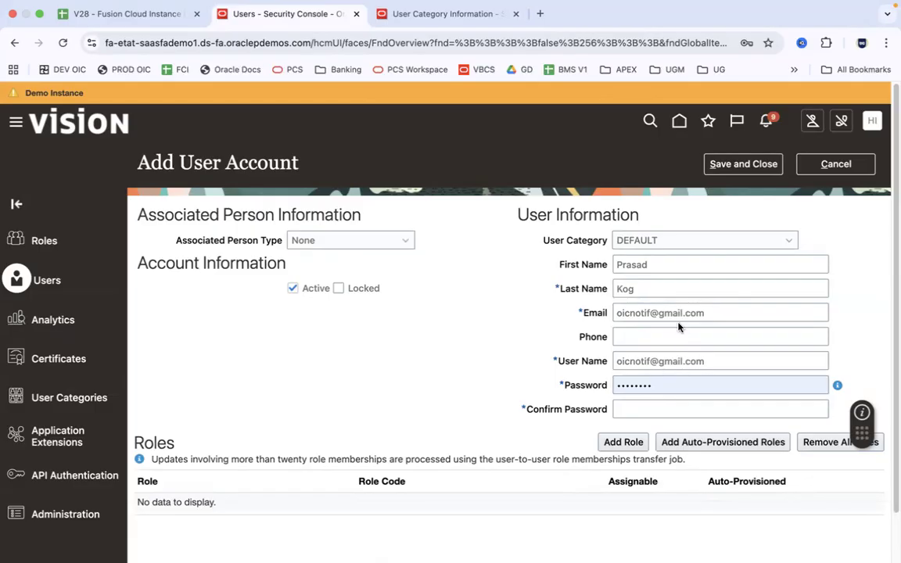
left_click(400, 14)
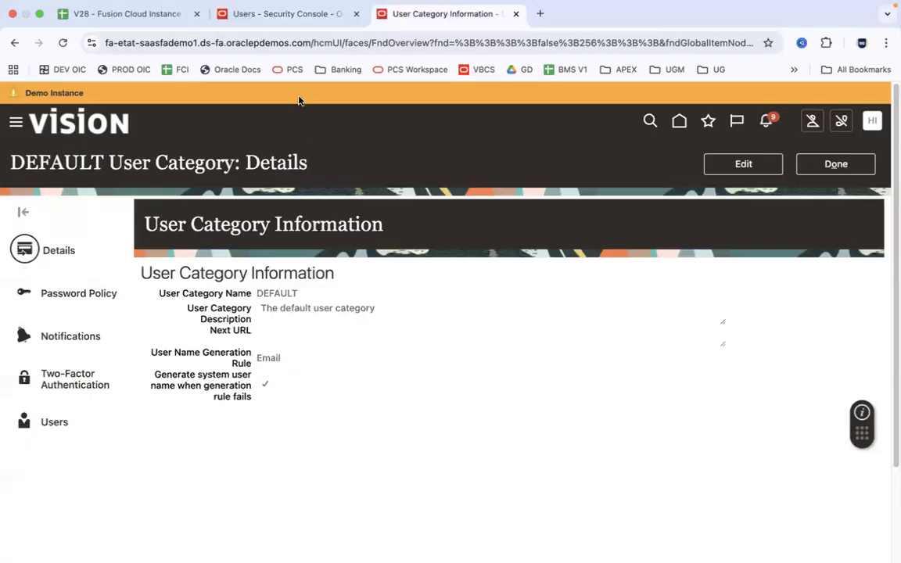
Revert the DEFAULT category's user name rule to FirstName.LastName and save it
left_click(249, 16)
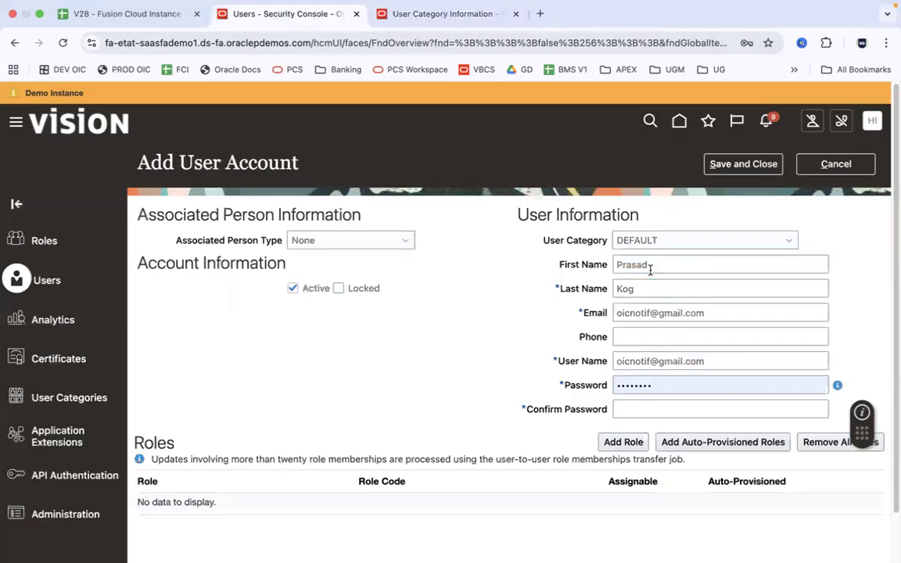
left_click(419, 16)
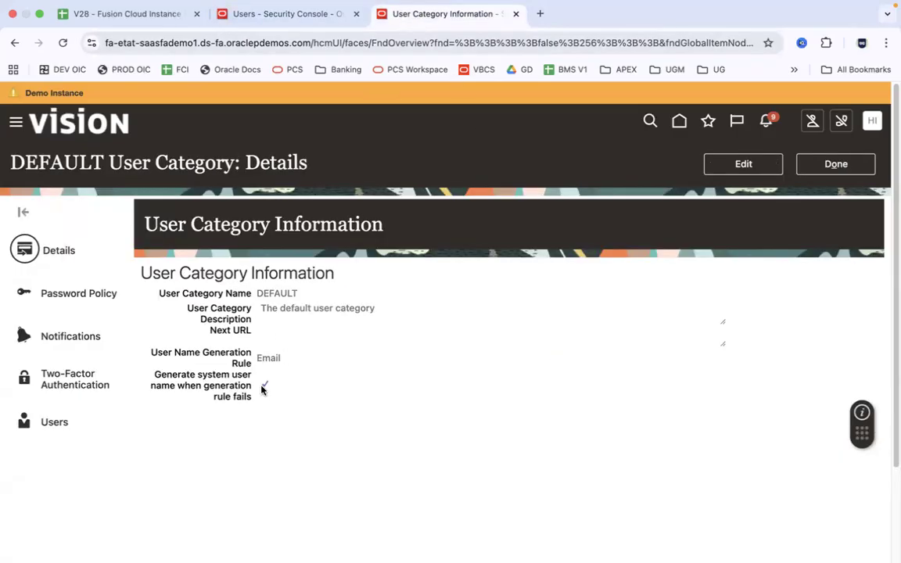
left_click(747, 165)
left_click(268, 390)
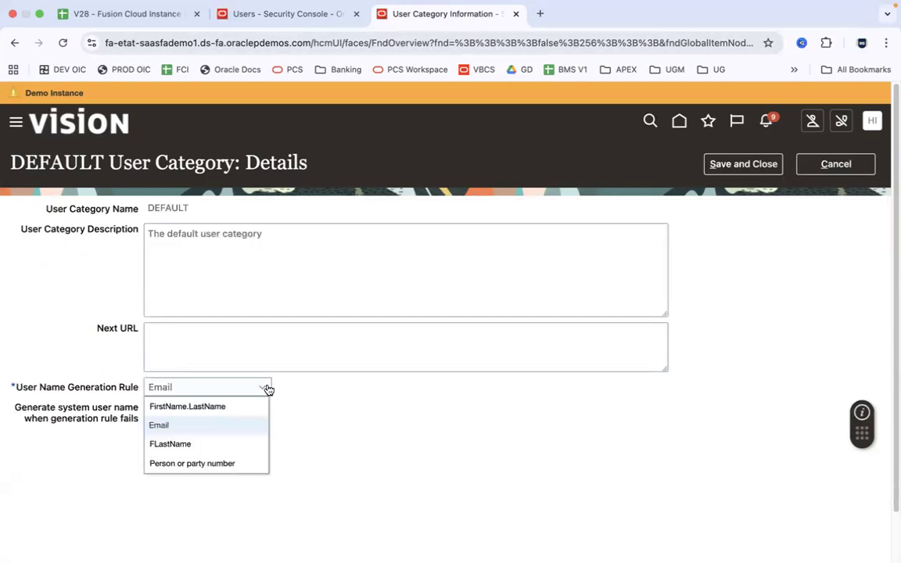
left_click(208, 408)
left_click(739, 166)
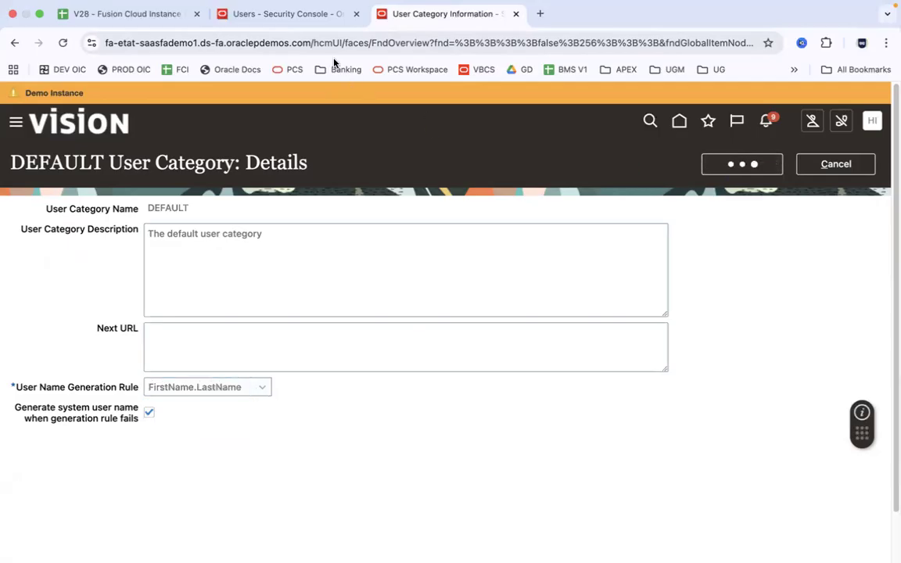
Cancel the unfinished user account and start another blank Add User Account form
left_click(303, 21)
left_click(836, 164)
left_click(741, 166)
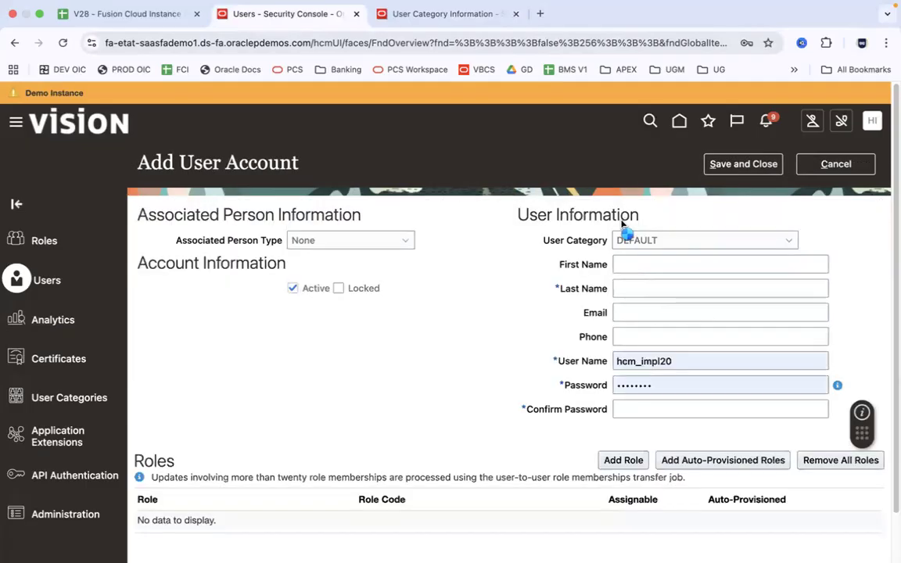
Enter the new user's first name, last name and e-mail, then move into the Password field
left_click(630, 263)
key("Tab")
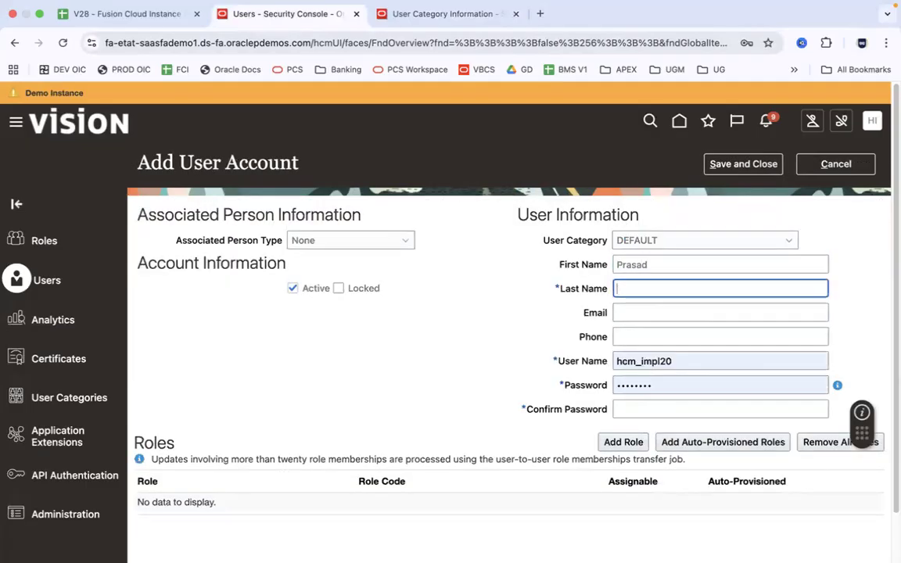
key("Tab")
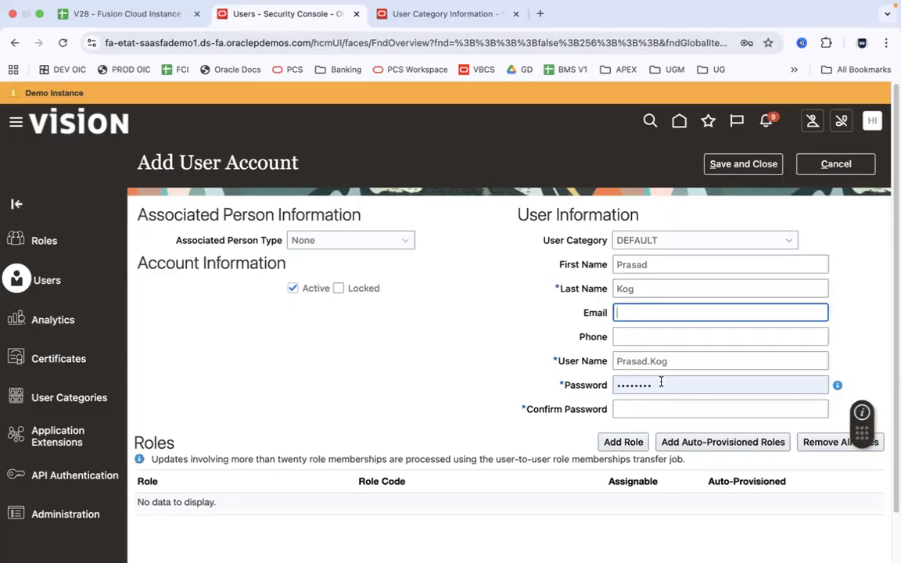
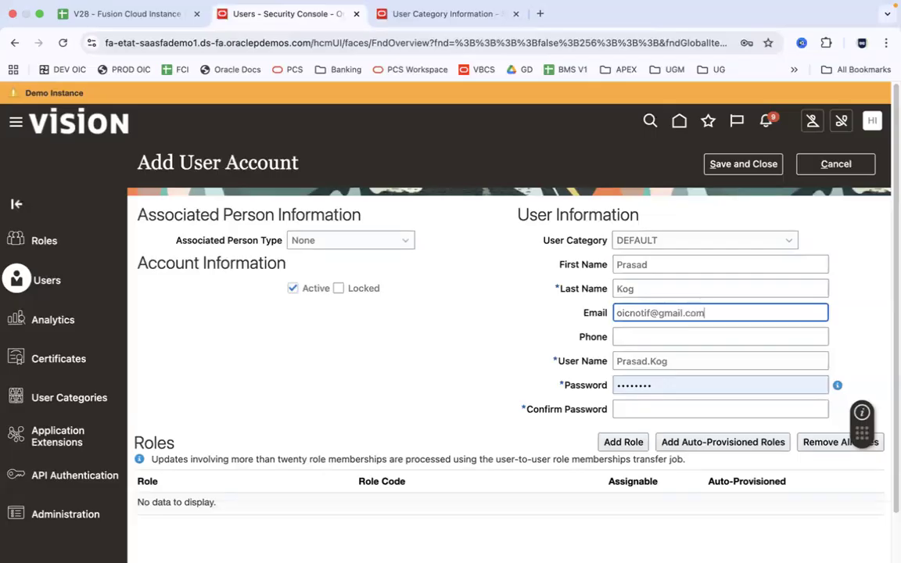
key("Tab")
left_click(853, 322)
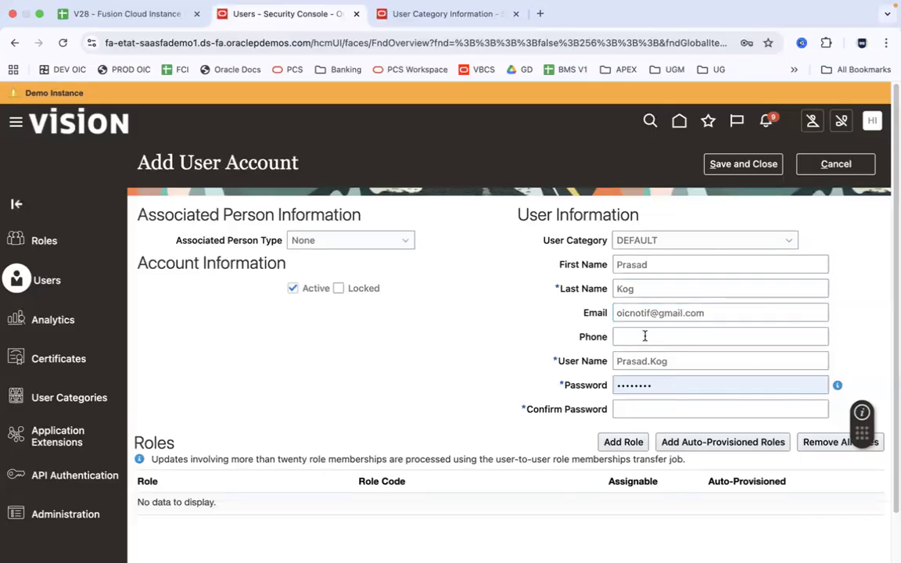
left_click(709, 313)
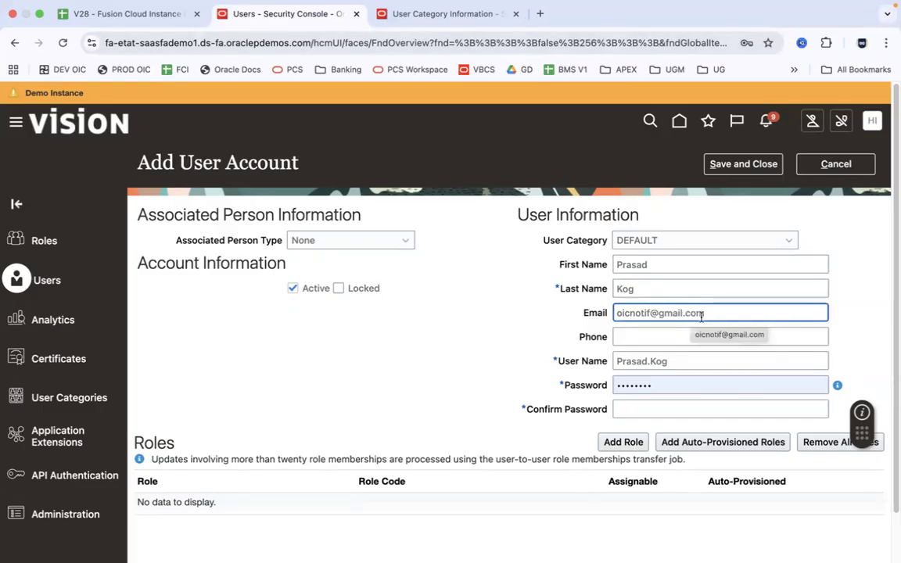
left_click(859, 333)
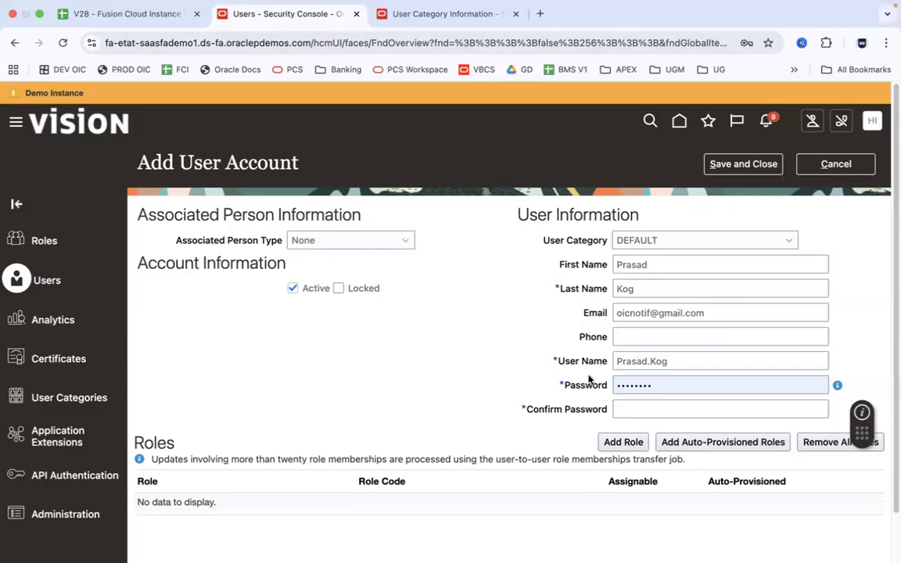
left_click(669, 381)
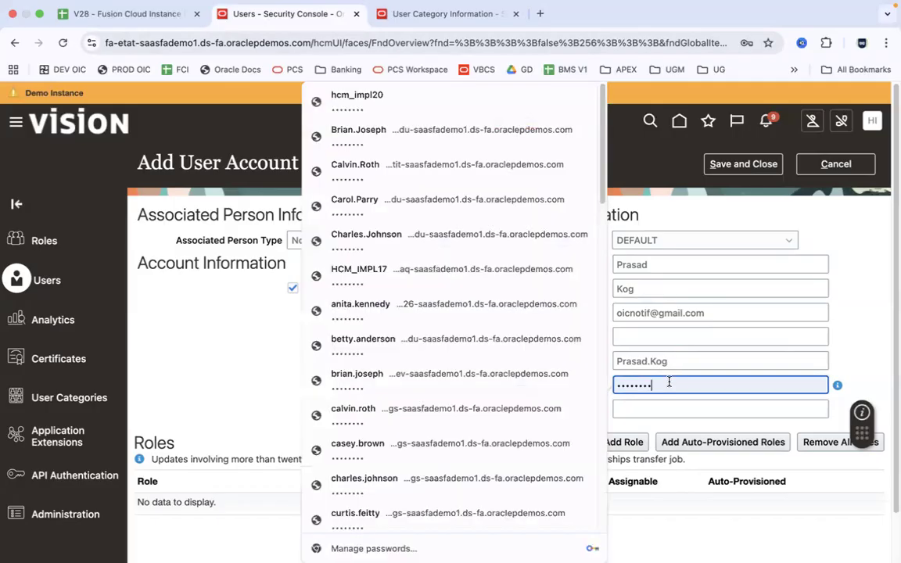
Reorder the tabs and open the DEFAULT category's Simple password policy for editing
left_click(408, 19)
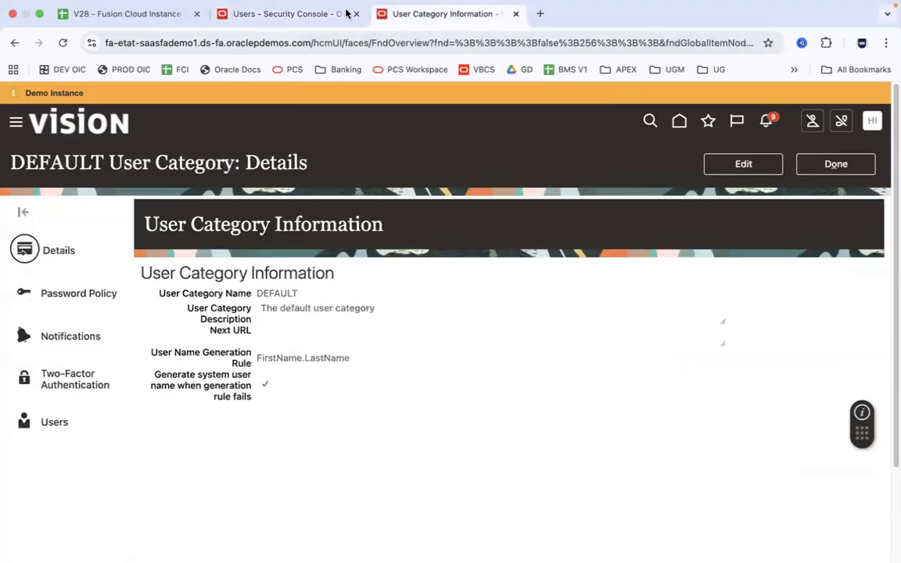
left_click(286, 14)
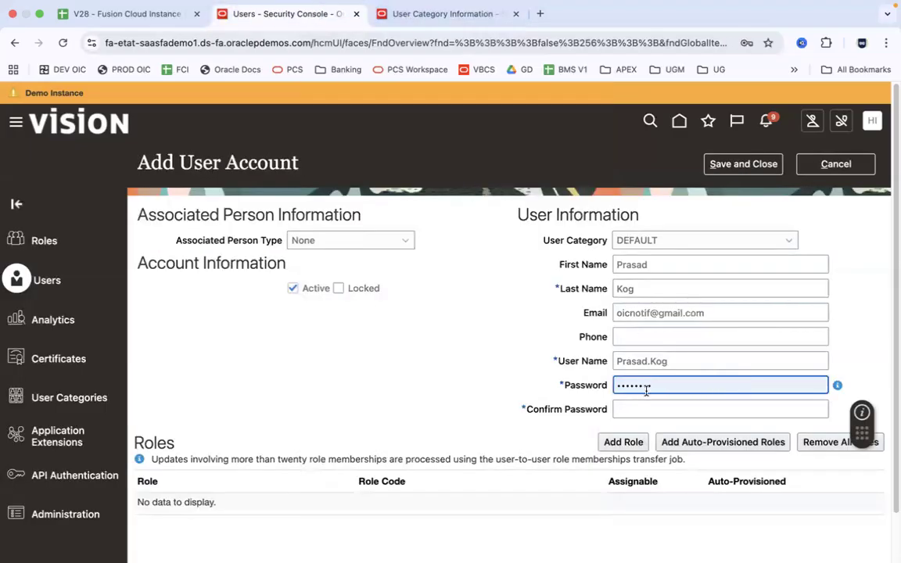
left_click(408, 13)
left_click_drag(408, 13, 291, 14)
left_click(91, 296)
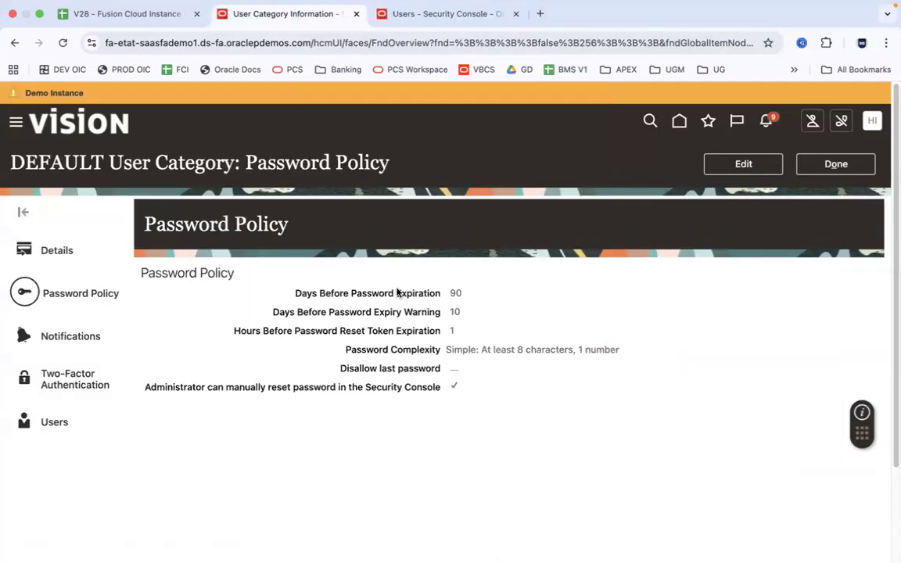
left_click(743, 164)
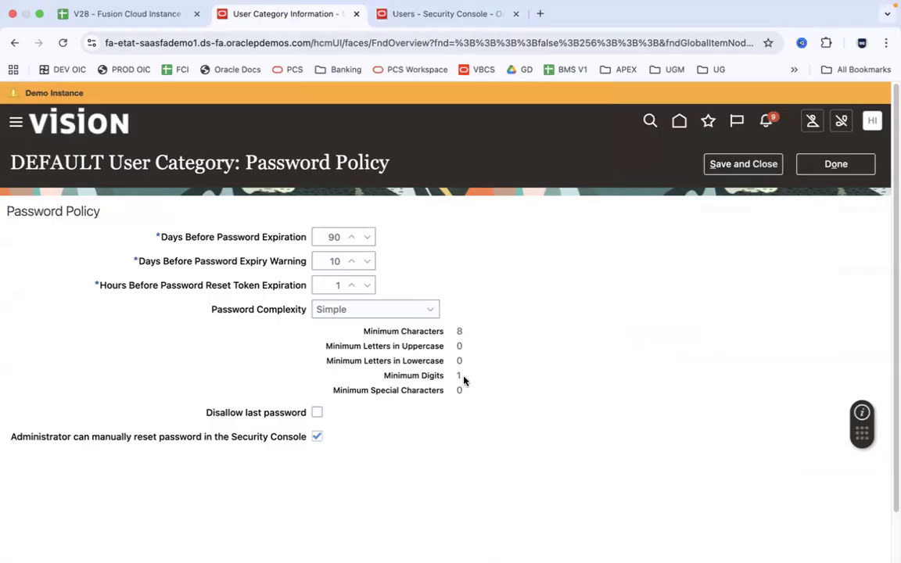
key("super+Tab")
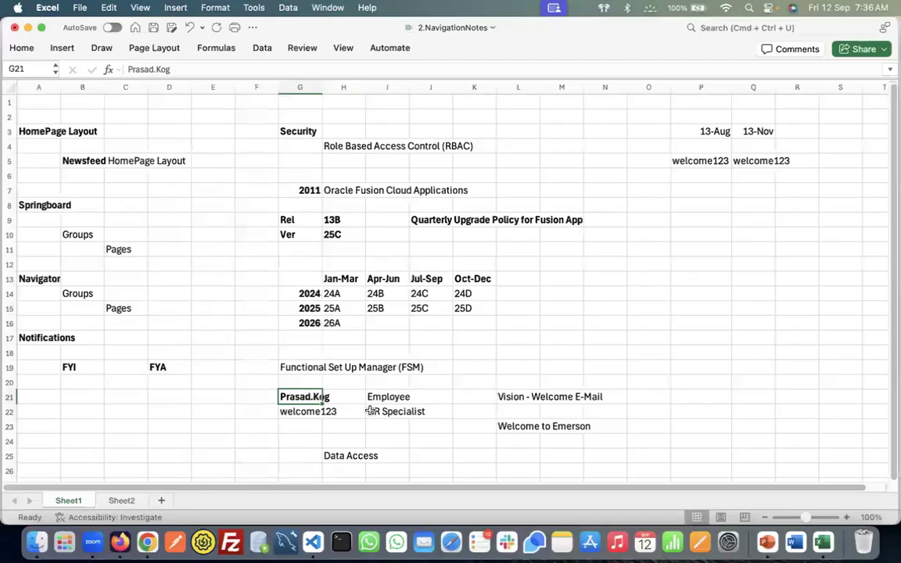
Note a sample password in O12, widen column O, and label N12 'Simple'
left_click(654, 266)
type("W")
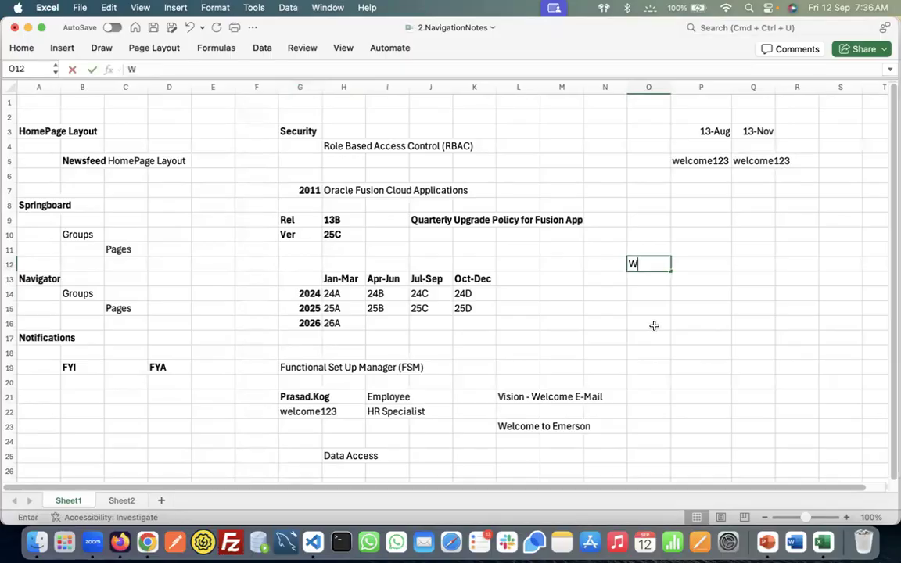
type("elcome1")
key("Tab")
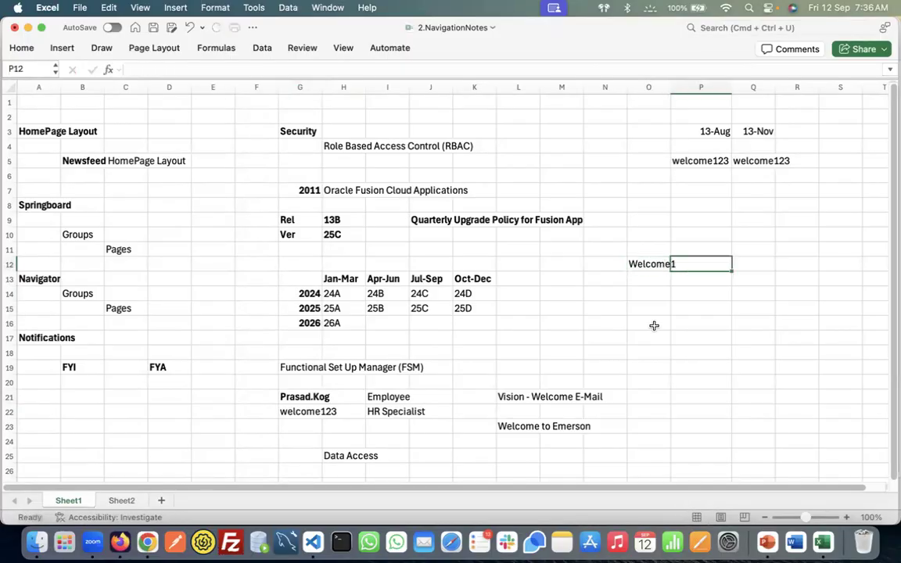
left_click(649, 264)
left_click_drag(668, 85, 675, 84)
left_click(611, 264)
type("Simple")
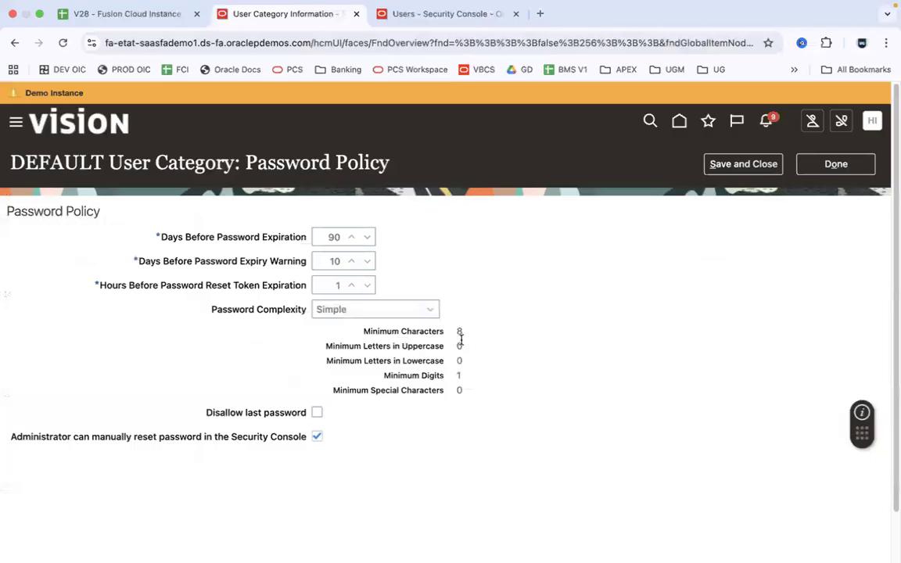
Set the DEFAULT password policy's complexity to Complex
key("super+Tab")
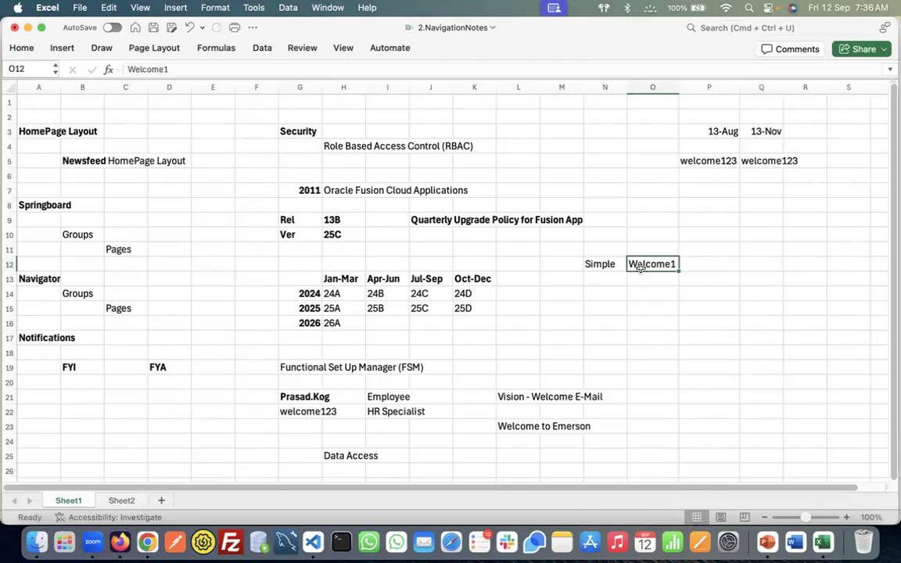
key("super+Tab")
left_click(421, 311)
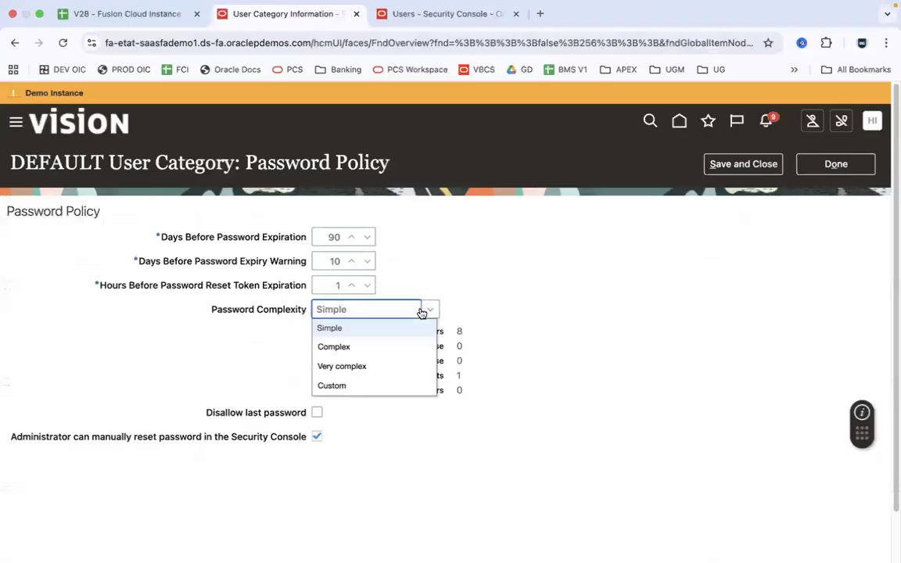
left_click(376, 348)
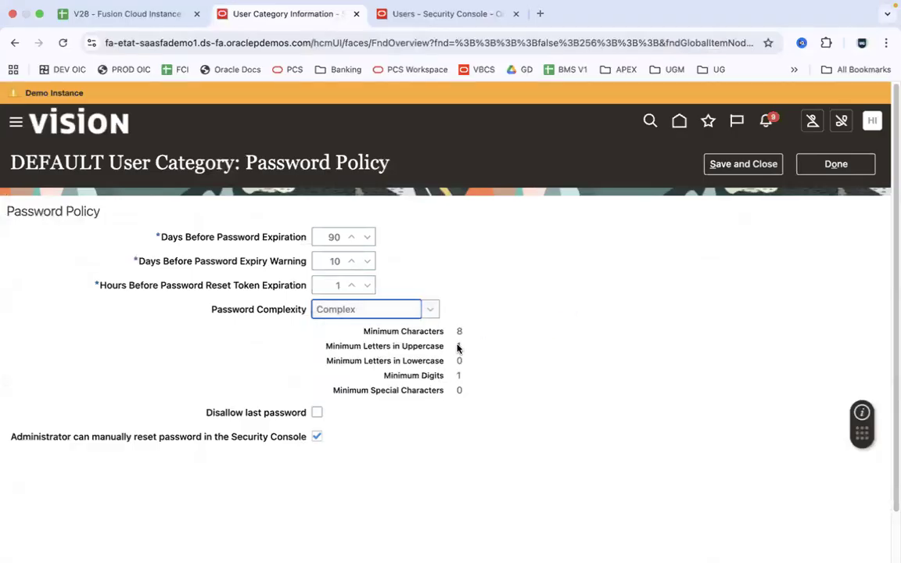
Lowercase the first letter of the O12 sample password and copy it into O13
key("super+Tab")
double_click(634, 267)
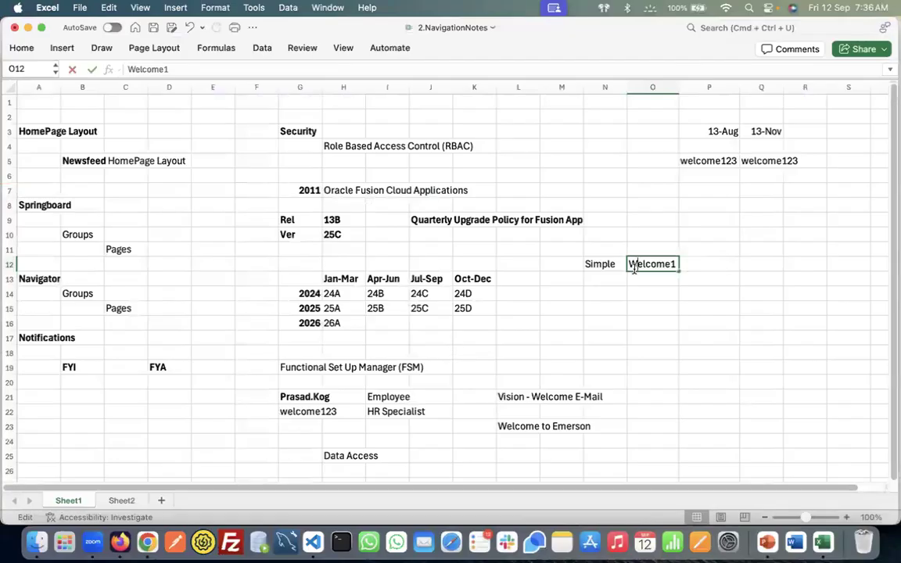
key("BackSpace")
type("w")
key("Return")
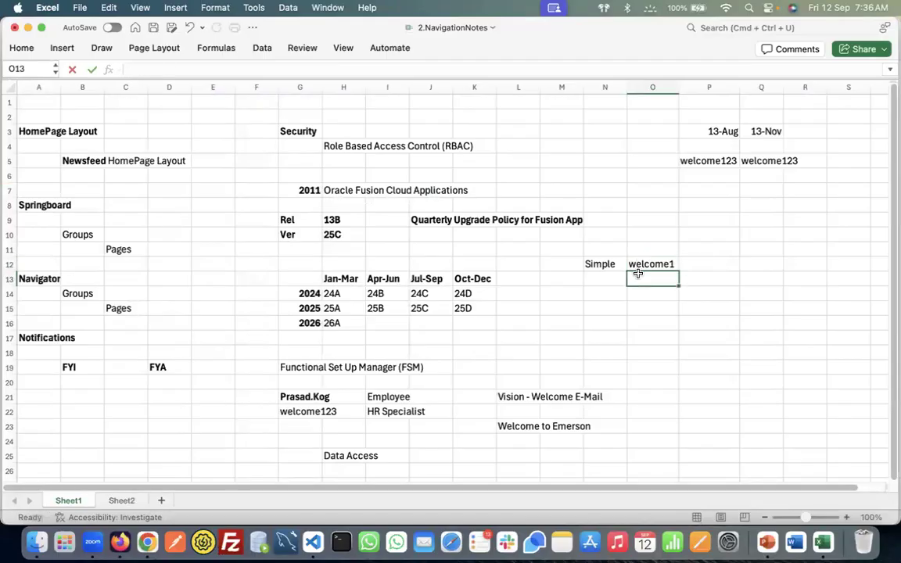
left_click(658, 264)
key("super+c")
left_click(652, 279)
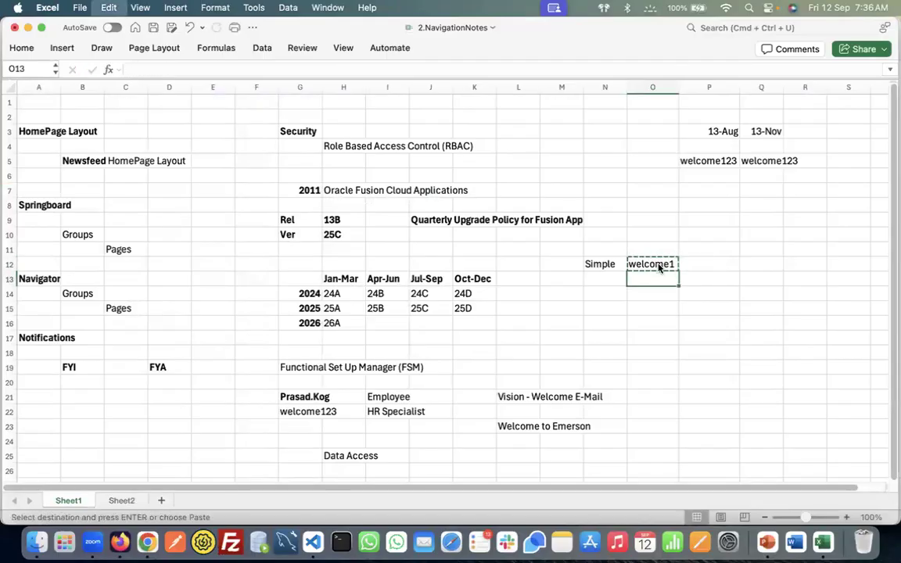
key("super+v")
Capitalize the first letter of the O13 sample password to suit the Complex rule
double_click(636, 279)
key("super+Tab")
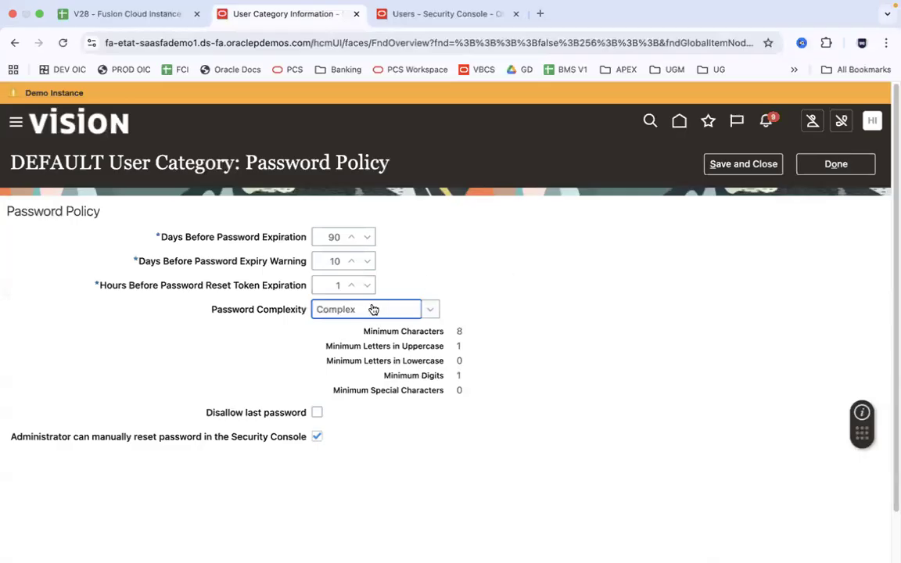
key("super+Tab")
key("BackSpace")
type("Welcome1")
left_click(662, 293)
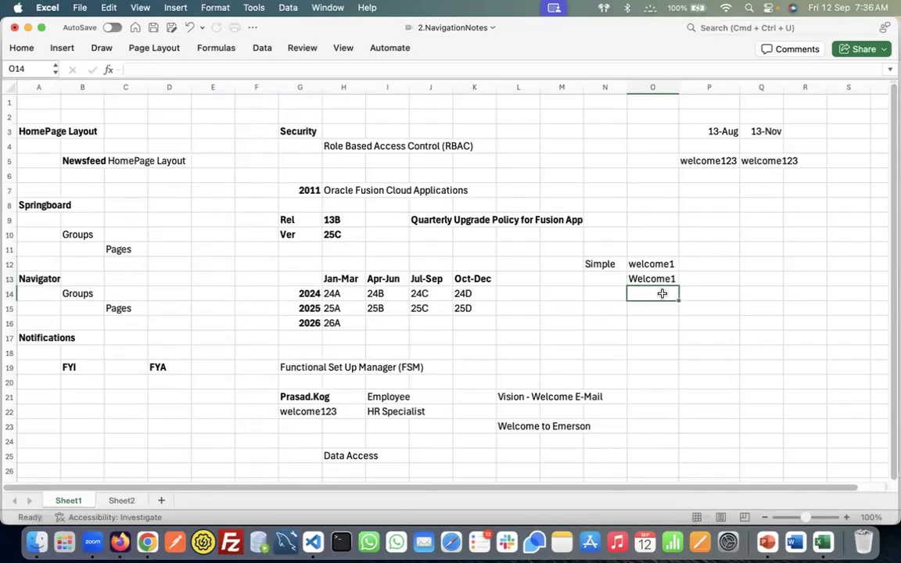
key("super+Tab")
Set password complexity to Very complex and copy the O13 sample password into O14
left_click(432, 309)
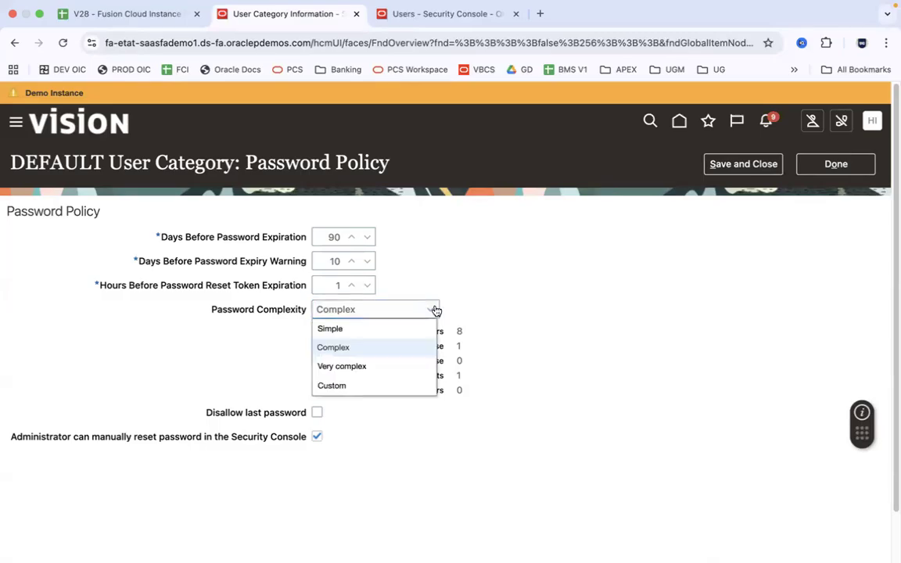
left_click(398, 366)
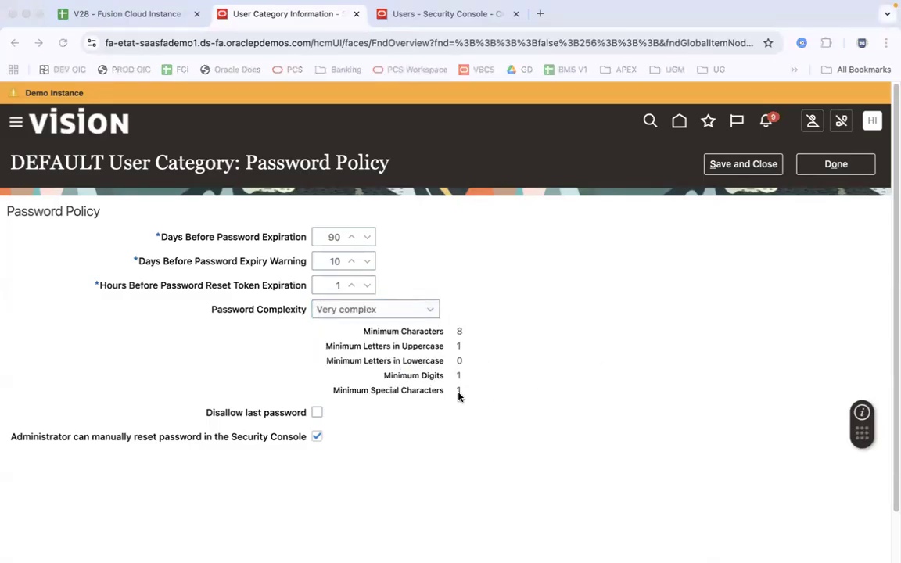
key("super+Tab")
left_click(665, 279)
key("cmd+c")
key("Down")
key("cmd+v")
Append a special character and digits to the O14 sample password and undo its auto-hyperlink
left_click(661, 263)
left_click(669, 293)
double_click(672, 293)
type("@")
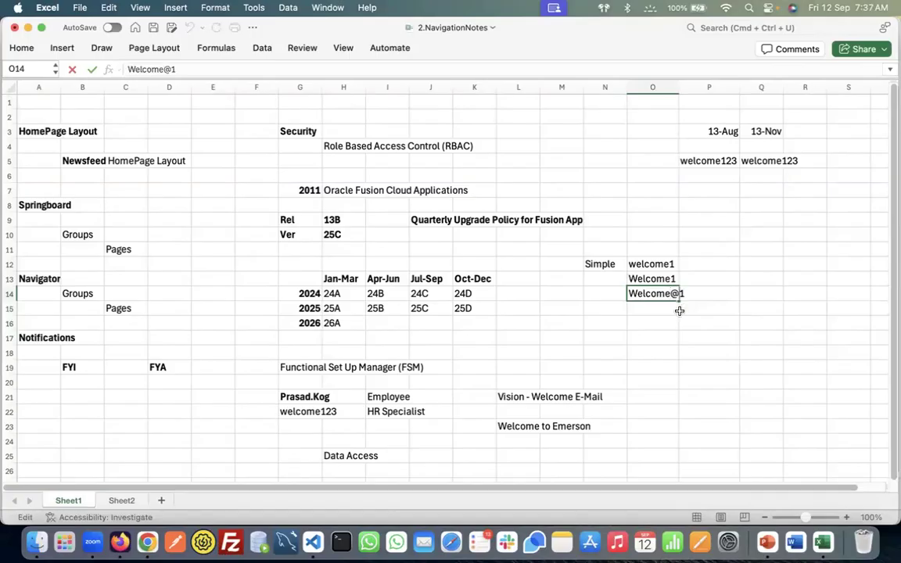
type("112")
key("BackSpace")
key("BackSpace")
type("23")
key("Tab")
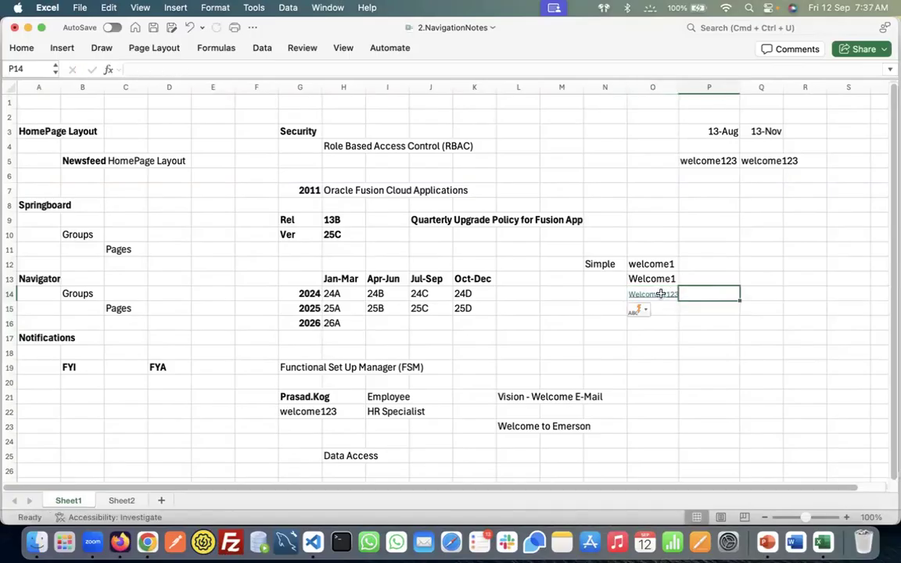
key("super+z")
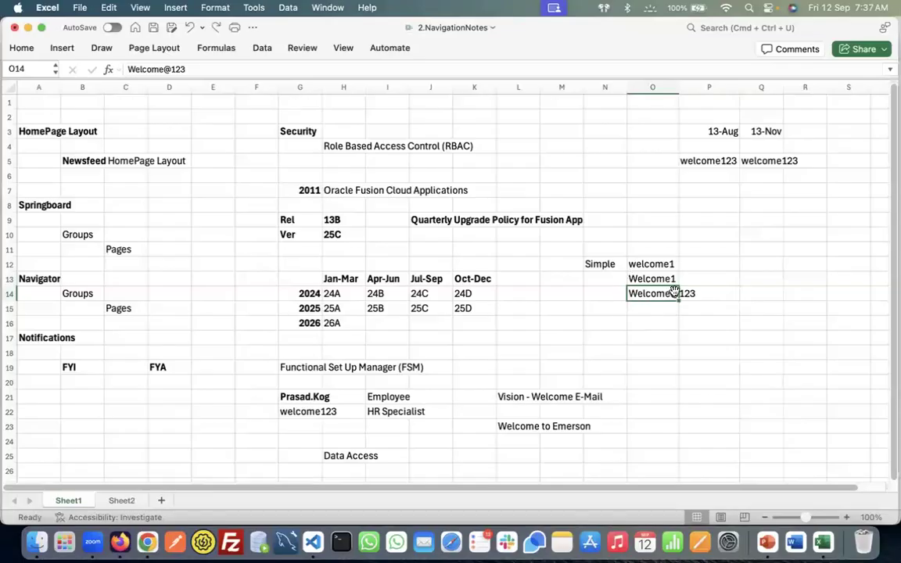
key("super+Tab")
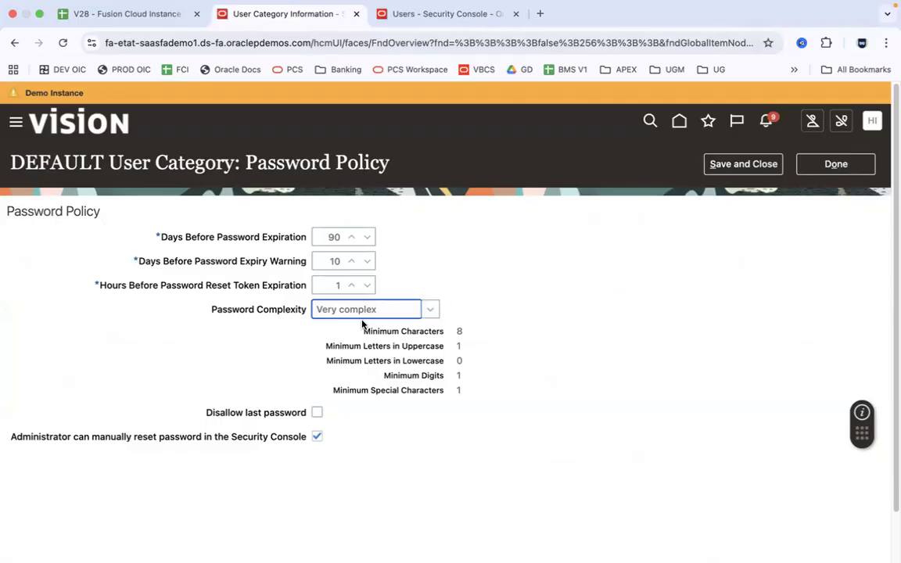
Try Custom and then Very complex in the DEFAULT category's password complexity list
left_click(487, 350)
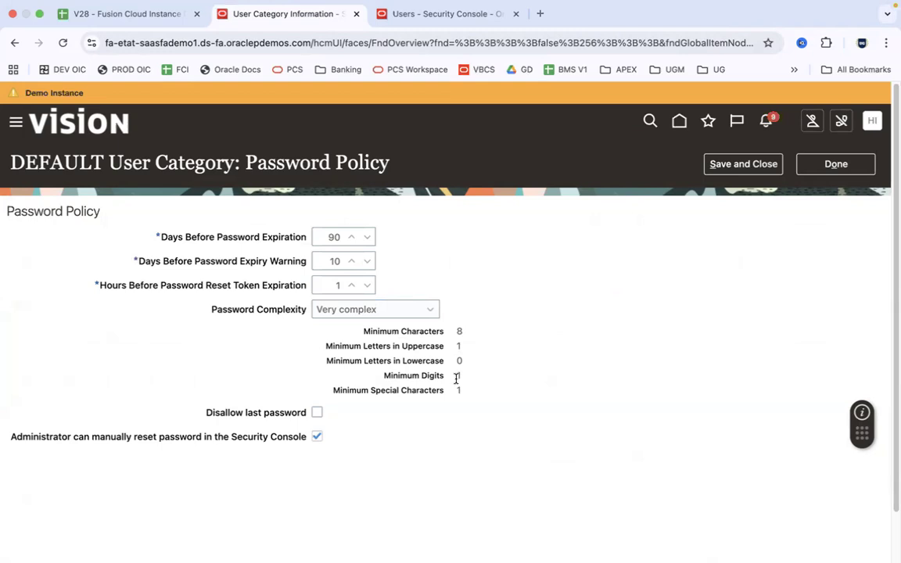
left_click(431, 310)
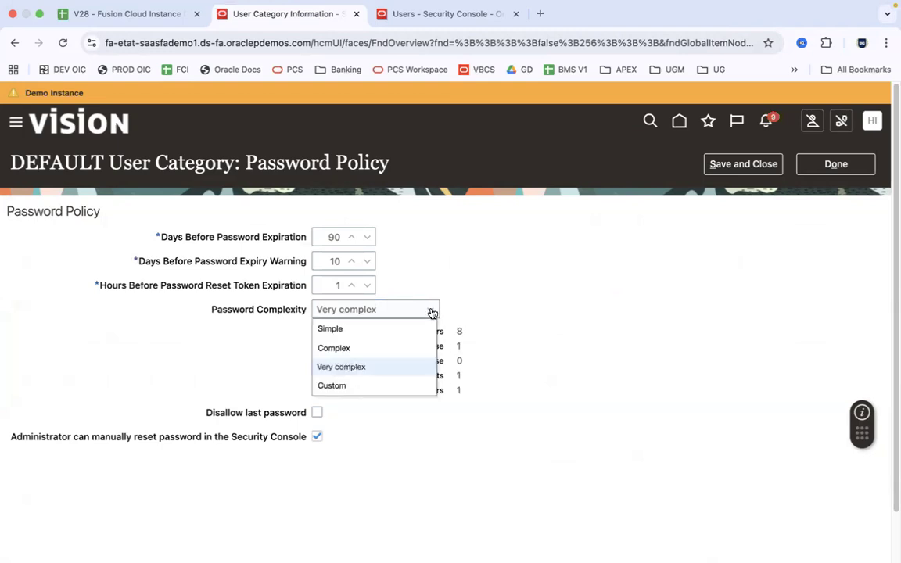
left_click(361, 385)
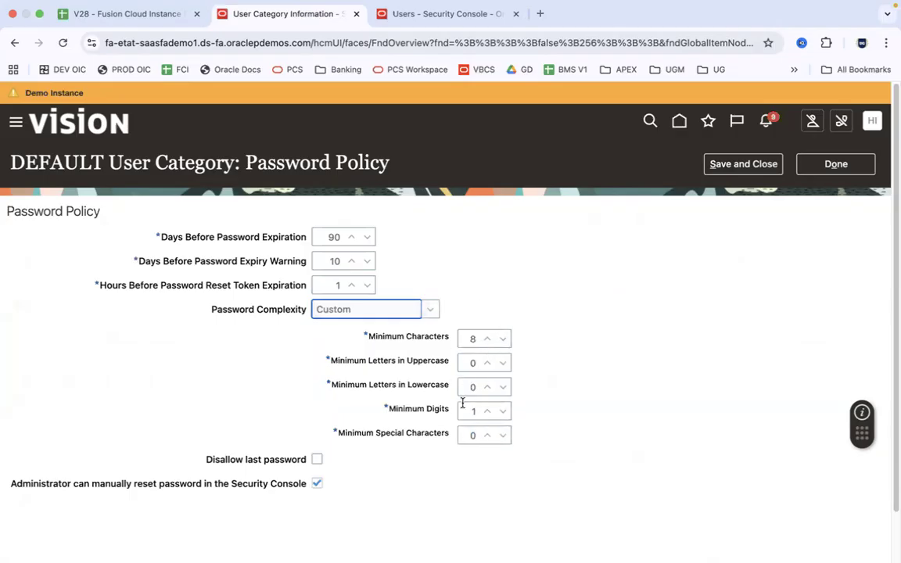
left_click(431, 313)
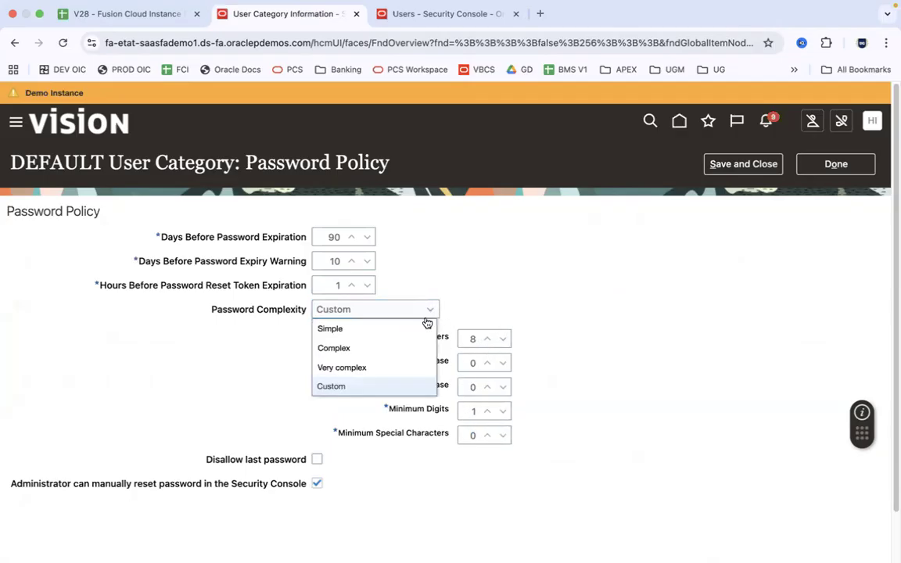
left_click(420, 366)
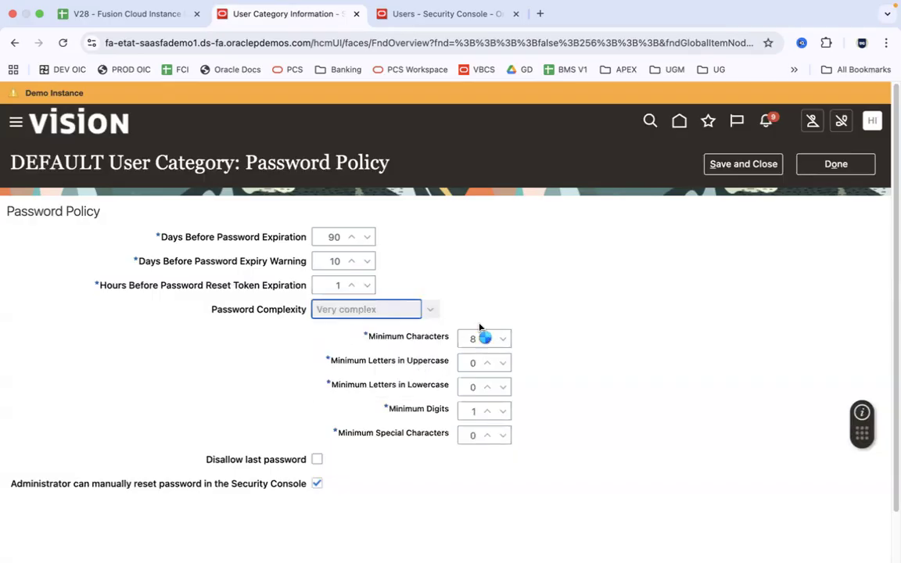
Settle on Simple password complexity and bring up the Excel notes at cell O12
left_click(430, 312)
left_click(416, 327)
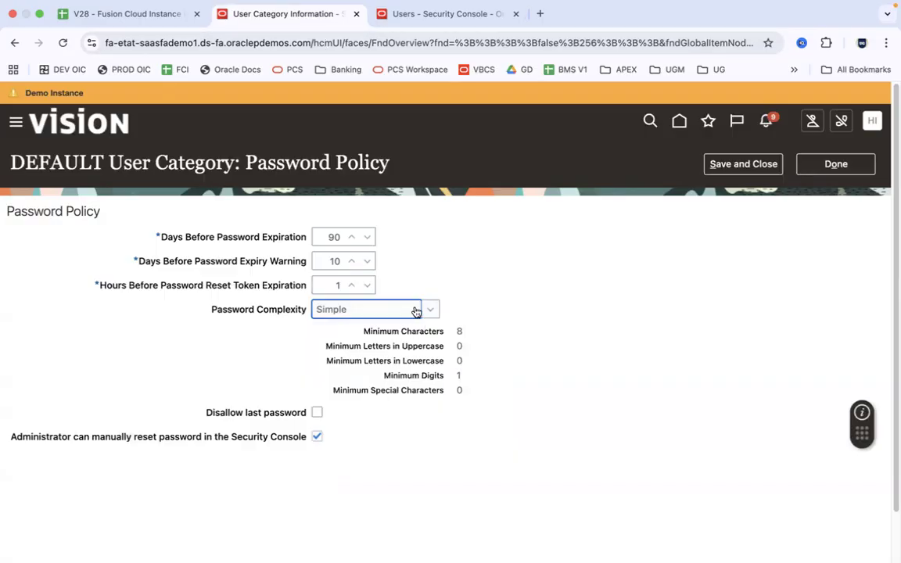
key("super+Tab")
left_click(653, 264)
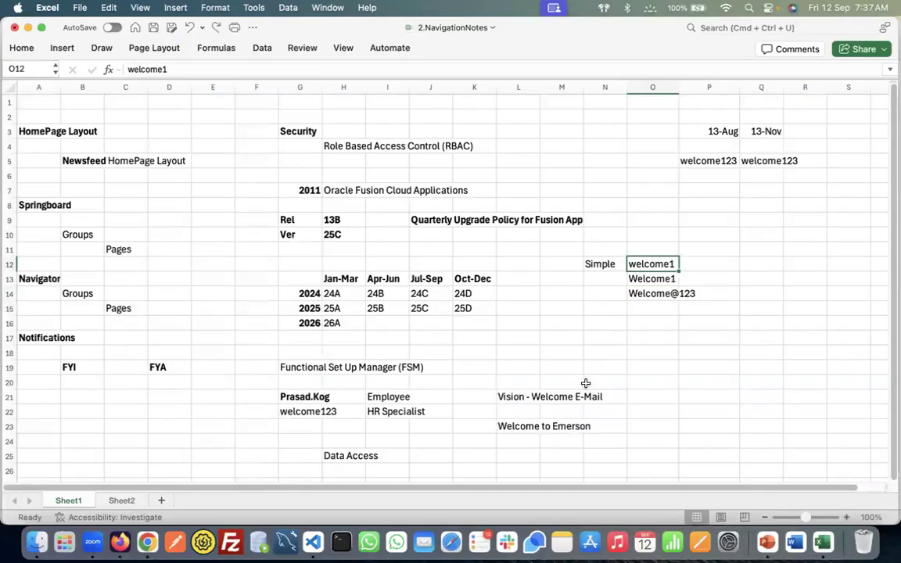
Change the date in P3 from 13-Aug to 12/08/2025 (12-Aug)
key("super+Tab")
left_click(714, 131)
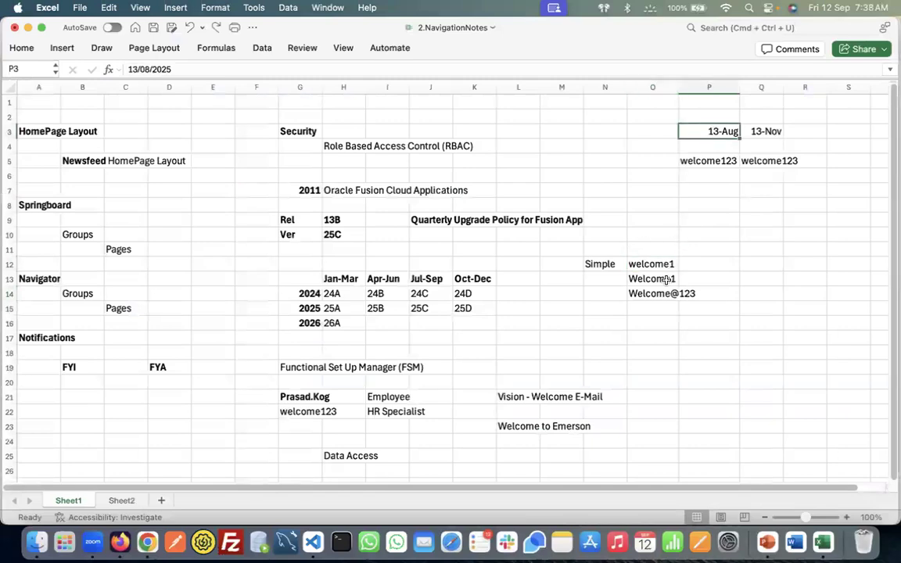
left_click(714, 161)
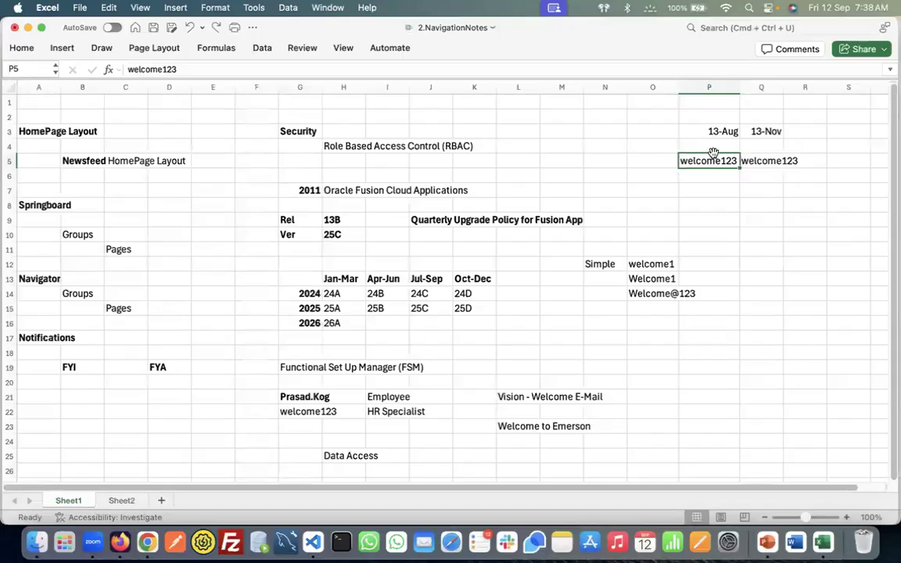
left_click(714, 131)
left_click(136, 67)
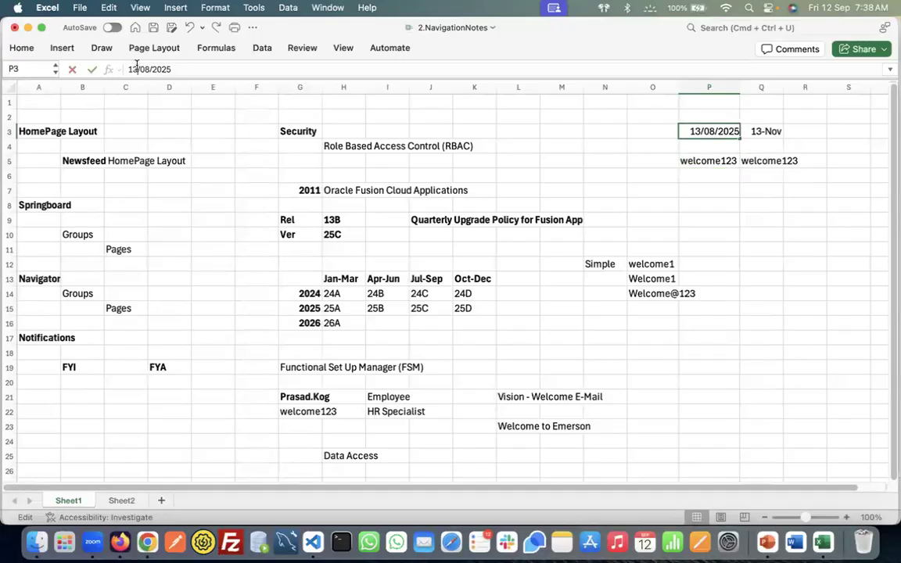
key("BackSpace")
type("2")
key("Tab")
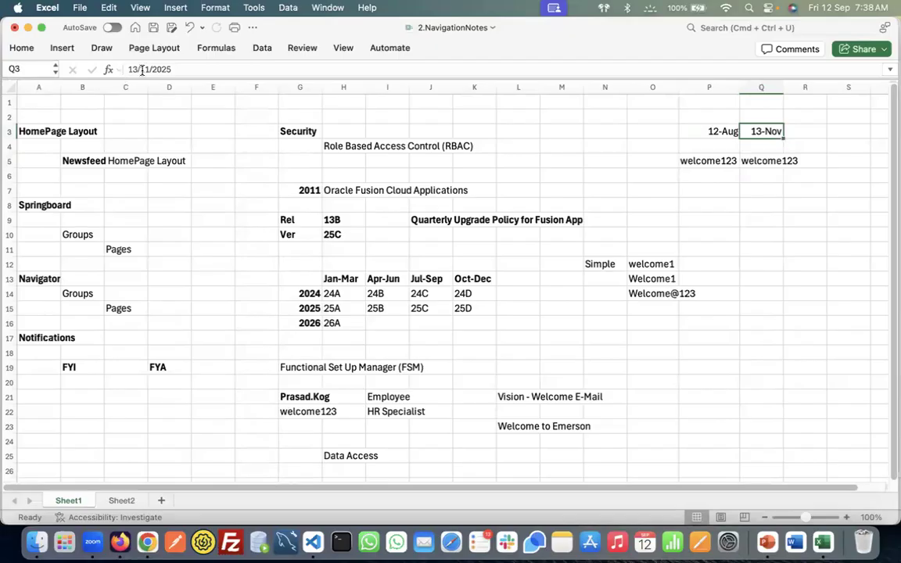
Change Q3's date to 12/12/2025 so it shows 12-Dec, and verify it
left_click(138, 69)
key("BackSpace")
type("2")
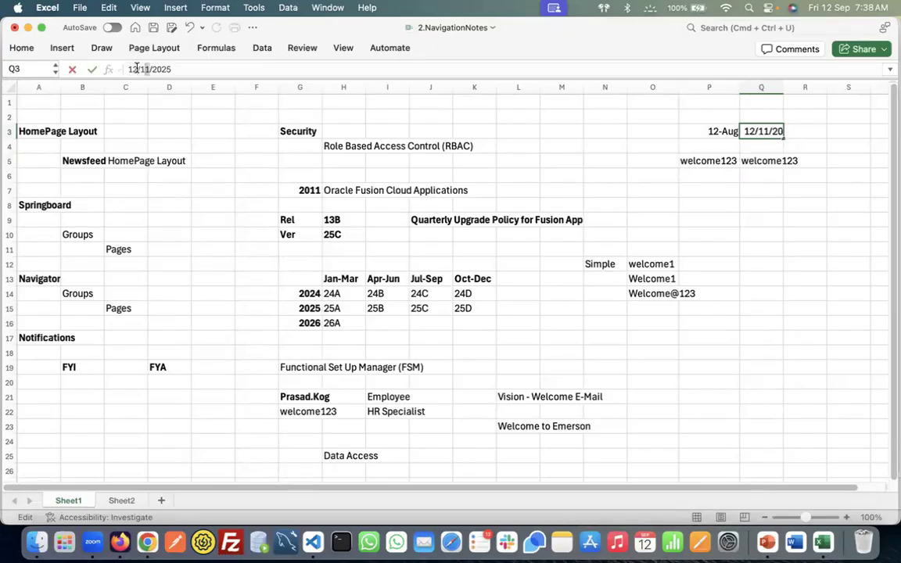
type("2")
key("Tab")
key("super+Tab")
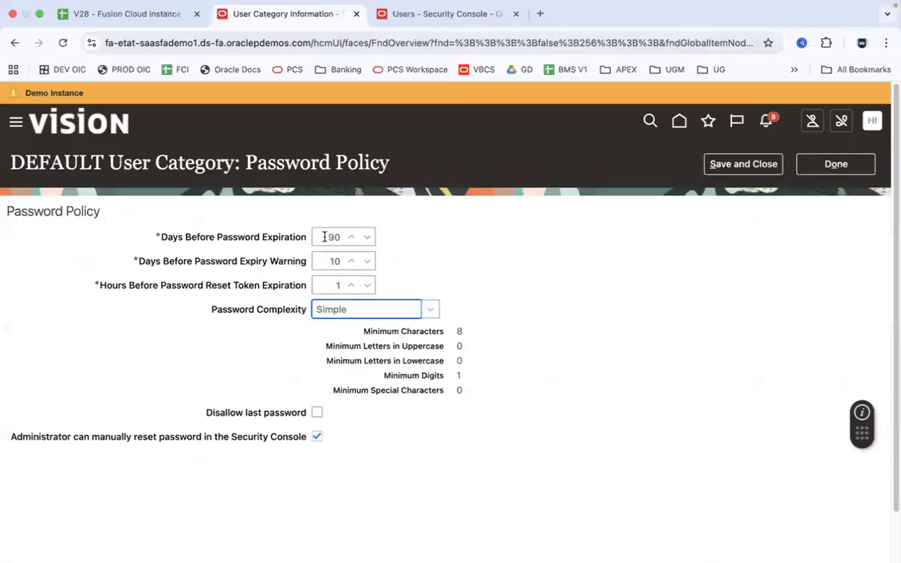
key("super+Tab")
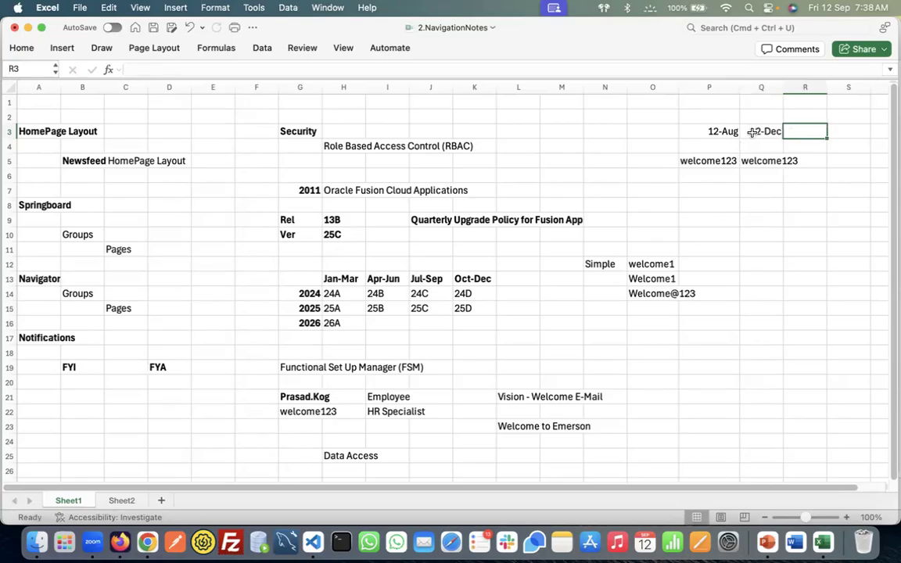
left_click(767, 132)
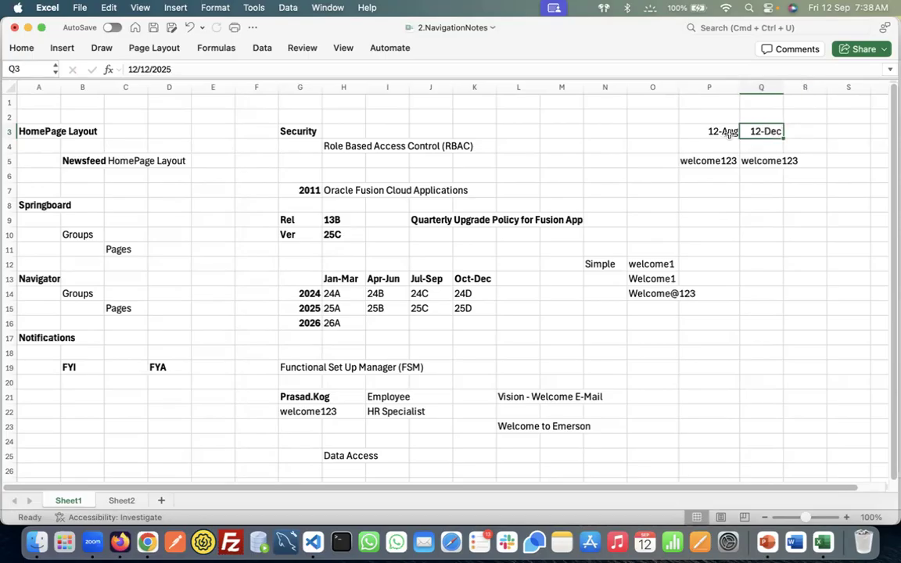
key("ctrl+Right")
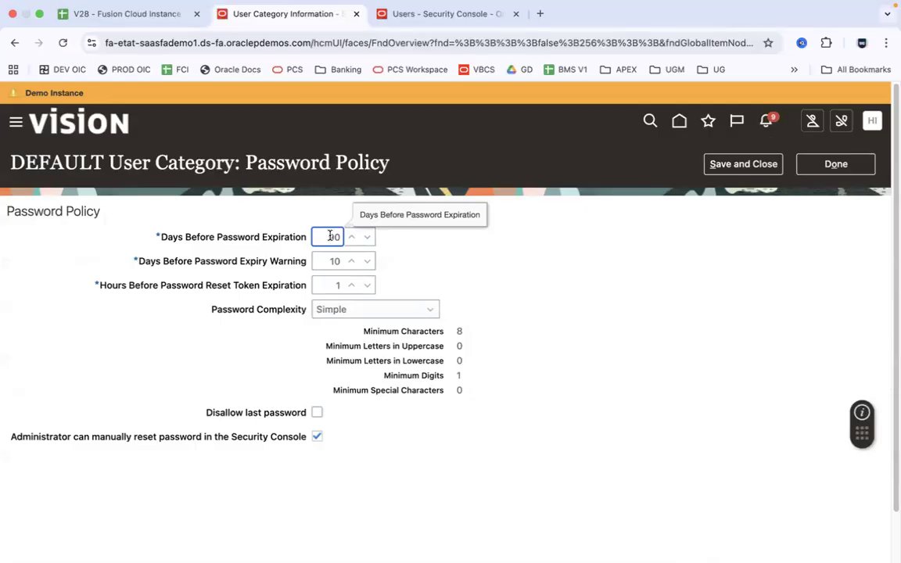
Pass through the expiry warning days and reset token hours fields, then tick Disallow last password
left_click(327, 261)
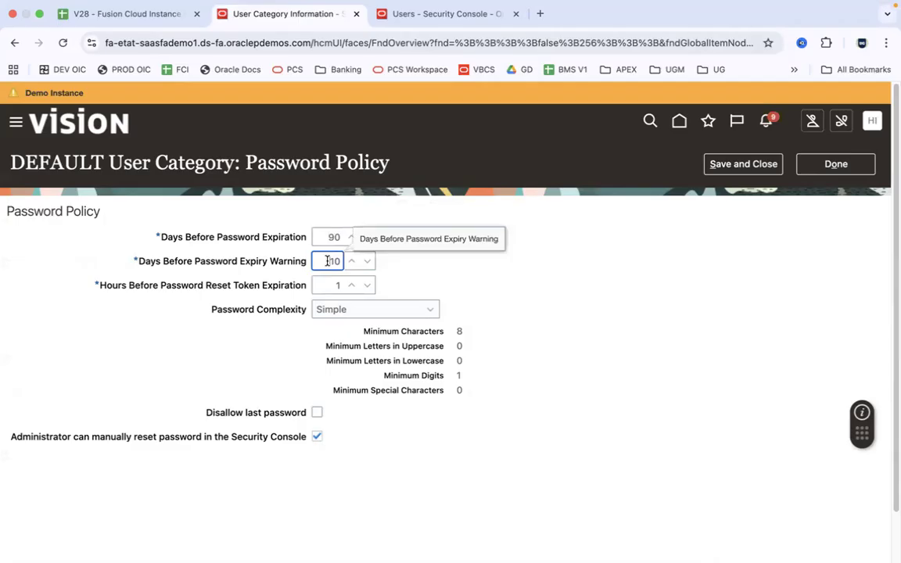
left_click(322, 285)
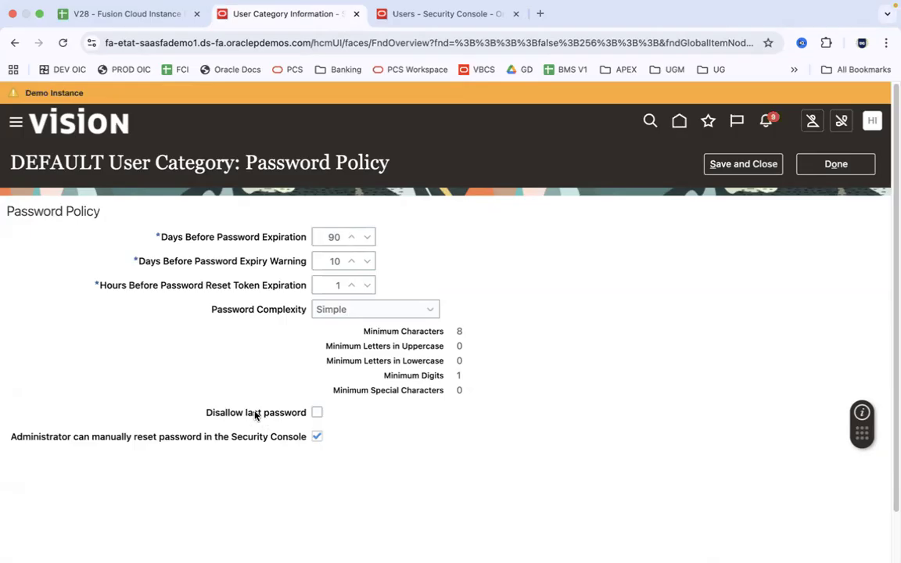
left_click(317, 414)
Clear Q5 and replace it with the sample password copied from P5
key("super+Tab")
left_click(762, 161)
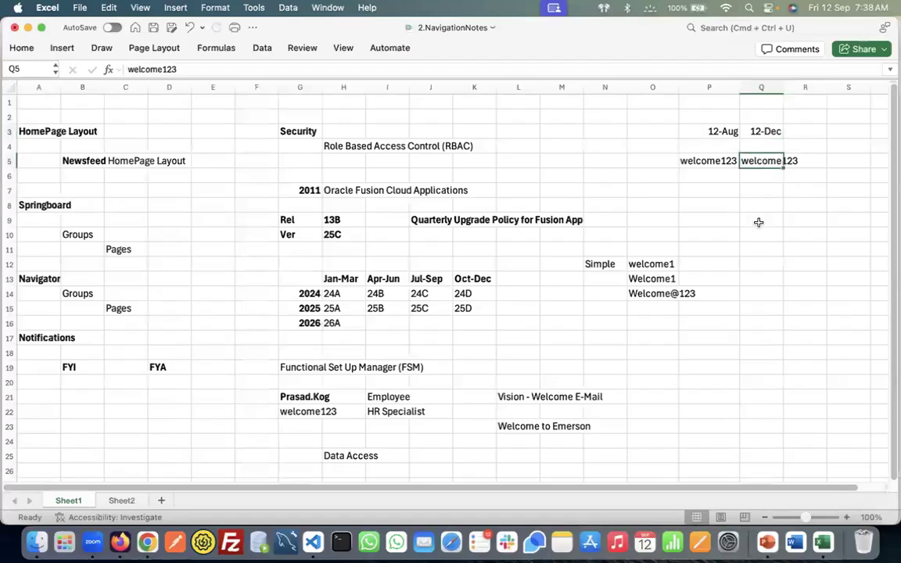
key("Delete")
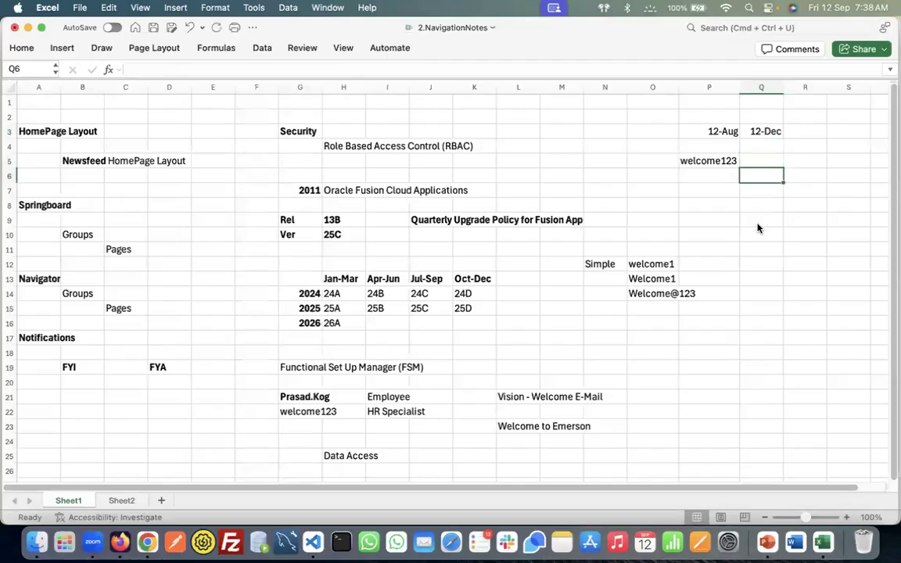
left_click(764, 129)
left_click(769, 159)
left_click(727, 160)
key("super+c")
left_click(755, 162)
key("super+v")
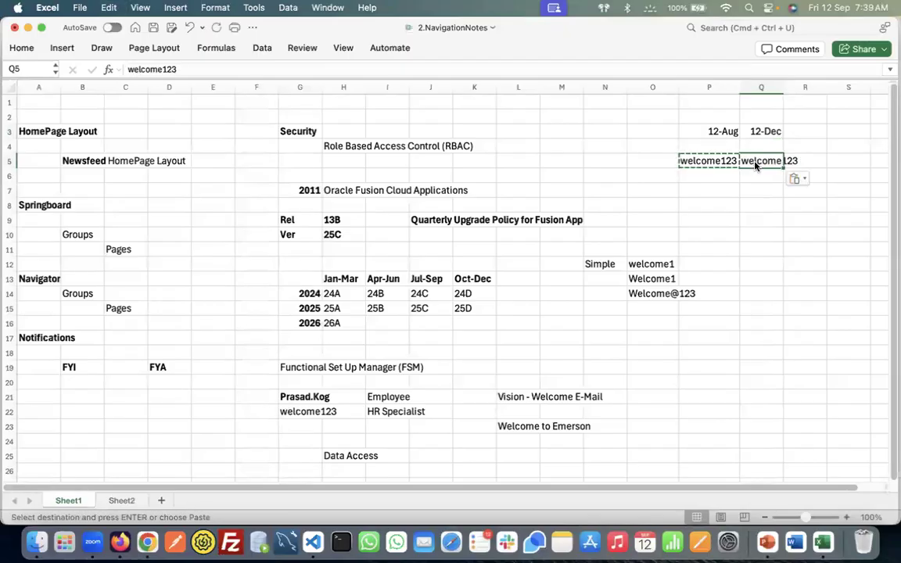
key("Escape")
Save the 2.NavigationNotes workbook and confirm the pasted value in Q5
key("super+s")
left_click(731, 162)
left_click(791, 160)
left_click(768, 161)
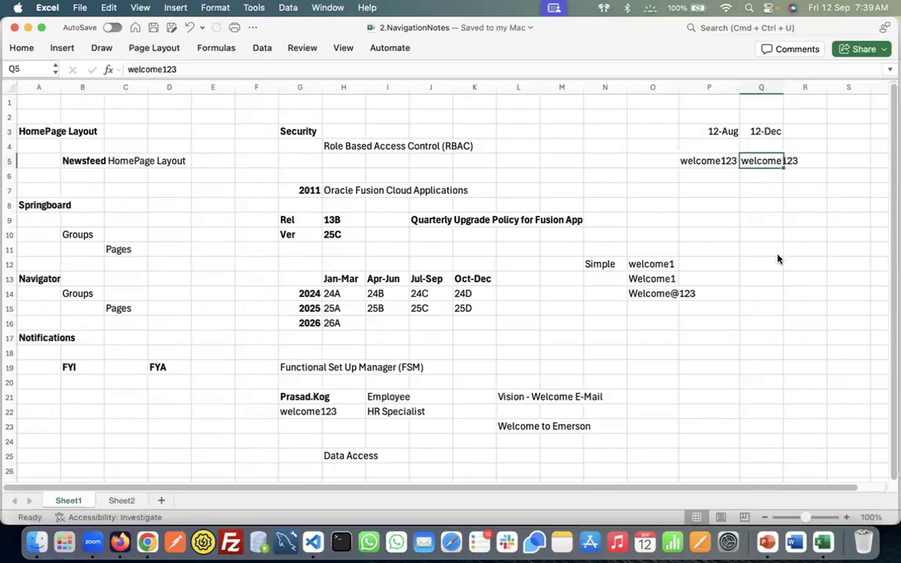
key("super+Tab")
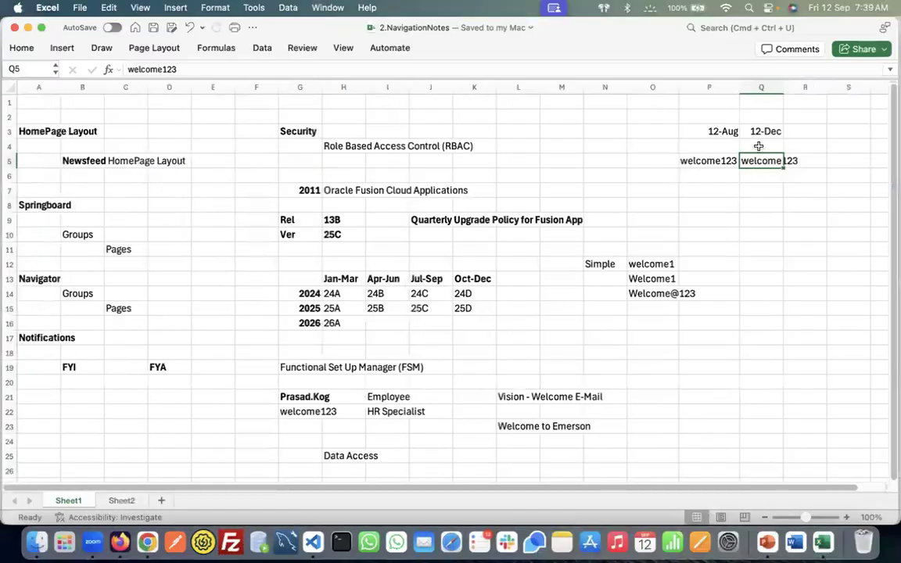
Review the 12-Aug and 12-Dec dates in P3 and Q3 against the passwords in P5 and Q5
left_click(762, 132)
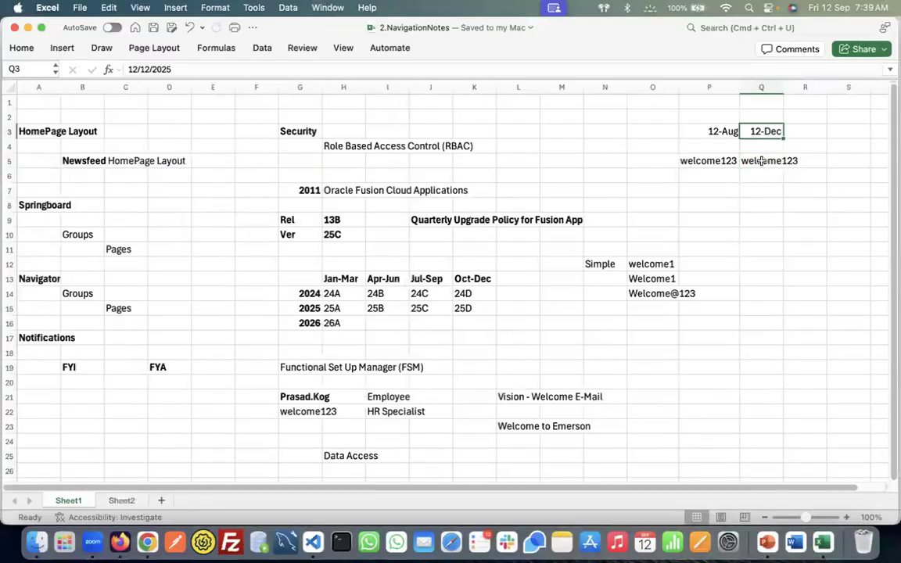
left_click(751, 161)
left_click(720, 161)
left_click(744, 161)
left_click(726, 131)
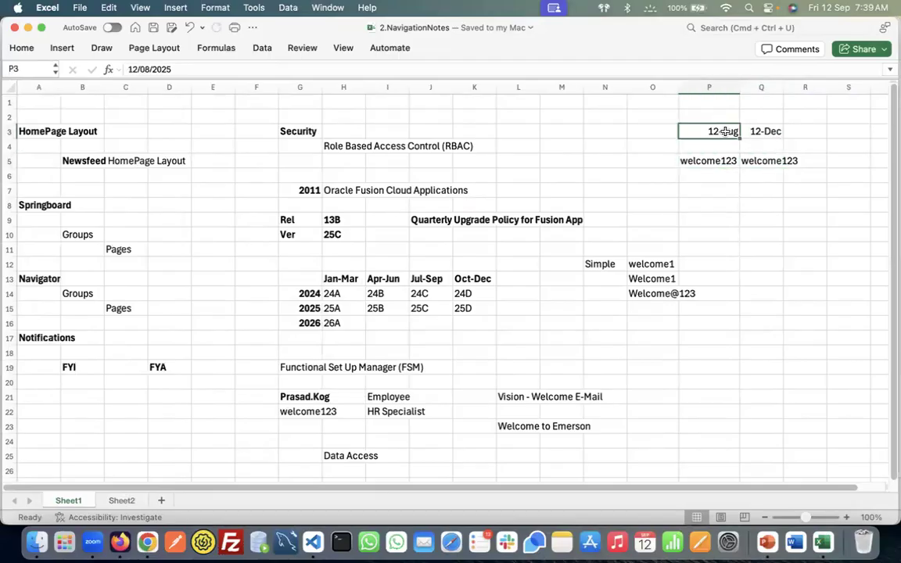
left_click(764, 161)
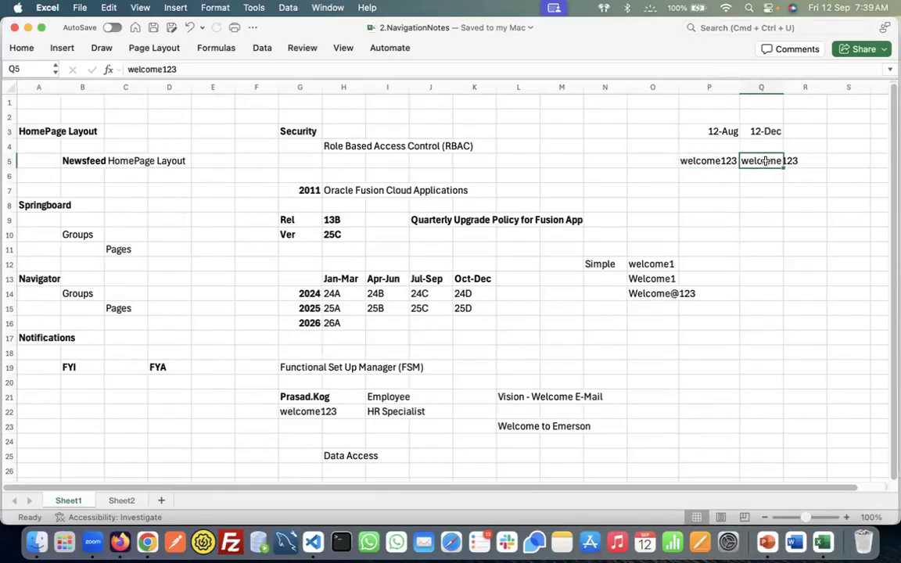
Untick the Disallow last password checkbox on the DEFAULT policy, briefly checking the Excel notes
key("super+Tab")
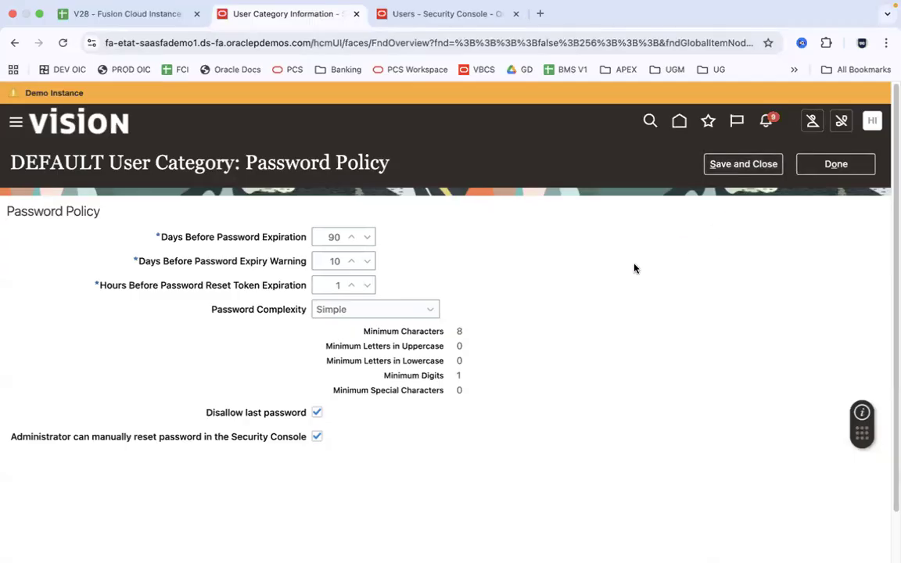
left_click(317, 414)
key("super+Tab")
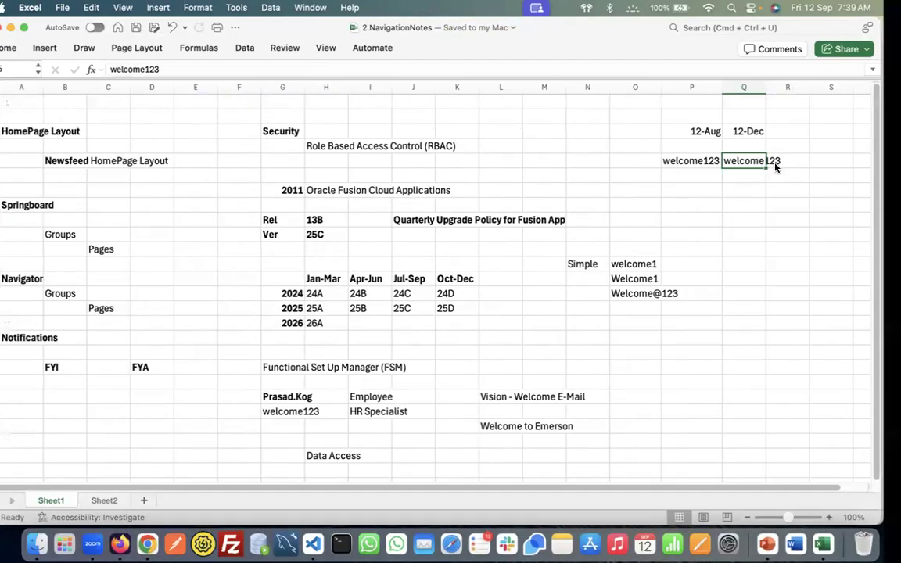
key("super+Tab")
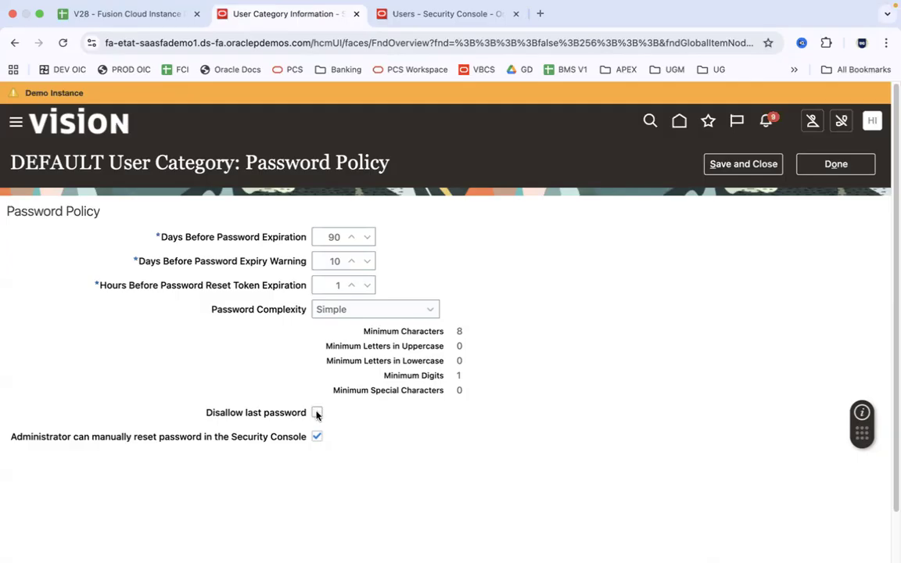
Toggle Disallow last password on and off, then save the policy with Done
left_click(317, 414)
left_click(317, 413)
left_click(836, 169)
Go to the Users - Security Console new user form and copy the sample password from Excel cell P5
left_click(420, 20)
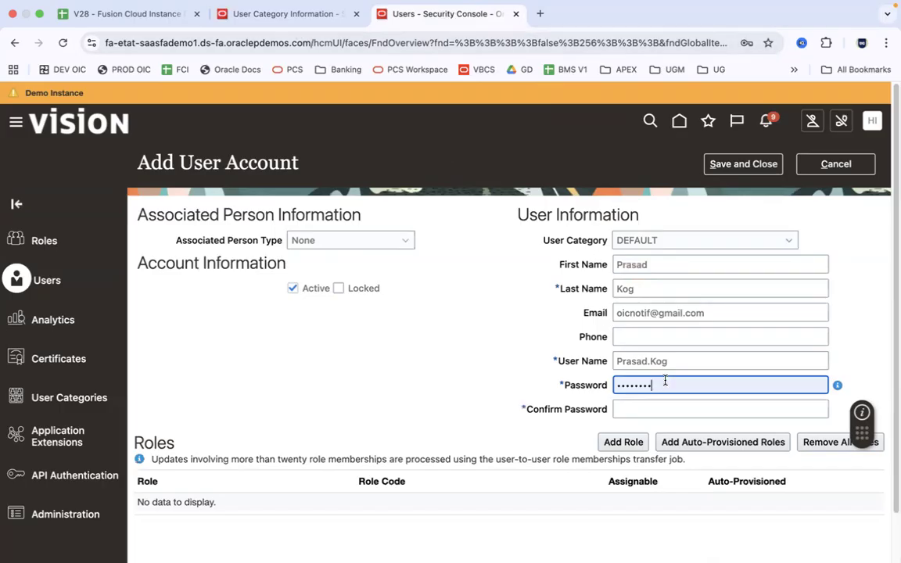
key("super+Tab")
left_click(710, 162)
key("super+c")
key("super+Tab")
Paste the copied password into Password and Confirm Password, then start Add Role
key("super+a")
key("super+v")
key("Tab")
key("super+v")
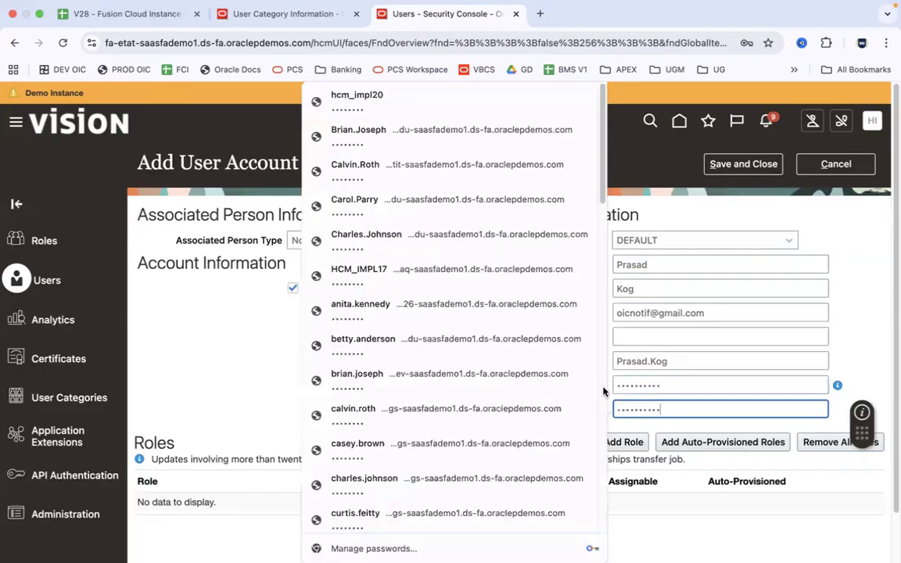
left_click(862, 337)
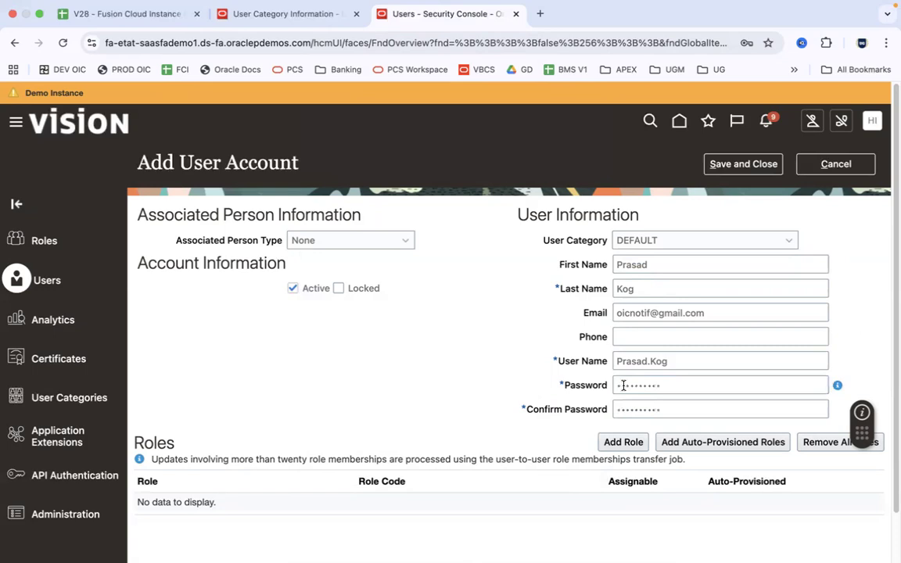
left_click(621, 450)
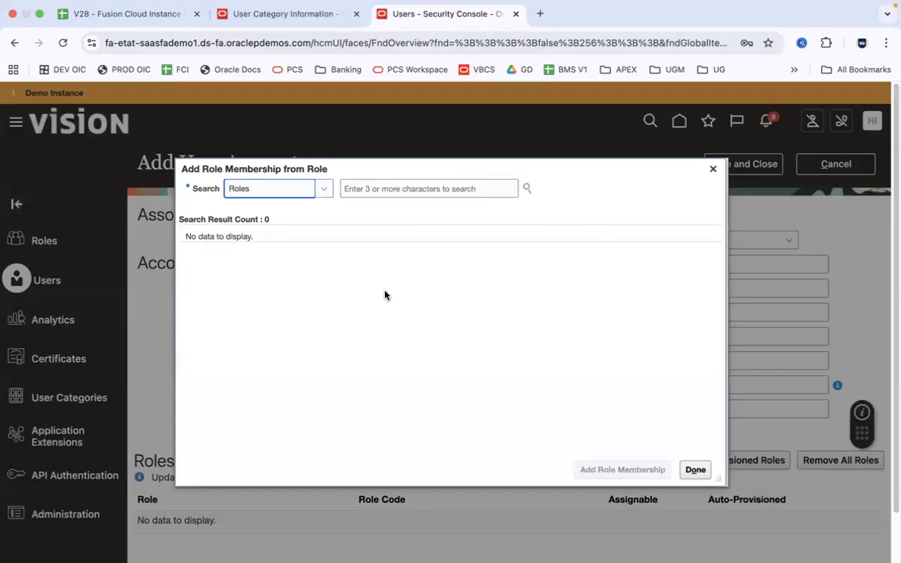
key("super+Tab")
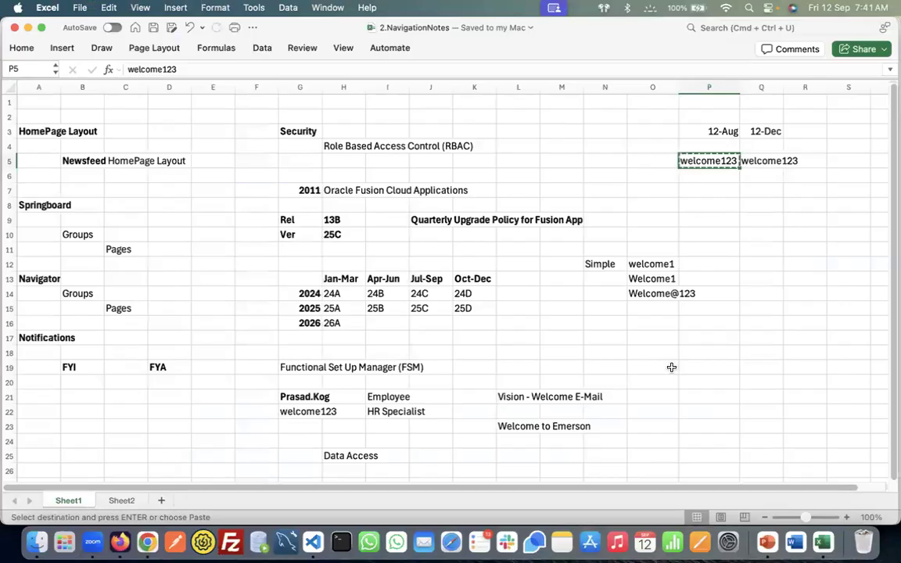
On Sheet2, enter RBAC in C2 and 'Role Based Access Control' in E2
left_click(649, 359)
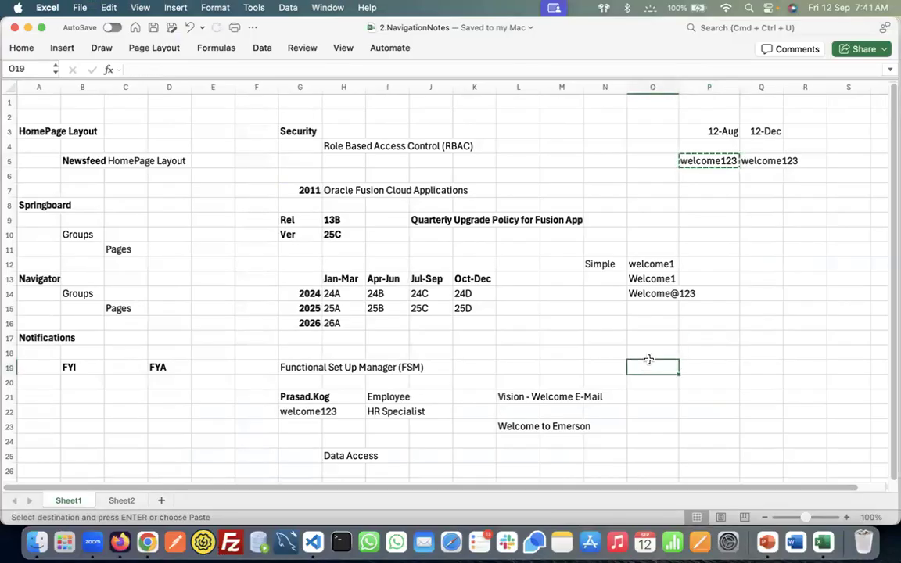
left_click(124, 501)
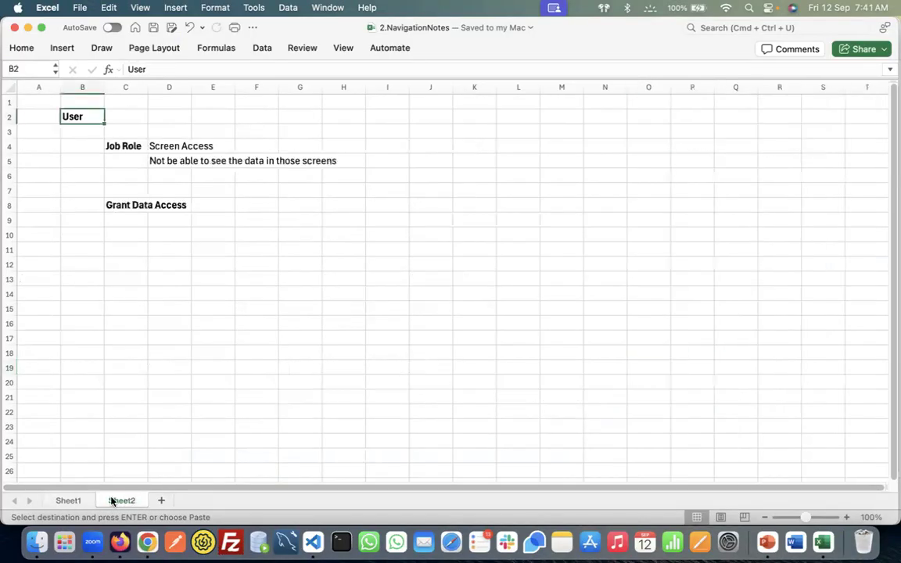
left_click(139, 115)
type("RBAC")
key("Tab")
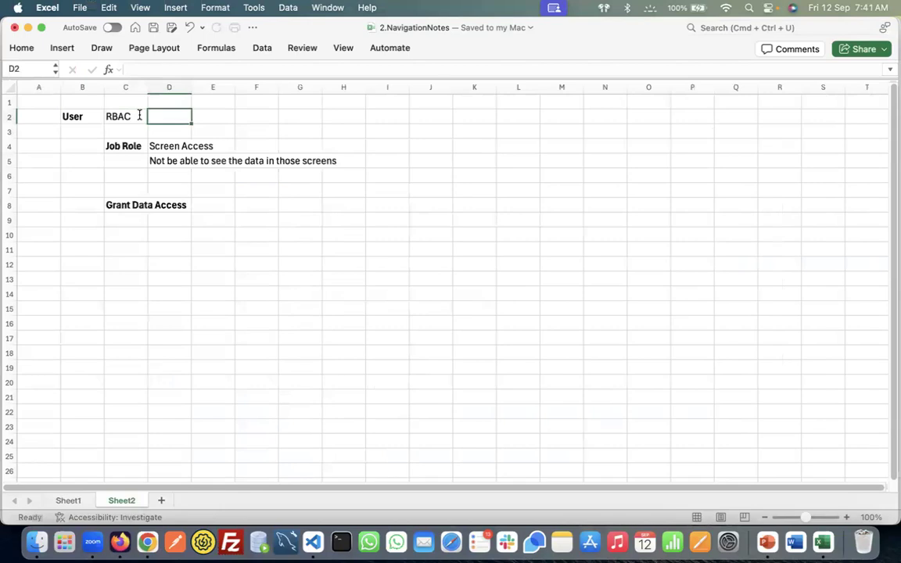
key("Tab")
type("Rol")
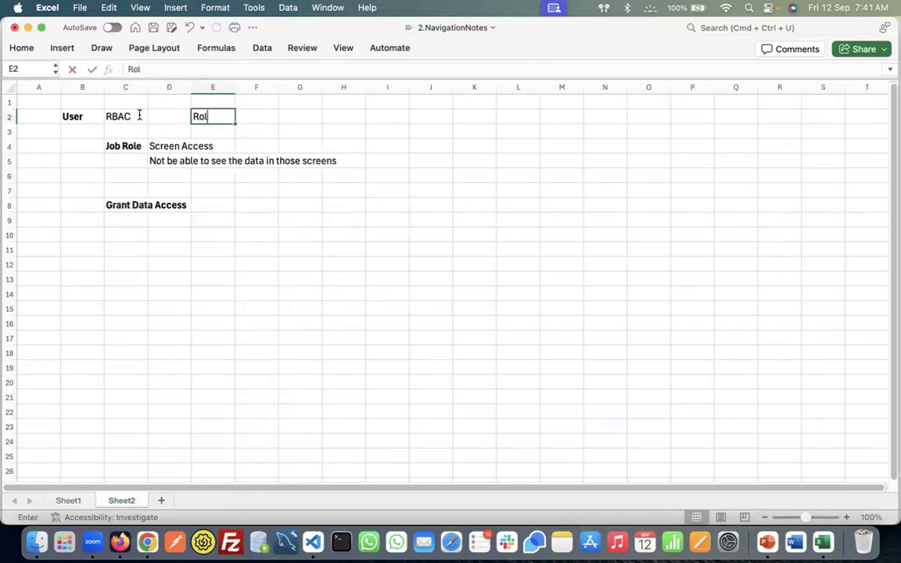
type("e Based A")
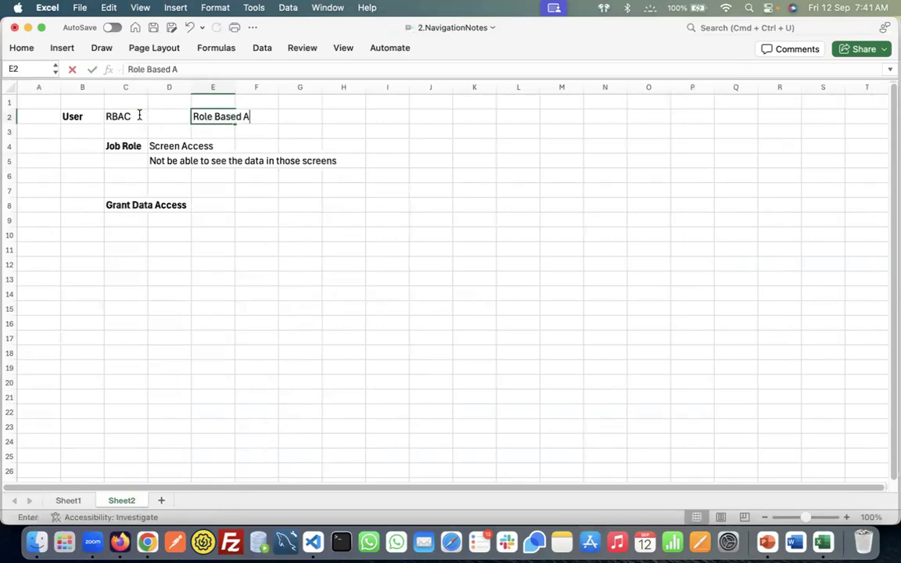
type("ccess Control")
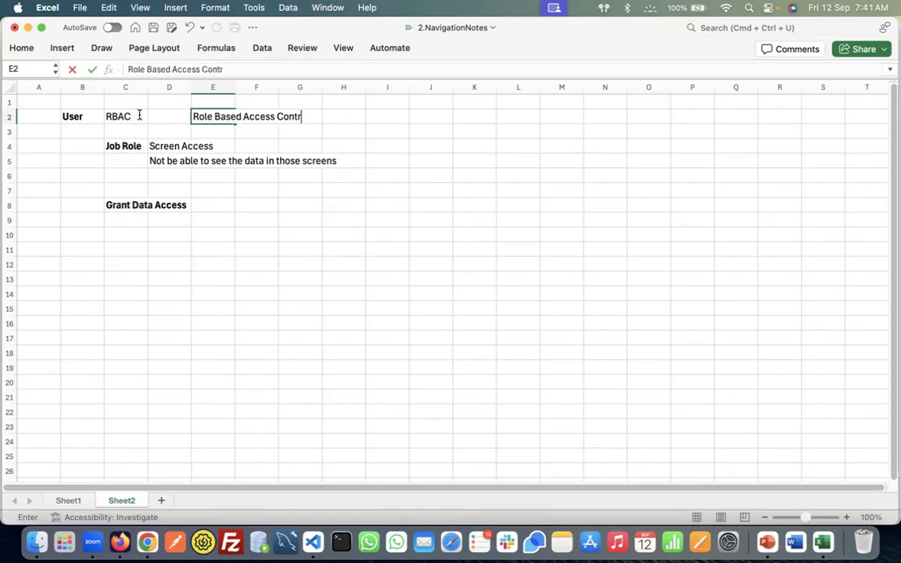
key("Return")
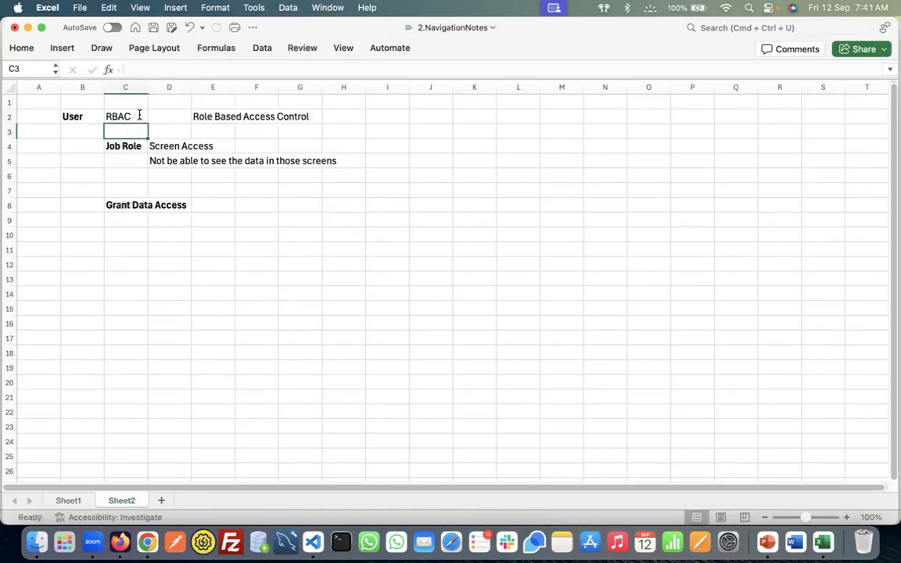
Make the RBAC cell C2 bold and save the workbook
left_click(140, 115)
key("cmd+b")
key("cmd+s")
left_click(137, 144)
left_click(135, 116)
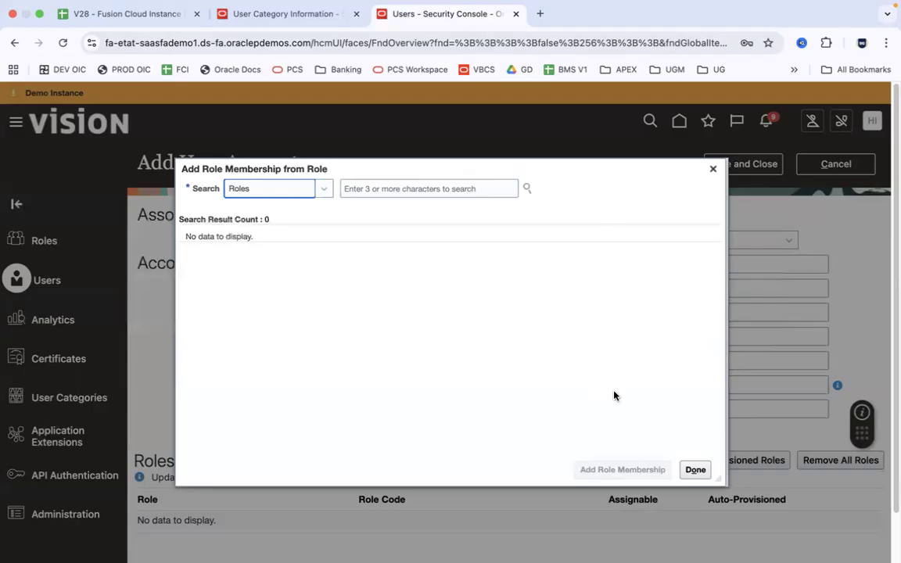
Drag the Add Role Membership dialog aside and place the cursor in its role search box
left_click_drag(661, 182, 612, 186)
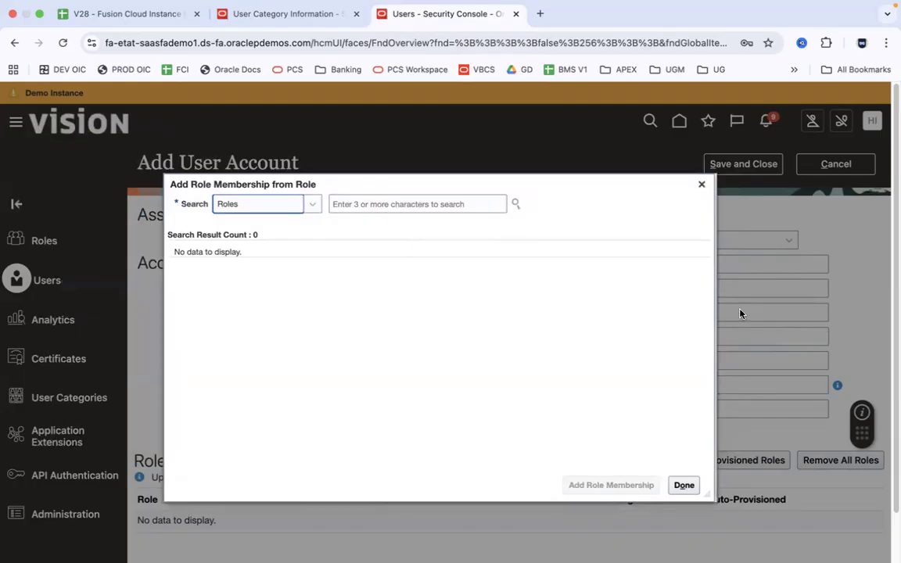
left_click(392, 203)
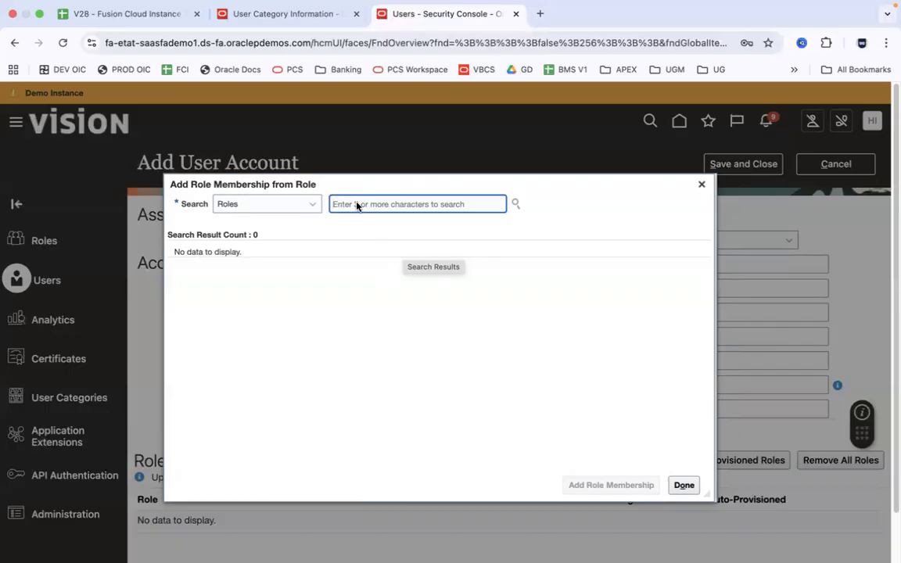
key("super+Tab")
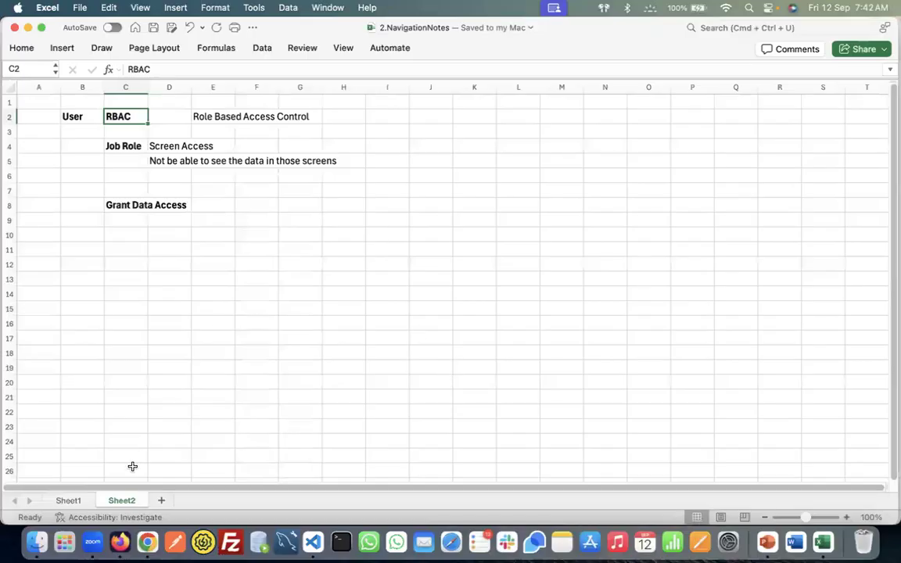
On Sheet1, review the new user's name in G21 and the Employee role note in I21
left_click(68, 501)
left_click(304, 399)
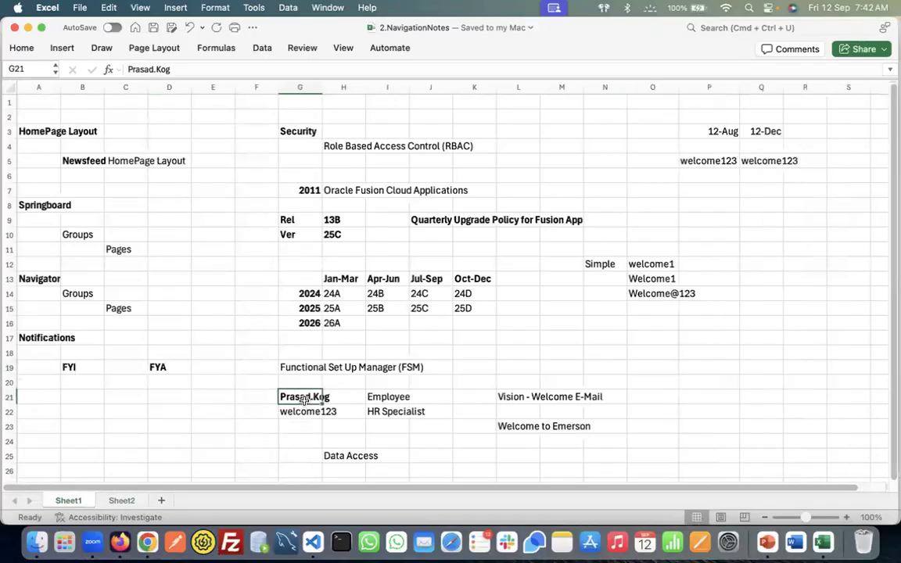
left_click(384, 397)
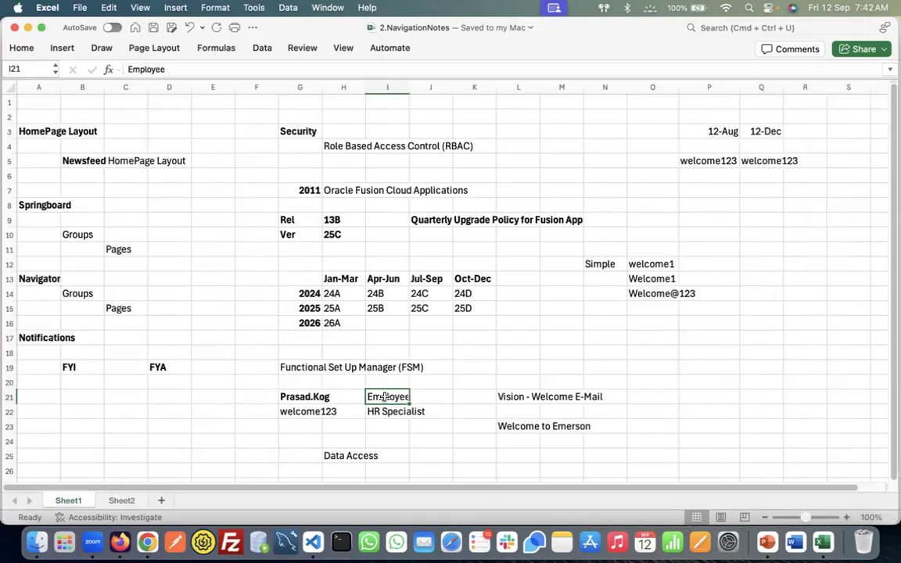
left_click(297, 397)
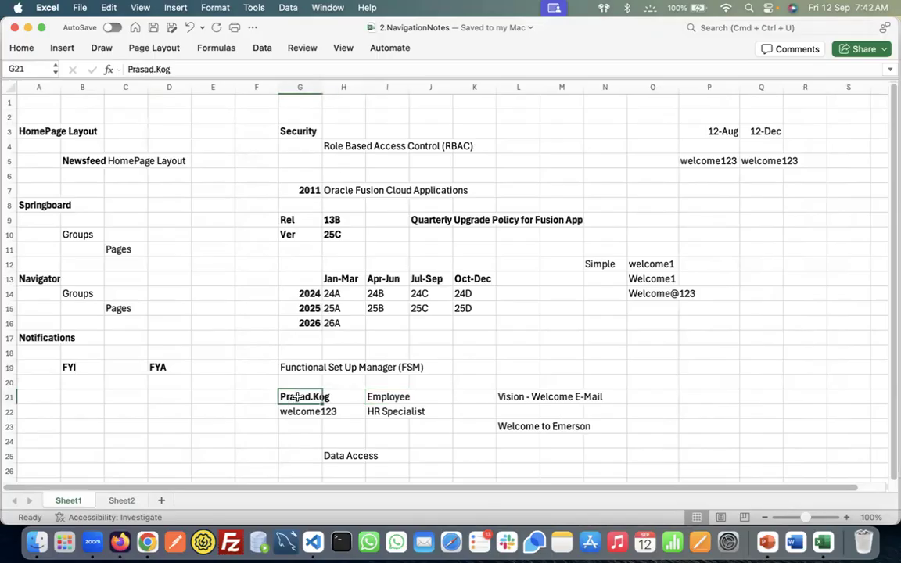
left_click(385, 398)
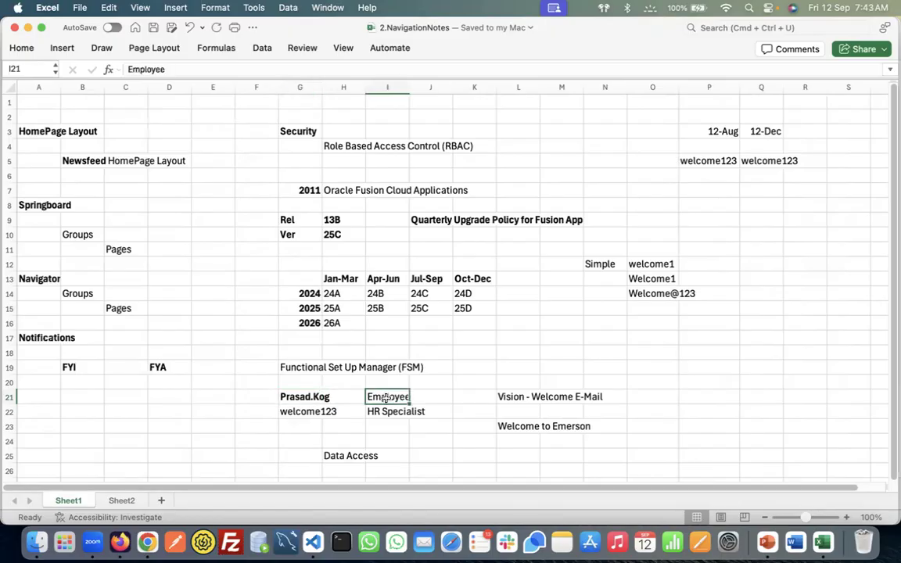
left_click(307, 397)
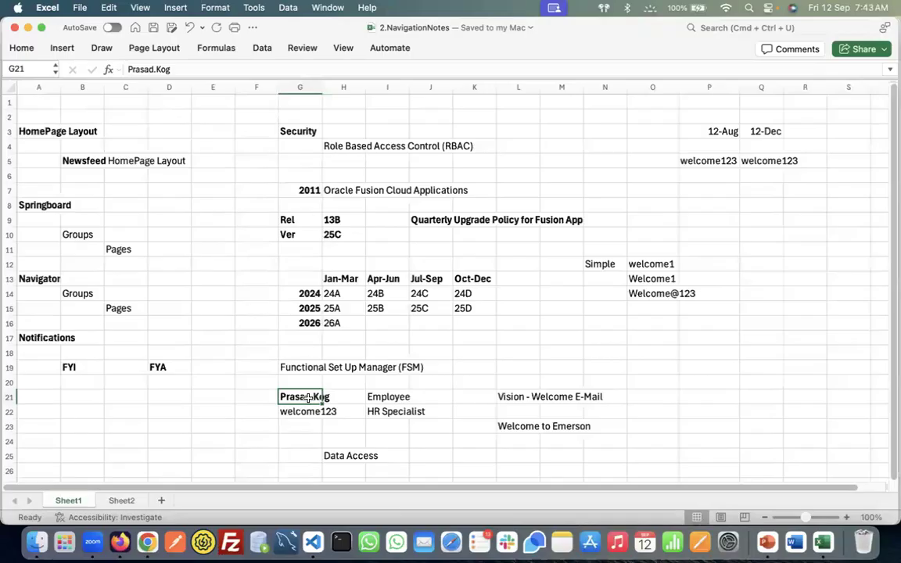
left_click(376, 397)
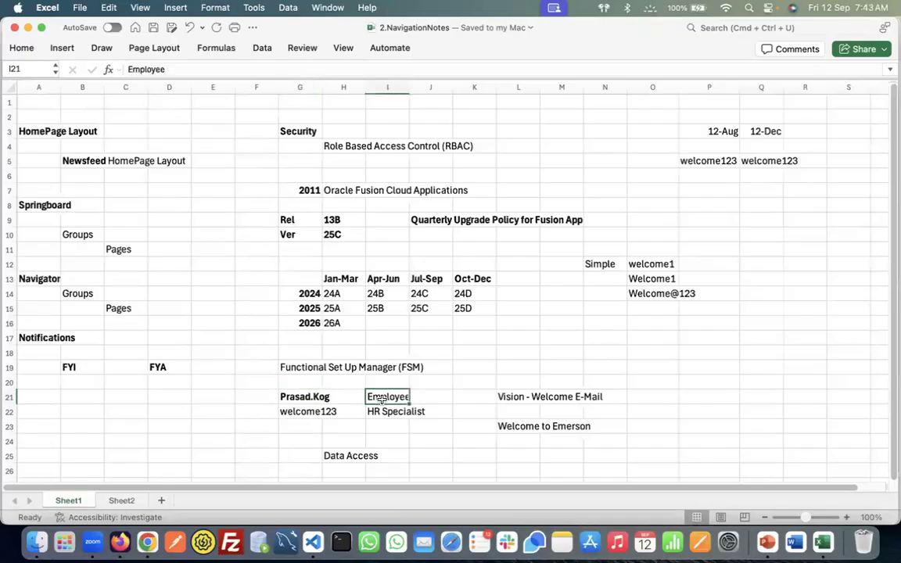
left_click(315, 397)
left_click(384, 396)
left_click(311, 397)
left_click(384, 397)
left_click(297, 400)
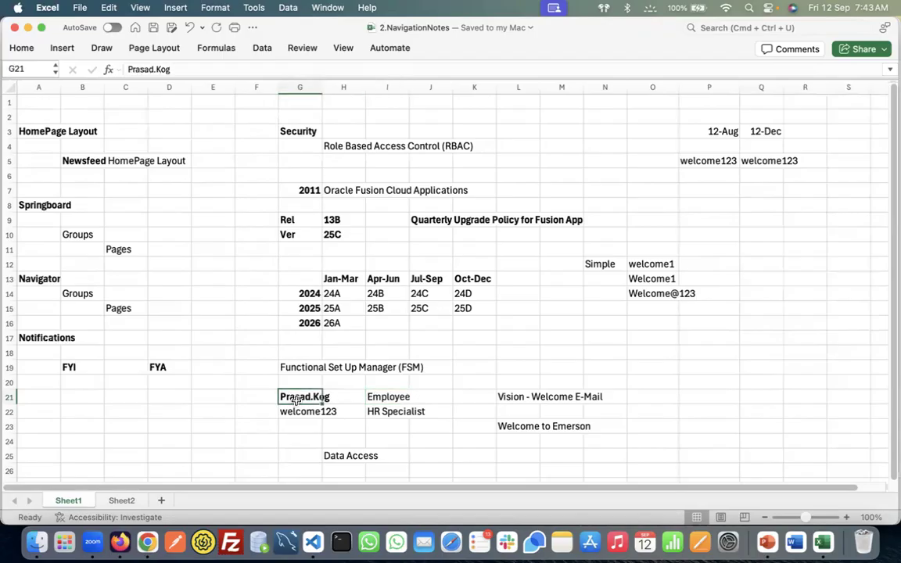
key("super+Tab")
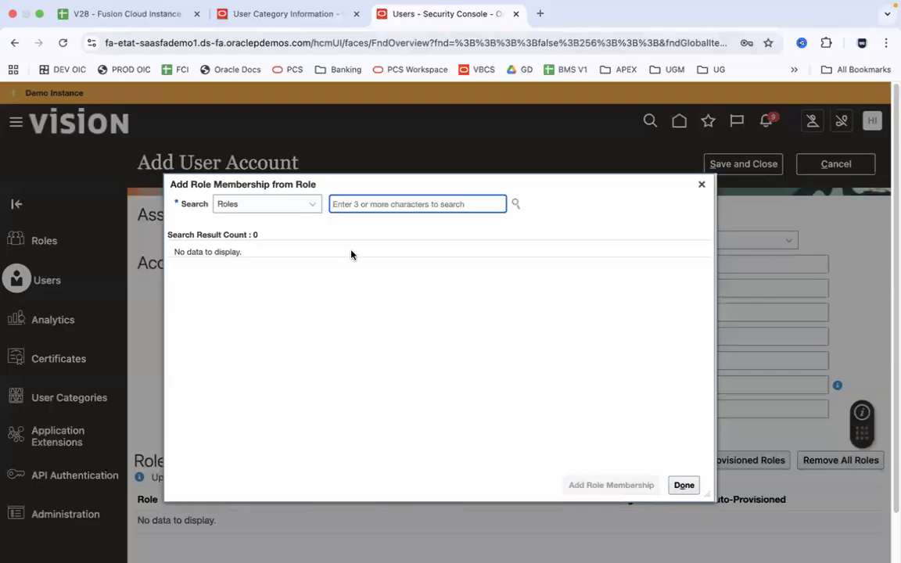
Search role membership for 'Employee' and pick the ORA_PER_EMPLOYEE_ABSTRACT suggestion
type("Emploe")
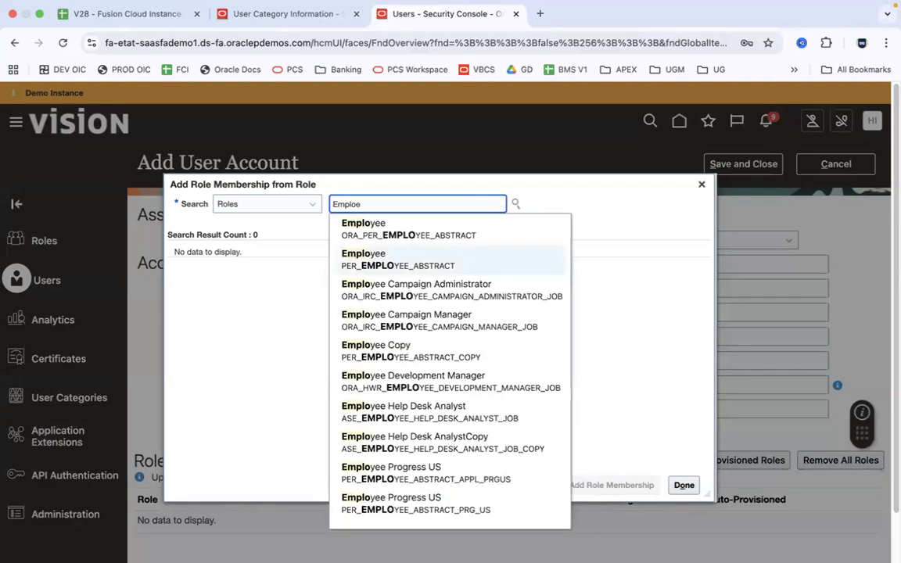
key("BackSpace")
type("yee")
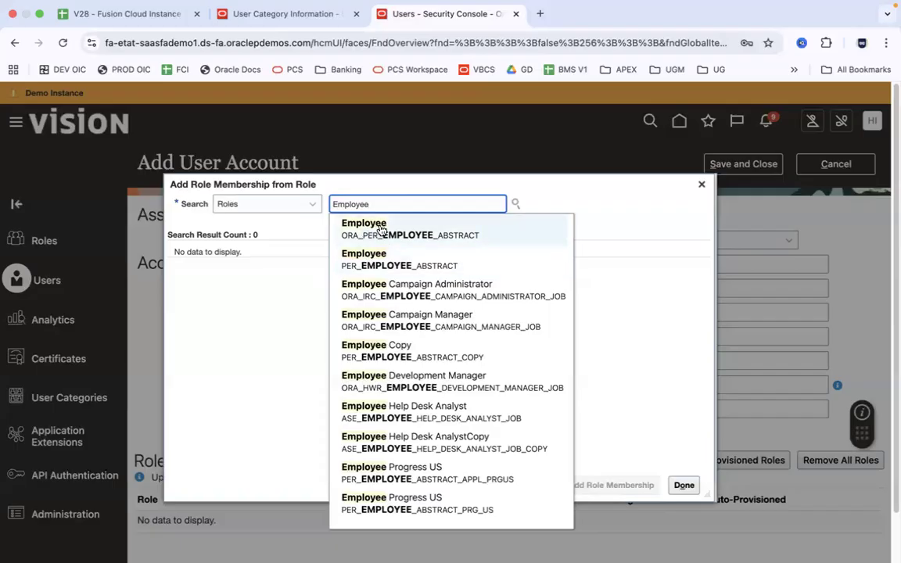
left_click(428, 234)
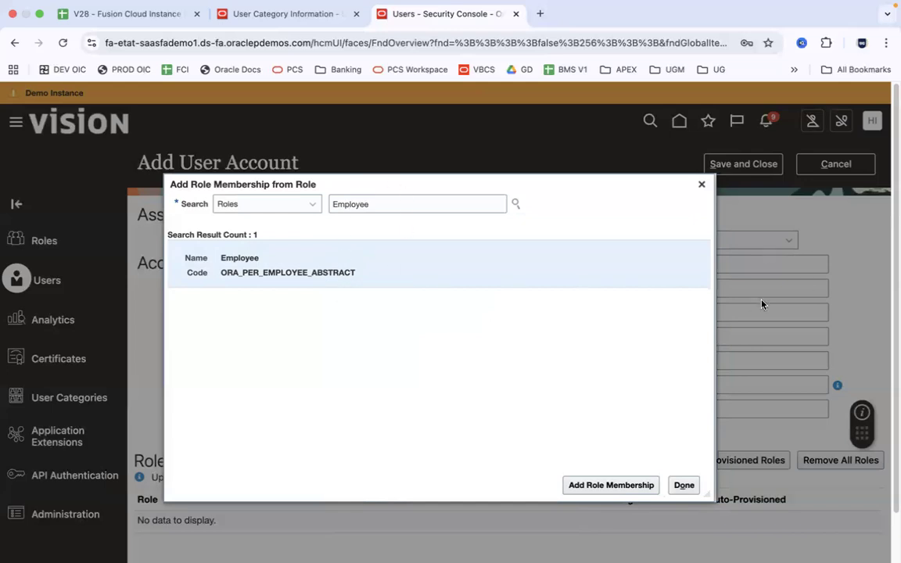
Add the Employee role (ORA_PER_EMPLOYEE_ABSTRACT) to the user and close the role search
left_click_drag(651, 193, 514, 138)
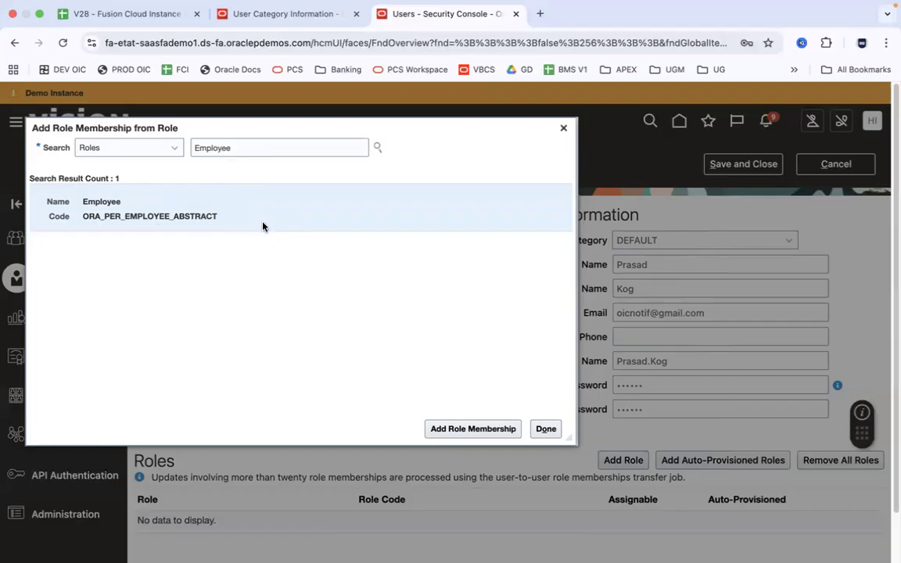
left_click(460, 429)
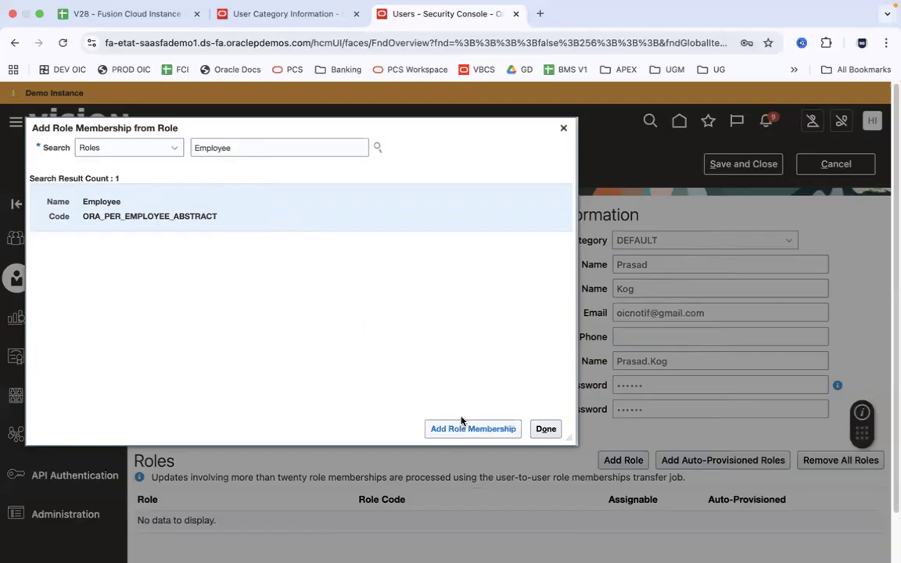
left_click(562, 128)
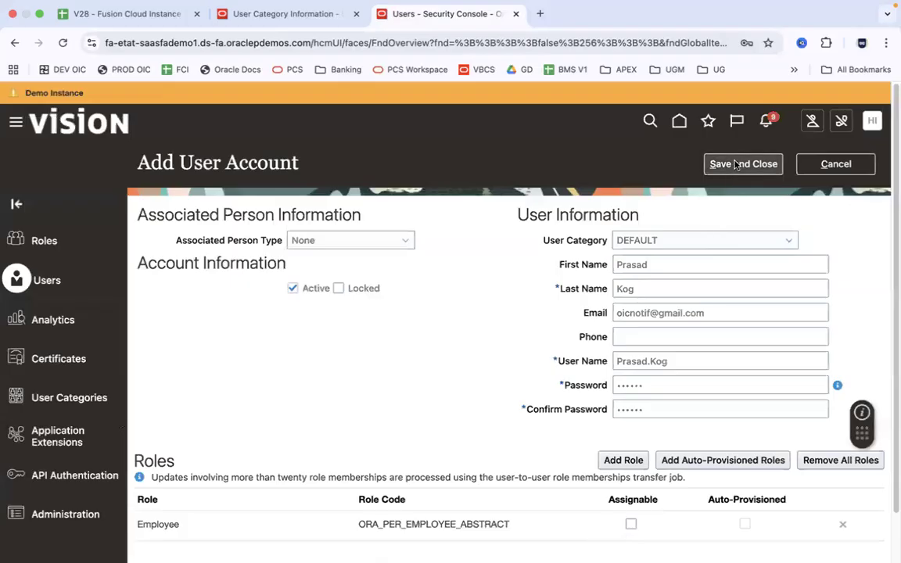
Save and close the new user account, then go back to the Security Console users page
left_click(716, 313)
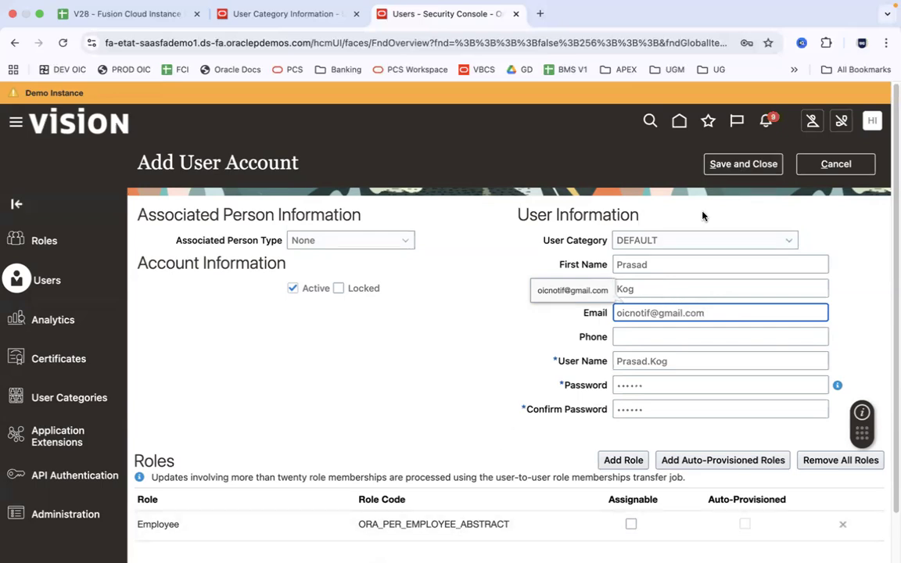
left_click(743, 166)
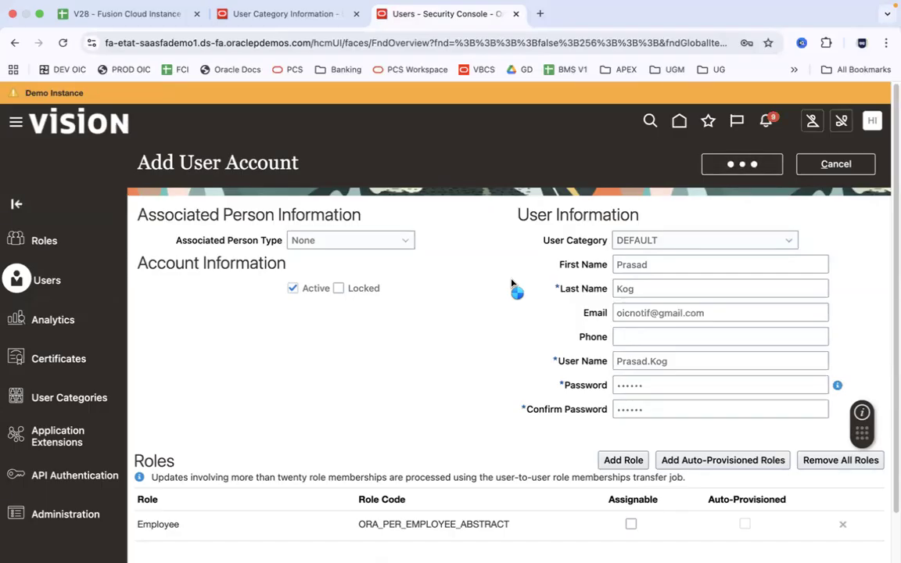
left_click(296, 19)
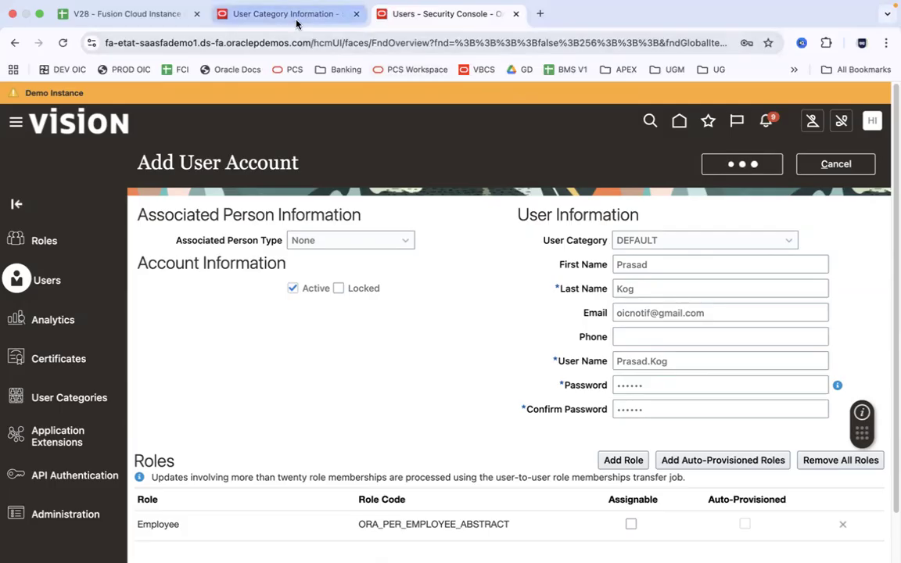
left_click(434, 11)
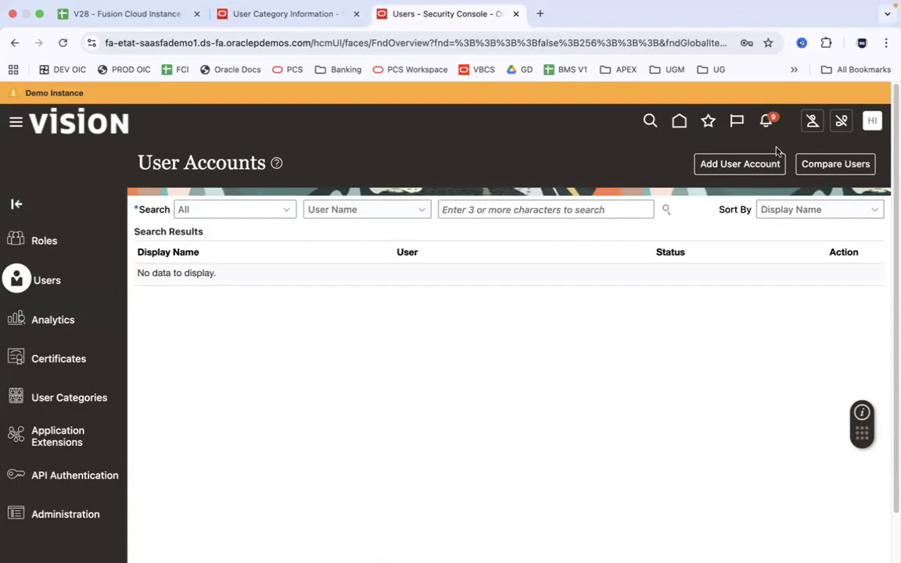
Read the Vision welcome e-mail's subject and body in Gmail, then return to the user category page
left_click(541, 15)
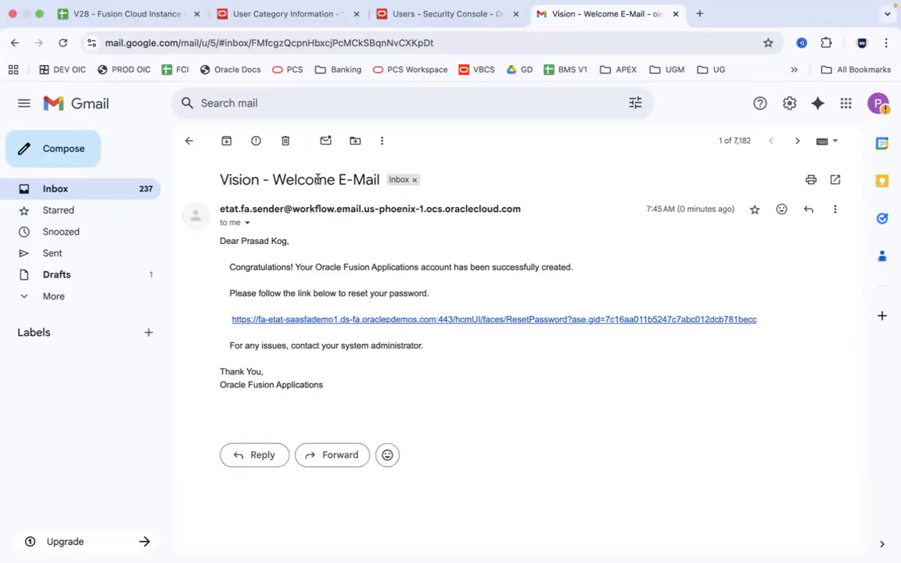
left_click_drag(219, 180, 380, 180)
left_click_drag(220, 241, 352, 381)
left_click(352, 381)
left_click_drag(220, 241, 361, 385)
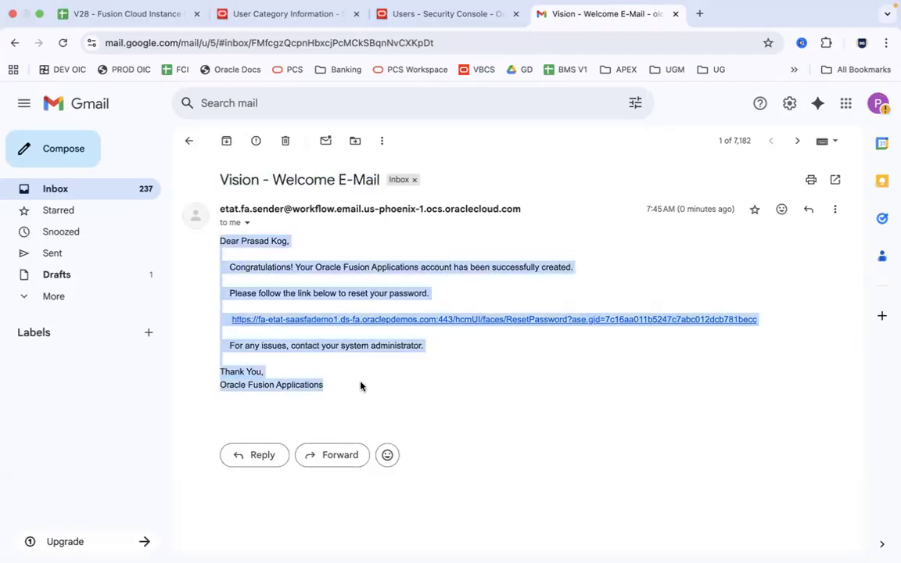
left_click(360, 385)
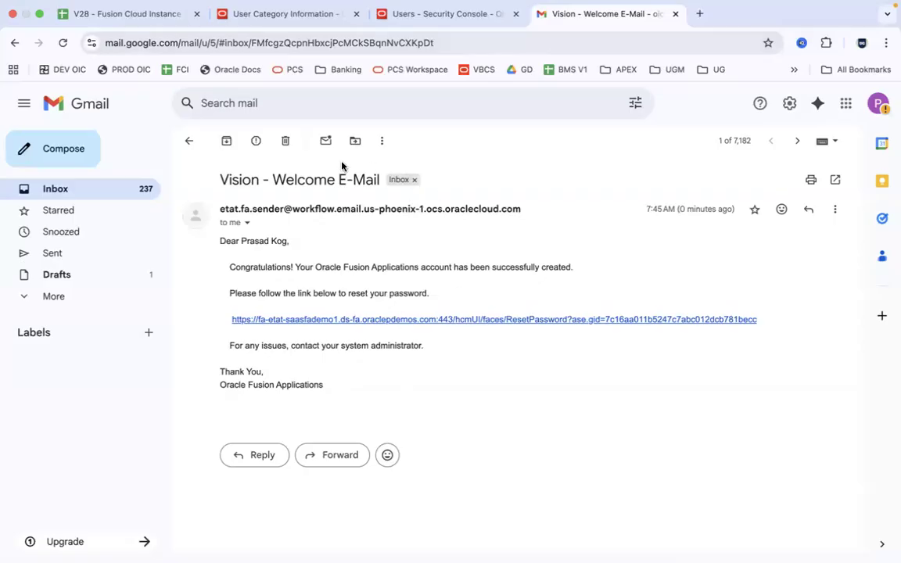
left_click(270, 14)
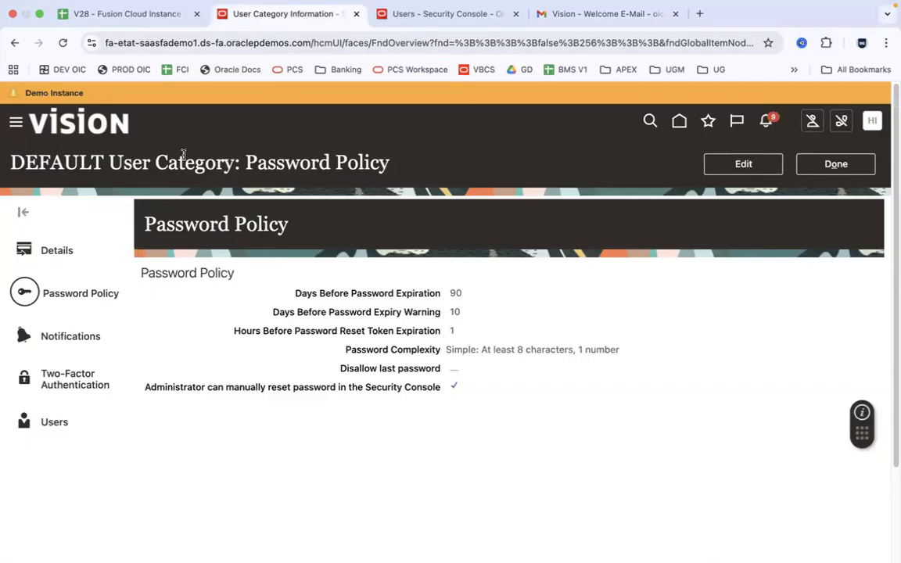
Edit the DEFAULT category's Notifications and open the New Account Template
left_click(77, 337)
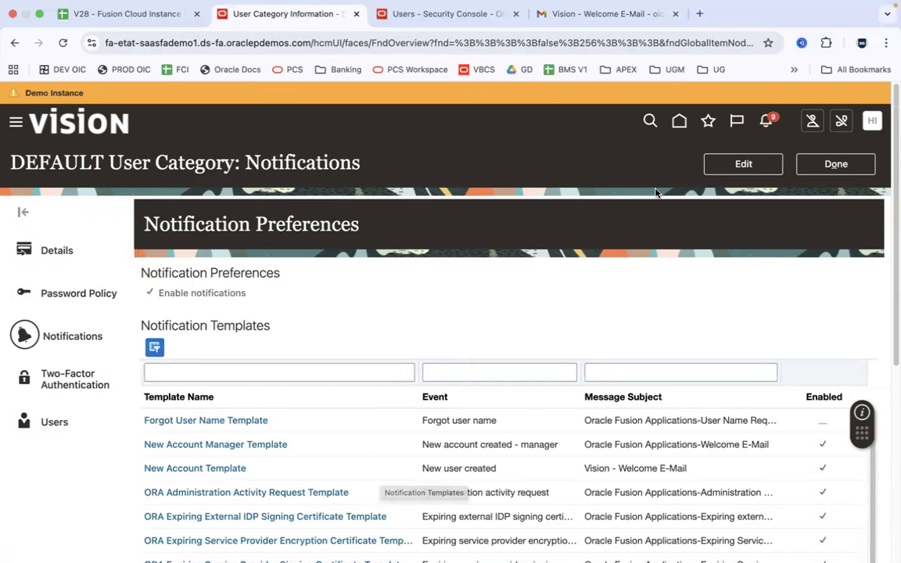
left_click(723, 166)
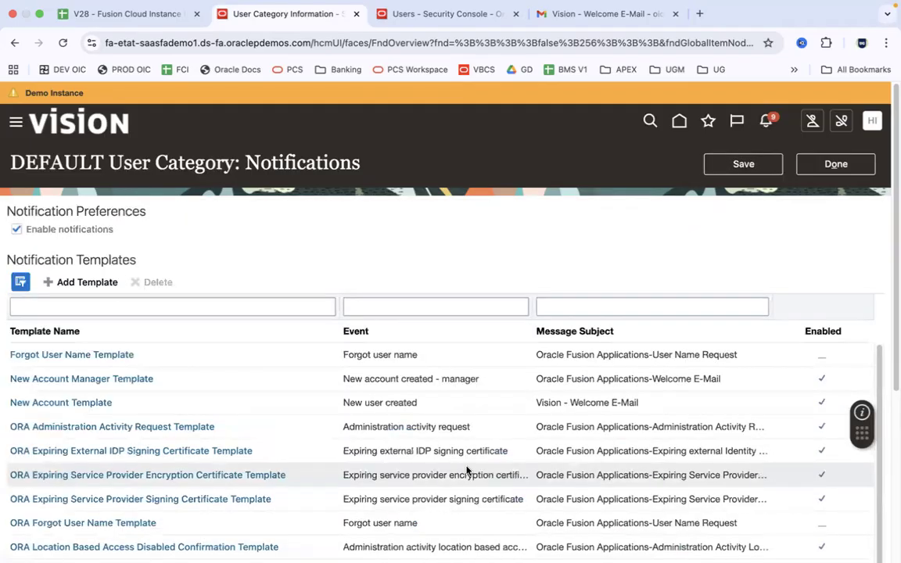
left_click(94, 405)
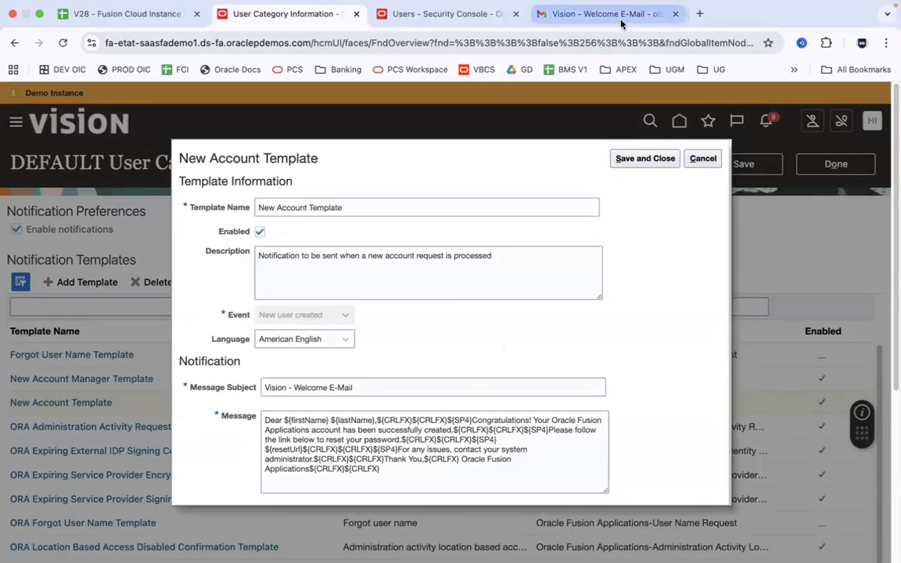
Compare the template's subject and message text with the received welcome e-mail
double_click(402, 385)
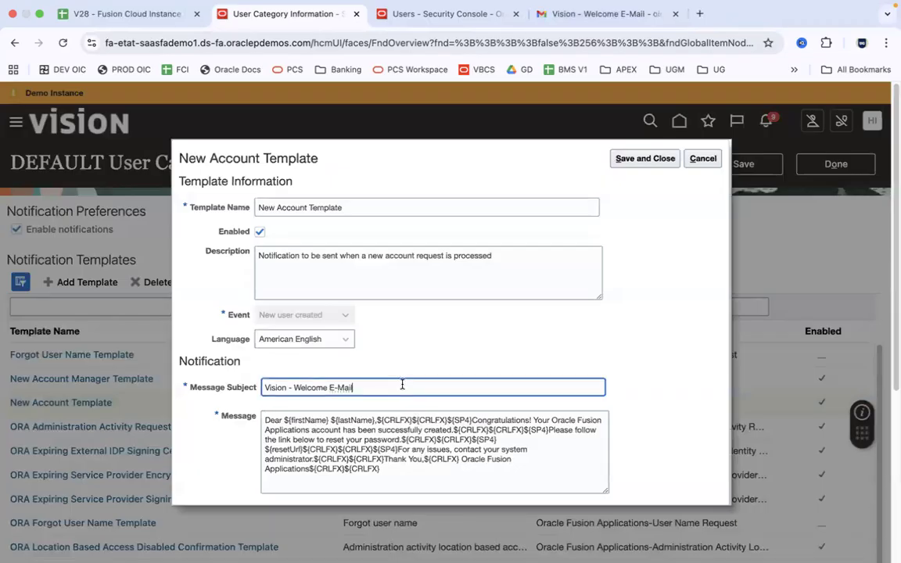
left_click(267, 389)
left_click_drag(267, 388, 555, 24)
left_click(596, 32)
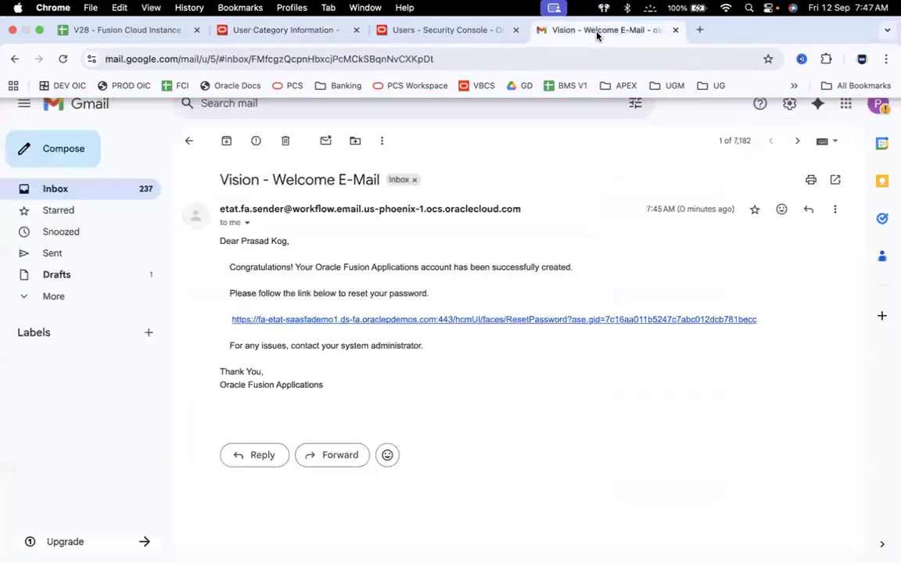
left_click(296, 34)
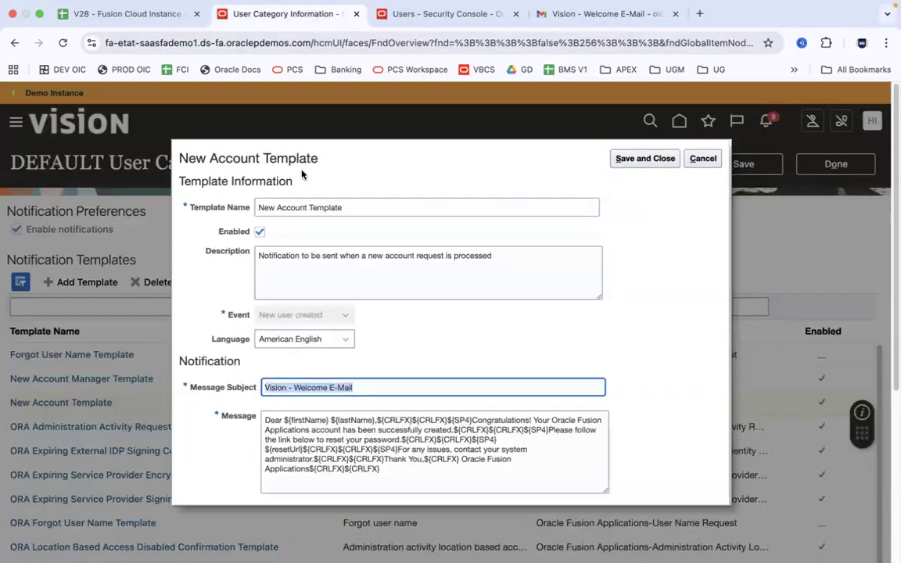
left_click_drag(398, 469, 270, 412)
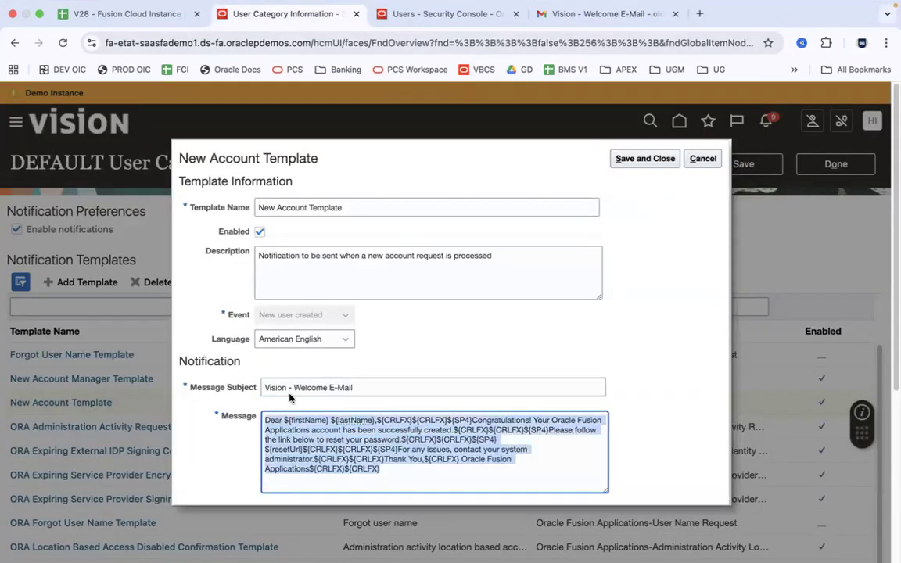
left_click(583, 31)
left_click_drag(342, 382, 211, 241)
left_click(343, 250)
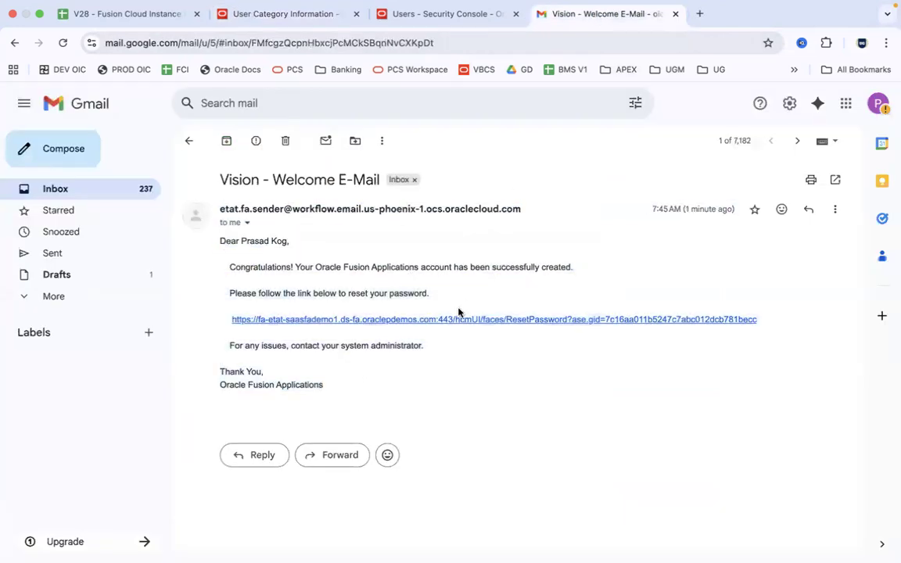
left_click(436, 12)
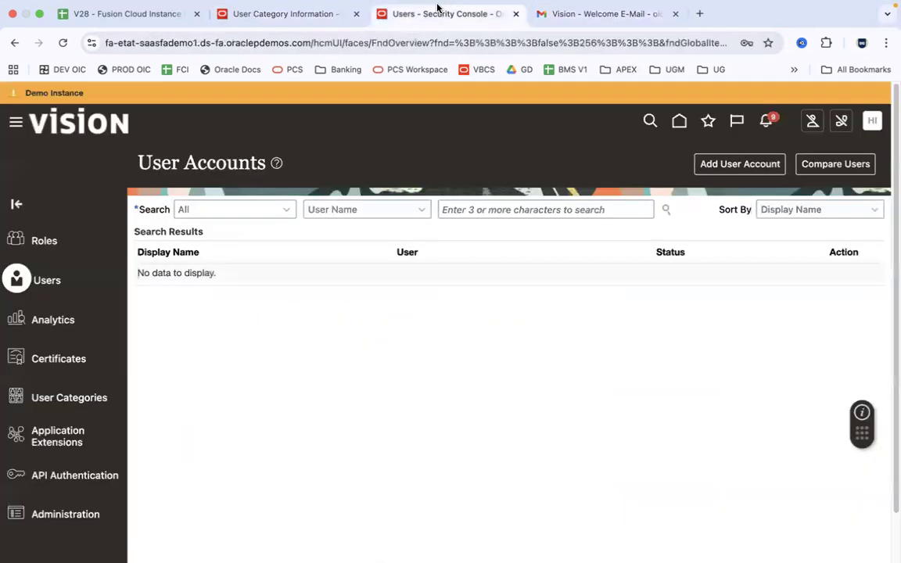
left_click(302, 13)
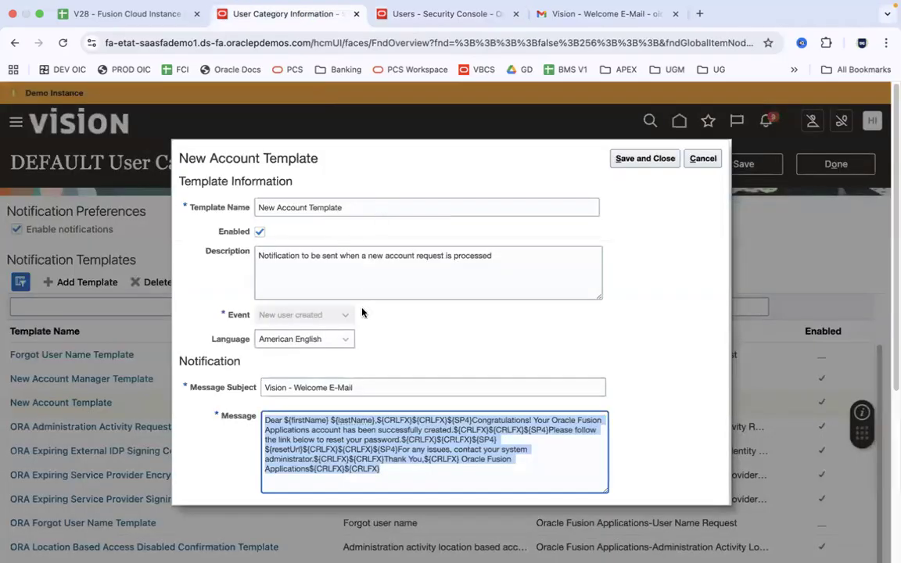
left_click(431, 279)
Try a new message subject starting 'Welcome To', then cancel the template edits unsaved
left_click(375, 388)
left_click_drag(375, 387, 250, 381)
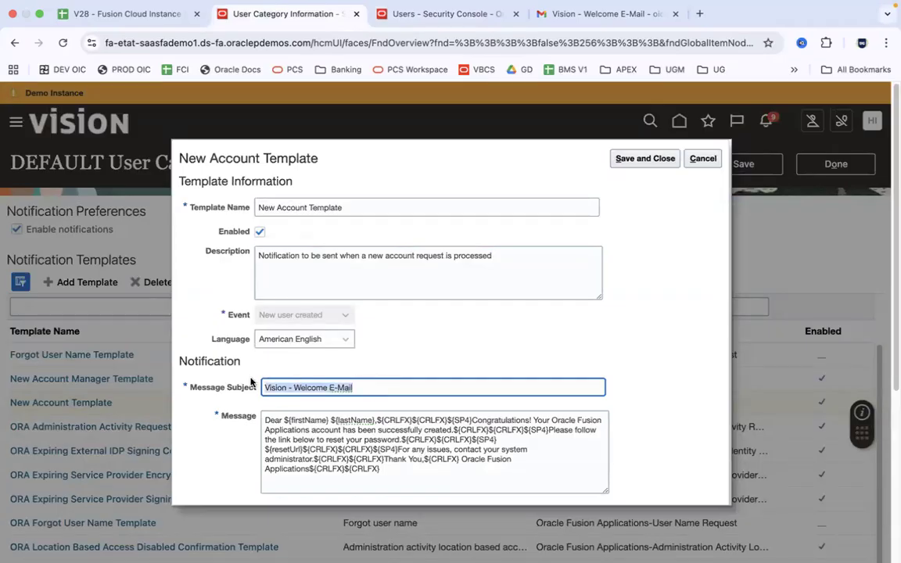
type("Welcome")
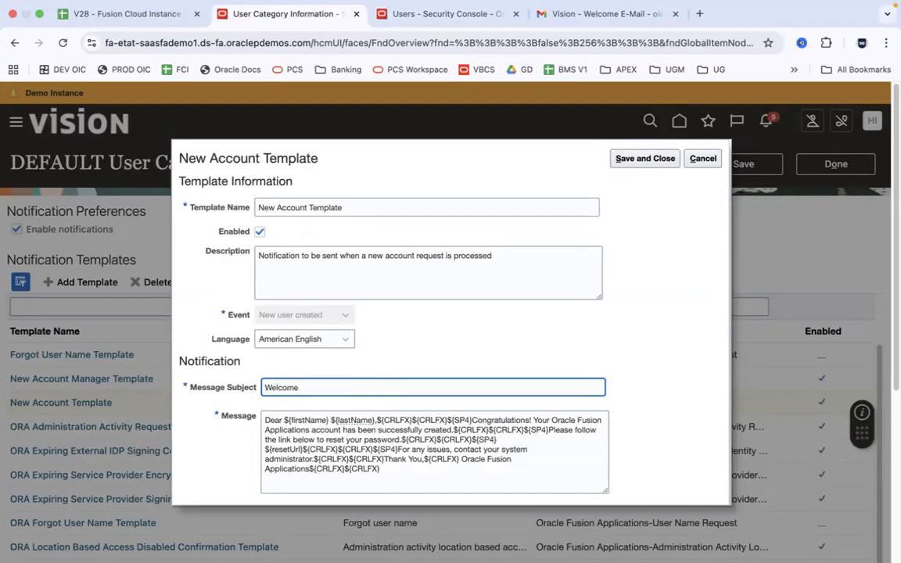
type(" To ERm")
key("BackSpace")
key("BackSpace")
type("merson")
left_click(703, 159)
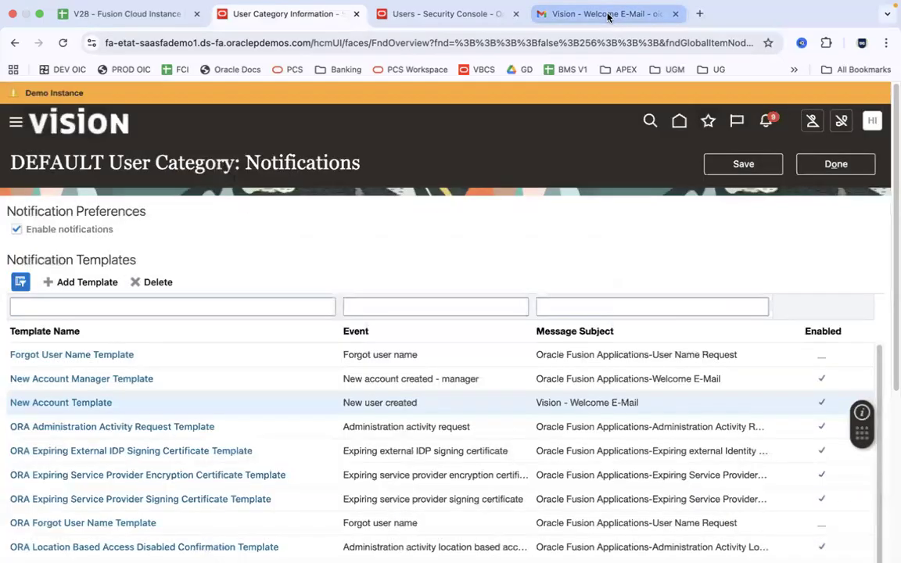
Search the Security Console for the new user's account, then return to the welcome e-mail
left_click(607, 15)
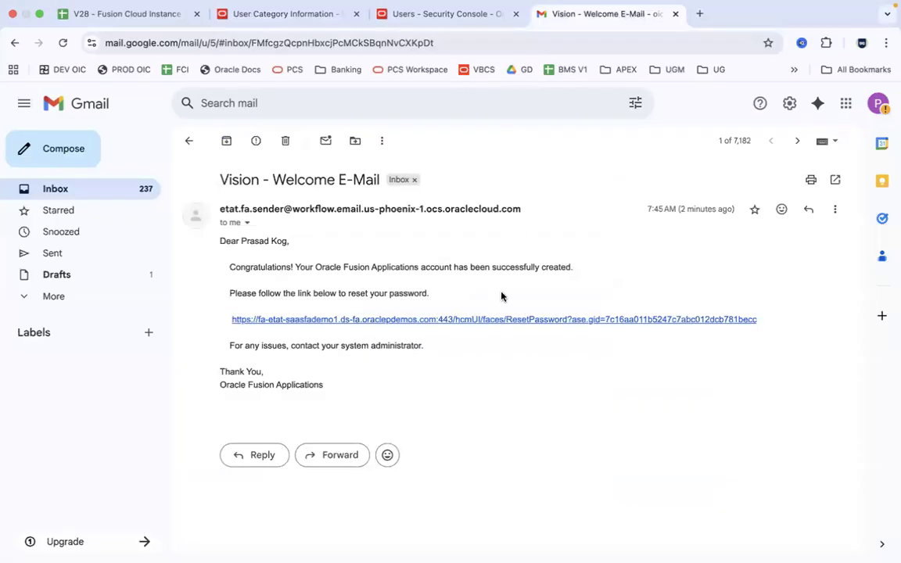
left_click(445, 14)
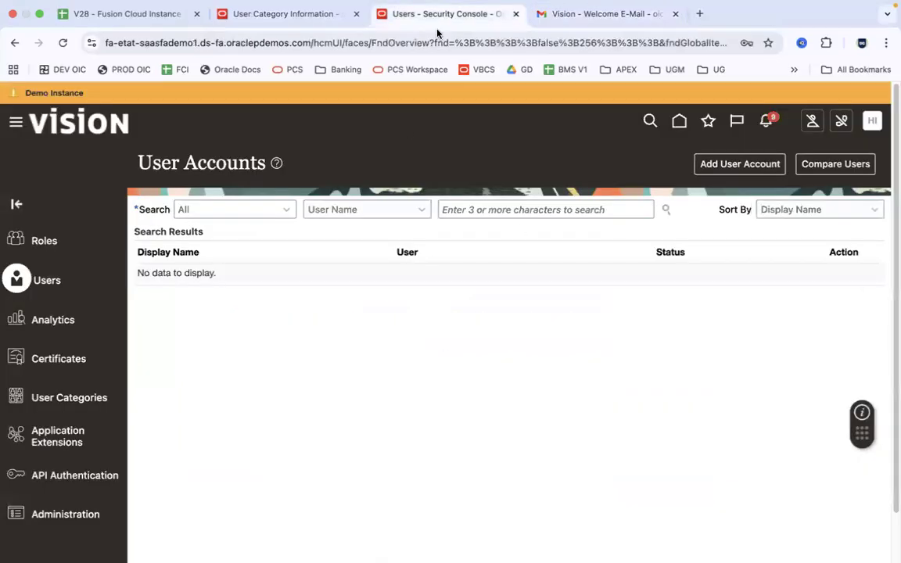
left_click(484, 211)
key("Return")
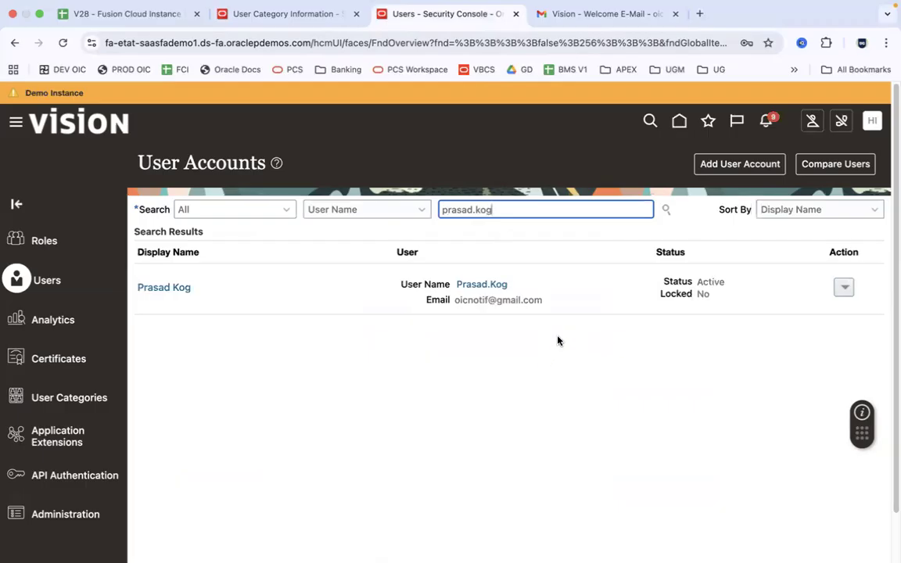
left_click(595, 23)
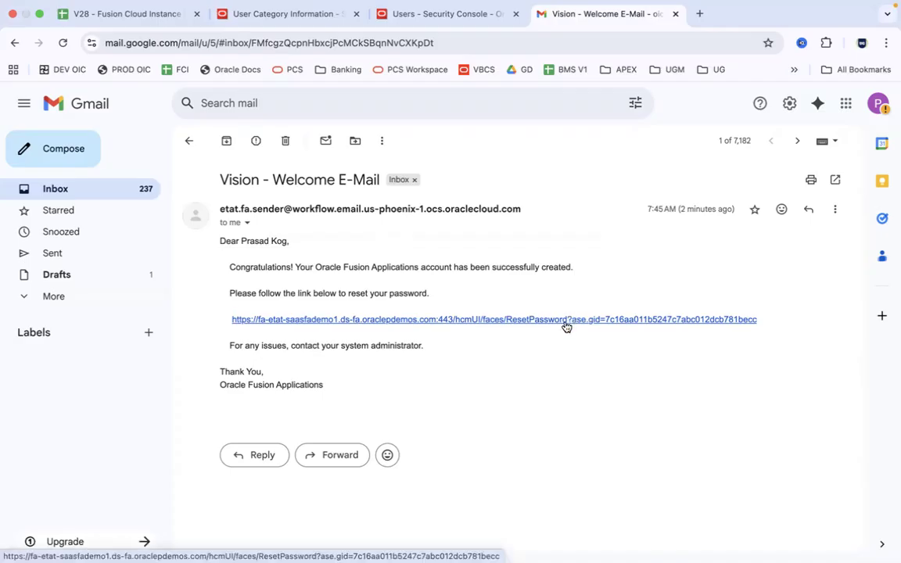
Load the Fusion sign-in page in Firefox using the instance URL copied from cell B2
left_click(121, 16)
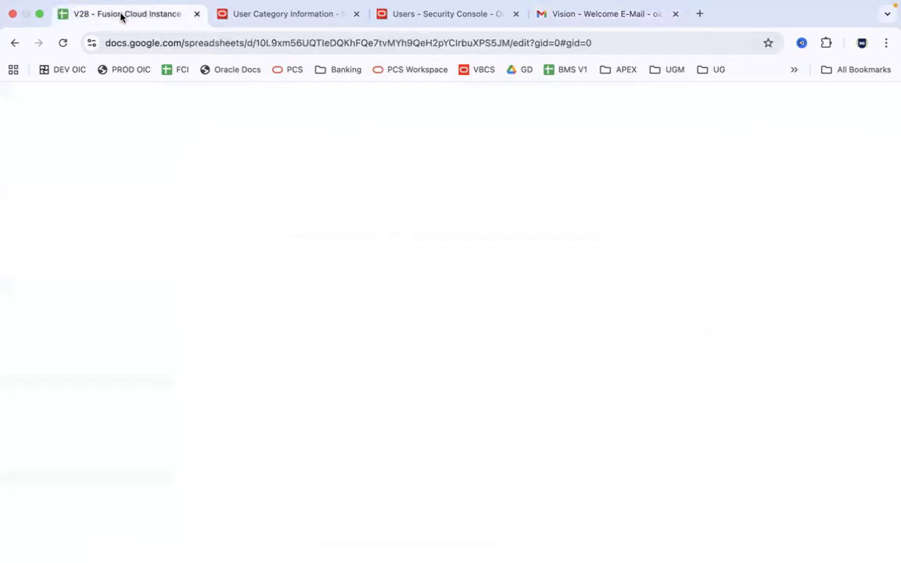
left_click(90, 214)
left_click(220, 214)
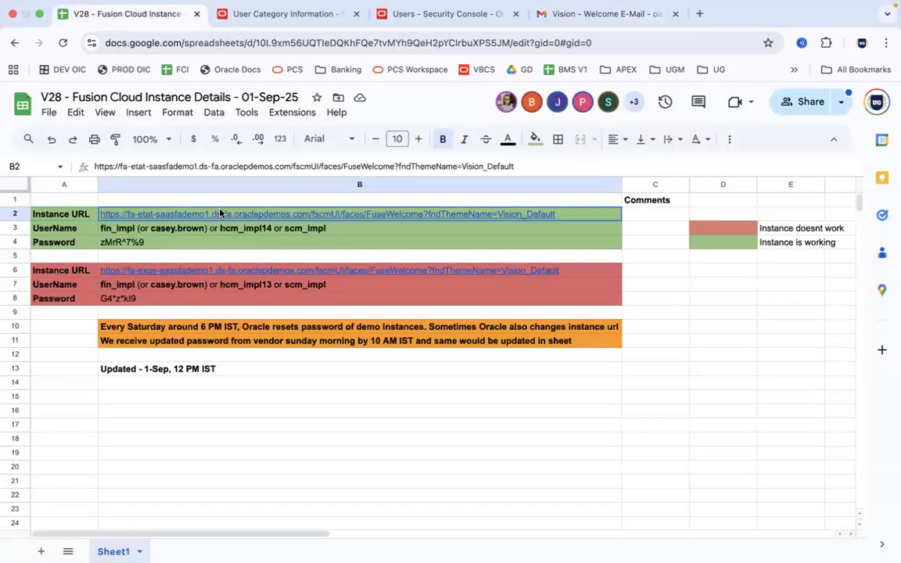
key("ctrl+c")
left_click(124, 532)
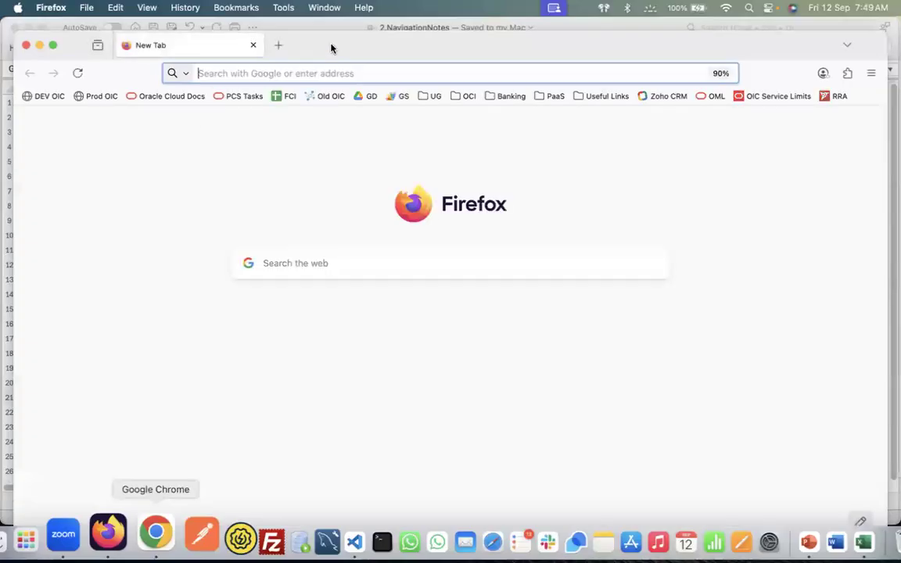
key("super+v")
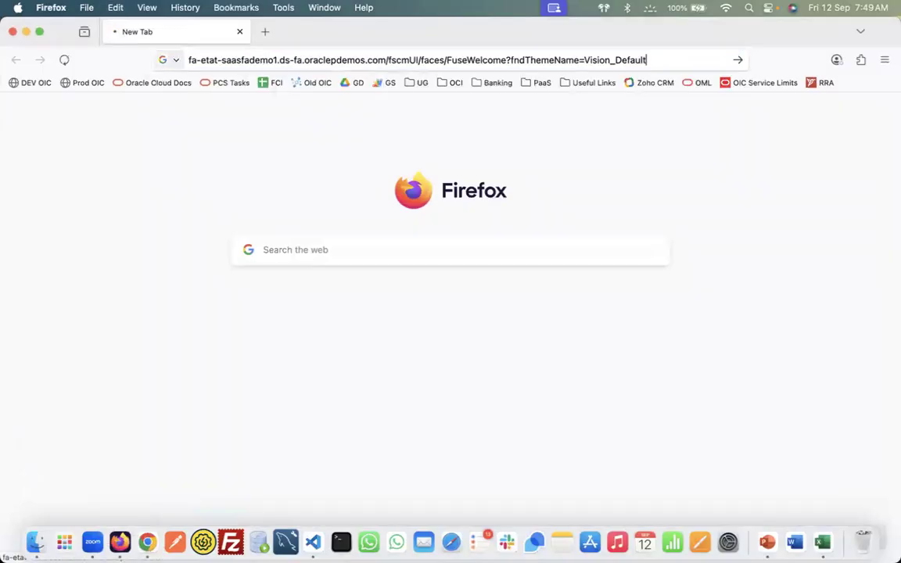
key("Return")
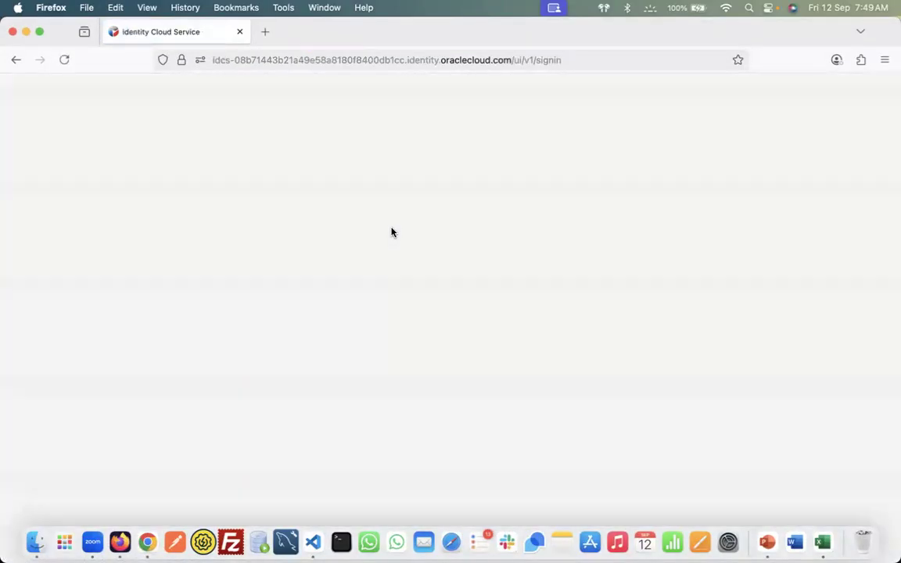
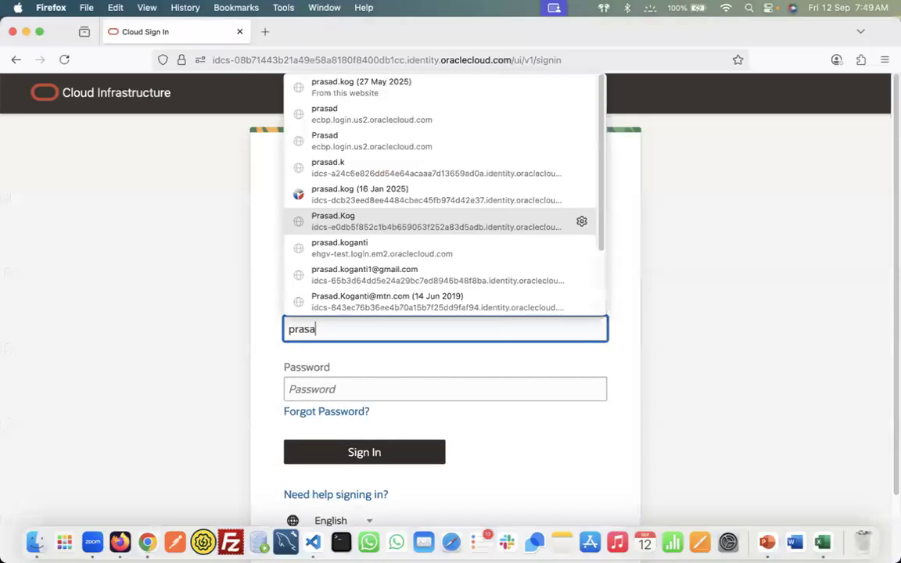
Sign in with the new user name and the password copied from the notes workbook
key("Tab")
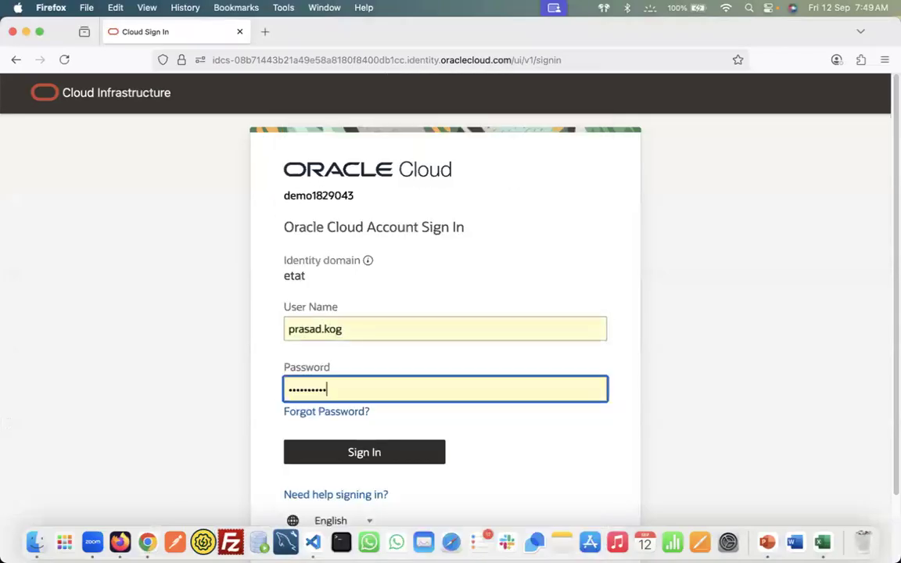
key("super+Tab")
key("super+Tab")
left_click(720, 157)
key("super+c")
key("super+Tab")
key("super+a")
key("super+v")
left_click(404, 454)
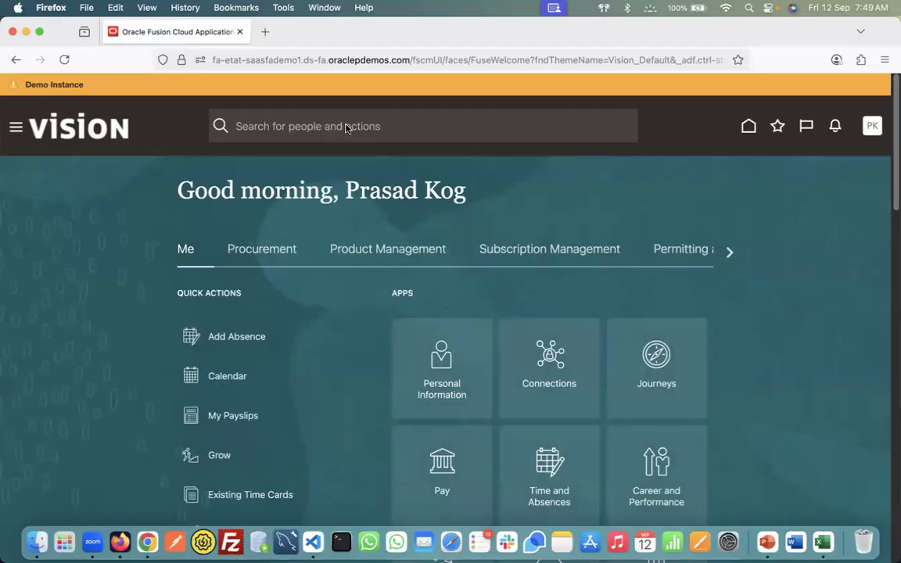
Make the browser full-screen and open the new user's account details in the Security Console
left_click(40, 32)
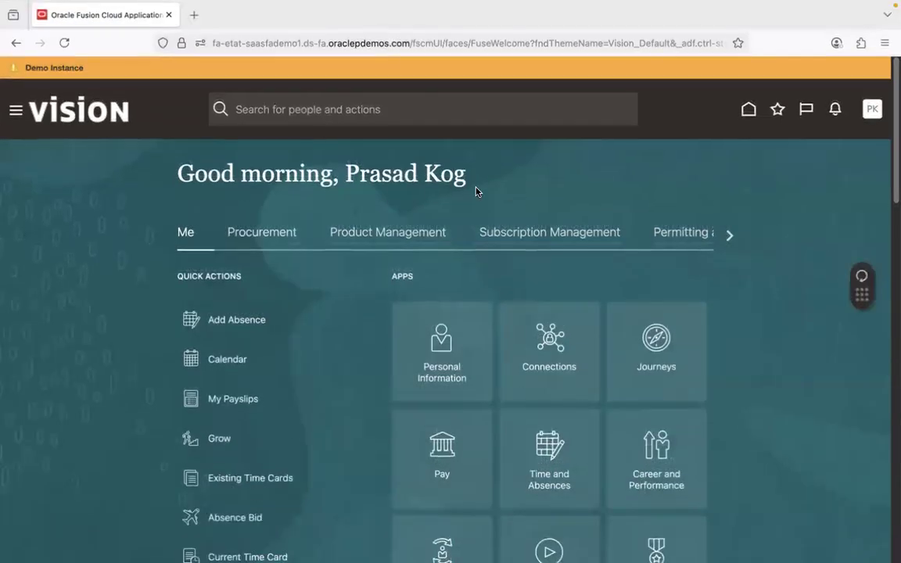
key("super+Tab")
key("super+Tab")
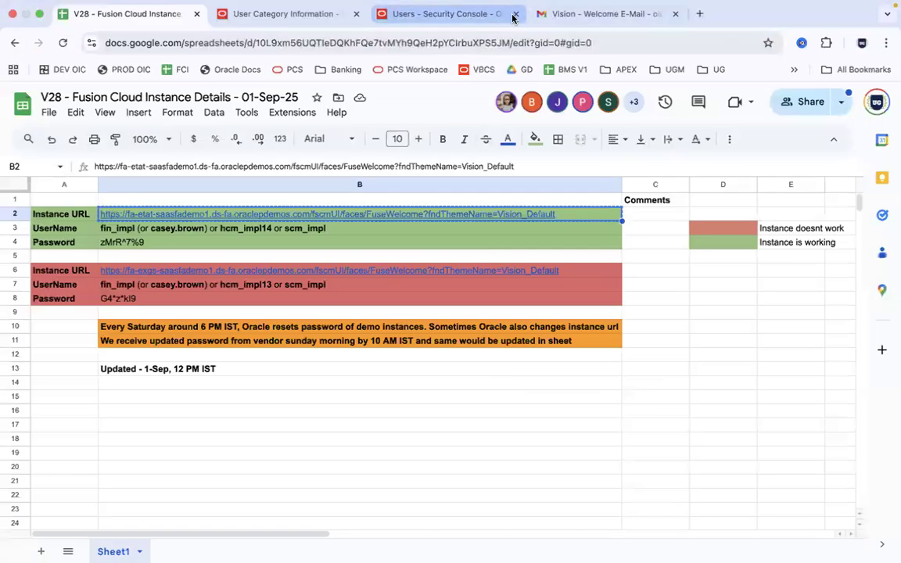
left_click(452, 11)
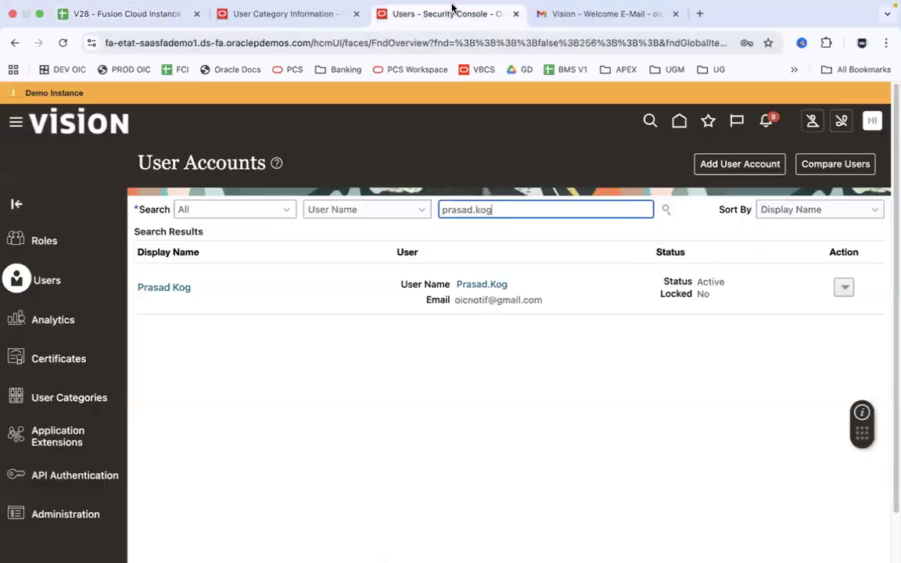
left_click(182, 288)
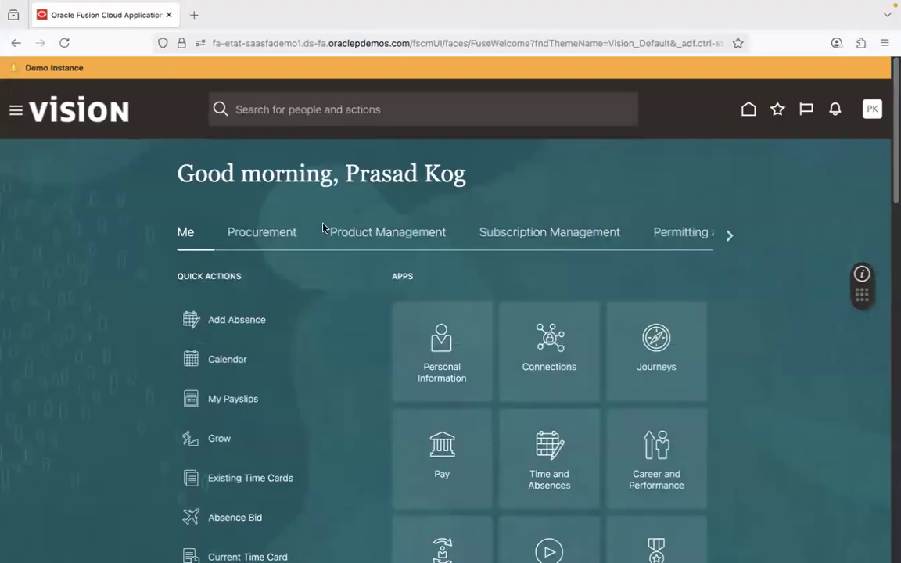
Browse the Procurement and Tools home-page groups, then return to the Me group
left_click(727, 237)
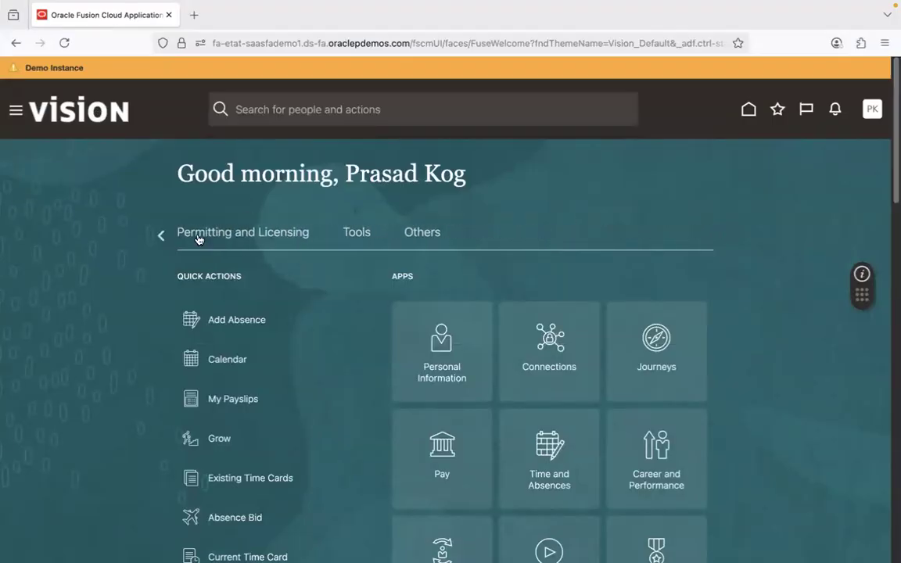
left_click(160, 235)
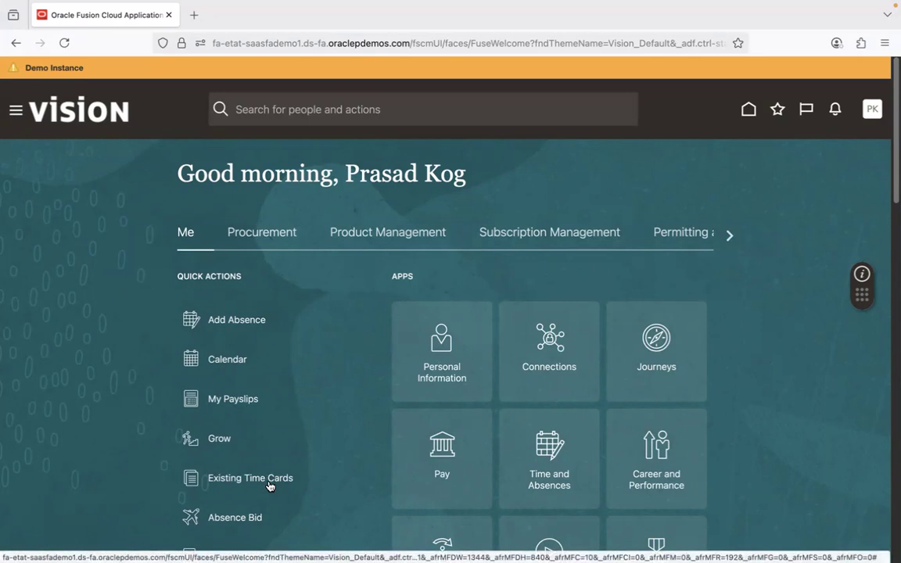
left_click(264, 234)
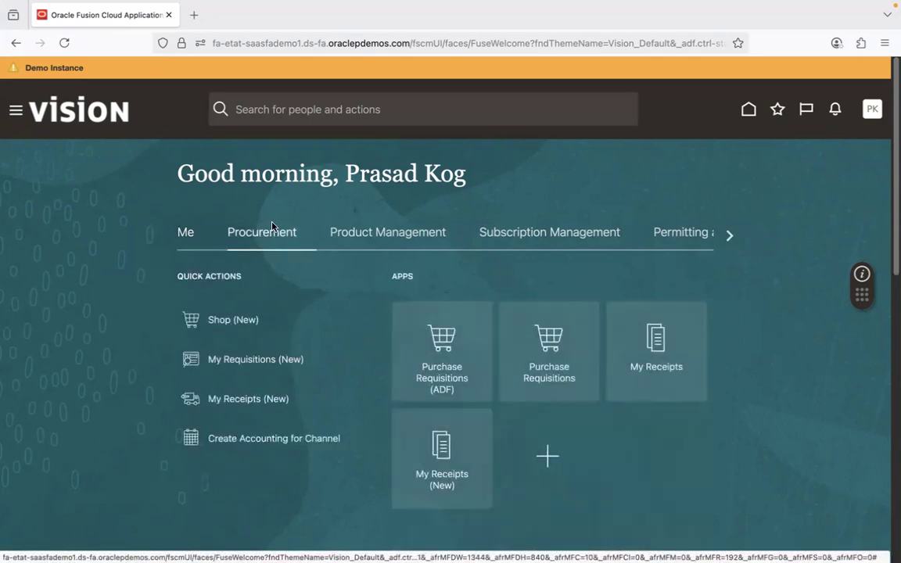
left_click(729, 235)
left_click(730, 239)
left_click(348, 233)
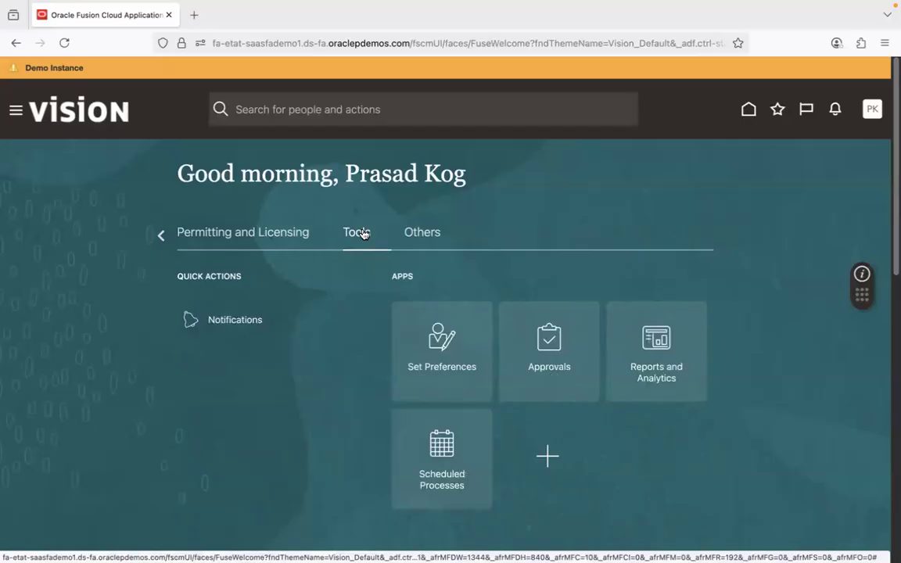
left_click(158, 235)
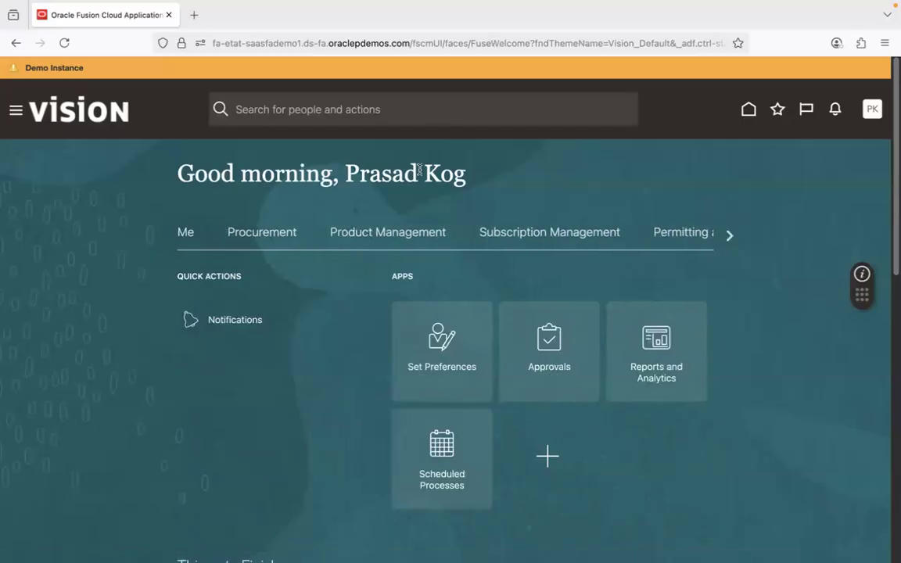
left_click(188, 234)
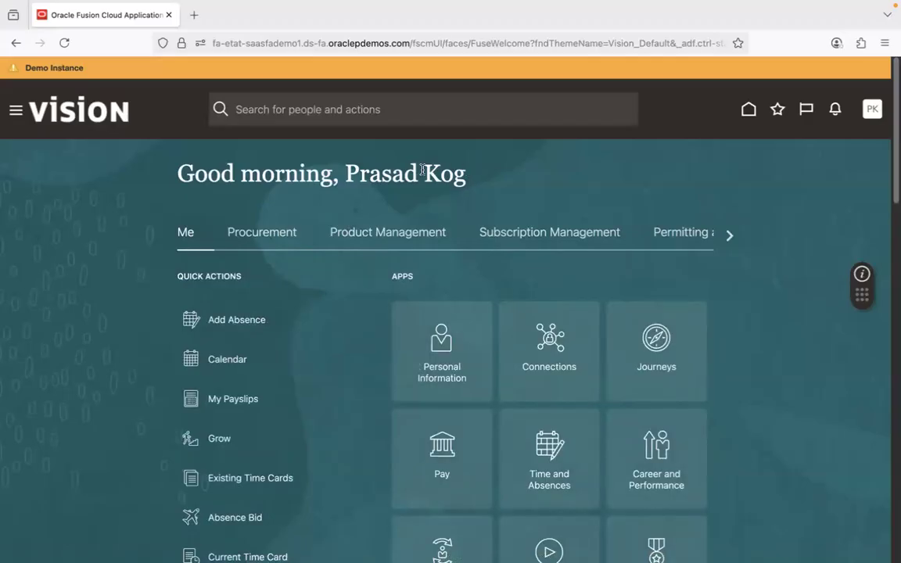
key("super+Tab")
key("super+Tab")
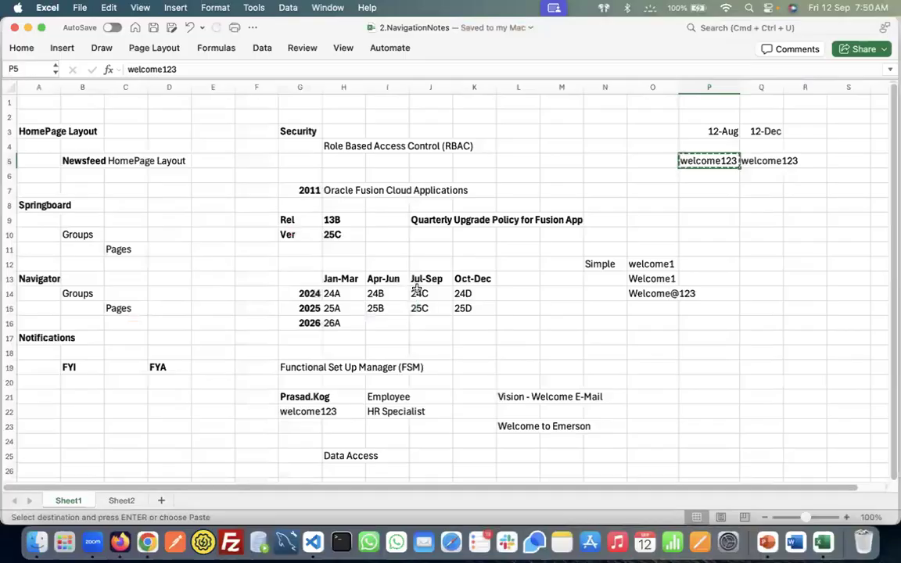
Bold 'HR Specialist' in cell I22 and 'Employee' in cell I21
left_click(391, 412)
key("super+b")
left_click(389, 397)
key("super+b")
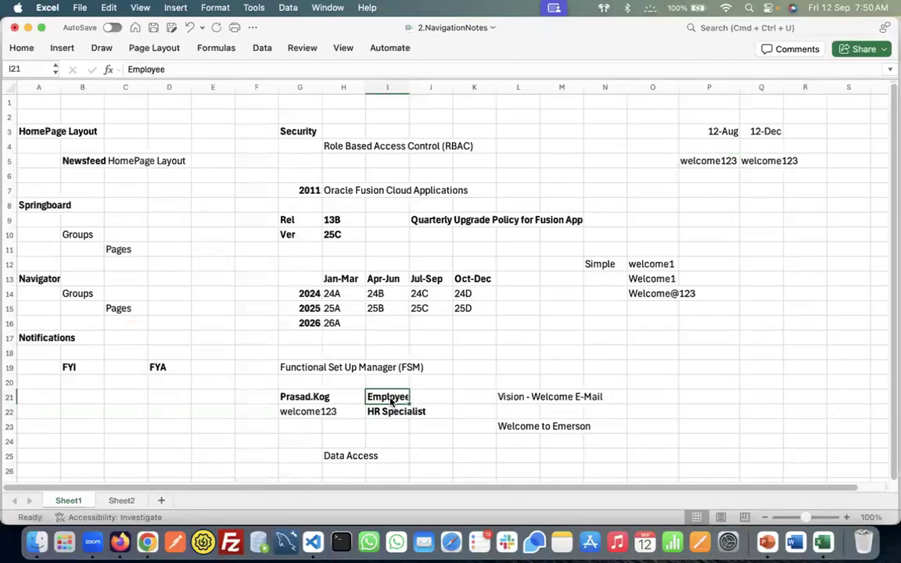
Copy the user name from cell G21 and return to Fusion
left_click(319, 398)
key("super+c")
key("super+Tab")
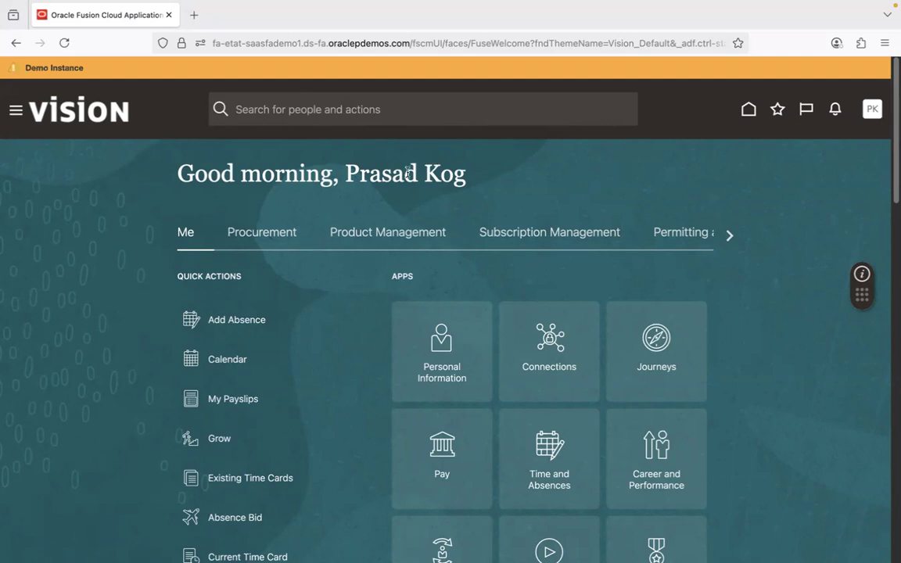
Switch to the Security Console showing the user's account details with only the Employee role
key("super+Tab")
key("super+Tab")
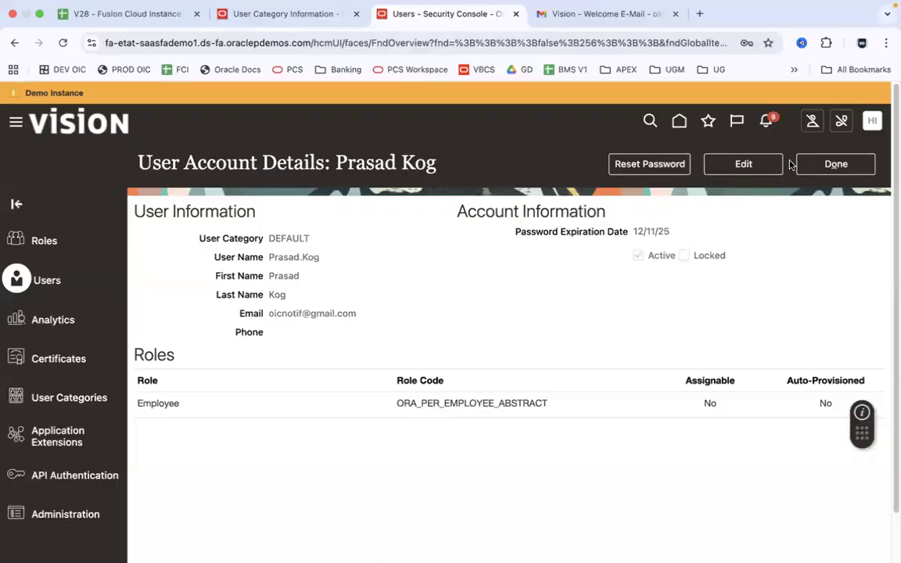
Put the user account into edit mode and open the Add Role Membership dialog
left_click(763, 173)
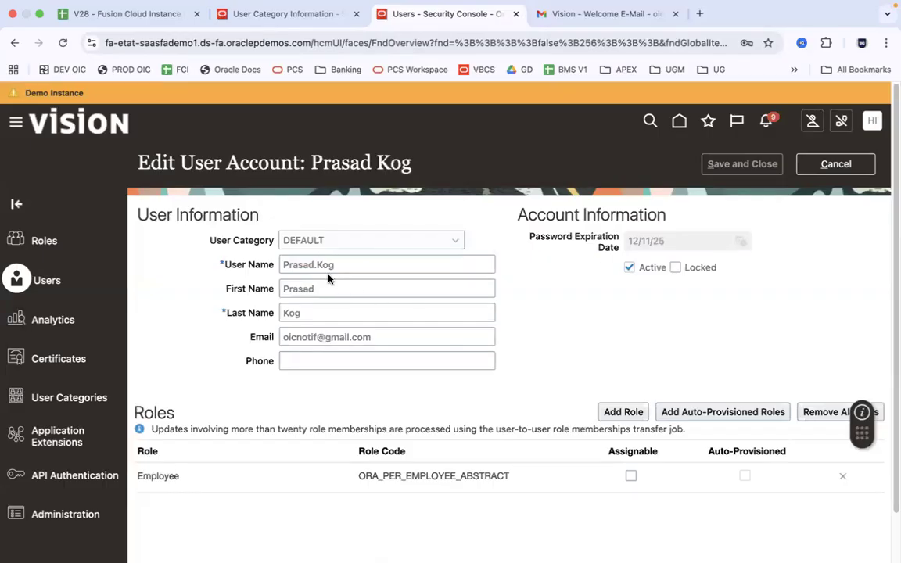
left_click(624, 416)
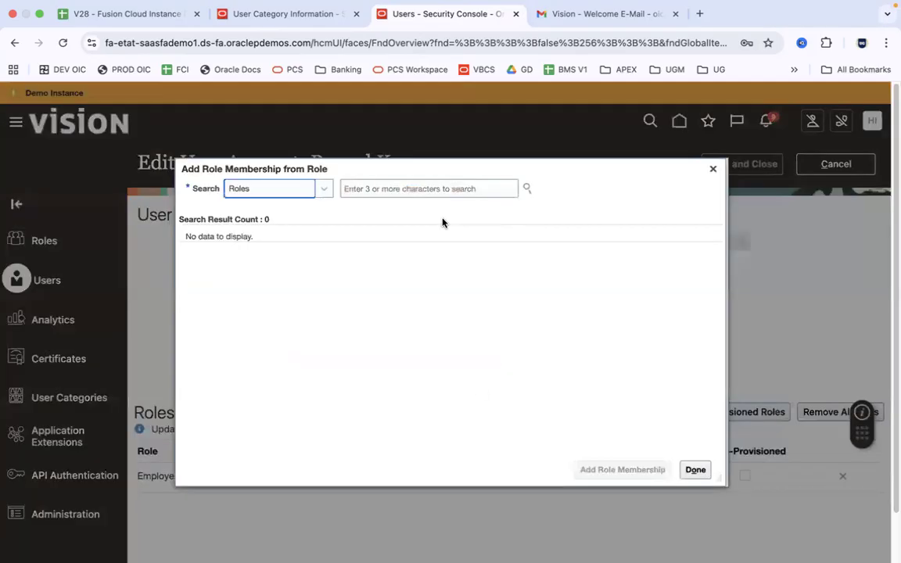
Search 'Human Resource Spe', add the Human Resource Specialist role membership, and close the dialog
left_click(416, 189)
type("Human Re")
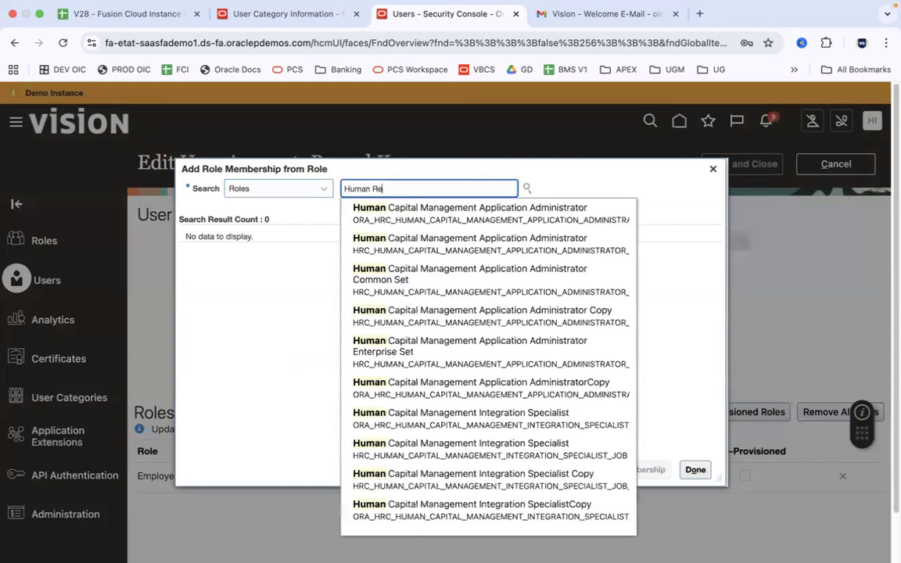
type("source")
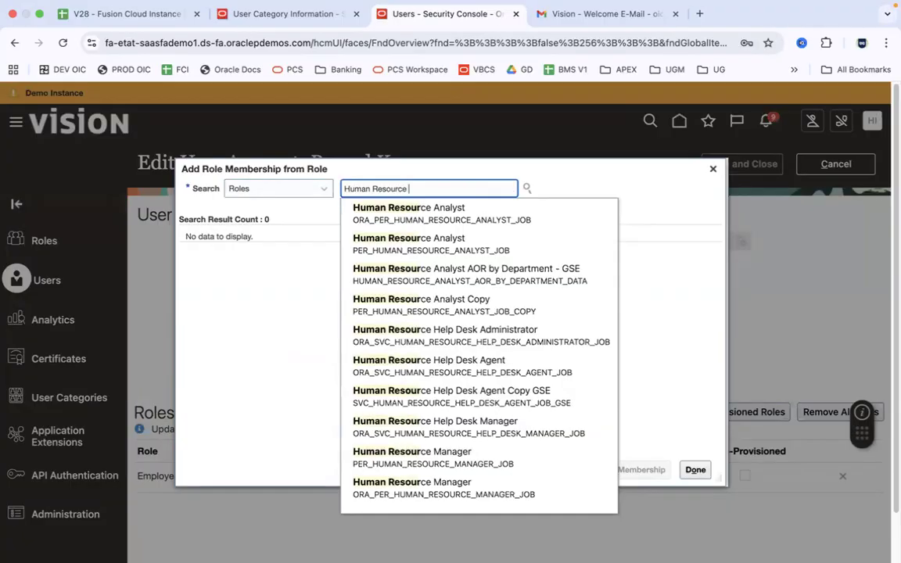
type(" Spe")
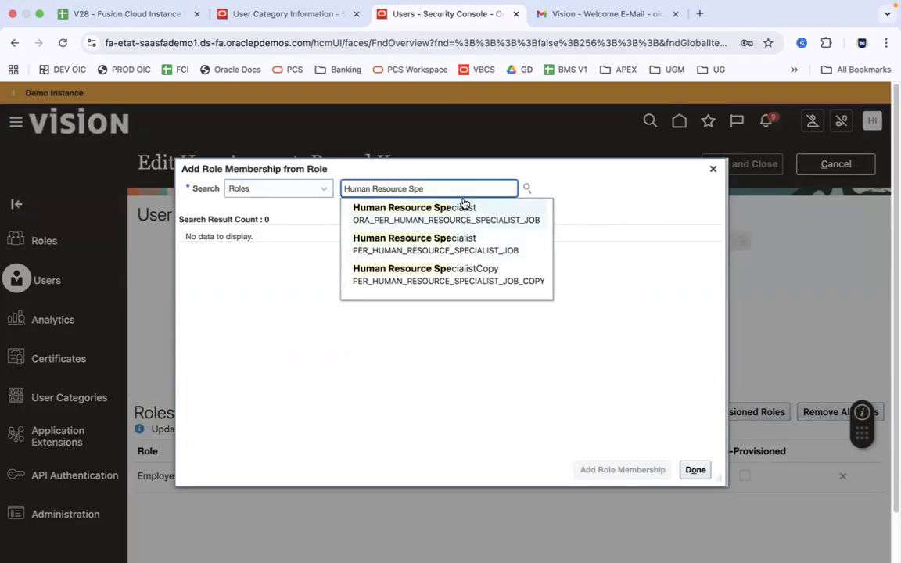
left_click(431, 227)
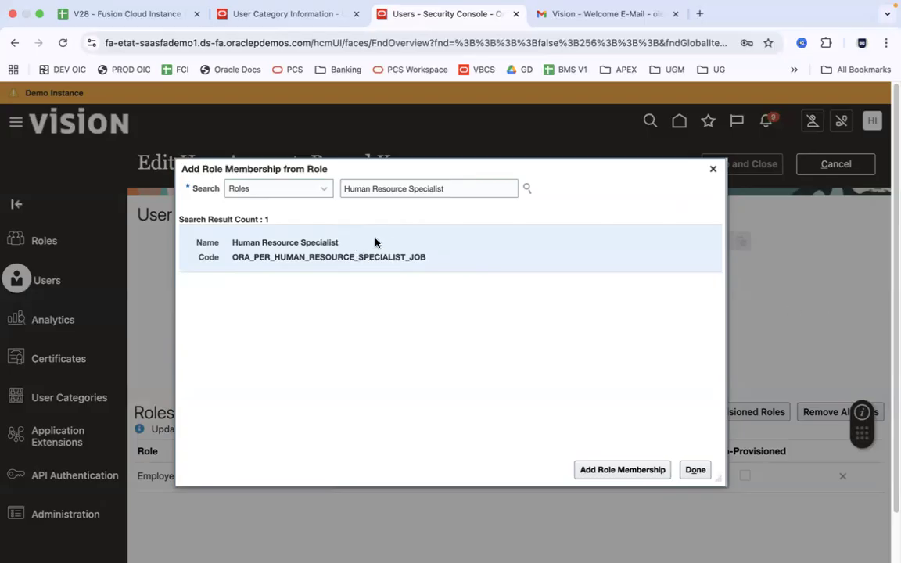
left_click(625, 469)
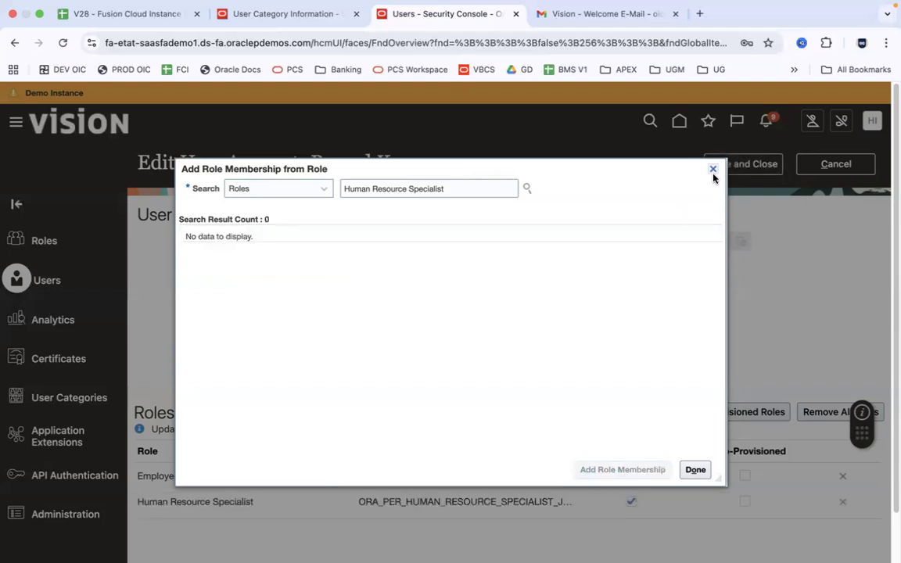
left_click(712, 170)
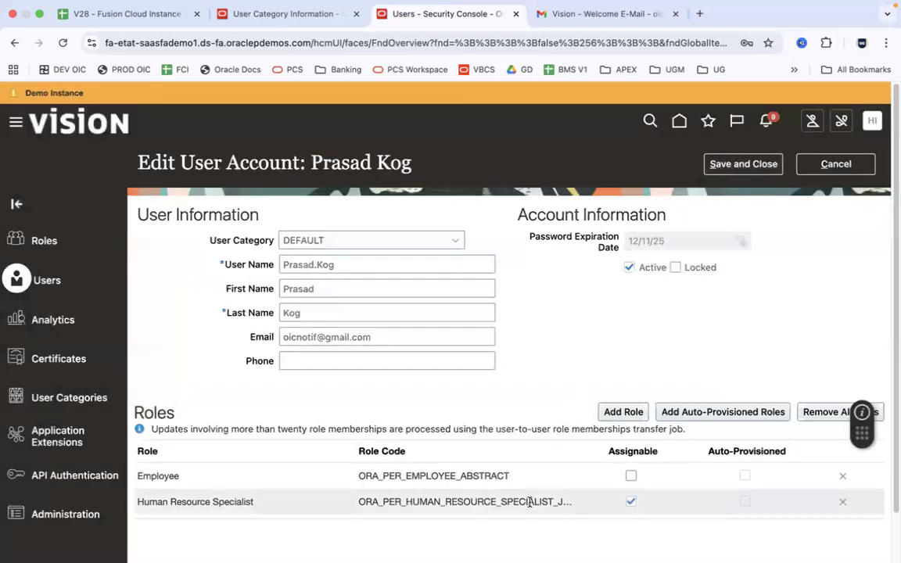
Save the user's new role and sign out of Fusion
left_click(744, 165)
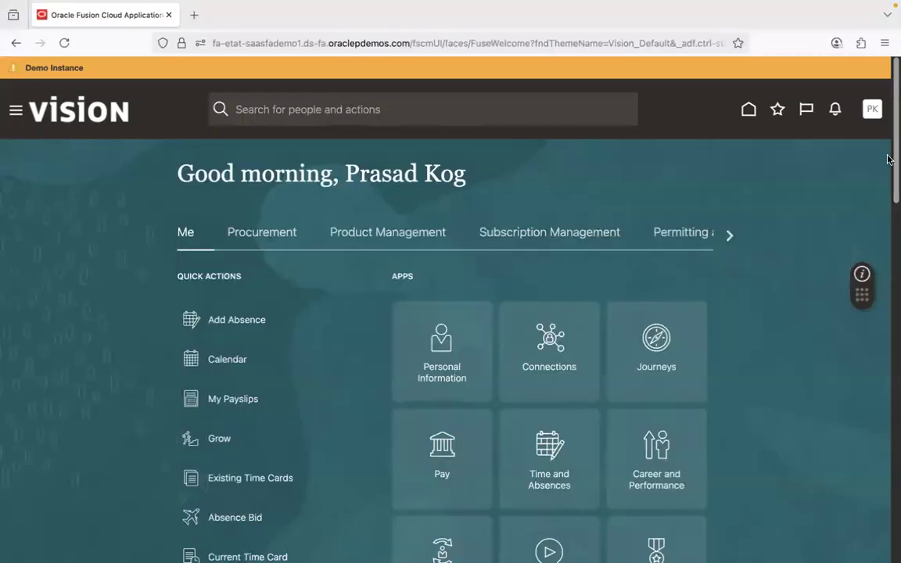
left_click(873, 112)
left_click(845, 142)
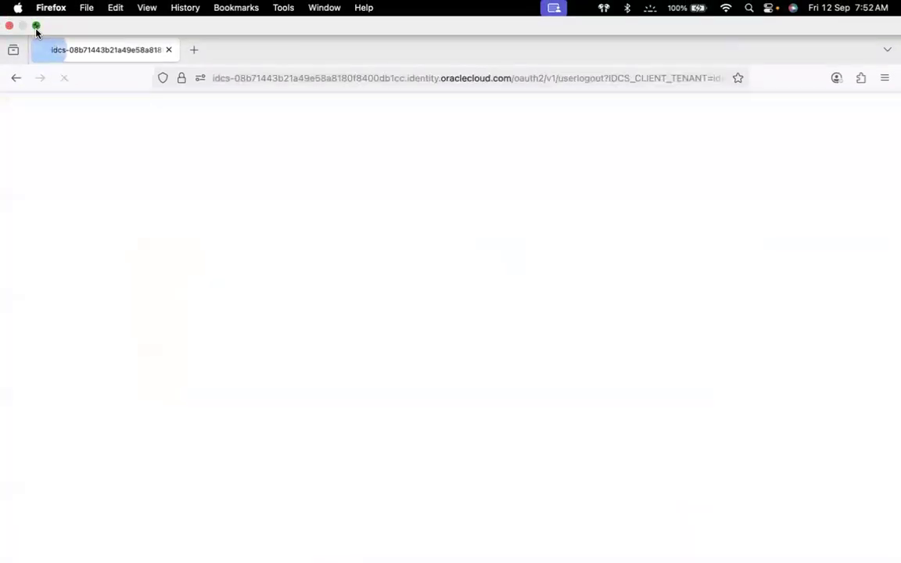
Exit full screen and open a new Firefox private browsing window
left_click(36, 27)
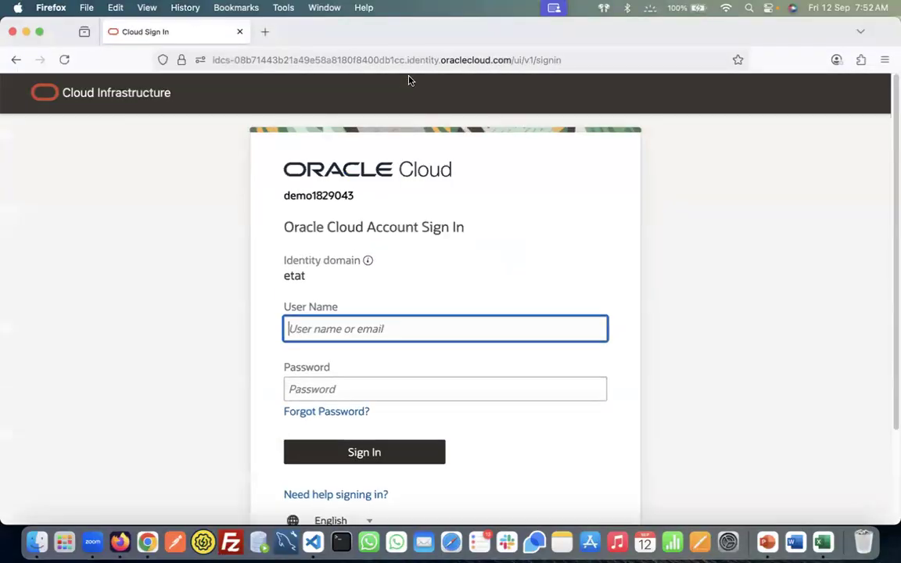
left_click(264, 32)
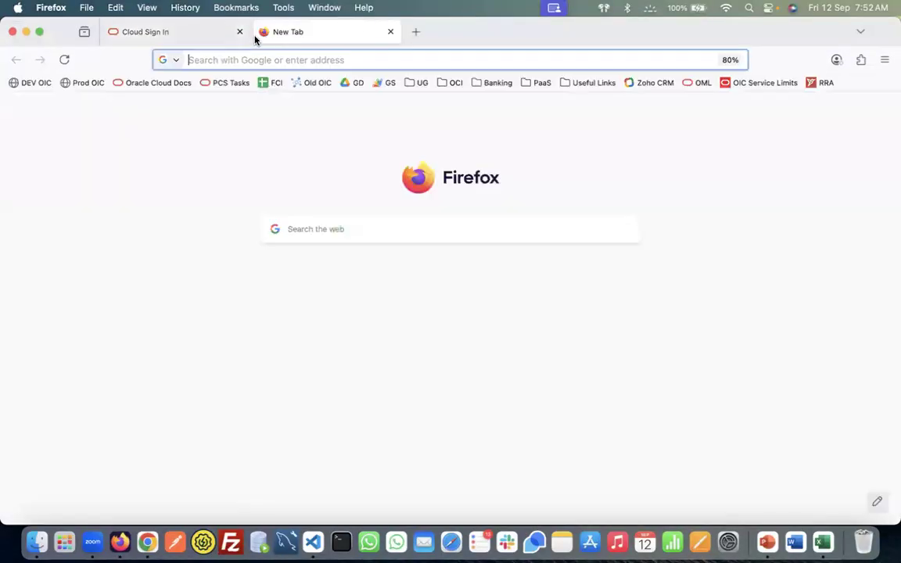
left_click(883, 59)
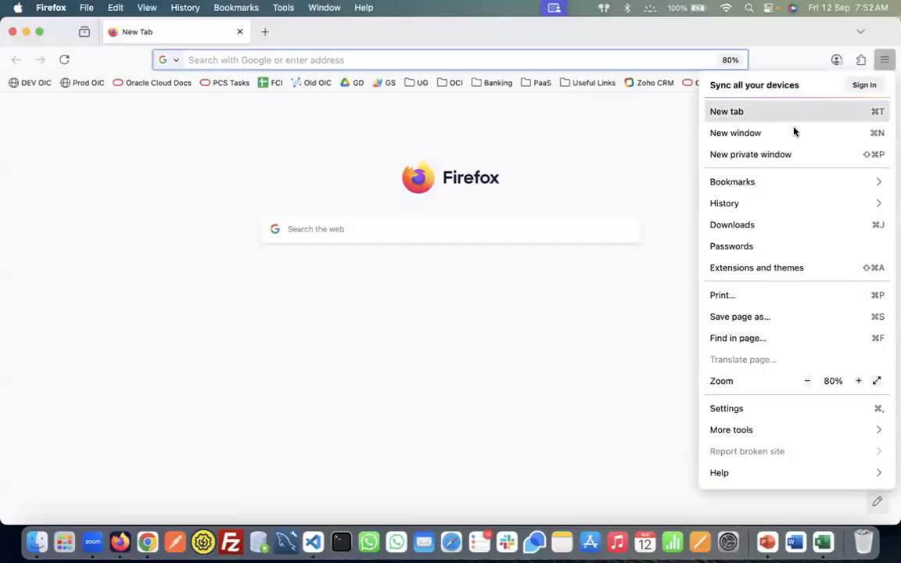
left_click(774, 156)
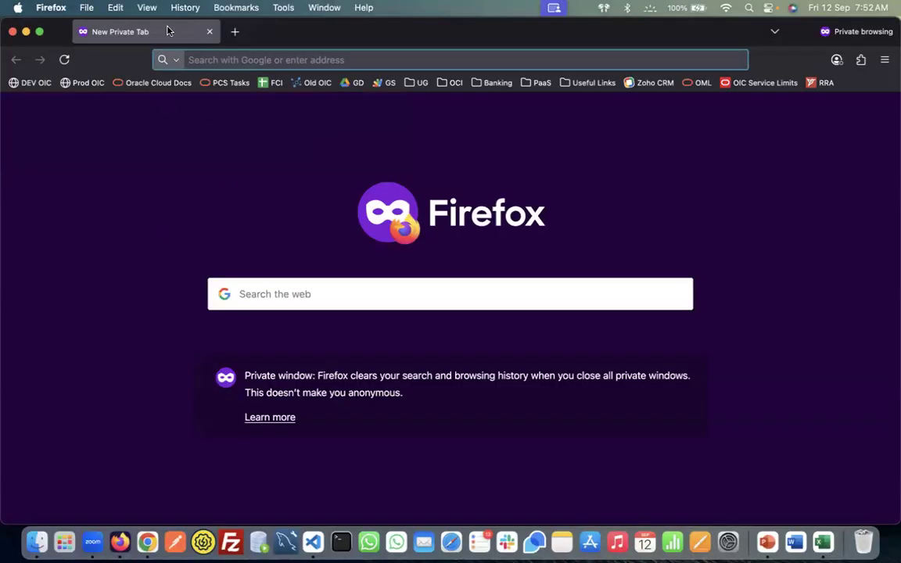
Bring up the instance details spreadsheet in the other browser and select the instance URL cell
left_click(147, 541)
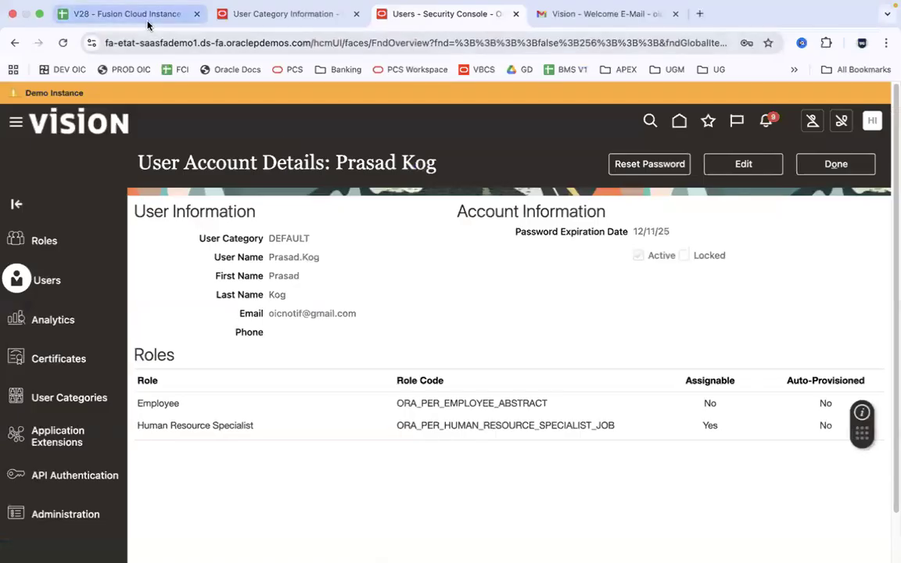
left_click(175, 17)
left_click(74, 213)
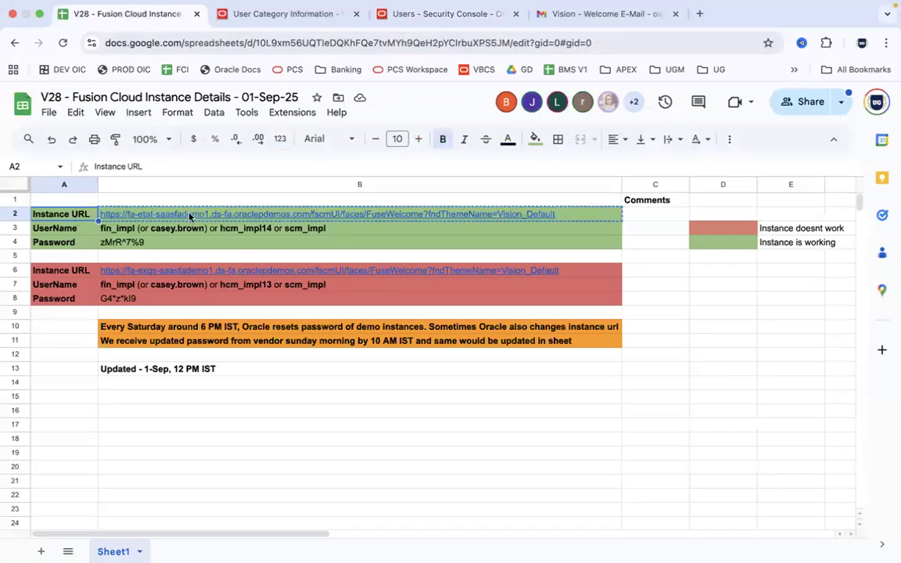
Paste the instance URL into the private window and load the sign-in page
left_click(189, 215)
key("super+Tab")
key("super+v")
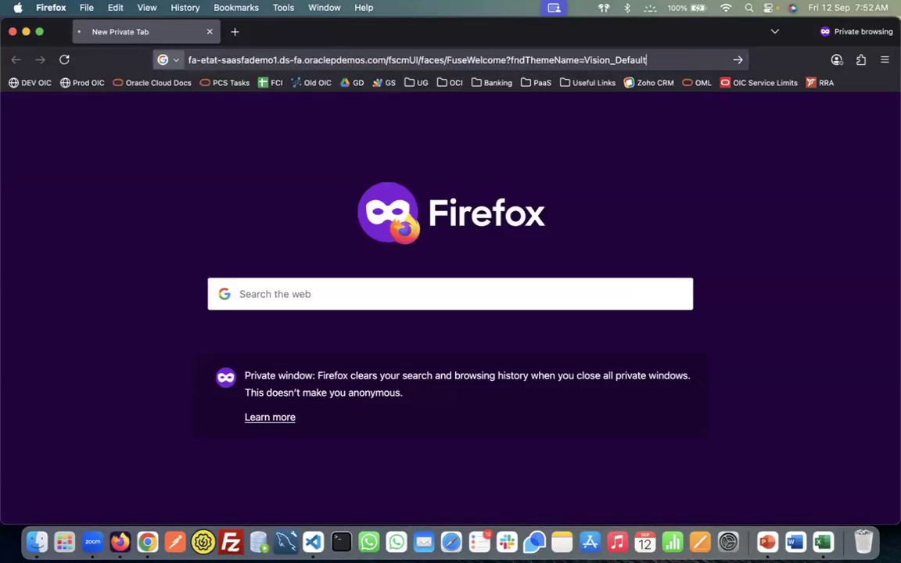
key("Return")
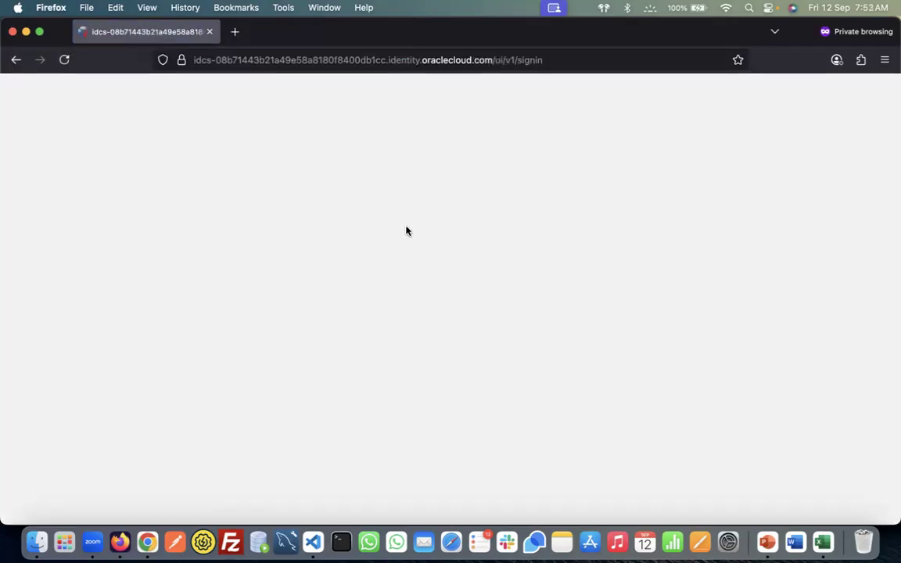
Check the user's account roles, then sign in with the new user's saved login
key("super+Tab")
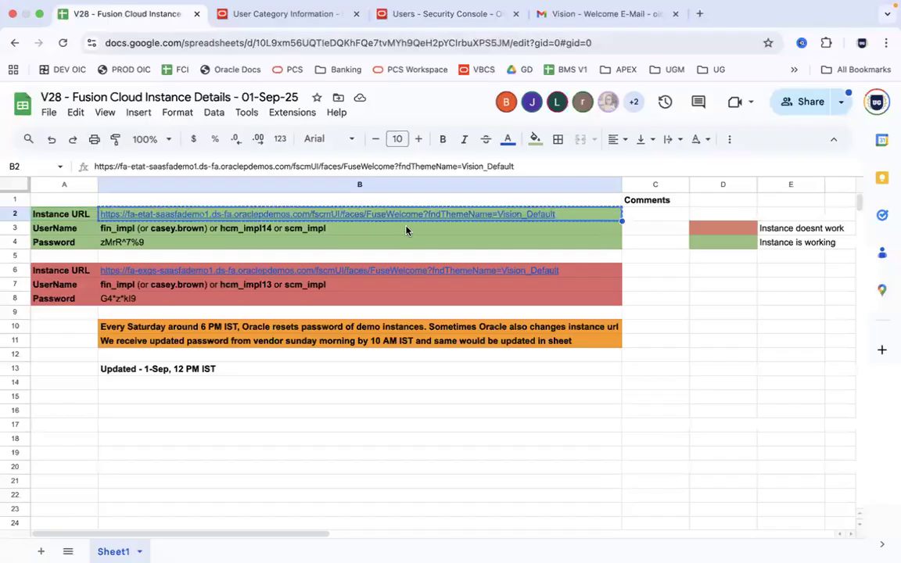
left_click(500, 18)
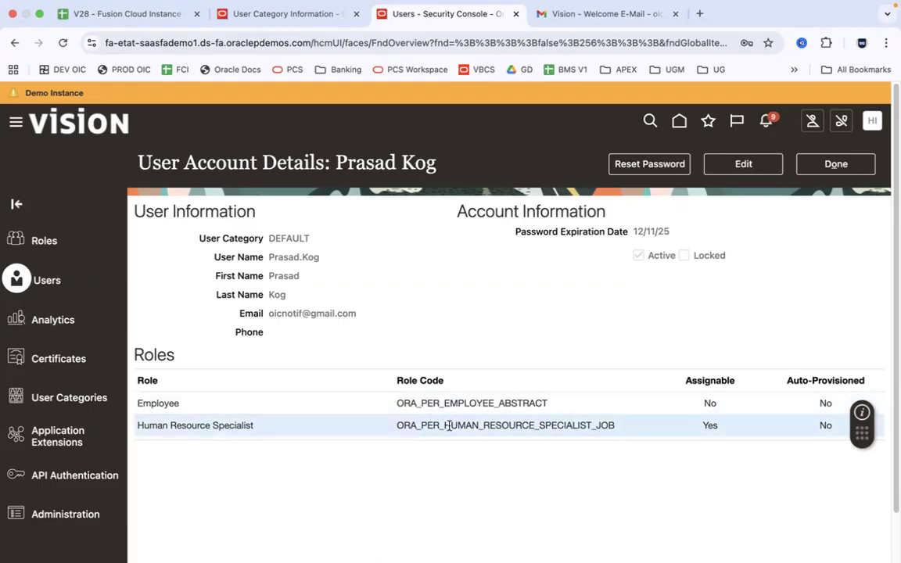
key("super+Tab")
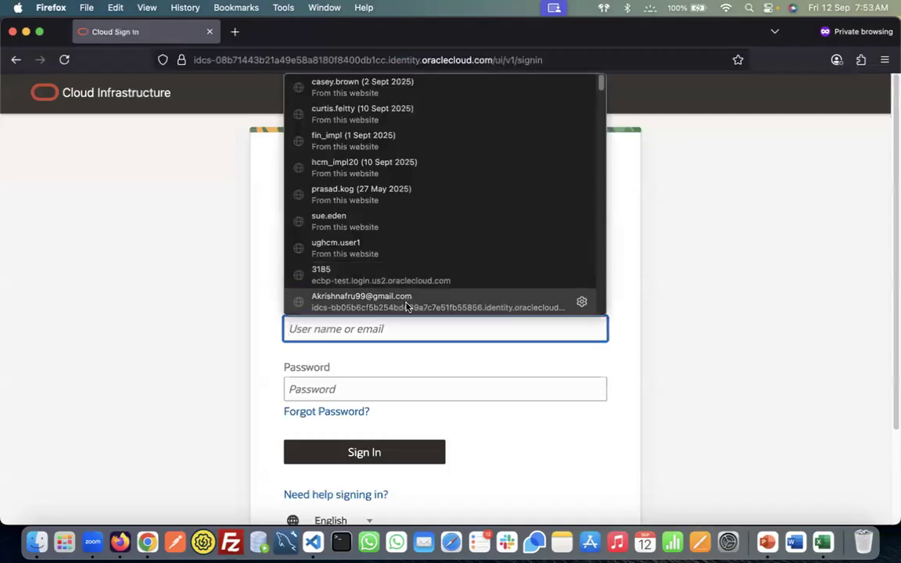
type("pr")
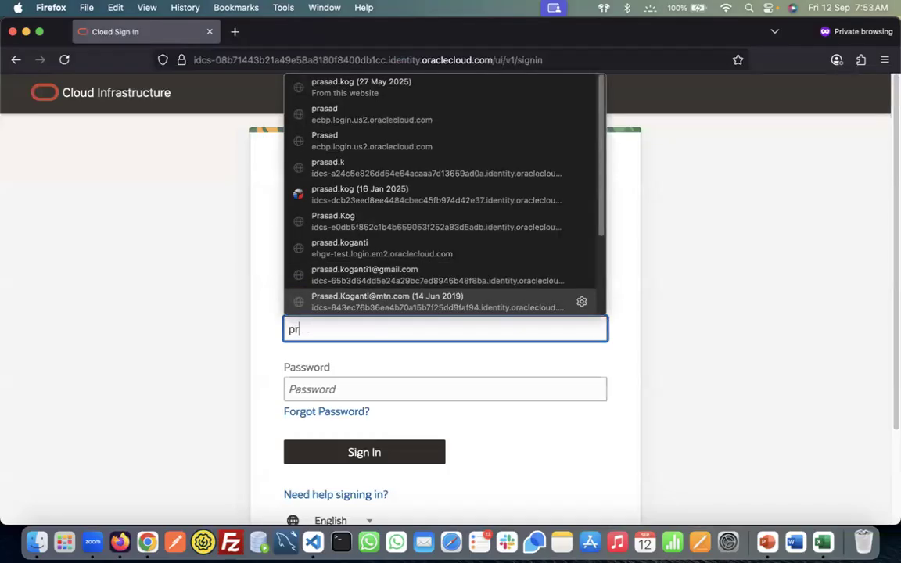
left_click(447, 92)
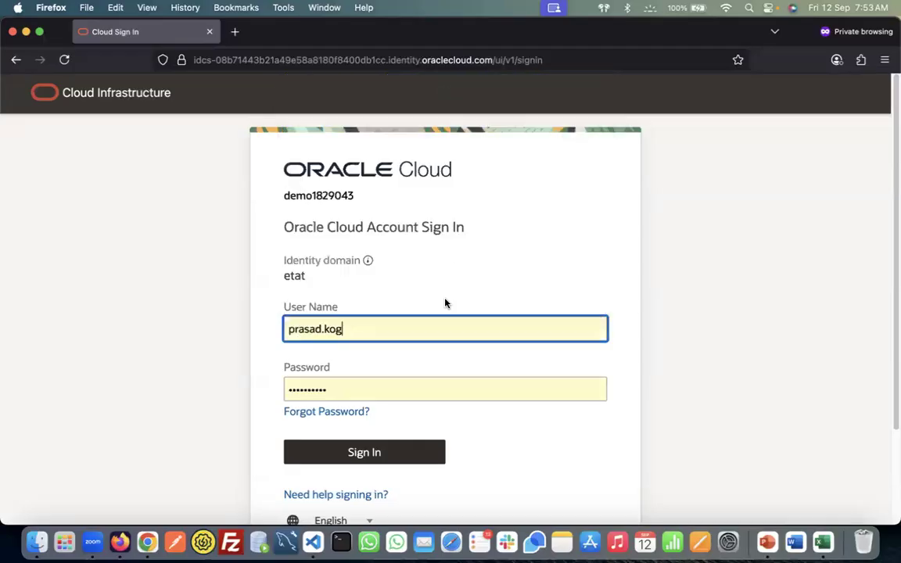
key("Return")
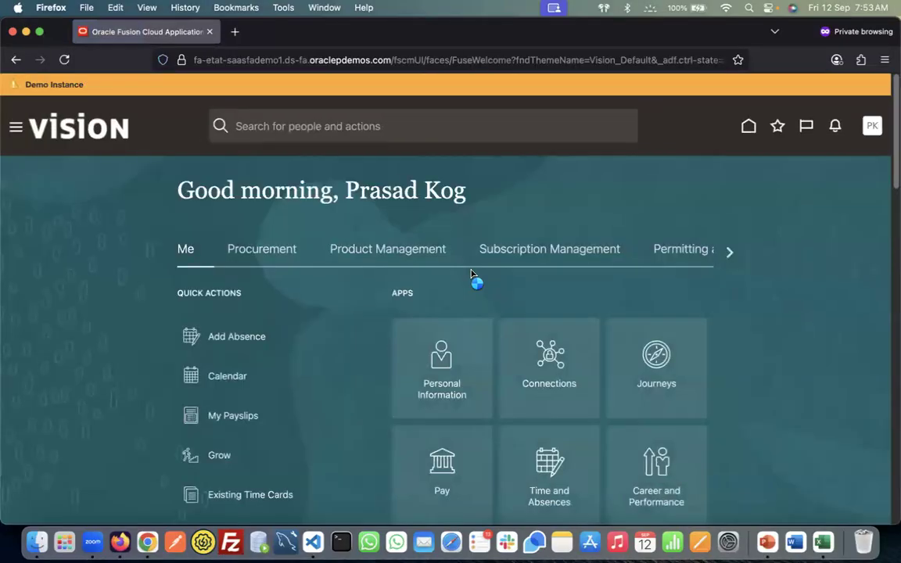
Browse the home page areas back and forth, then sign out of Fusion
left_click(727, 251)
left_click(728, 251)
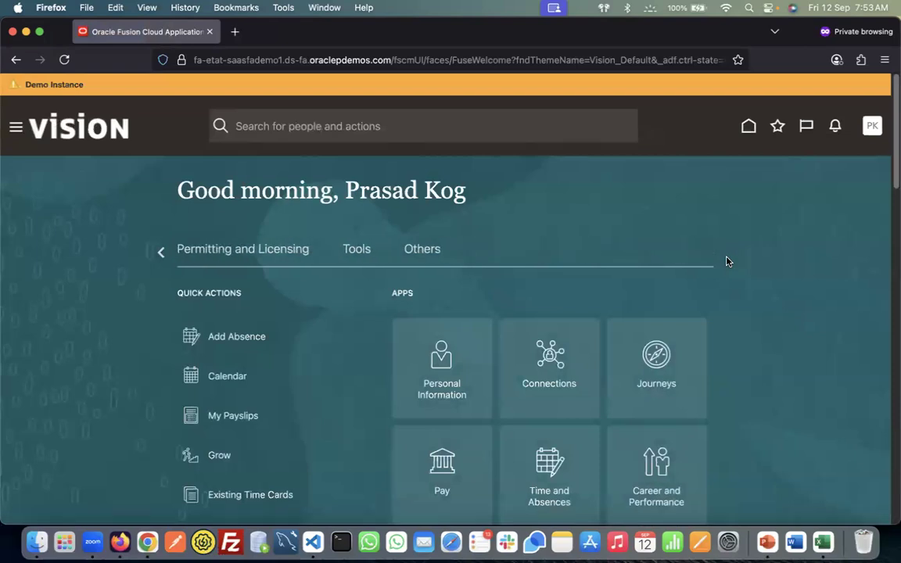
left_click(156, 252)
left_click(156, 252)
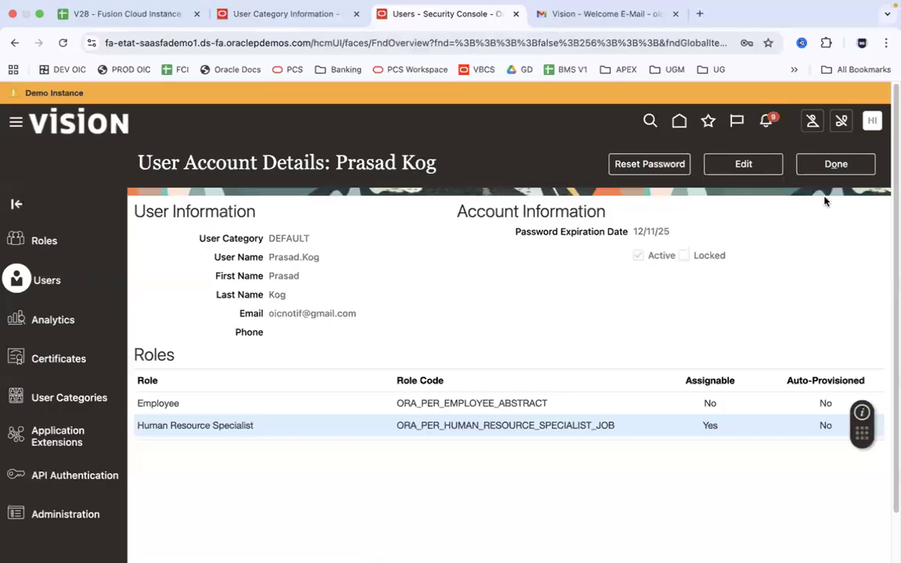
left_click(837, 166)
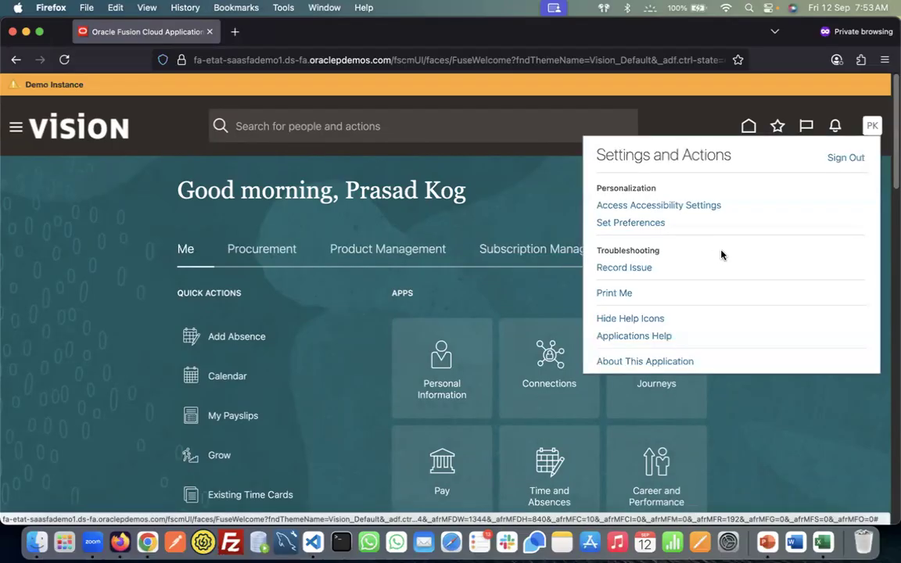
left_click(850, 157)
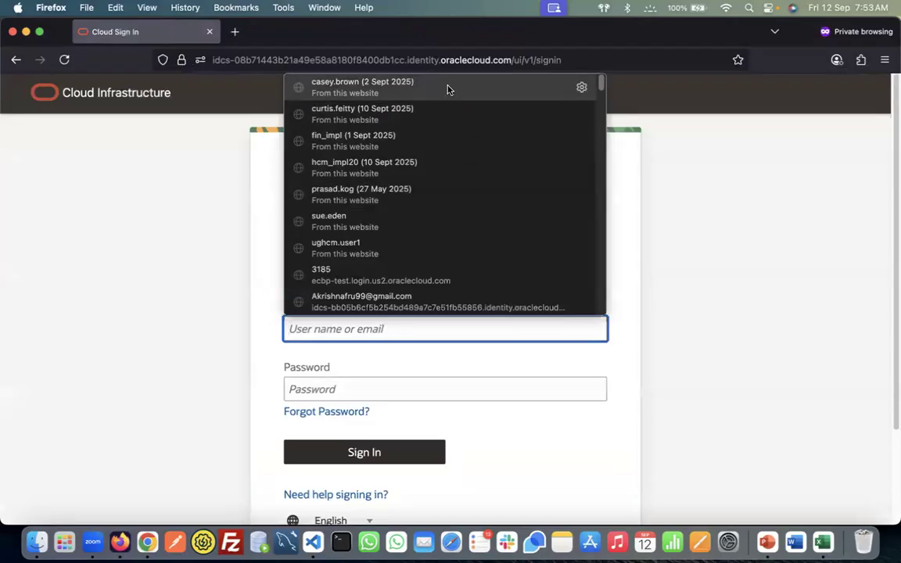
Sign back in with the saved login, browse the home areas, and open the sign-out menu
left_click(419, 195)
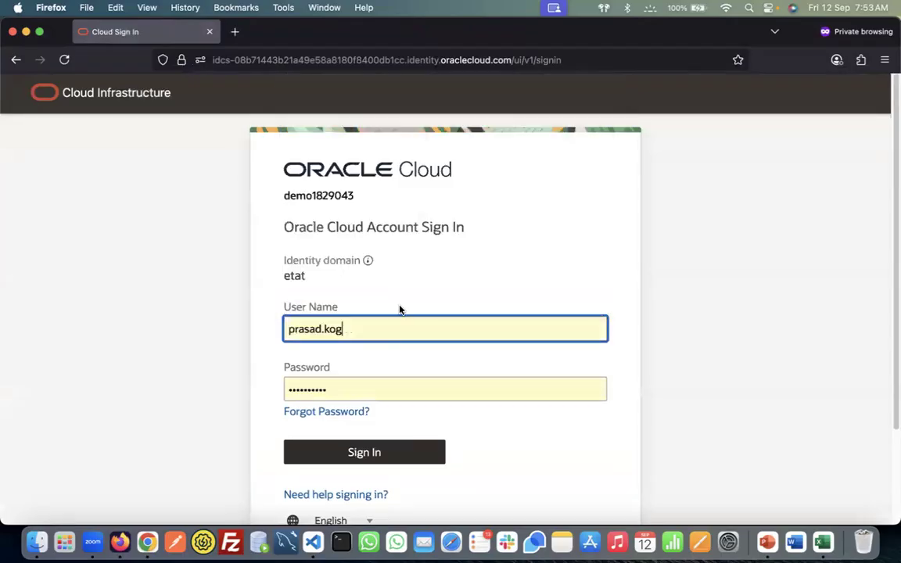
left_click(395, 456)
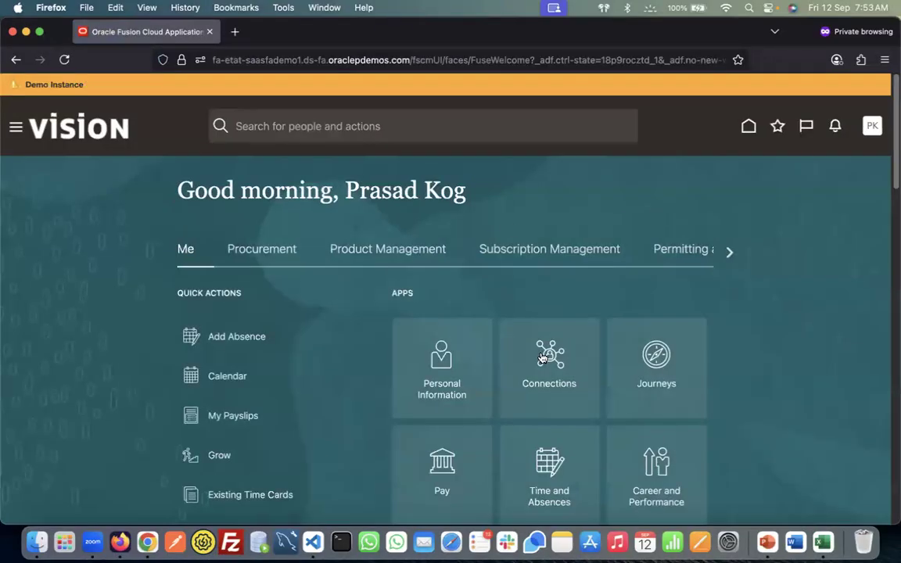
left_click(729, 252)
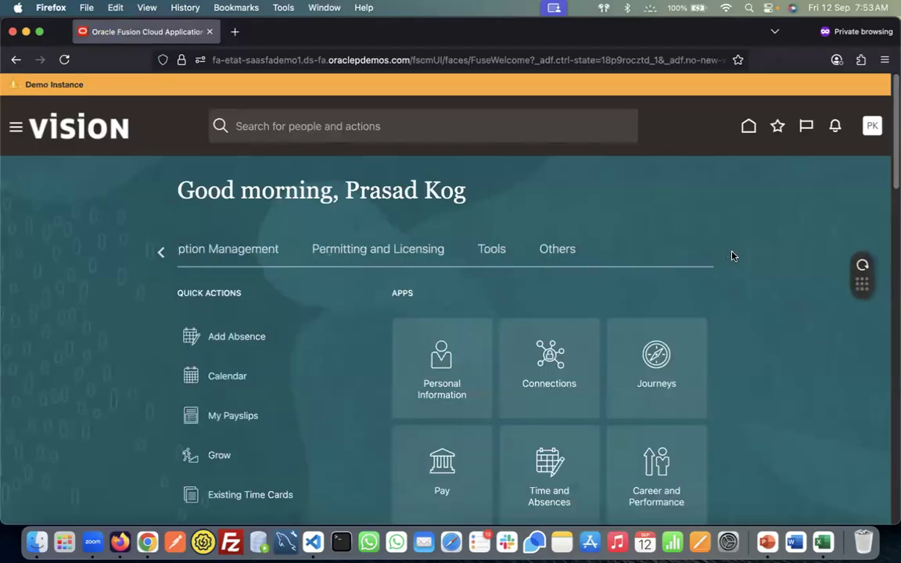
left_click(160, 252)
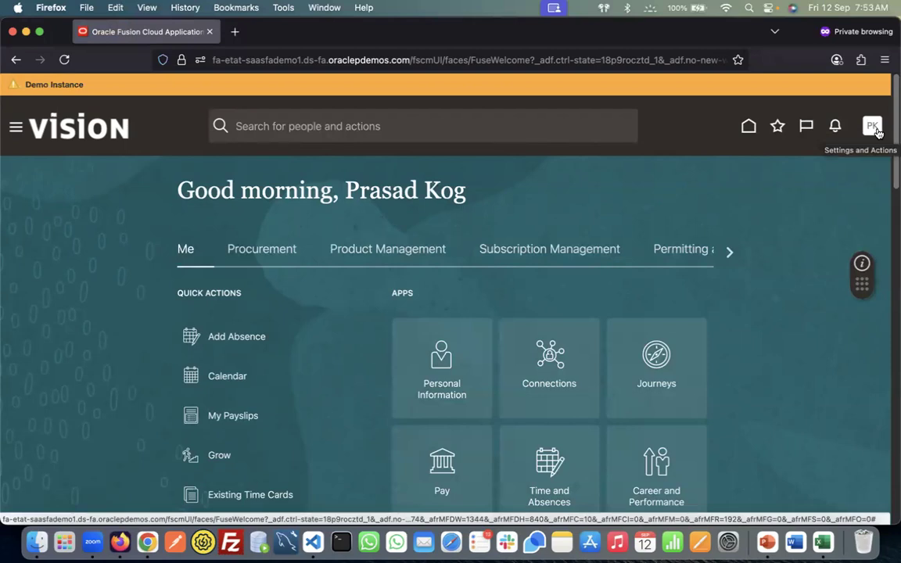
left_click(873, 128)
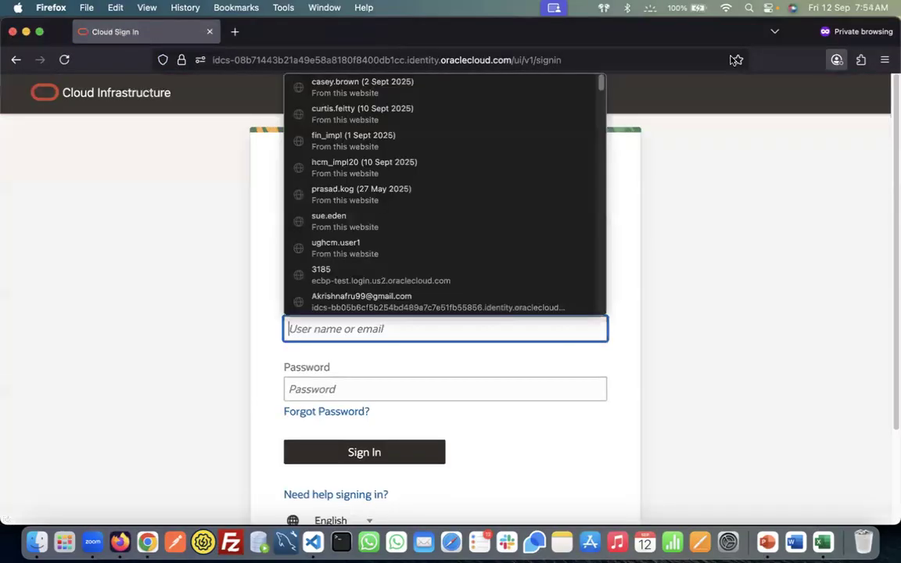
Close the private window and open a fresh Firefox private window
left_click(12, 32)
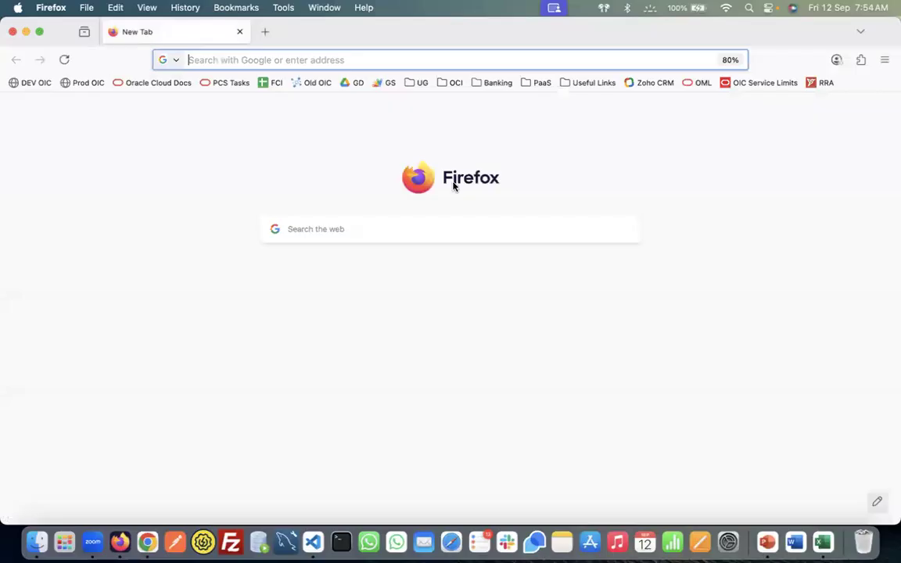
left_click(885, 60)
left_click(813, 155)
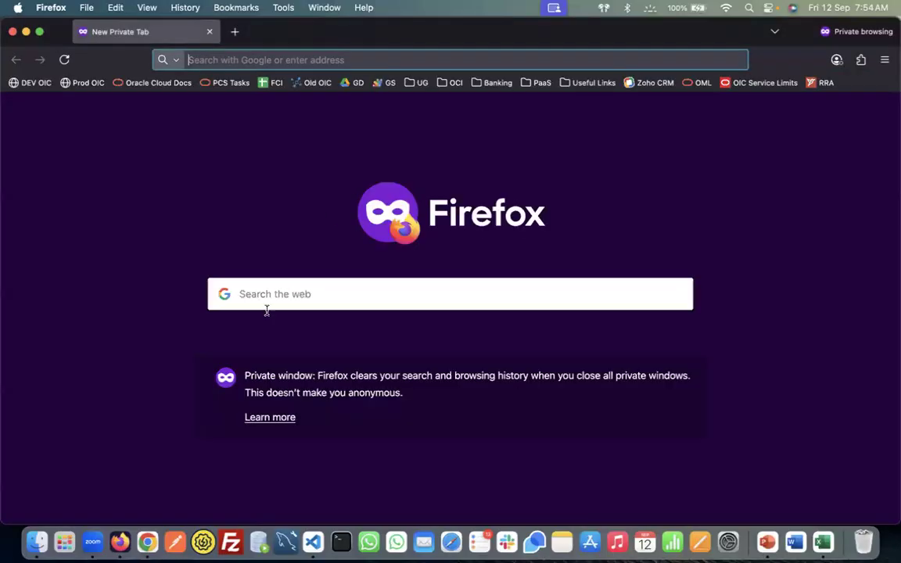
Copy the instance URL from cell B2 and load it in the private window
left_click(148, 536)
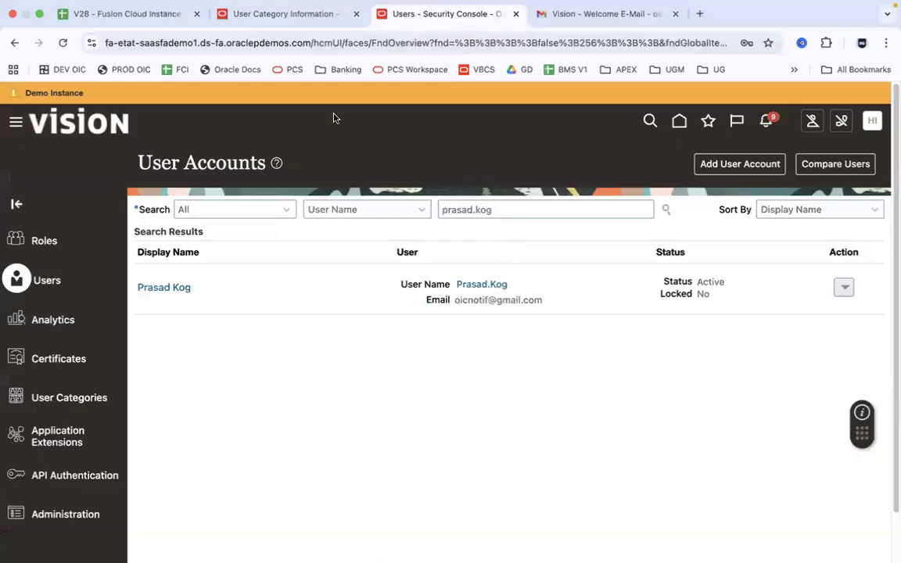
left_click(121, 13)
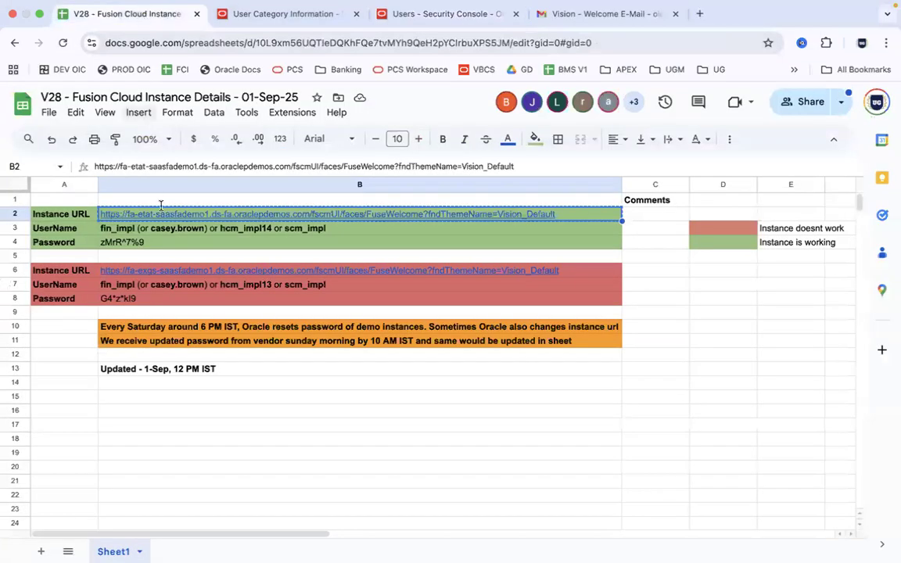
left_click(165, 216)
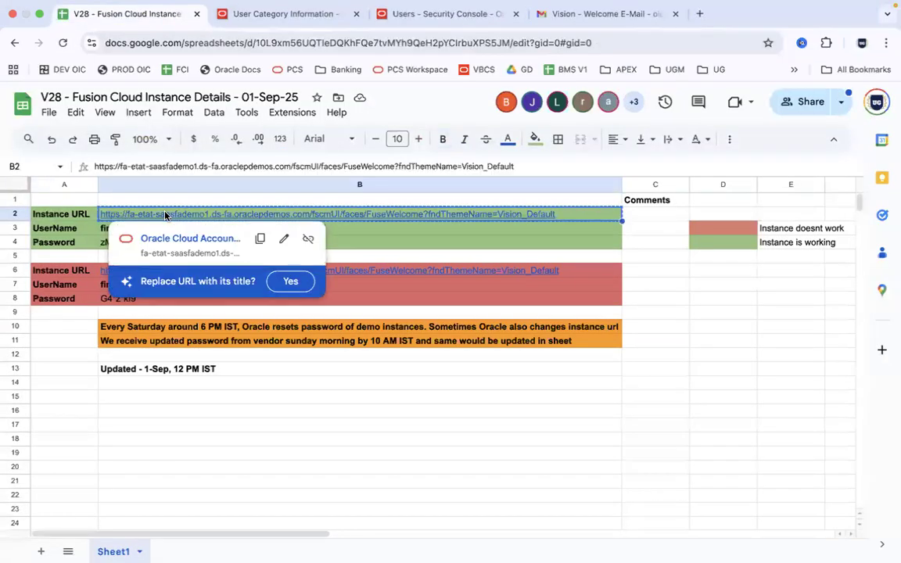
key("ctrl+Left")
type("https://fa-etat-saasfademo1.ds-fa.oraclepdemos.com/fscmUI/faces/FuseWelcome?fndThemeName=Vision_Default")
key("Return")
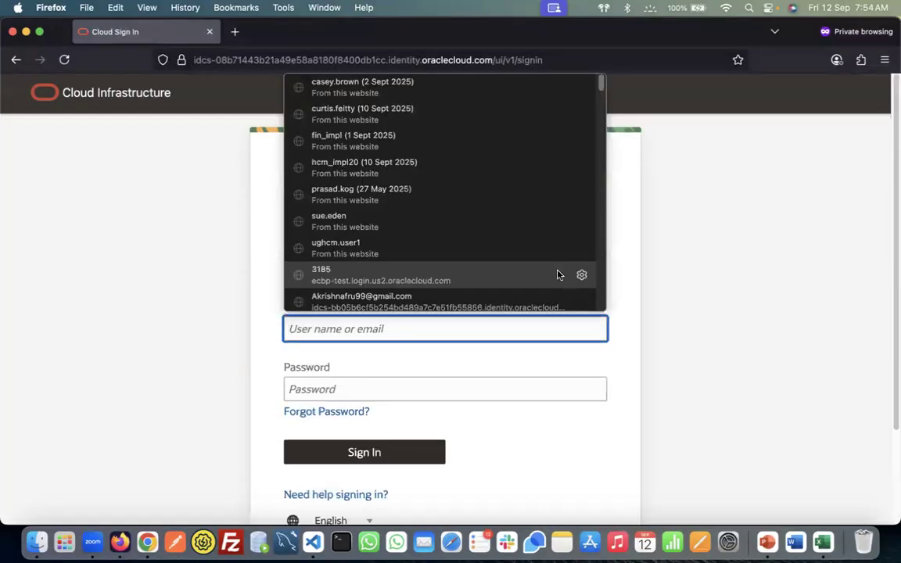
Sign in using the new user's saved login from the autofill list
left_click(486, 195)
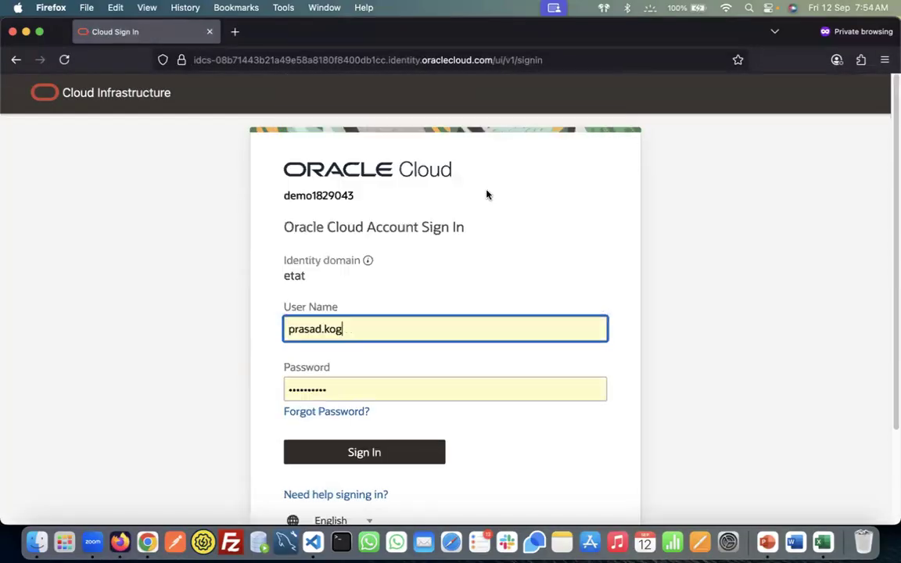
left_click(409, 458)
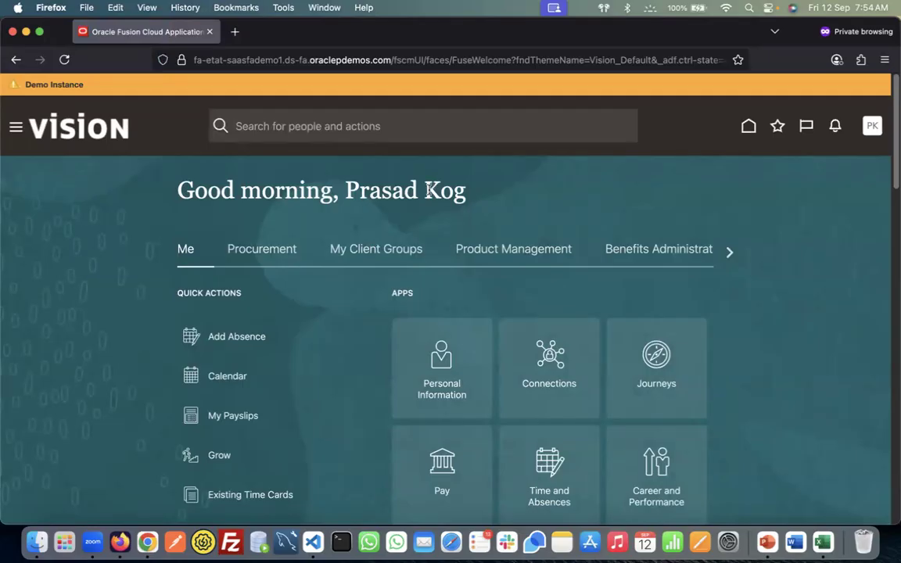
Toggle between the My Client Groups and Benefits Administration home page areas
left_click(385, 255)
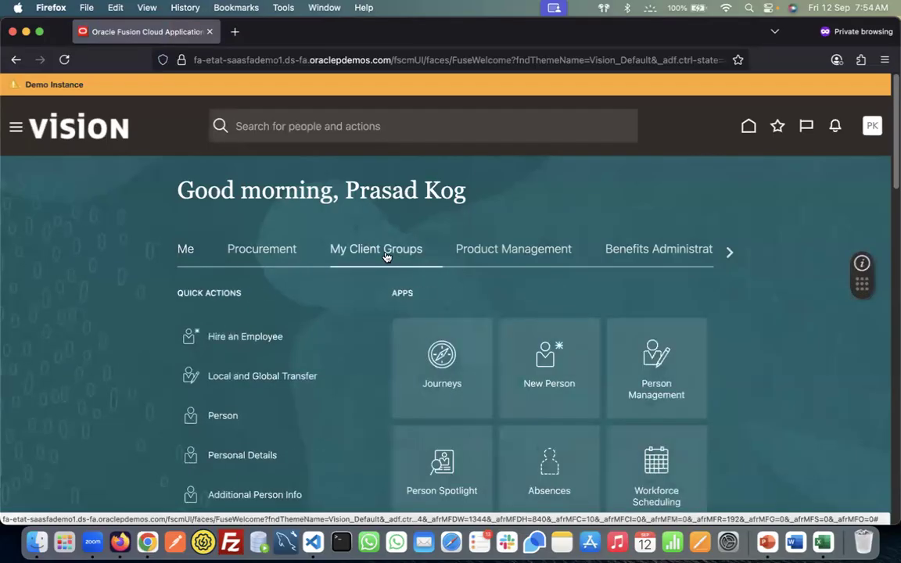
left_click(661, 255)
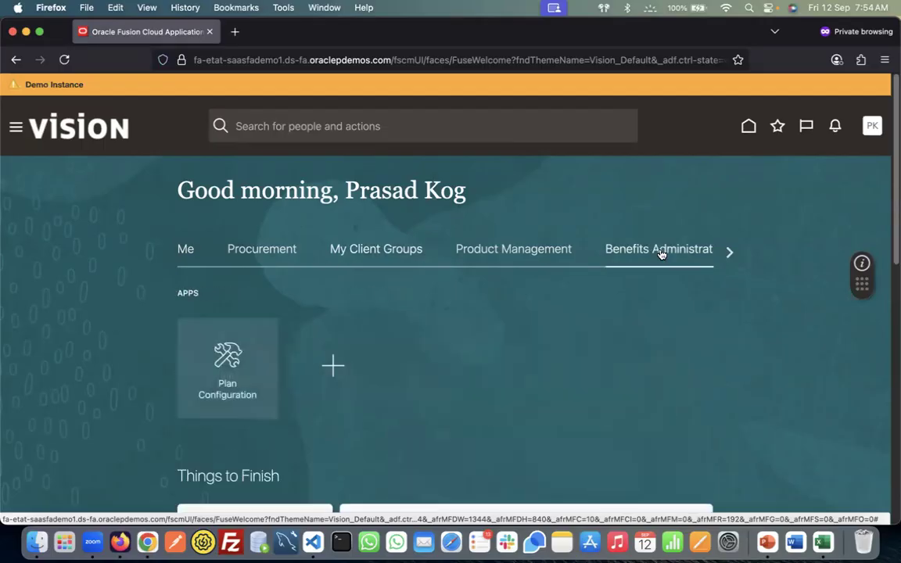
left_click(373, 252)
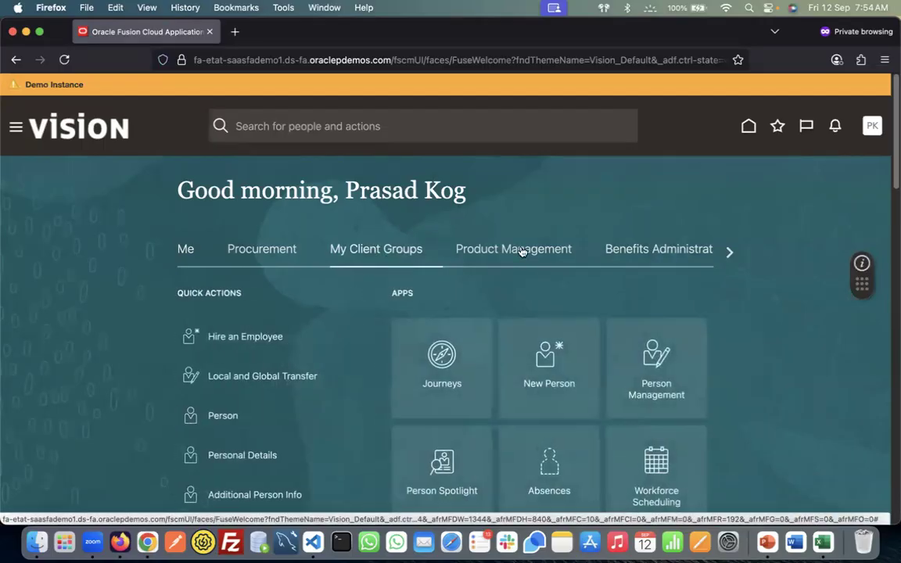
left_click(669, 252)
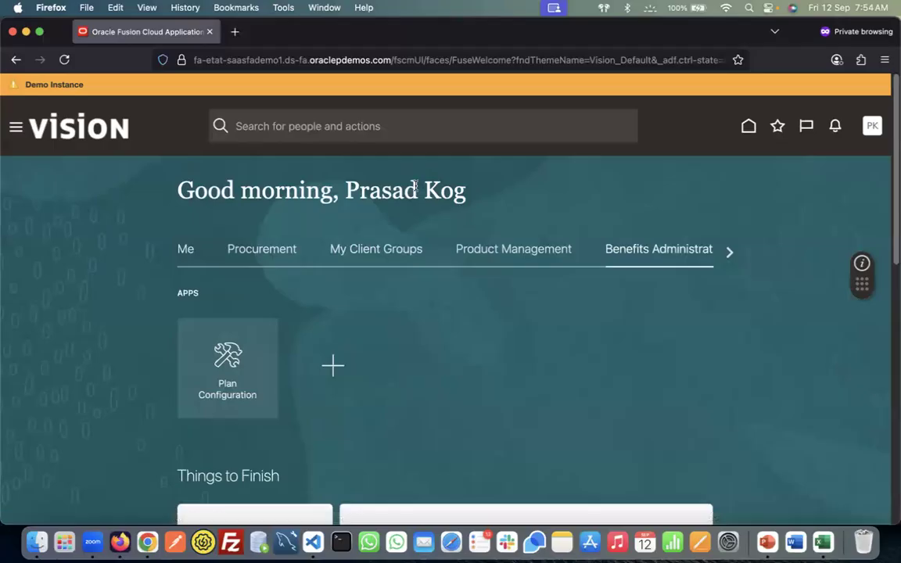
left_click(398, 244)
Review the new user's account details in the Security Console, then return to Firefox
key("super+Tab")
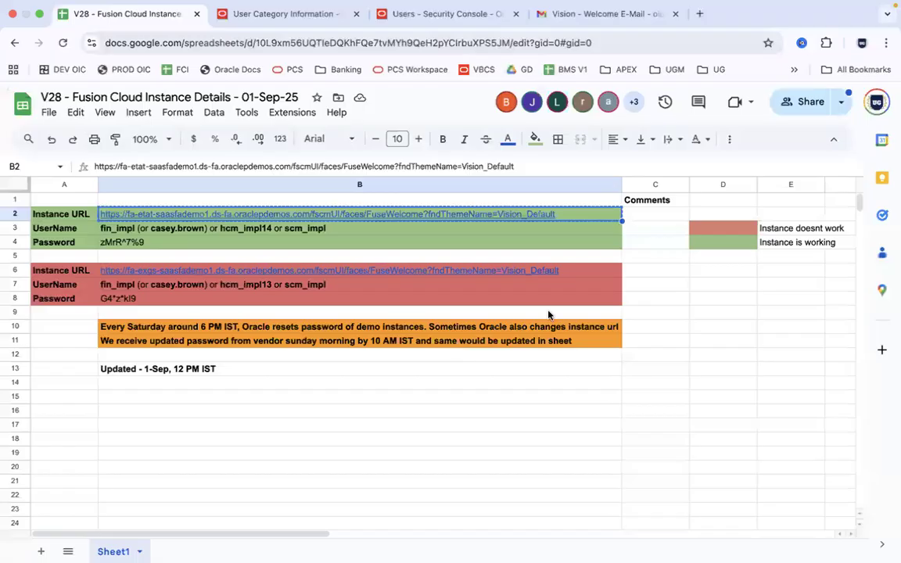
left_click(415, 14)
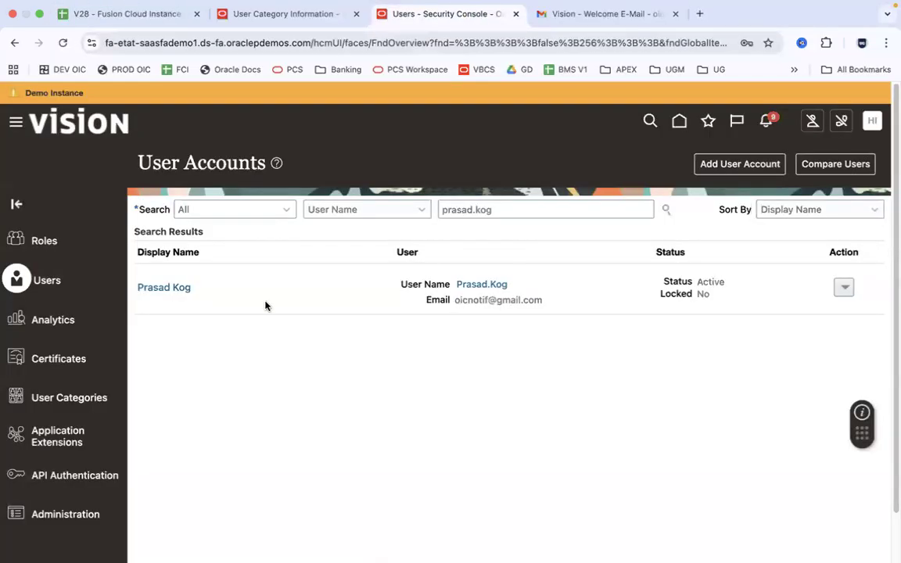
left_click(178, 288)
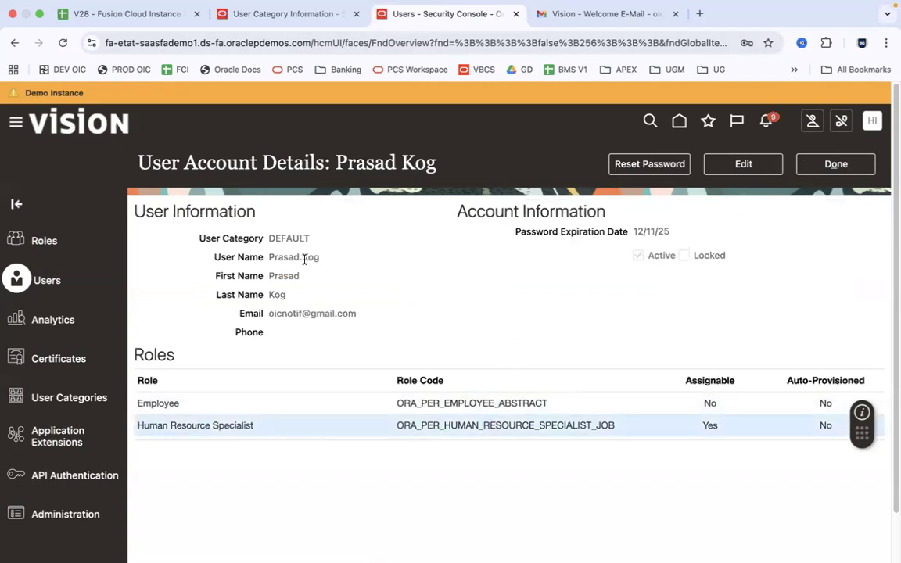
key("ctrl+Left")
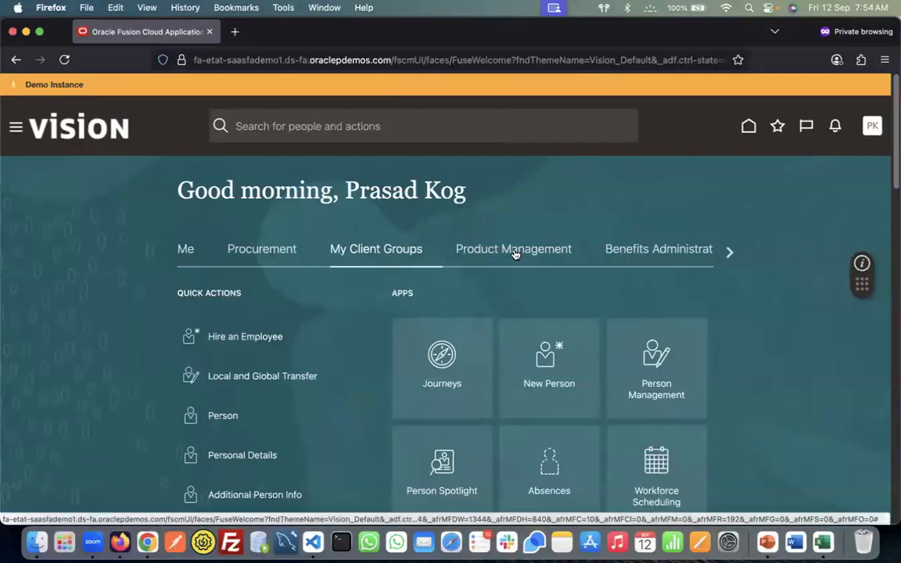
View the Benefits Administration apps, go back to My Client Groups, and switch to Excel notes
left_click(660, 256)
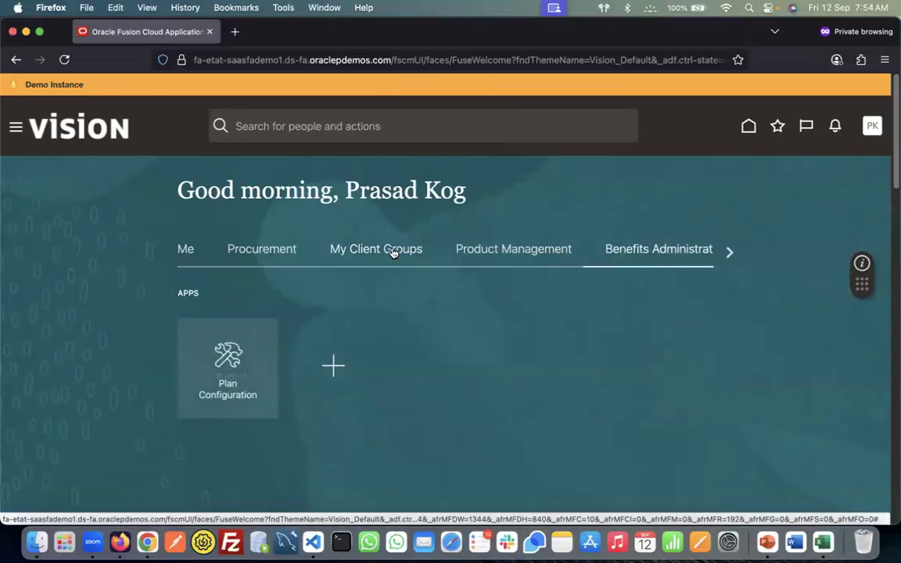
left_click(393, 252)
key("super+Tab")
key("super+Tab")
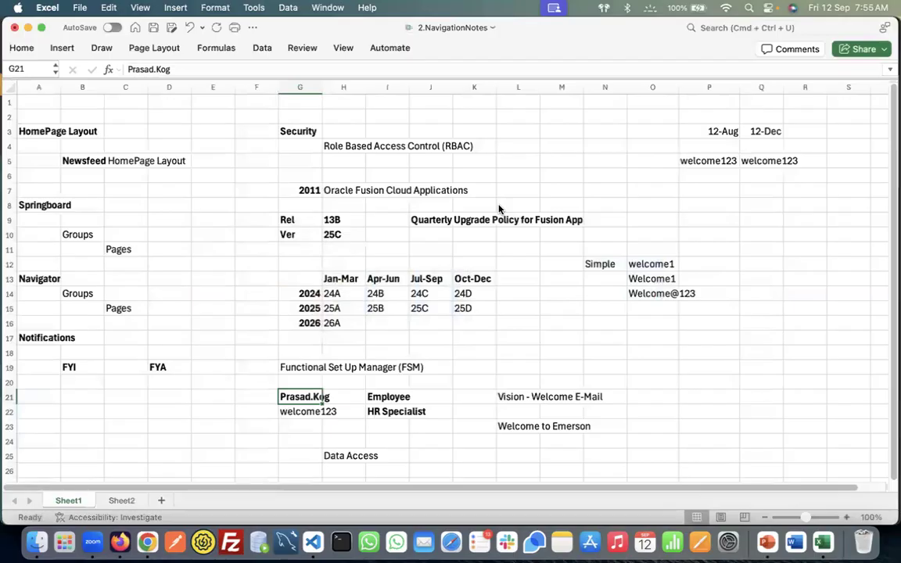
Read the RBAC and Security notes in the Excel sheet, then go back to the Fusion home page
left_click(349, 146)
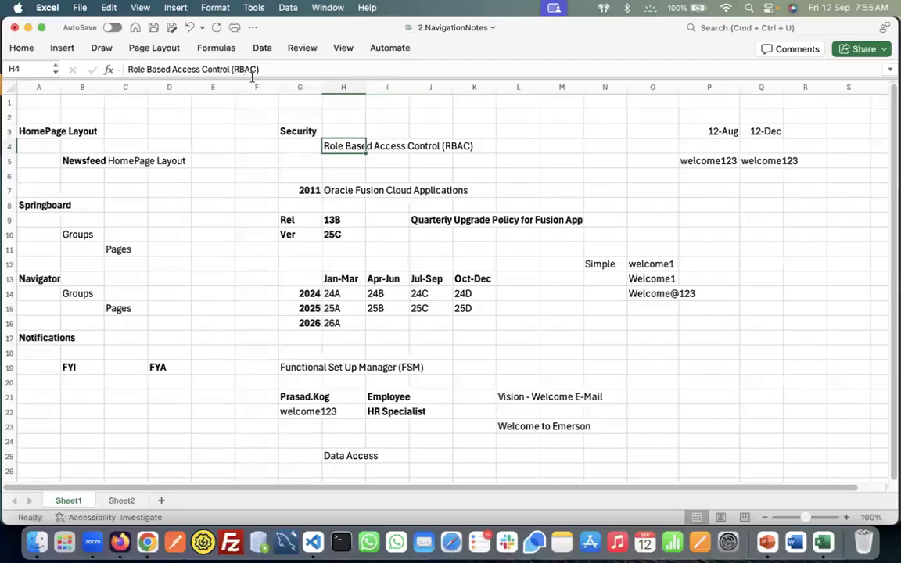
left_click(299, 135)
key("super+Tab")
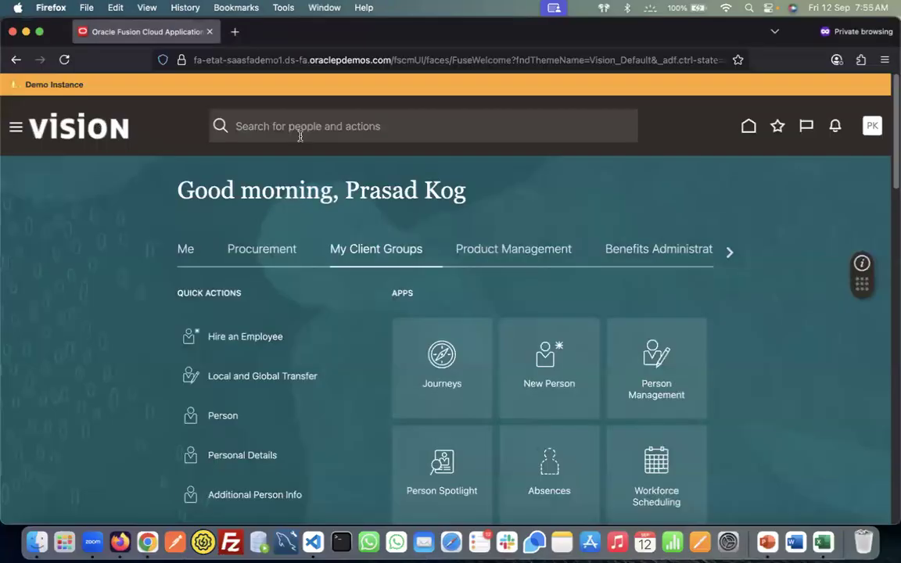
Check the user's account details and assigned roles in the Security Console, then return to Fusion
key("super+Tab")
key("super+Tab")
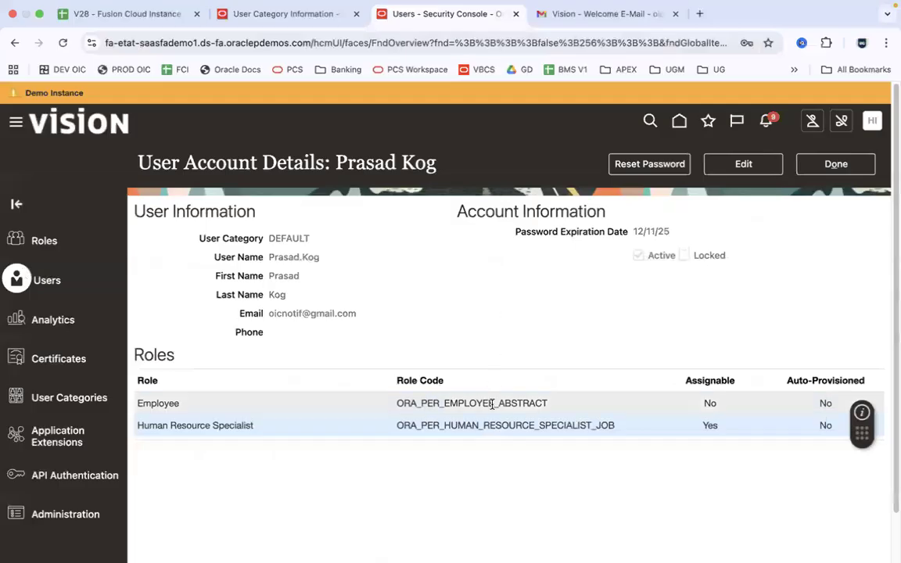
key("super+Tab")
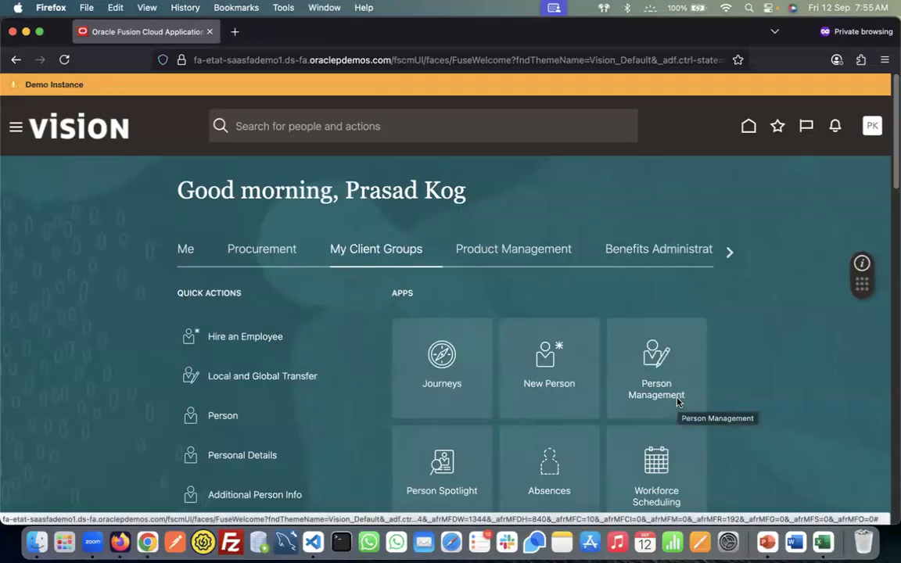
key("super+Tab")
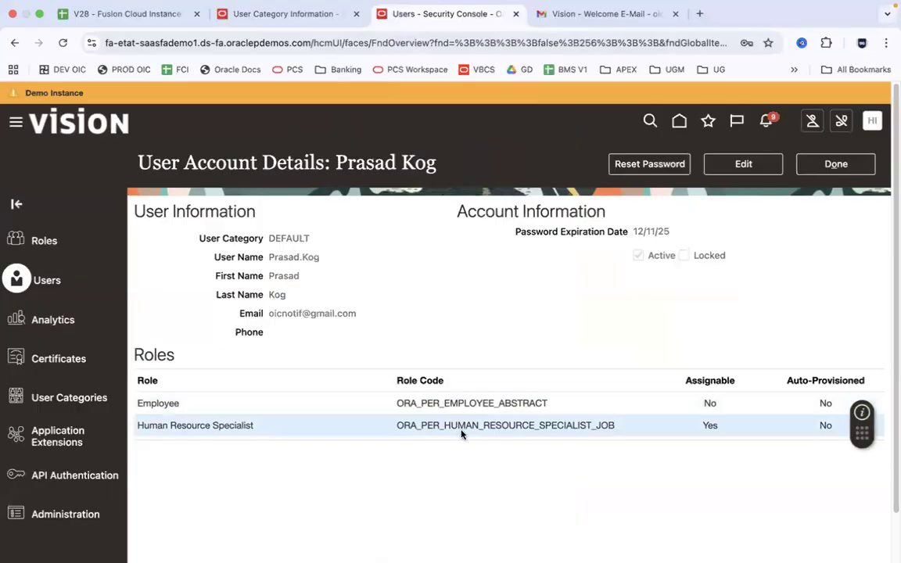
key("super+Tab")
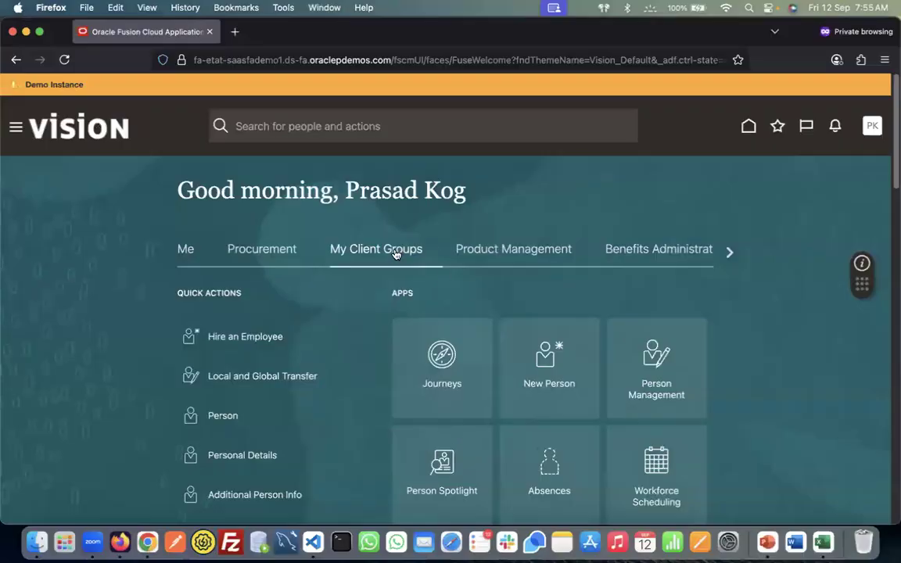
Look at the Benefits Administration apps, then open New Person under My Client Groups
left_click(633, 250)
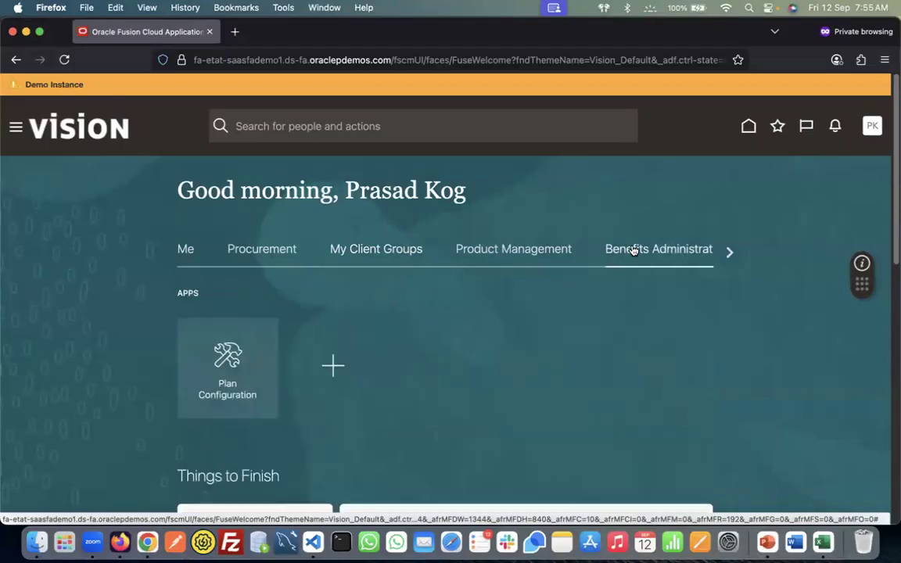
left_click(376, 250)
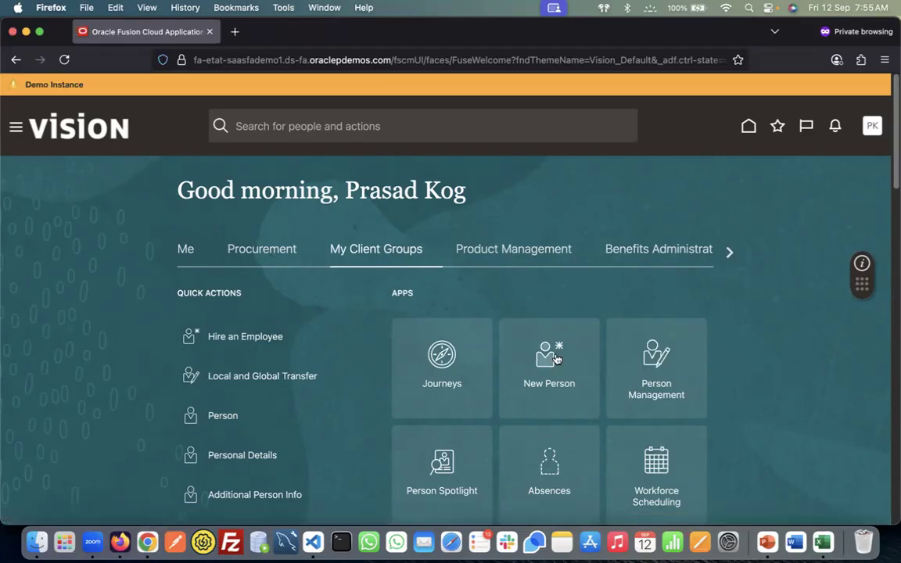
left_click(557, 358)
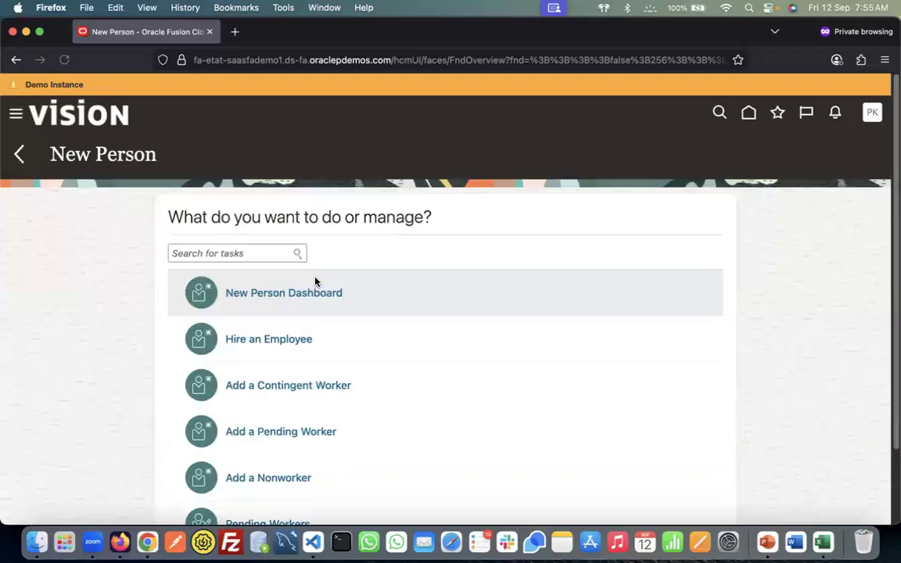
Begin Hire an Employee and view the legal employer list, then discard it unsaved and return home
left_click(288, 342)
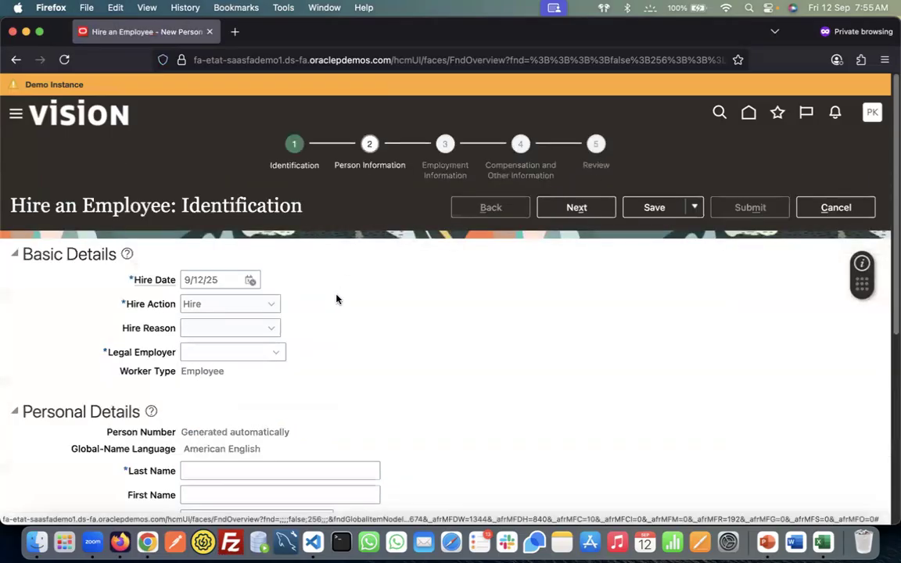
left_click(280, 353)
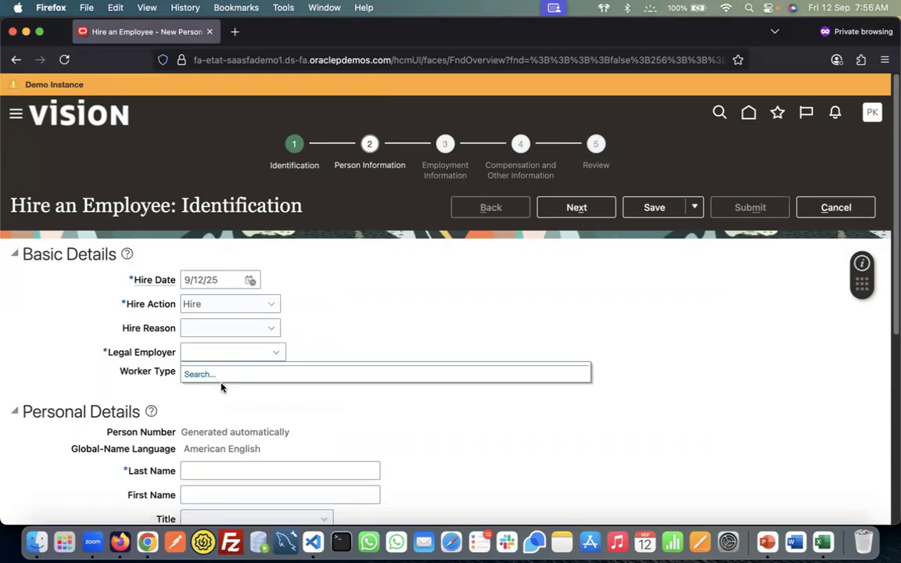
left_click(835, 207)
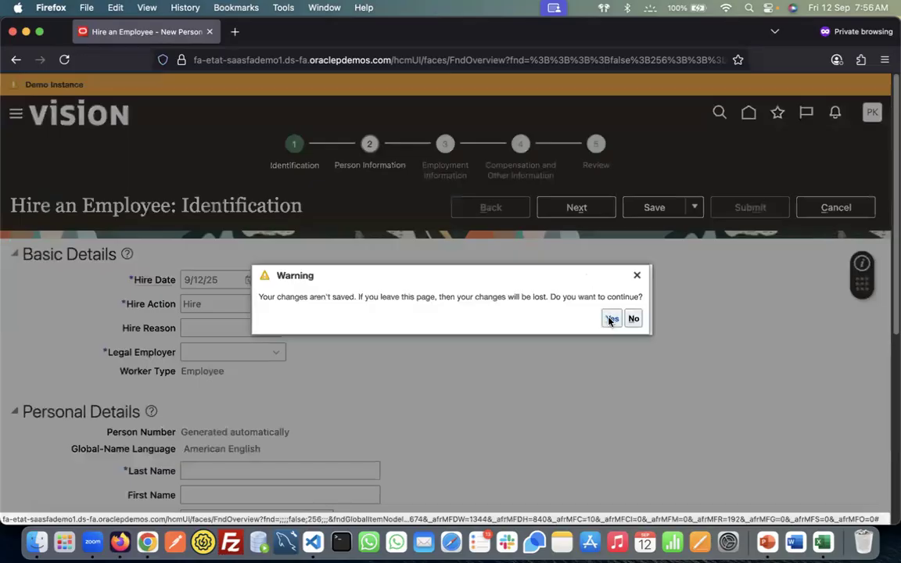
left_click(611, 316)
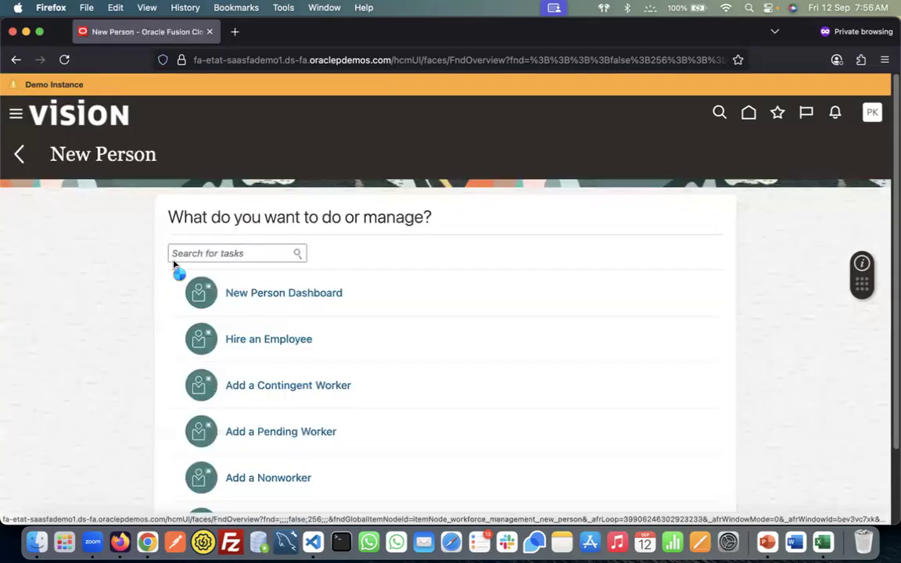
left_click(325, 293)
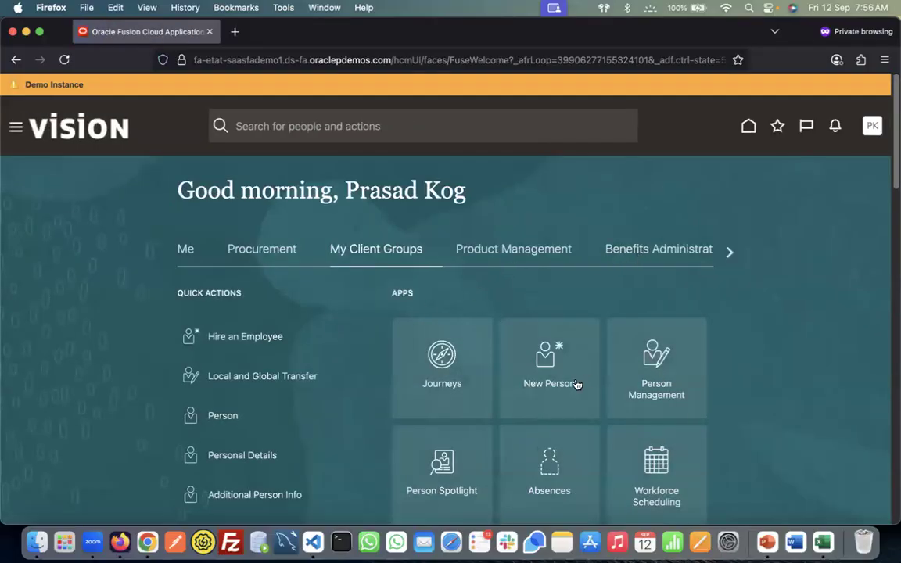
Search Person Management by the name Curtis%, which returns no results
left_click(660, 357)
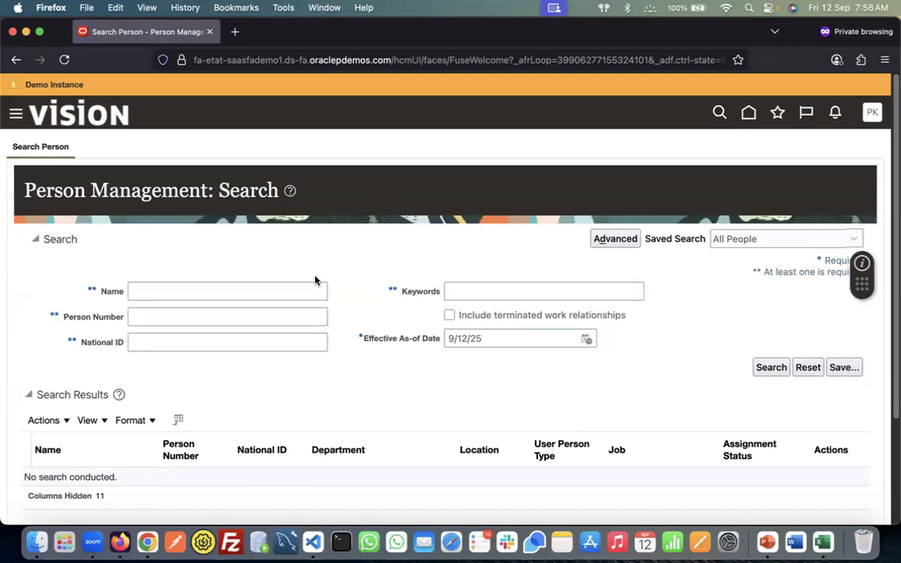
left_click(297, 295)
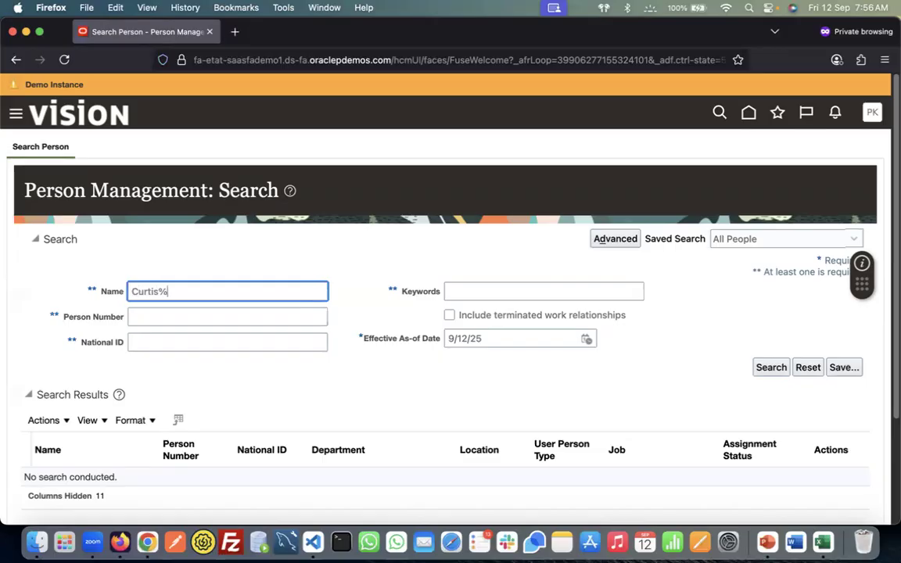
key("Return")
Compare the user's Employee role with the search results, return to Fusion home, then reopen the account roles
key("super+Tab")
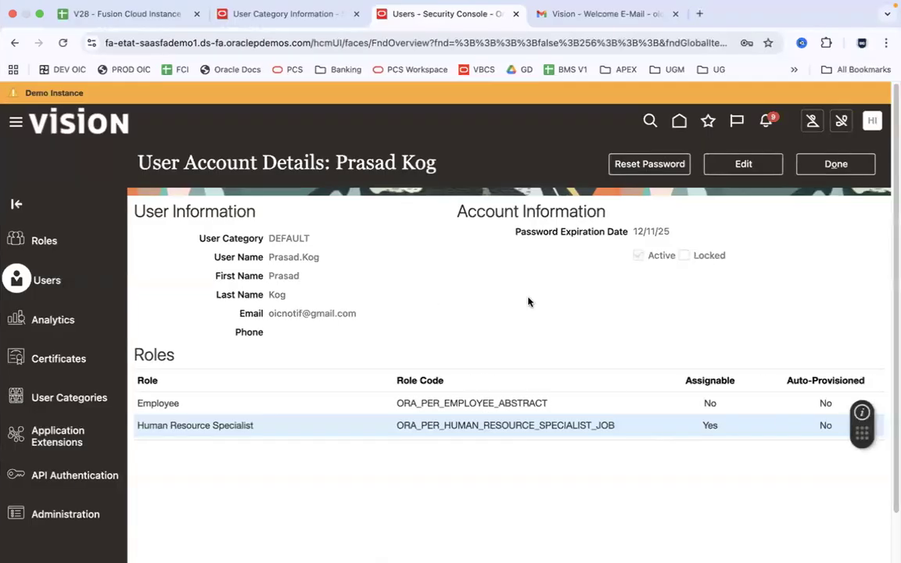
left_click(518, 402)
key("super+Tab")
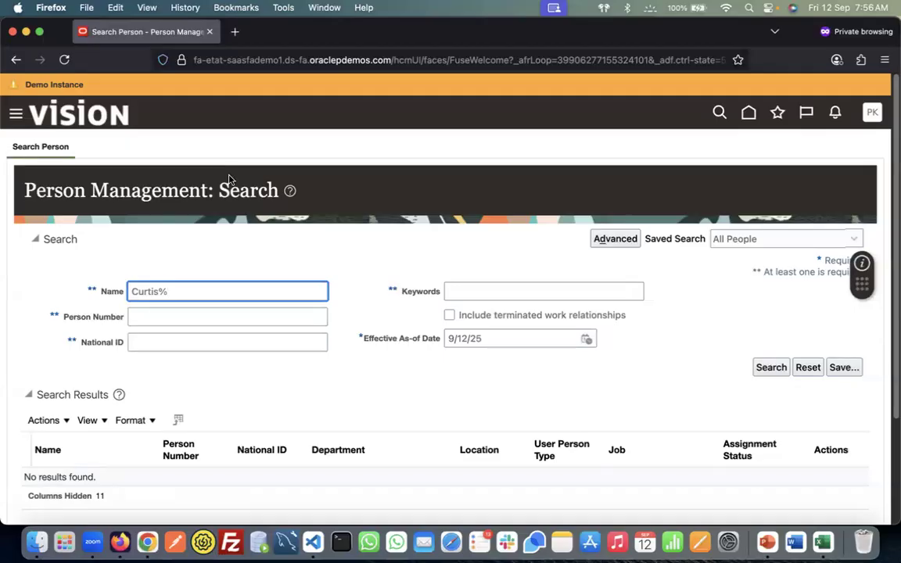
key("super+Tab")
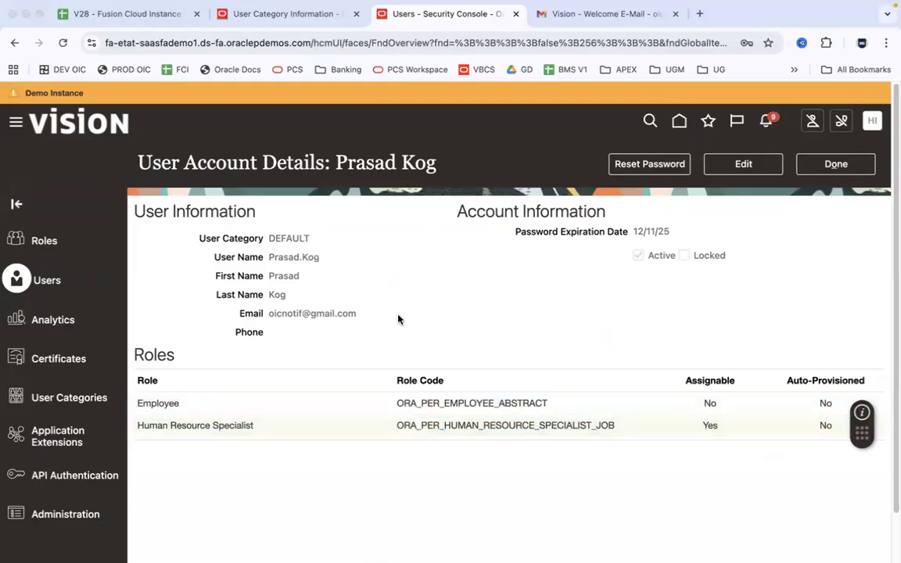
key("super+Tab")
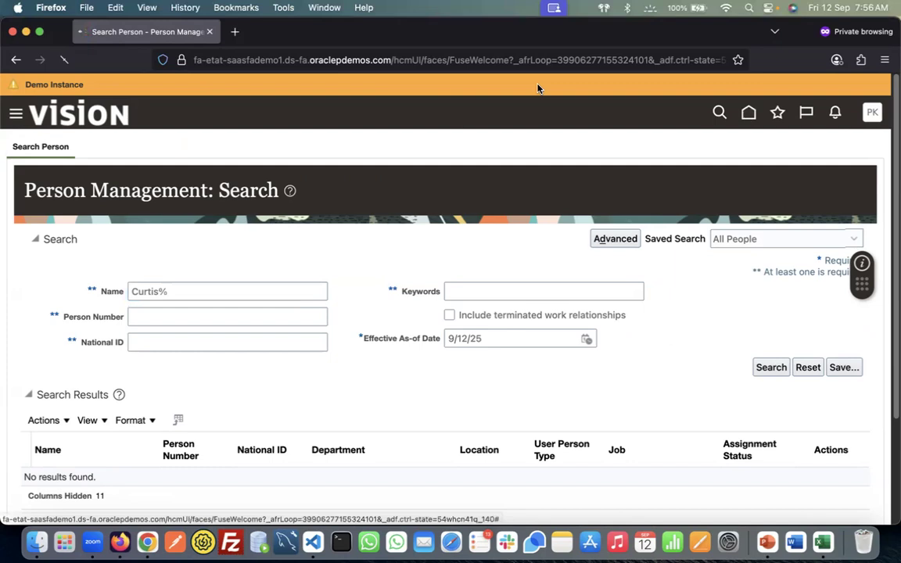
left_click(748, 112)
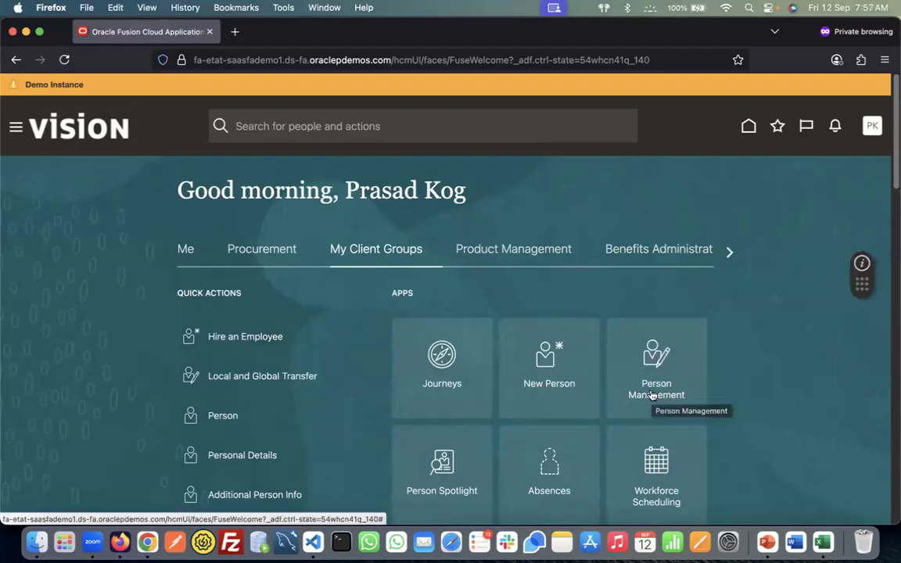
key("super+Tab")
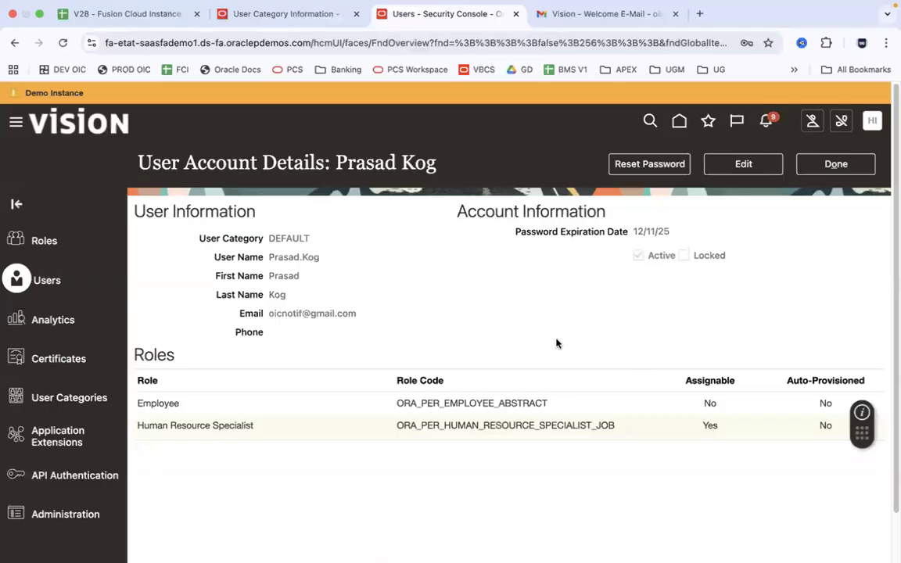
left_click(495, 427)
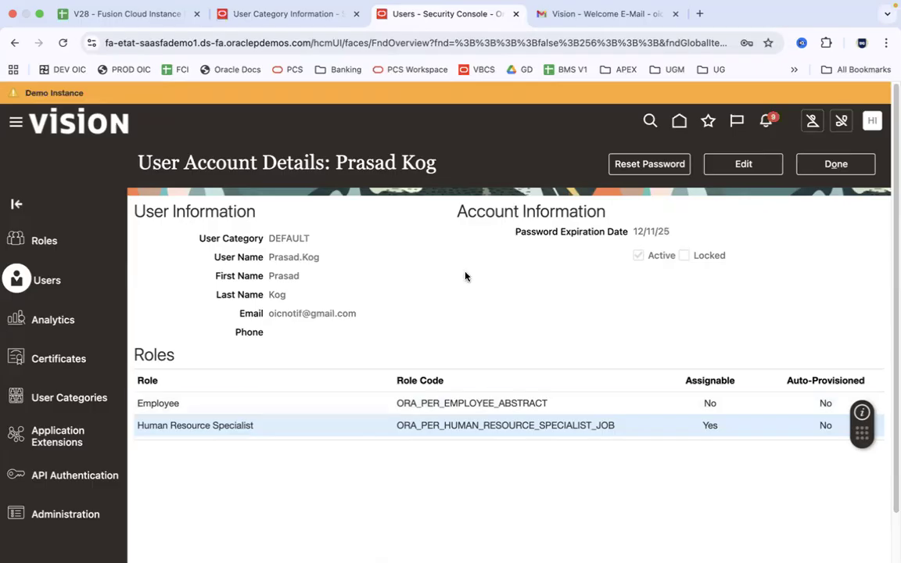
mouse_move(650, 7)
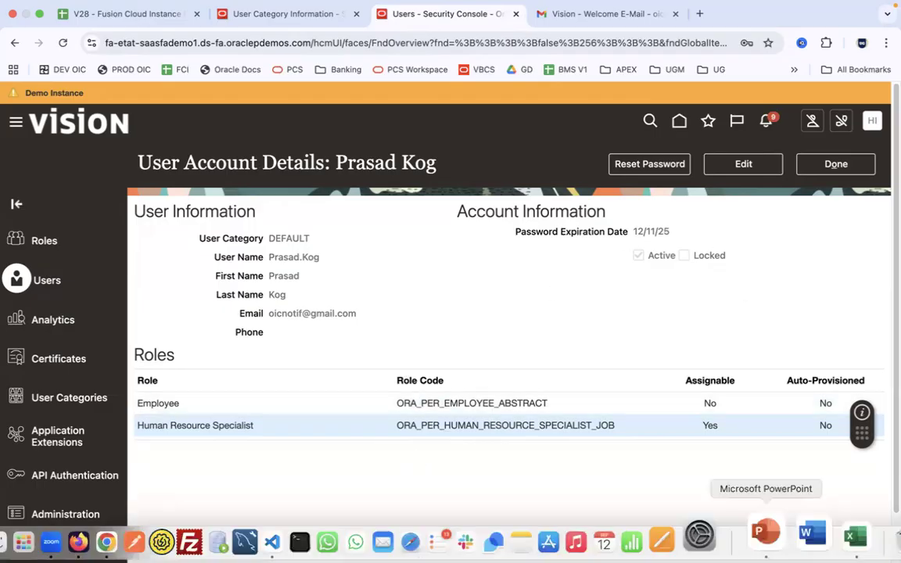
Present slide 12, the Thank You slide of the 6.FSM vs Impl Project deck, full screen
left_click(765, 544)
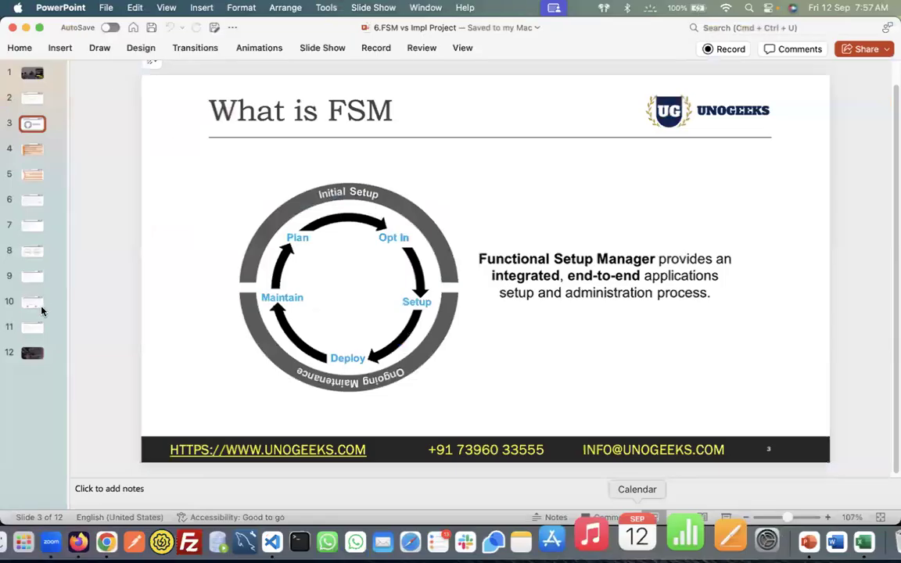
left_click(32, 353)
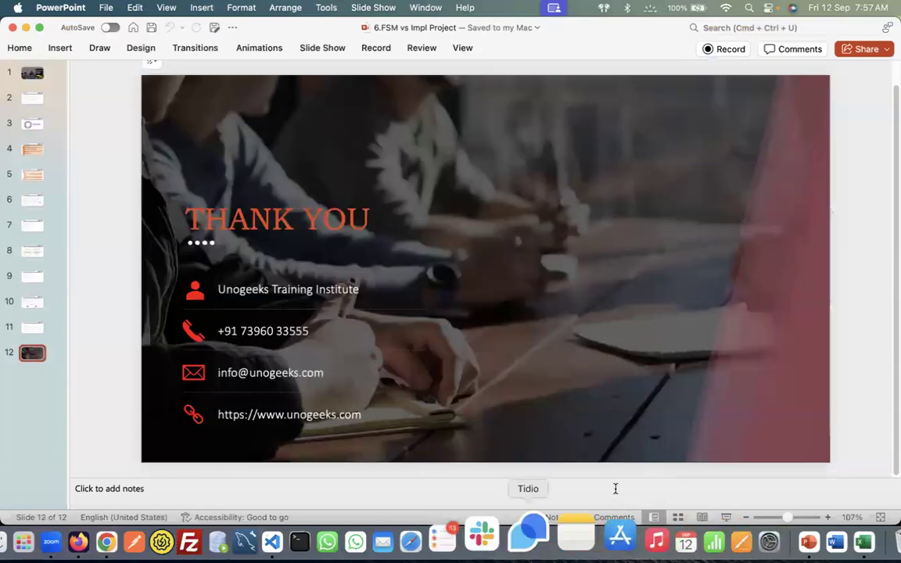
left_click(728, 514)
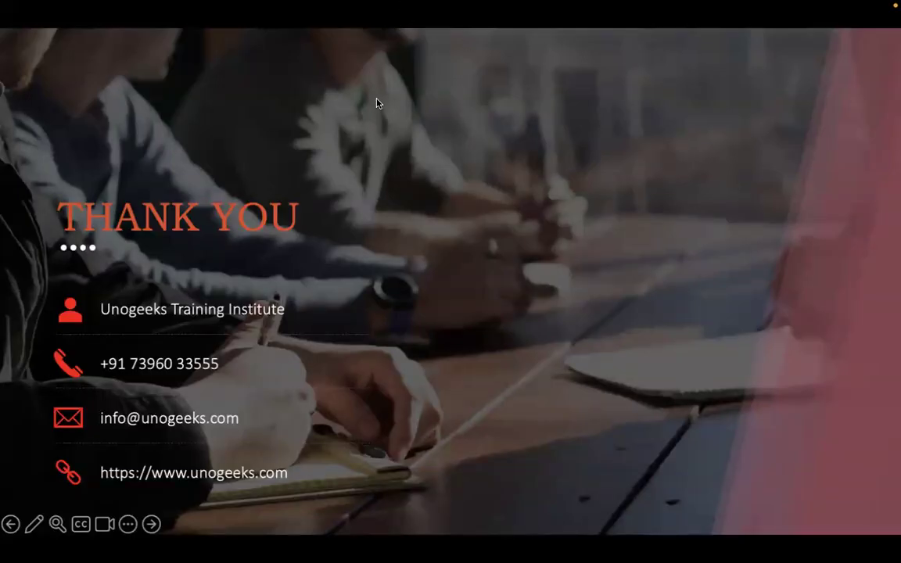
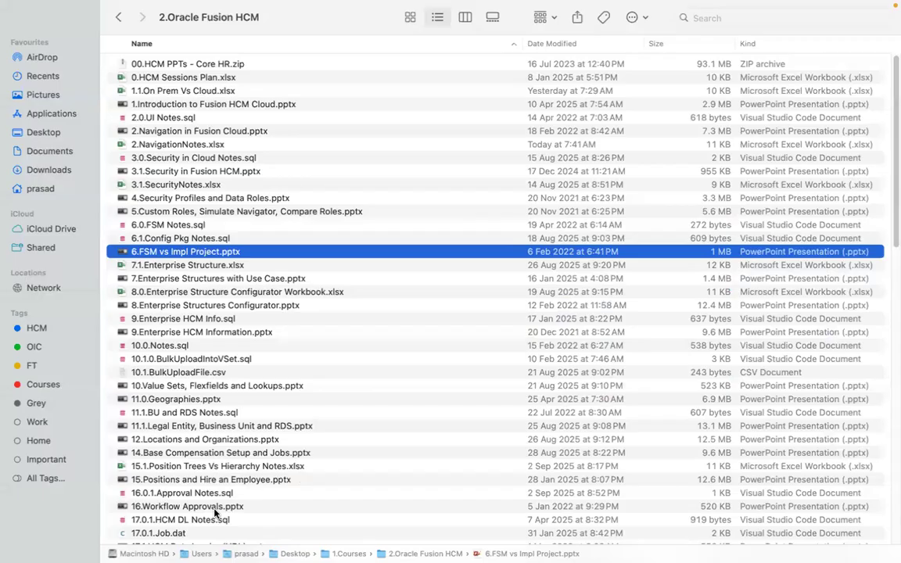
Select 15.Positions and Hire an Employee.pptx in the 2.Oracle Fusion HCM course folder
left_click(227, 482)
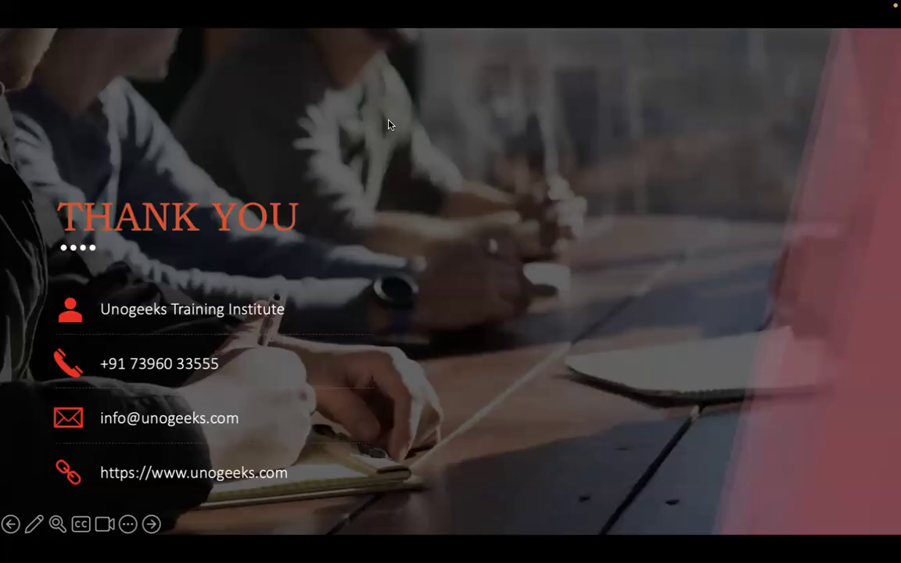
Switch from the Thank You slideshow to Chrome showing the Oracle user account details
key("super+Tab")
key("super+Tab")
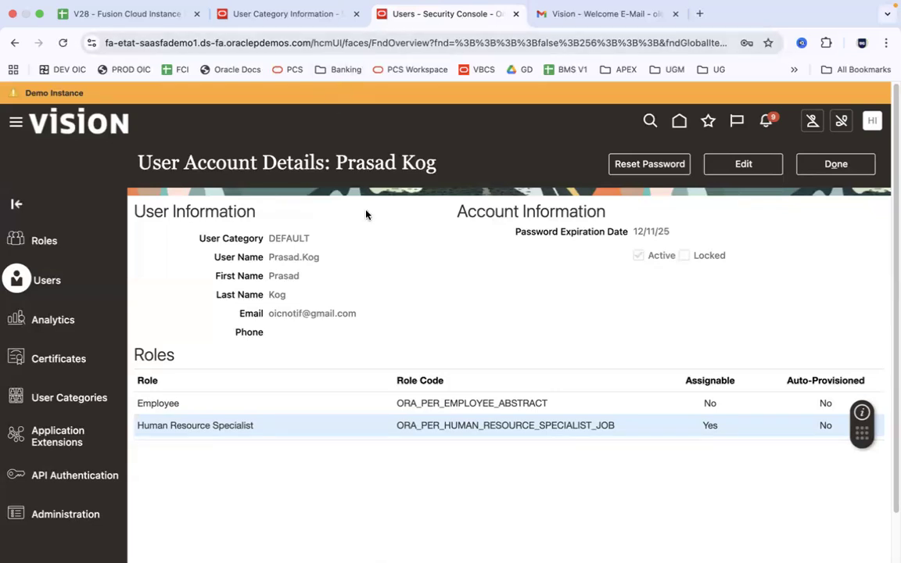
Close the account details, return to the User Accounts search, and begin Add User Account
key("super+Tab")
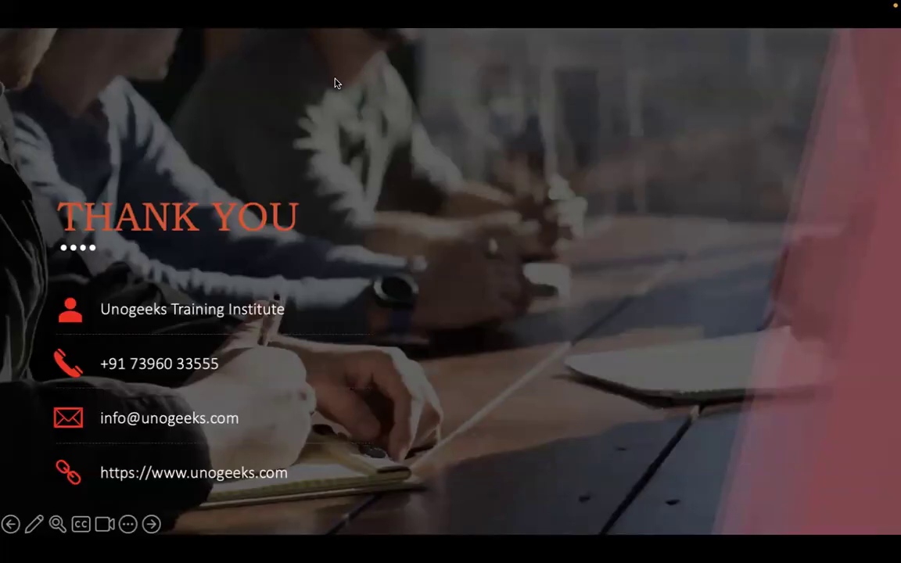
key("super+Tab")
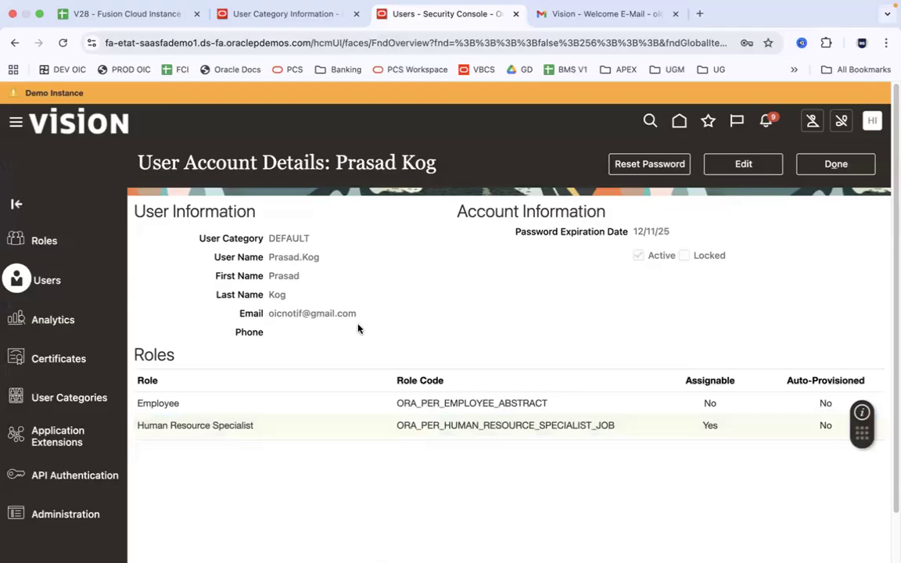
left_click(823, 170)
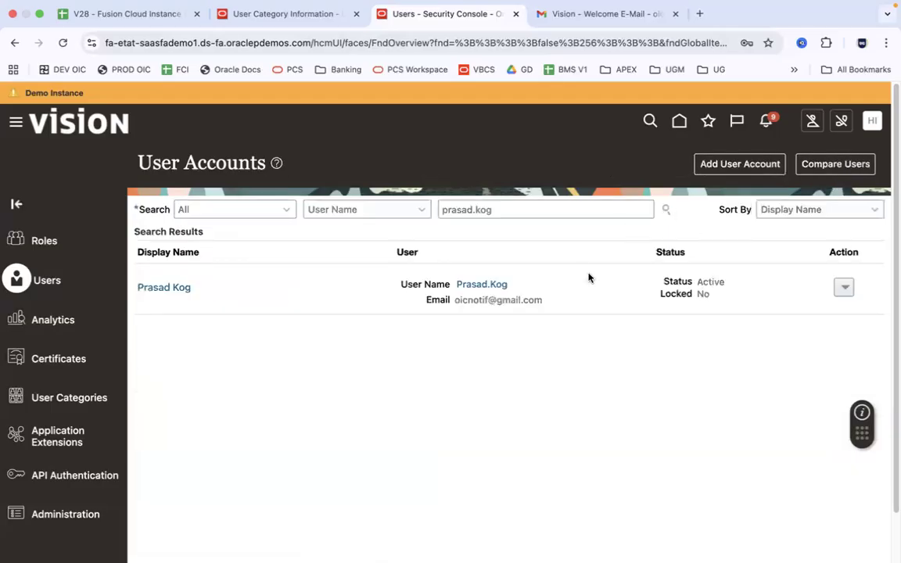
left_click(509, 211)
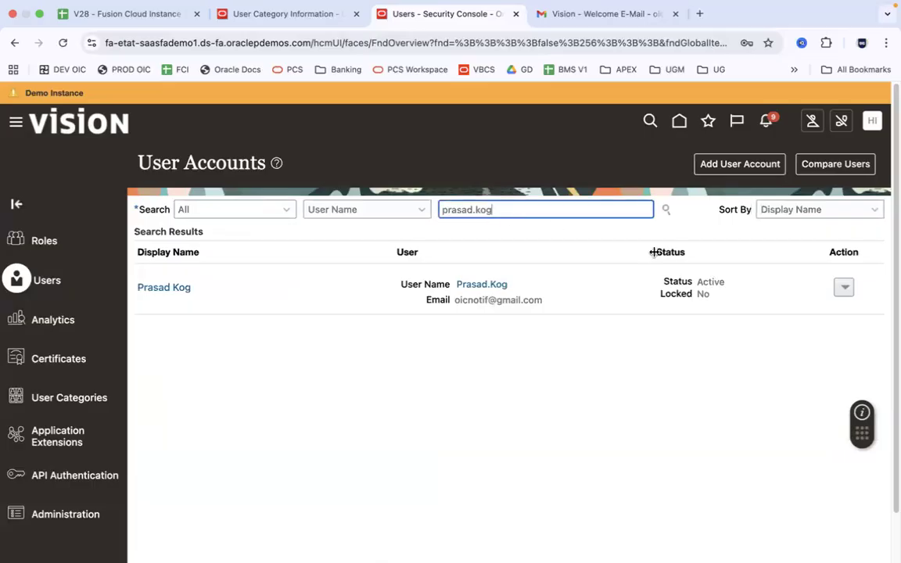
left_click(772, 165)
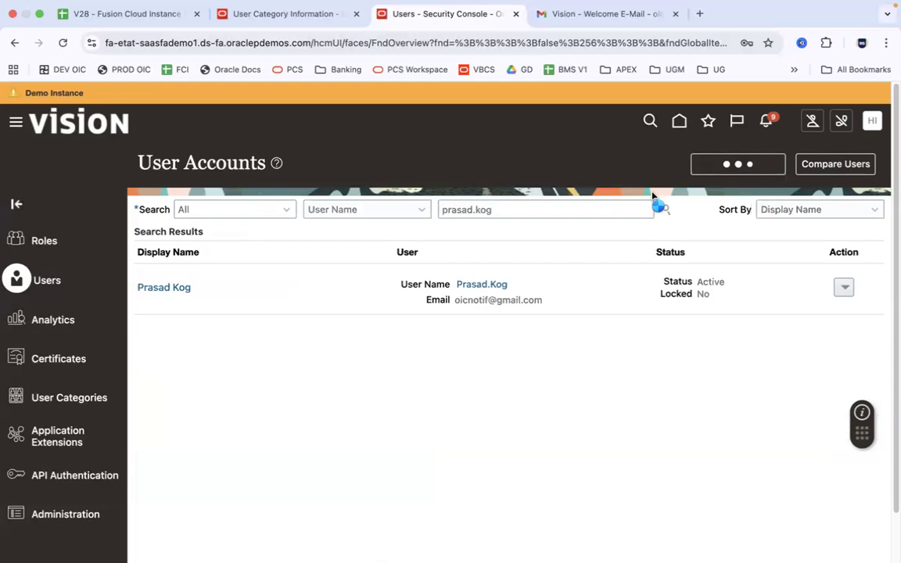
left_click(648, 270)
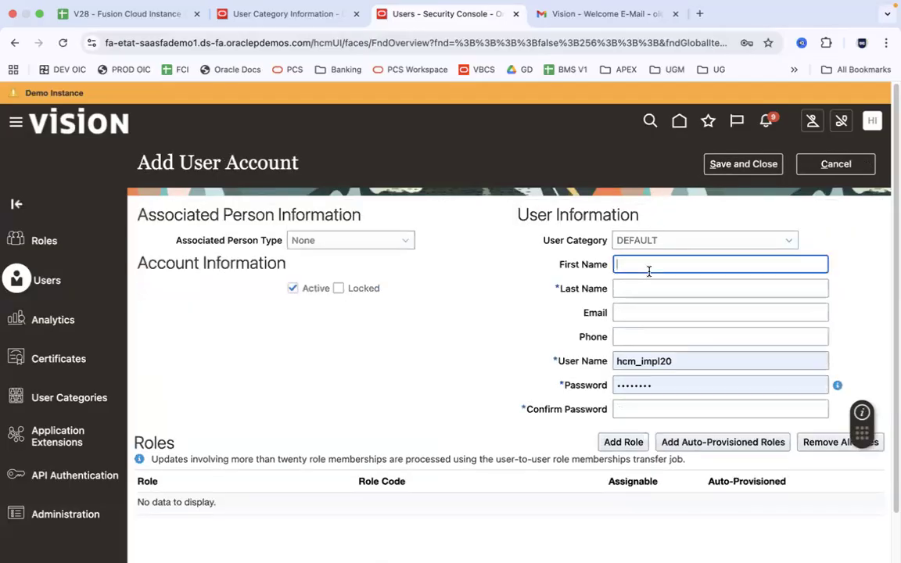
key("Tab")
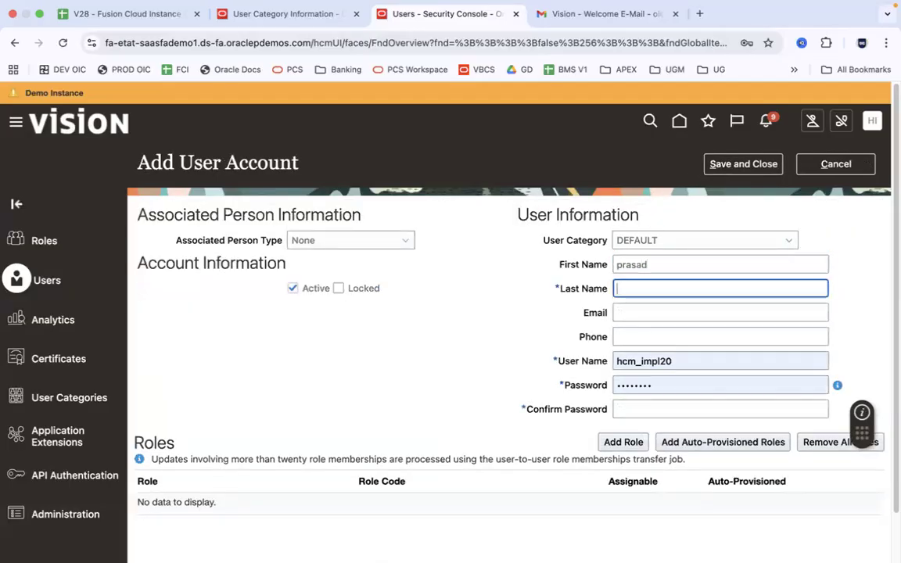
key("Tab")
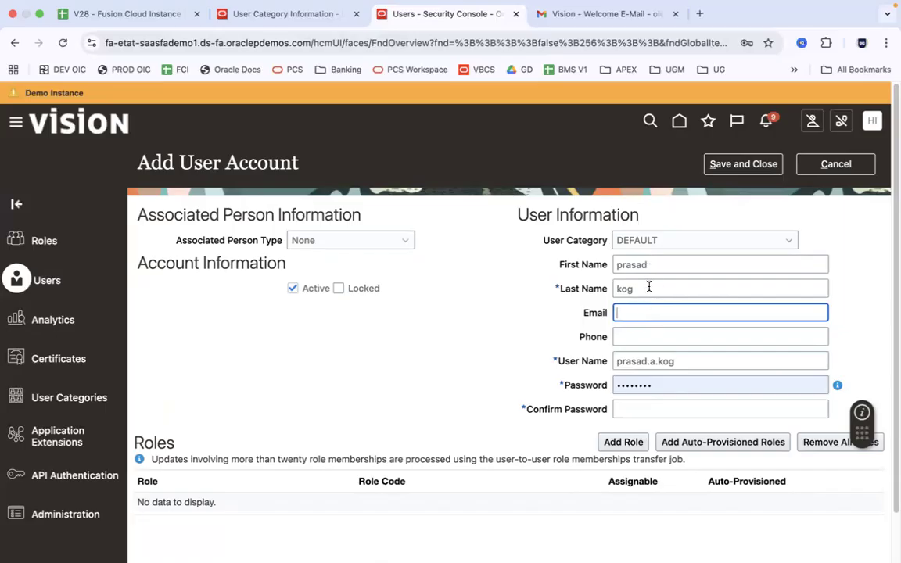
left_click(845, 166)
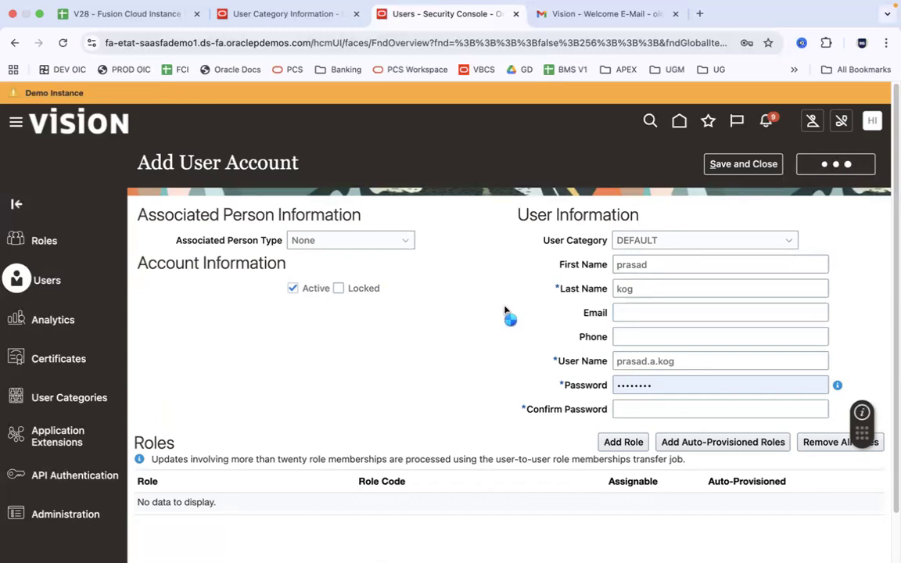
left_click(842, 286)
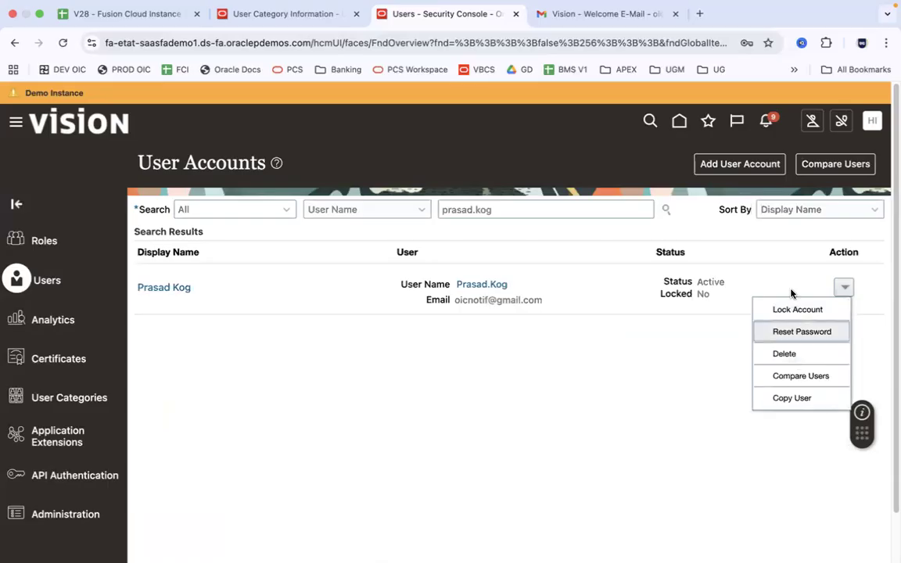
left_click(627, 402)
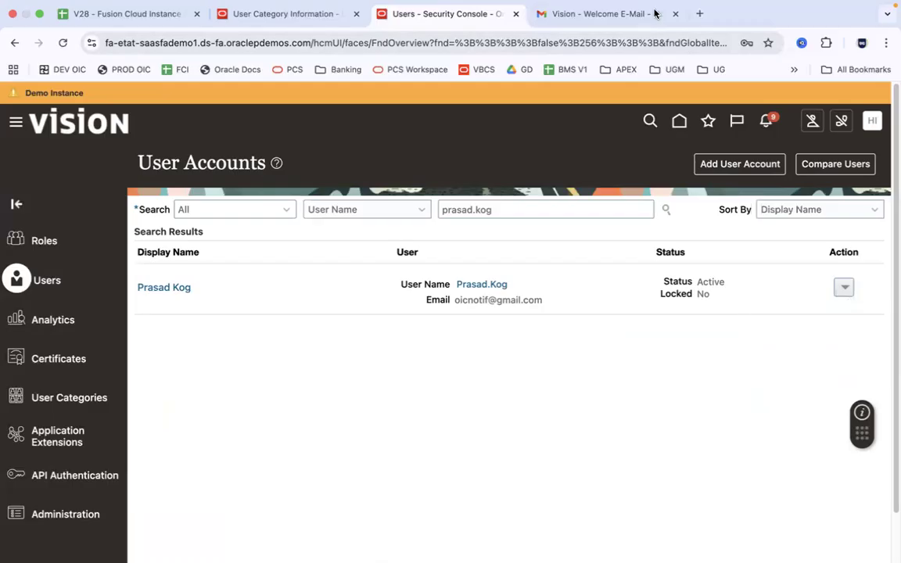
Go to the Fusion home page and scroll the tab groups to show Sales, Service and Me
left_click(679, 120)
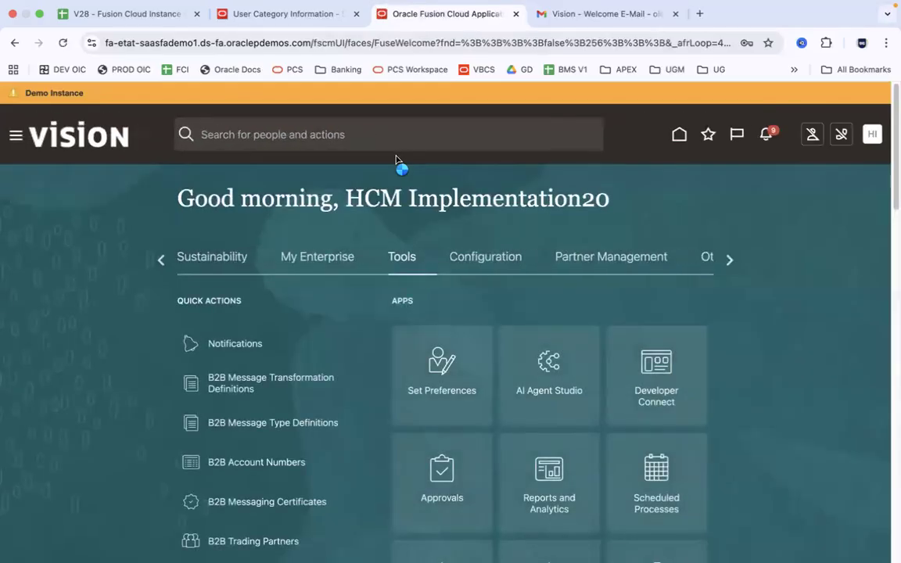
left_click(159, 262)
left_click(159, 262)
left_click(158, 262)
left_click(159, 262)
left_click(159, 262)
left_click(159, 263)
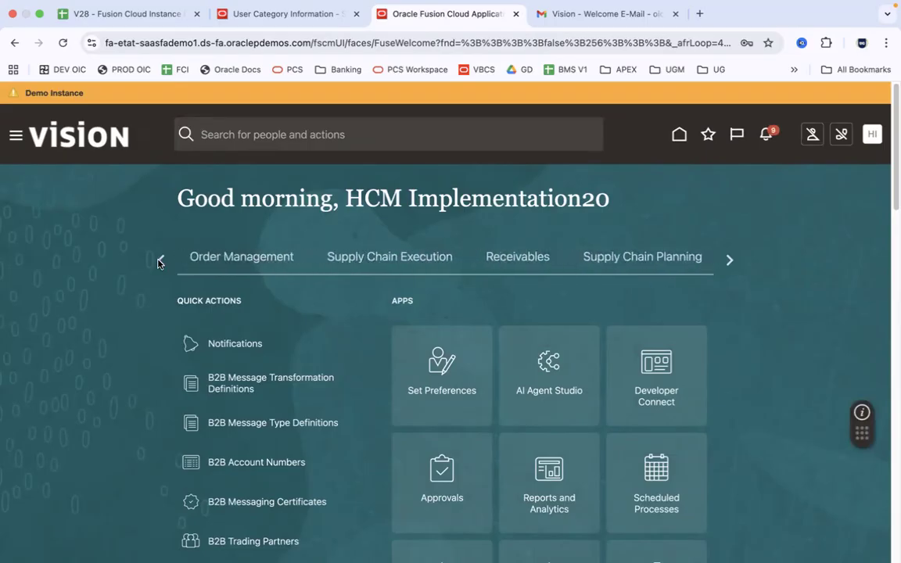
left_click(159, 262)
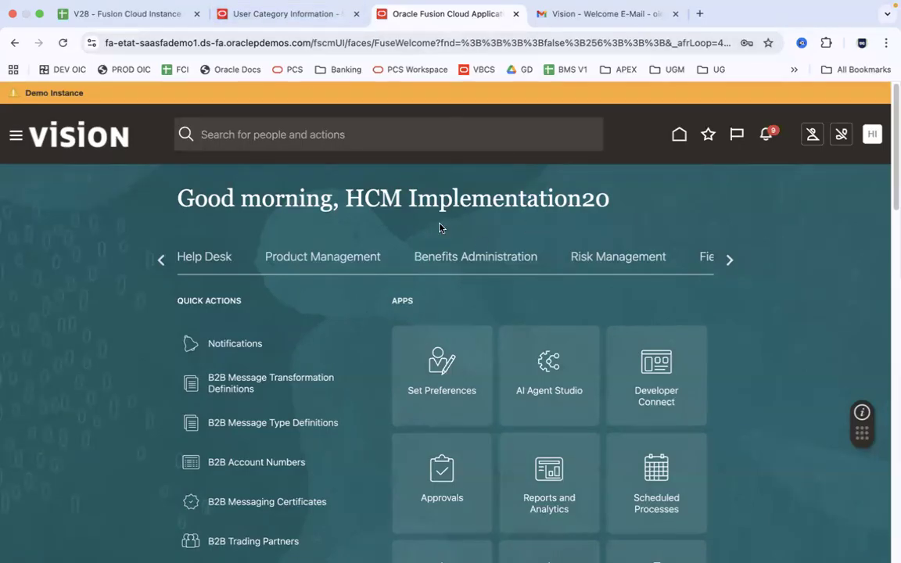
left_click(161, 260)
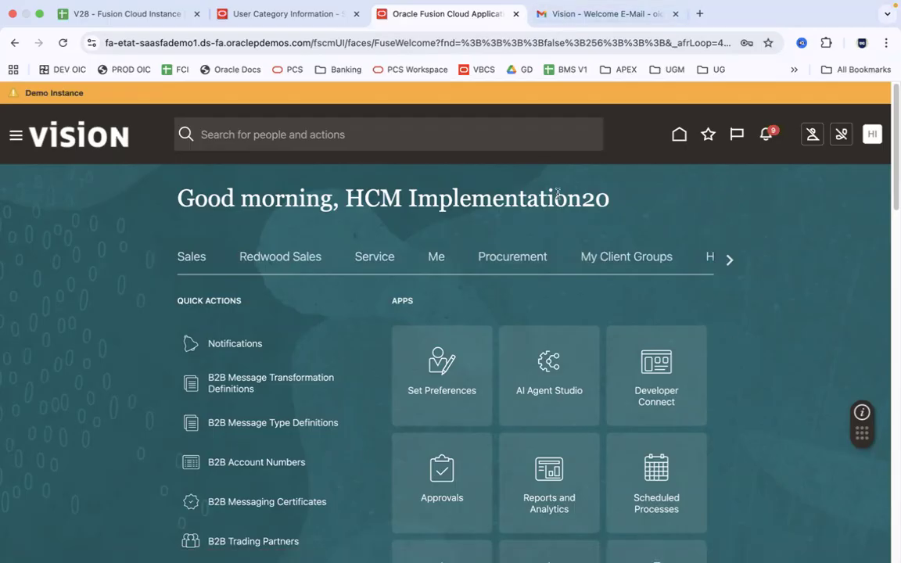
Open the Me group and reach the page for adding apps to the home page
mouse_move(547, 4)
left_click(439, 257)
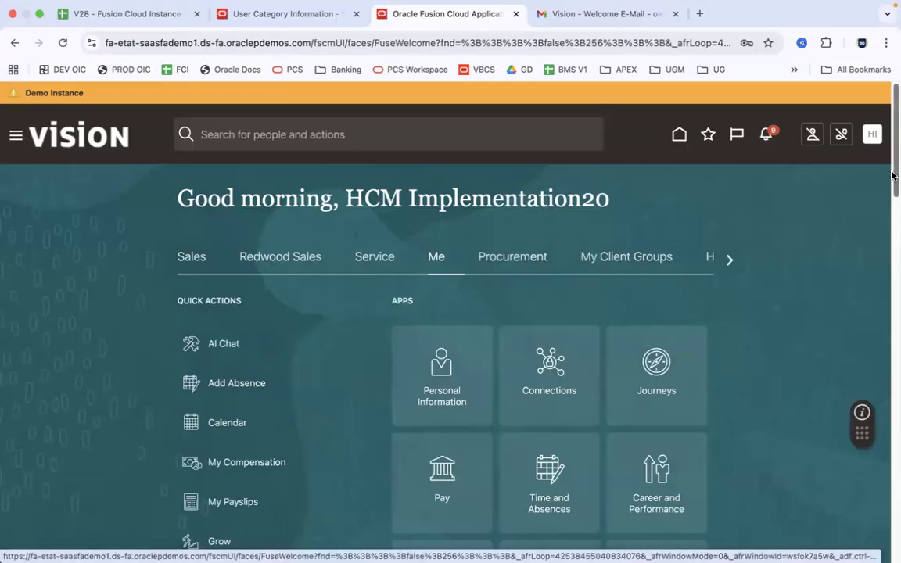
scroll(894, 257, "down", 3)
left_click_drag(894, 257, 894, 336)
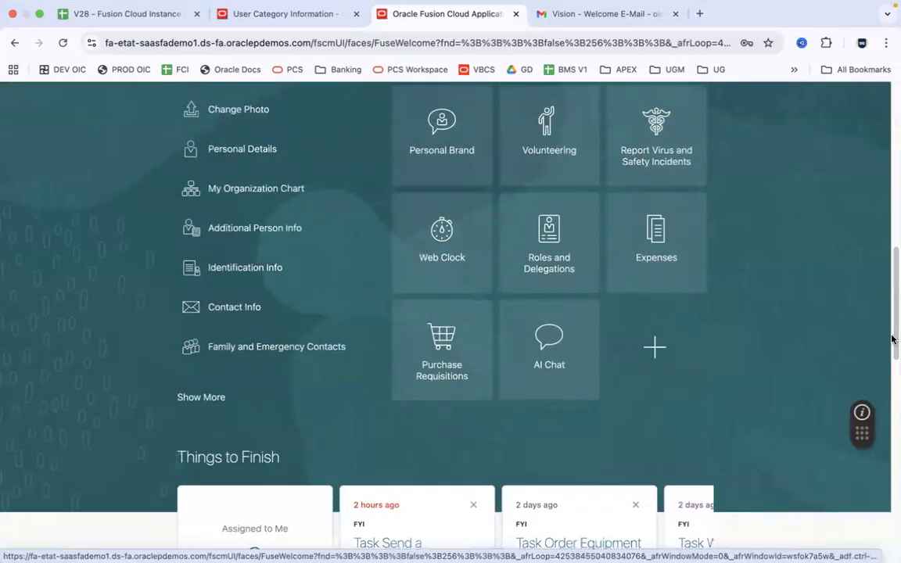
left_click(656, 348)
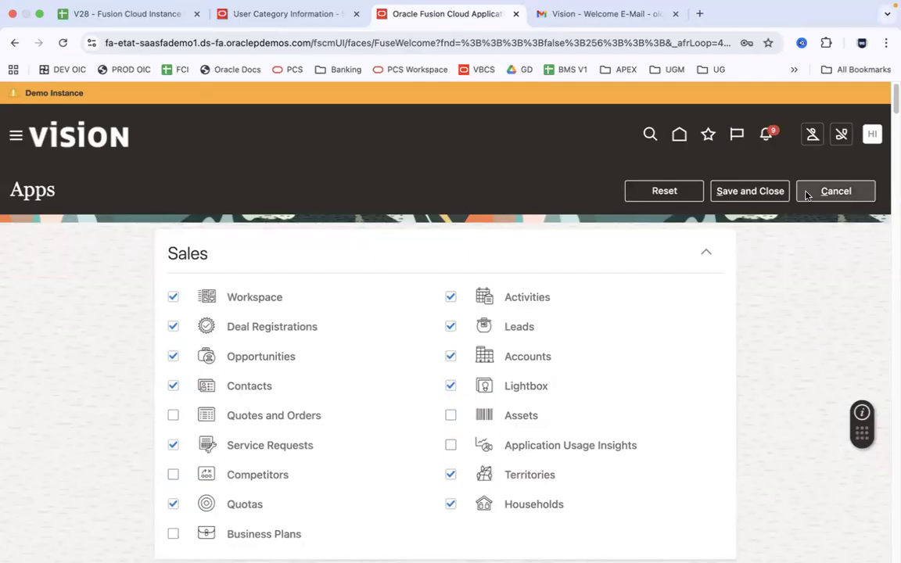
Cancel the Apps customization page without saving changes
left_click(852, 192)
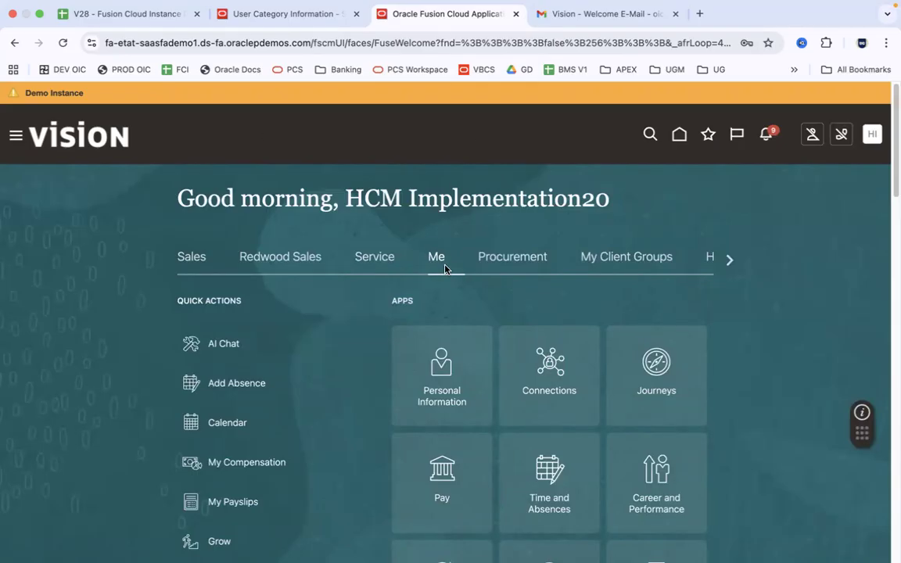
Scroll through the Me page's quick actions and apps, then return to the PowerPoint slideshow
scroll(445, 269, "down", 8)
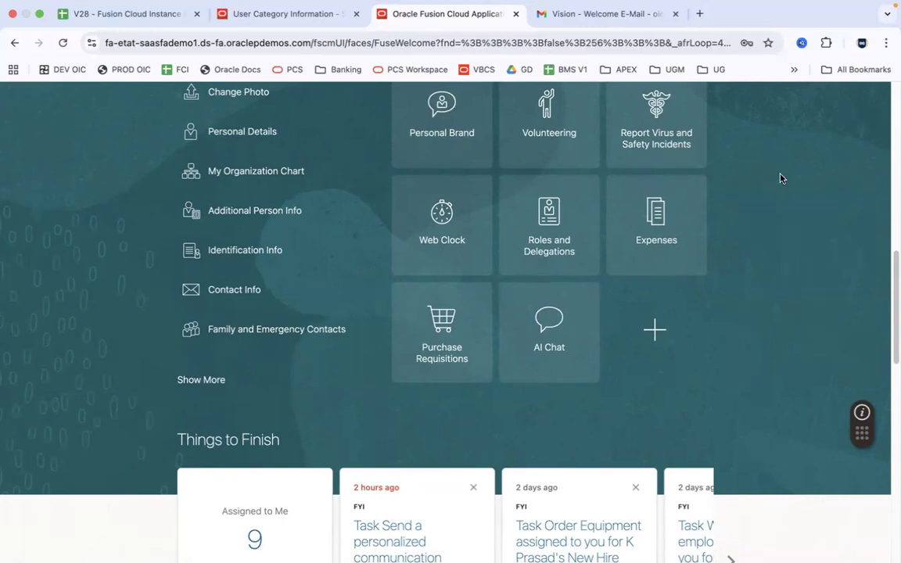
scroll(857, 156, "up", 10)
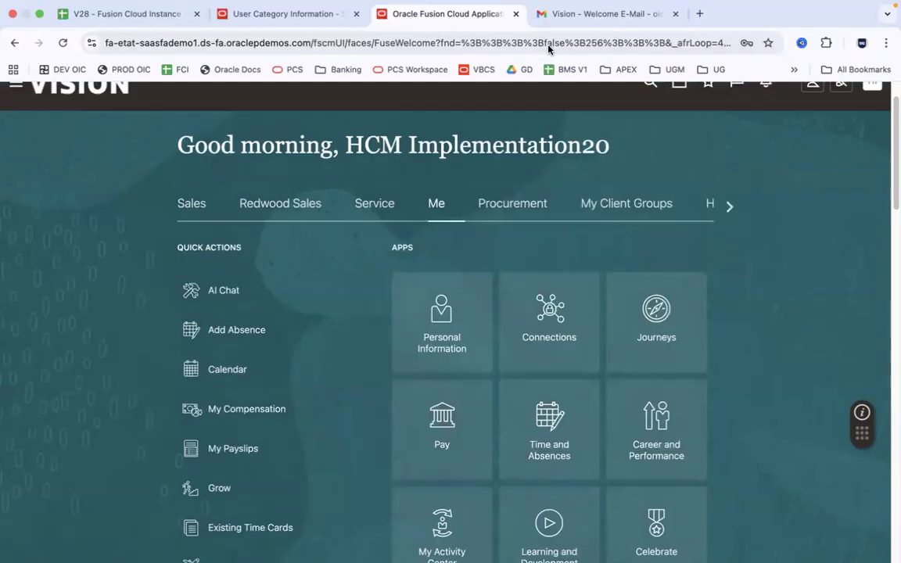
key("super+Tab")
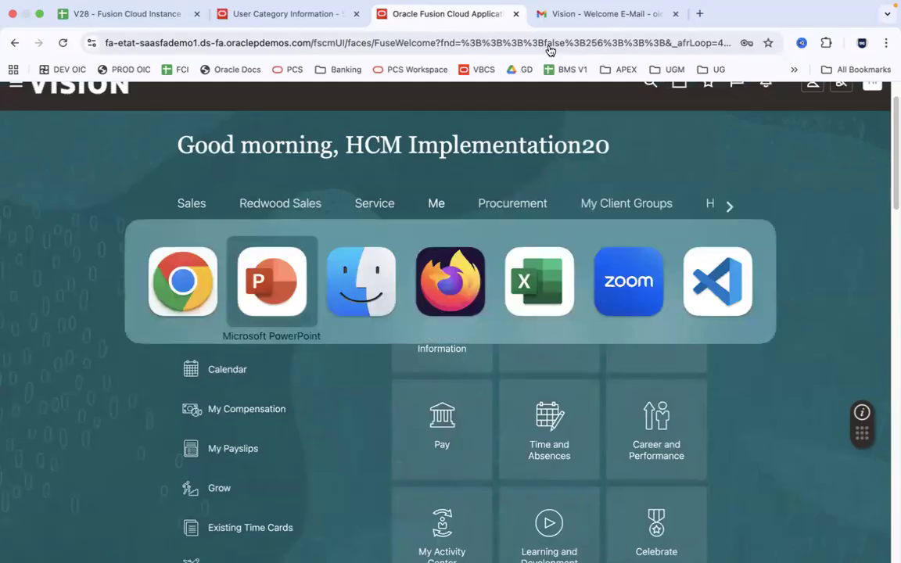